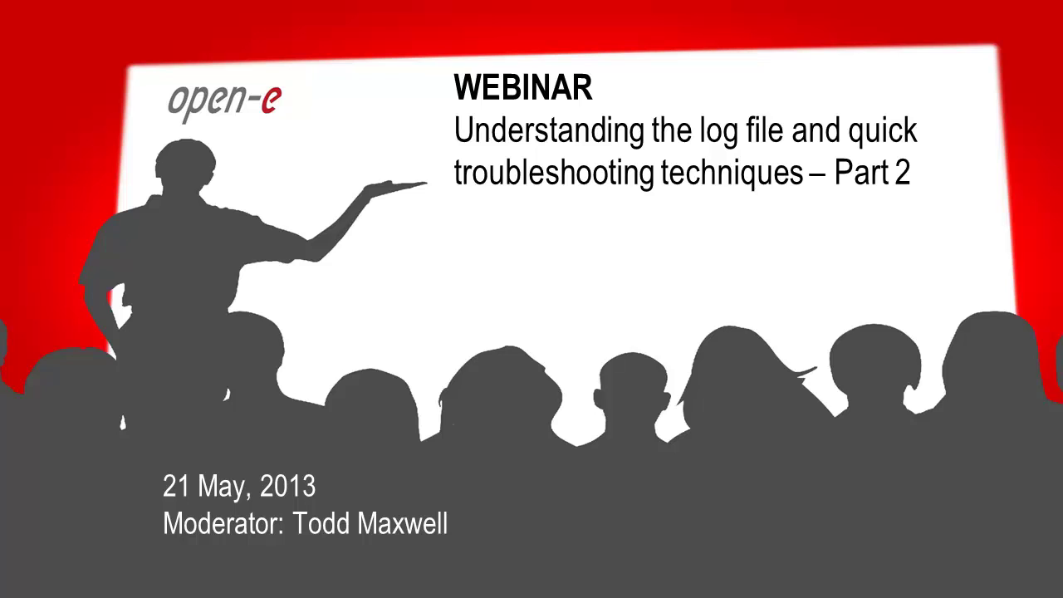
pyautogui.press('Right')
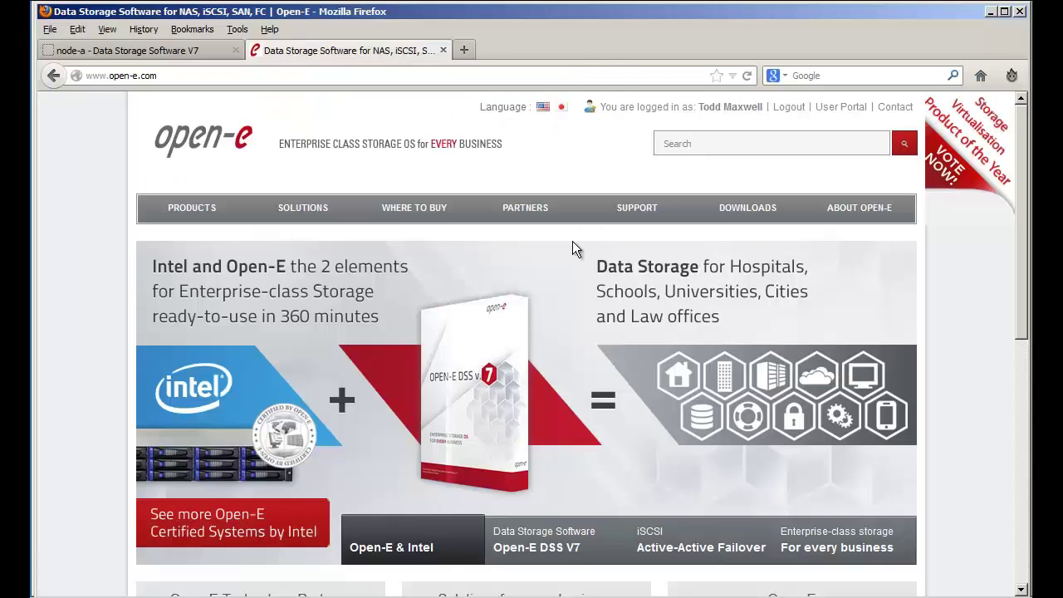
# Step: Switch to the node-a Data Storage Software V7 page and open its hardware settings status page
pyautogui.click(204, 48)
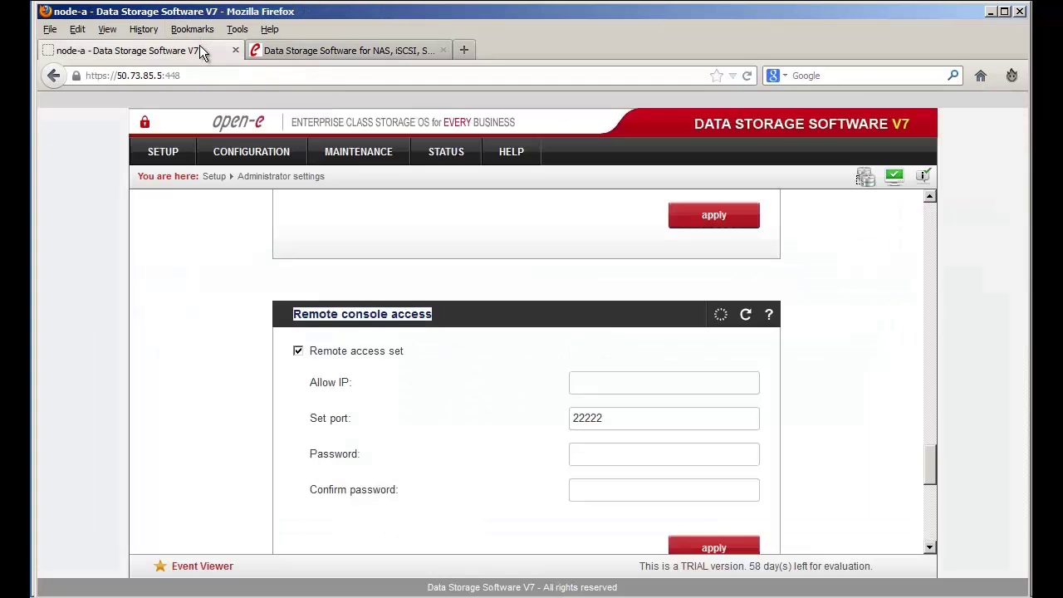
pyautogui.click(520, 238)
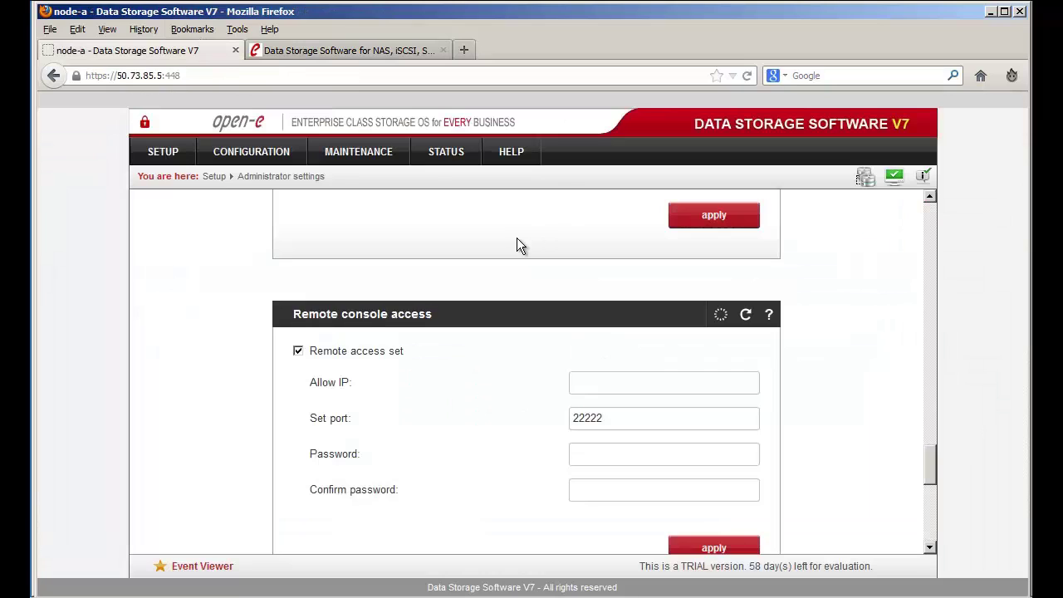
pyautogui.click(456, 155)
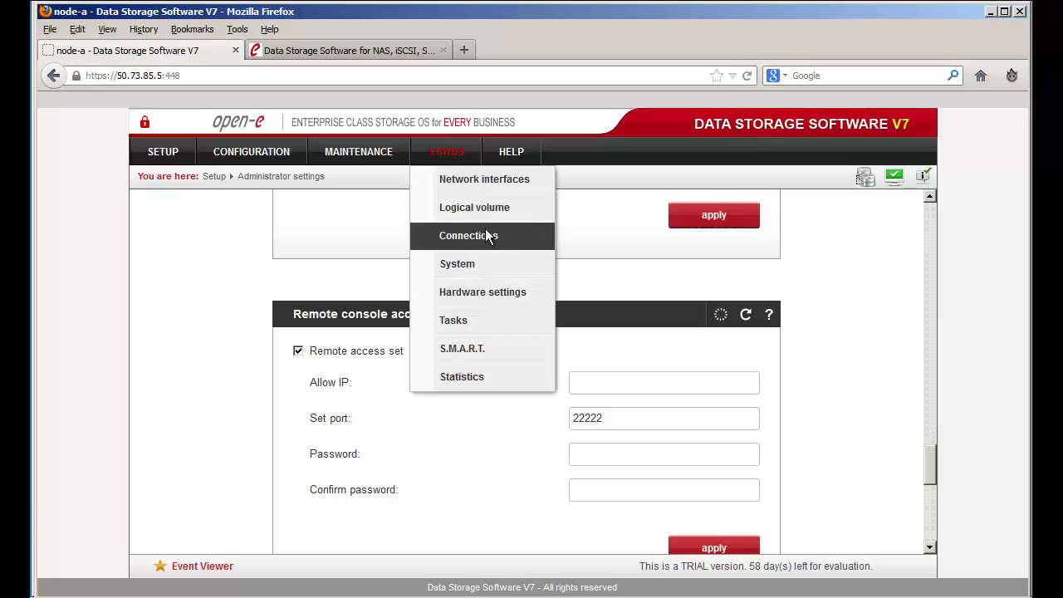
pyautogui.click(536, 295)
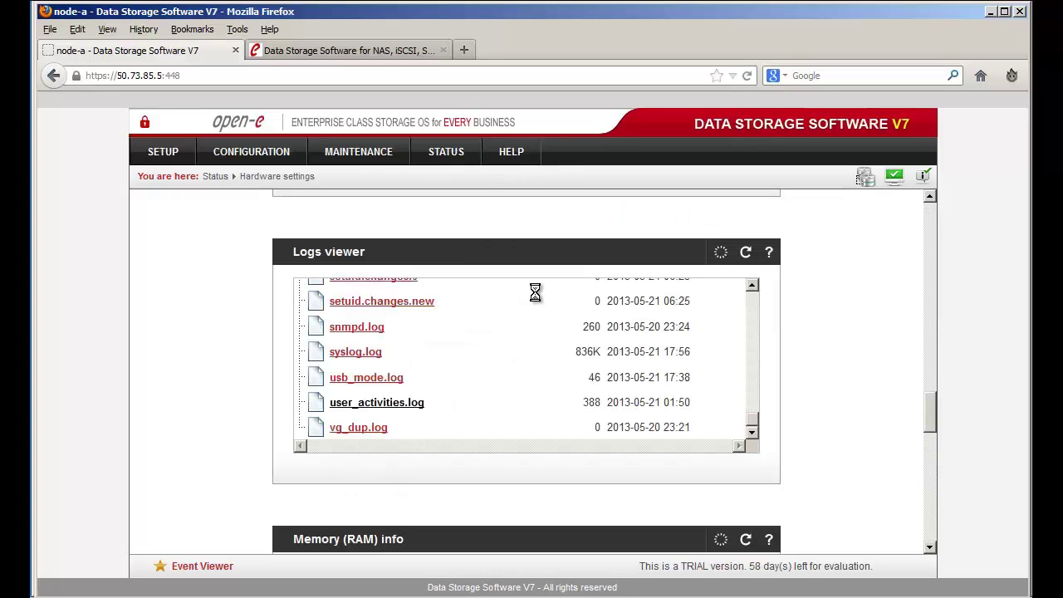
# Step: Start downloading the log file from the Logs section of the hardware settings page
pyautogui.scroll(5, 793, 323)
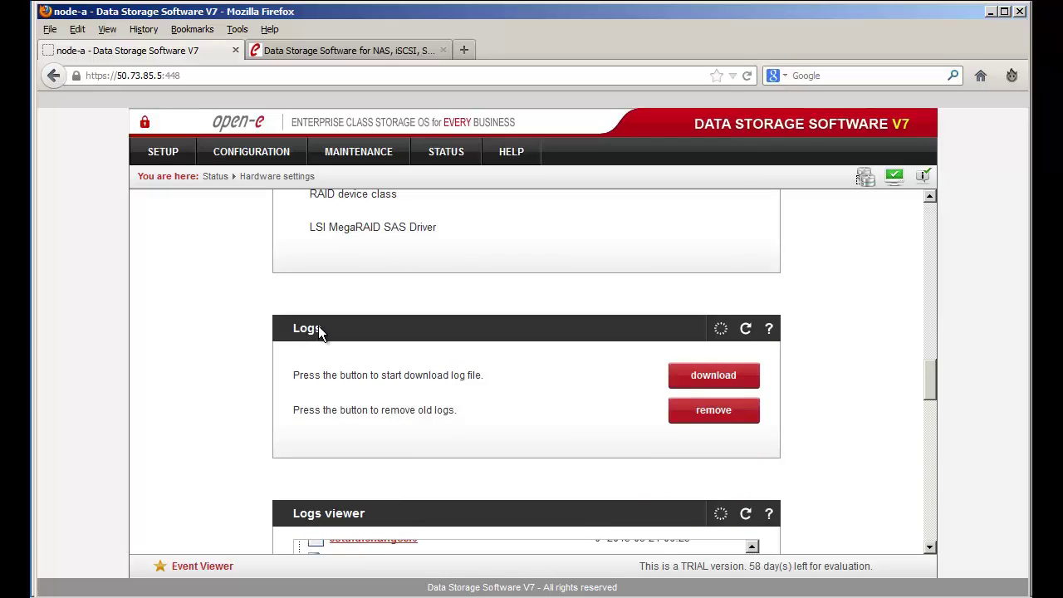
pyautogui.scroll(-2, 792, 399)
pyautogui.scroll(-2, 792, 396)
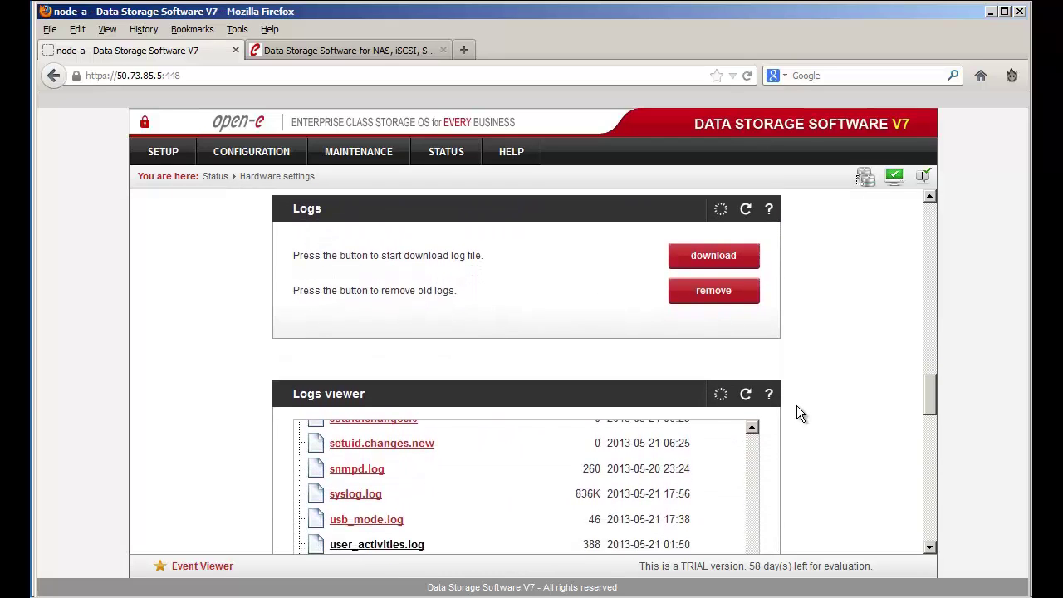
pyautogui.scroll(-1, 805, 371)
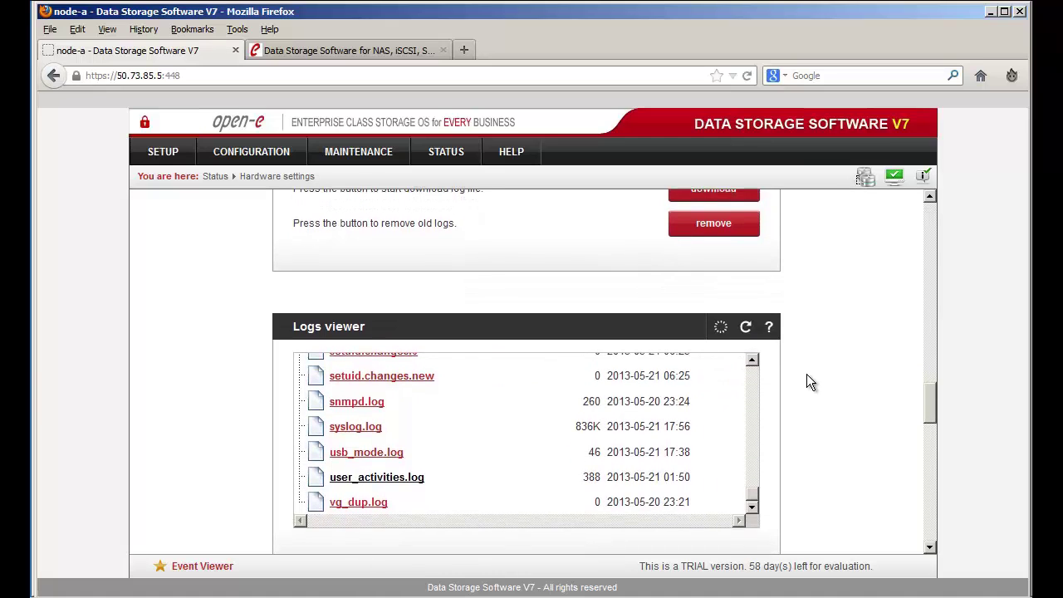
pyautogui.scroll(1, 807, 375)
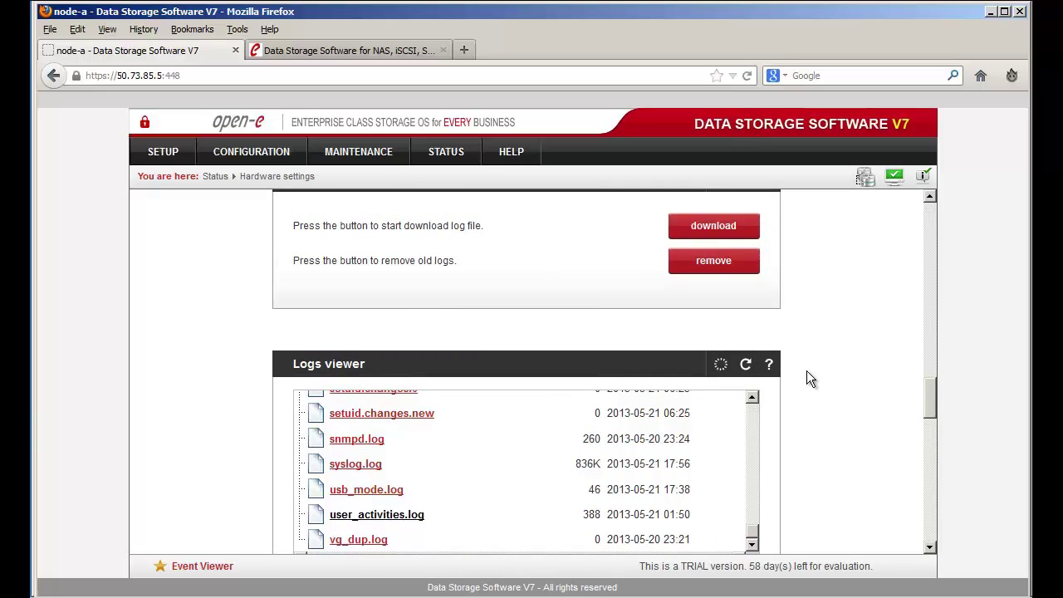
pyautogui.scroll(2, 802, 420)
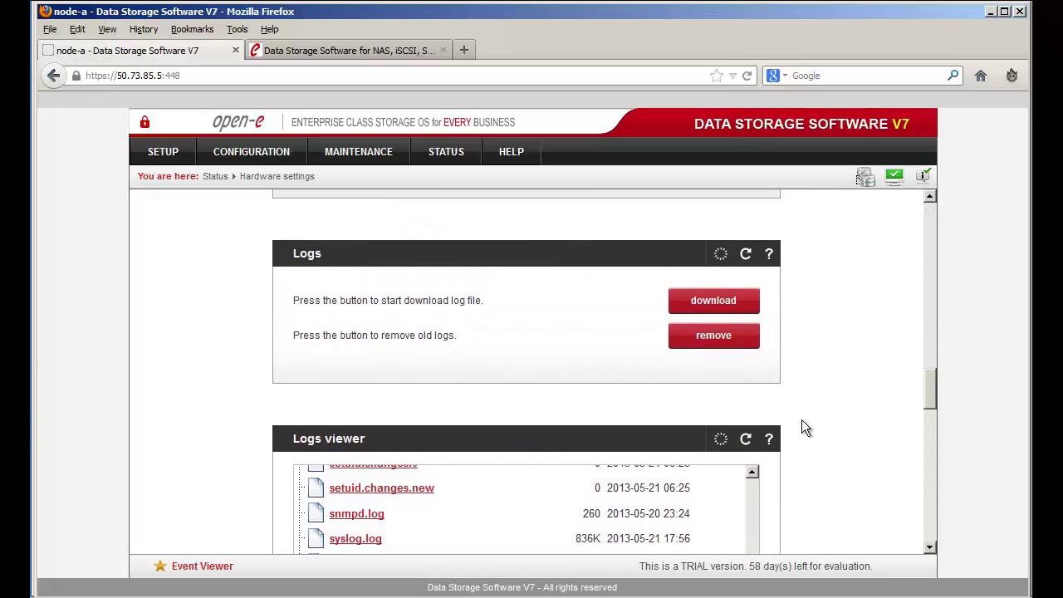
pyautogui.click(719, 310)
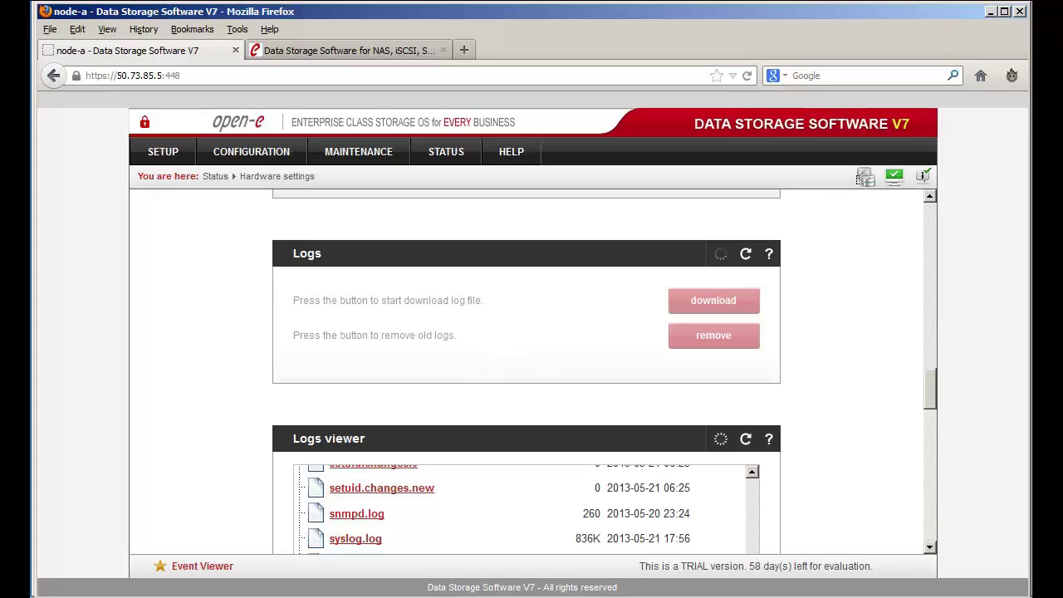
# Step: Switch to the LOGS folder in Windows Explorer and open the archive 1-scsi-session-Targets.tar.gz in WinRAR
pyautogui.hotkey('alt', 'Tab')
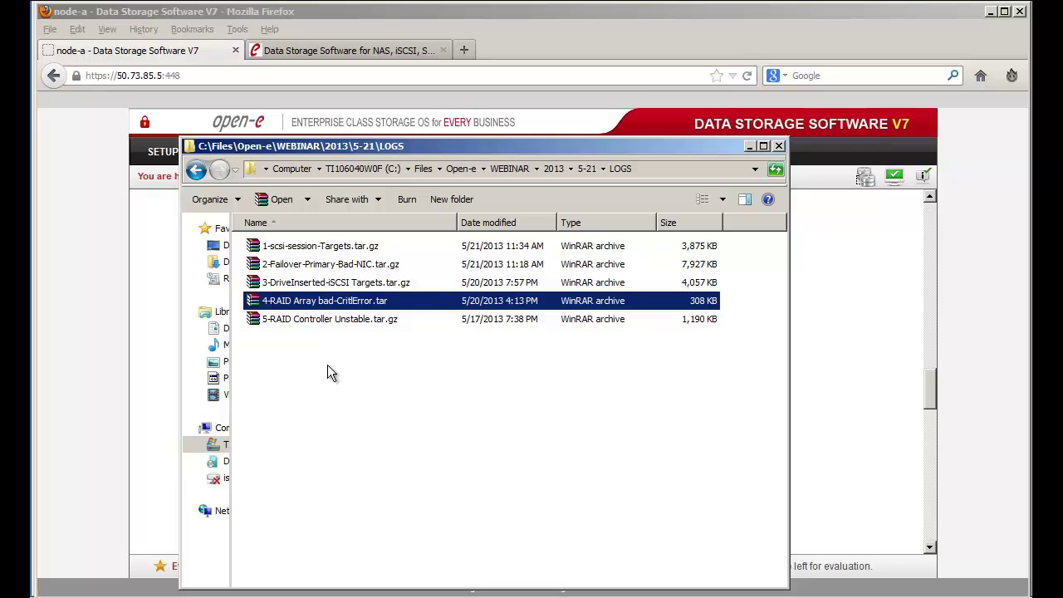
pyautogui.click(320, 252)
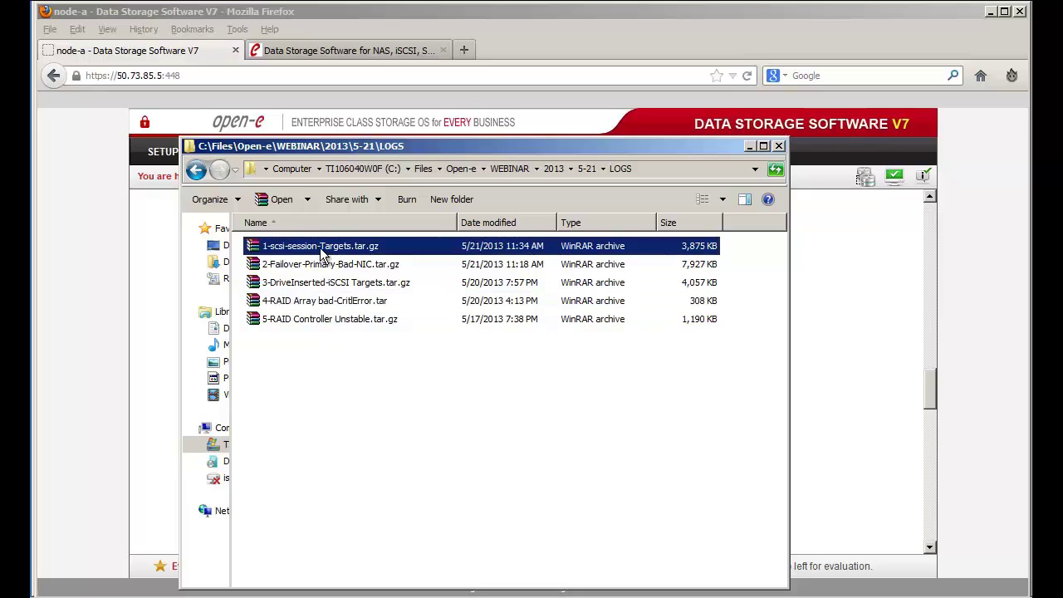
pyautogui.rightClick(372, 253)
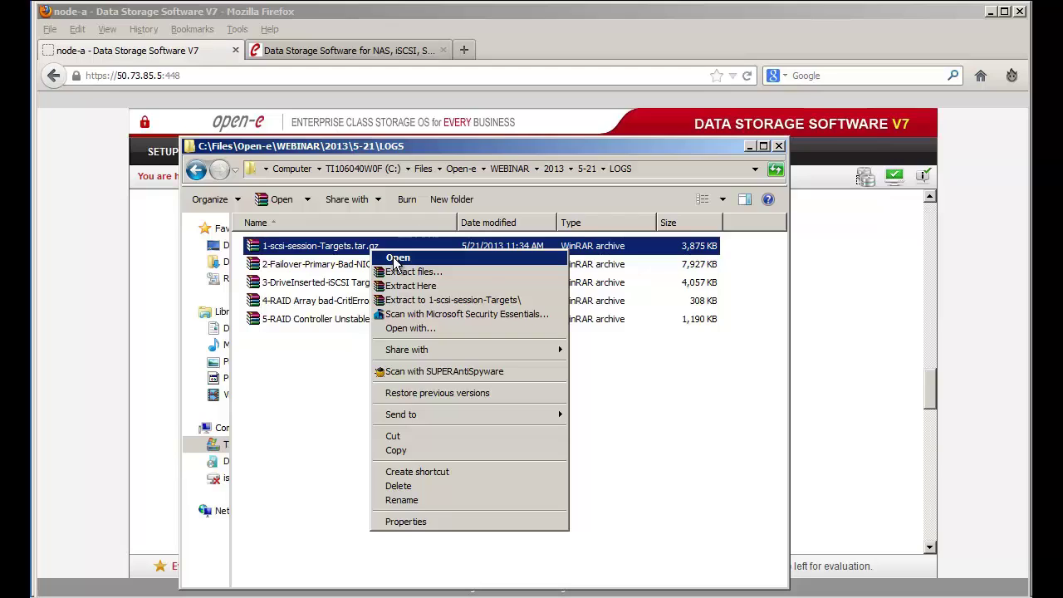
pyautogui.click(393, 257)
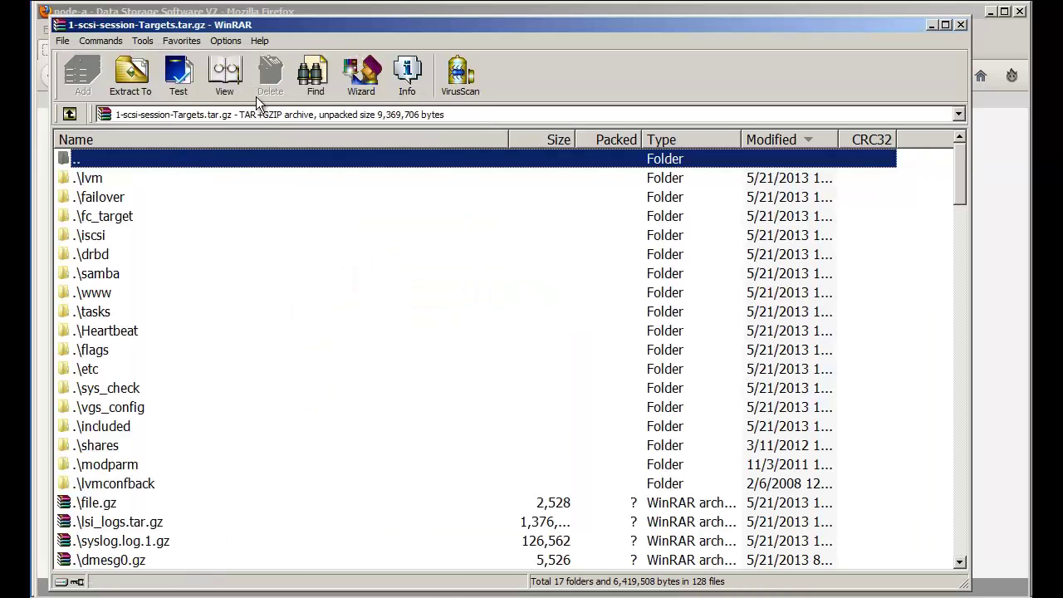
pyautogui.doubleClick(270, 25)
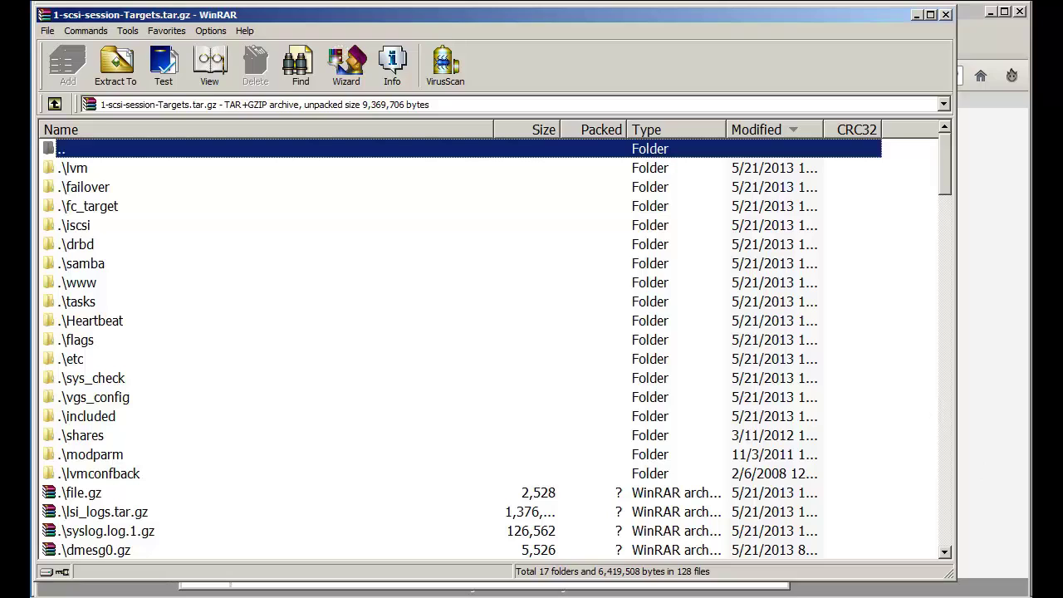
pyautogui.click(930, 565)
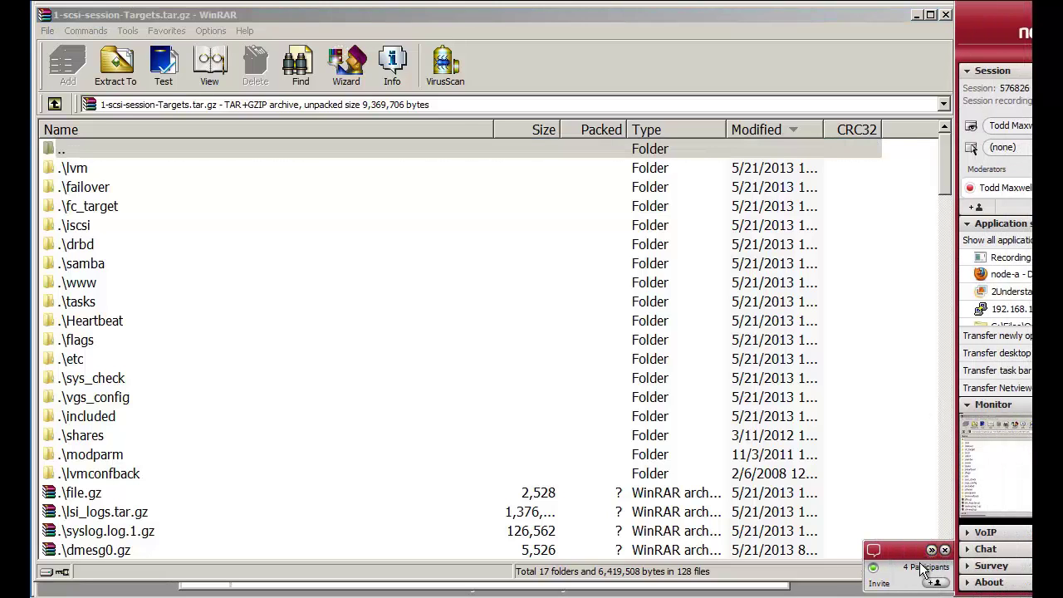
pyautogui.click(931, 564)
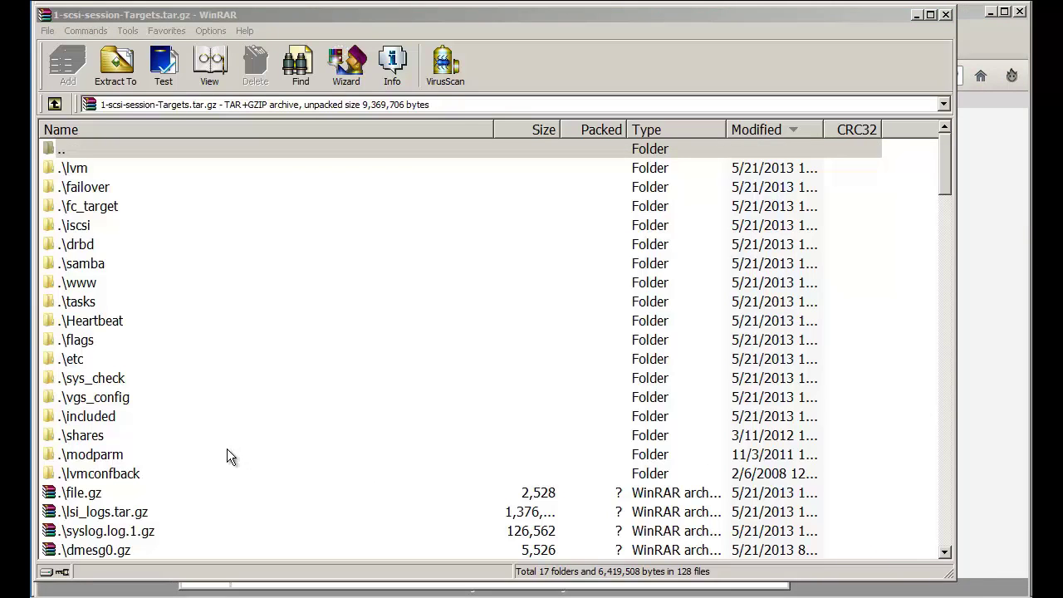
# Step: Locate critical_errors.log among the text documents in the archive and open it for viewing
pyautogui.click(190, 466)
pyautogui.scroll(-6, 191, 465)
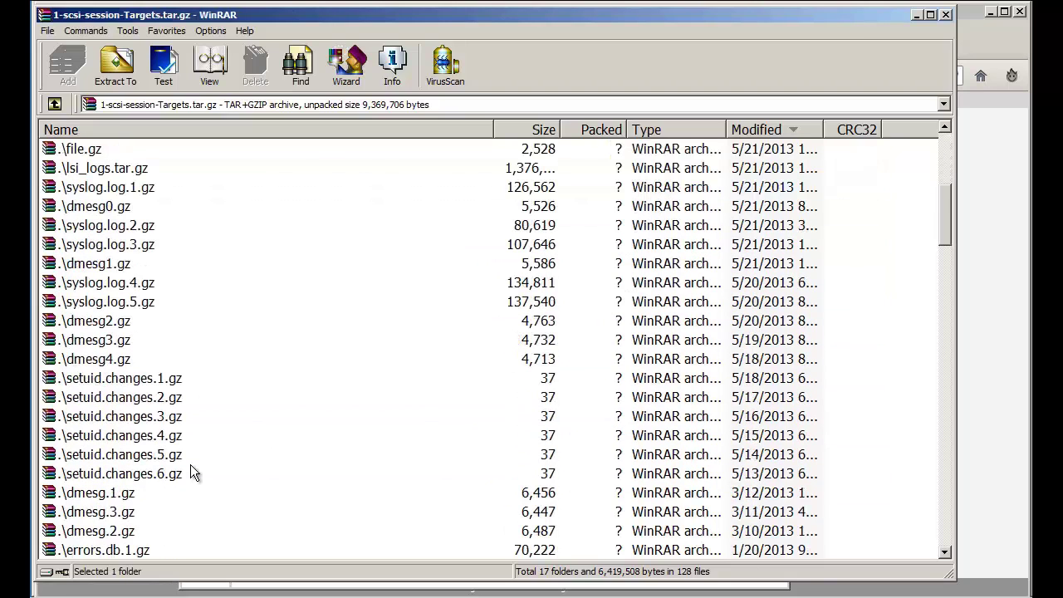
pyautogui.scroll(-6, 190, 466)
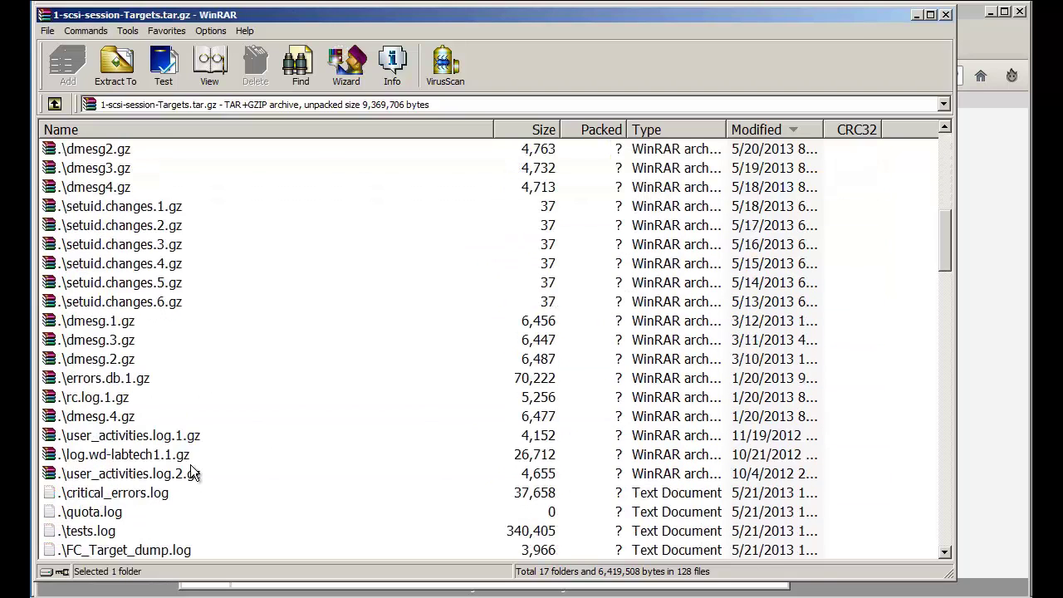
pyautogui.scroll(-3, 190, 466)
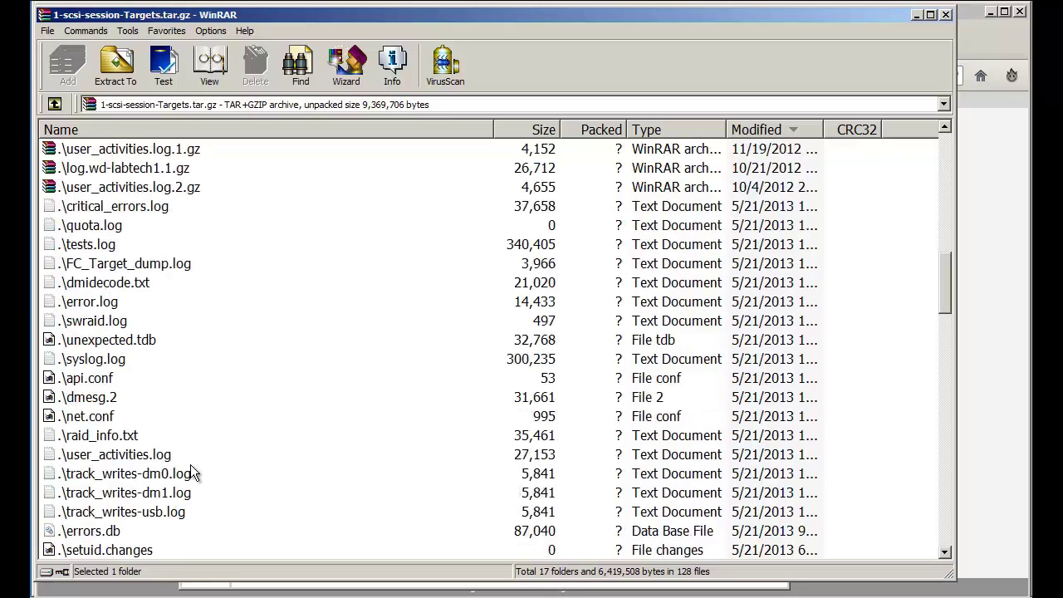
pyautogui.scroll(-3, 191, 473)
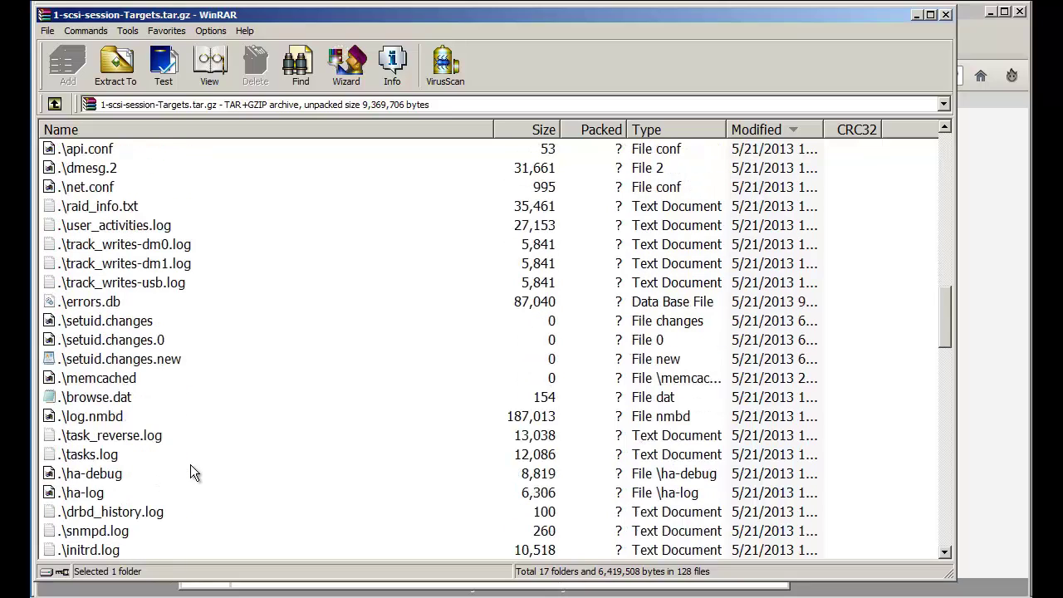
pyautogui.scroll(-2, 191, 472)
pyautogui.scroll(8, 190, 472)
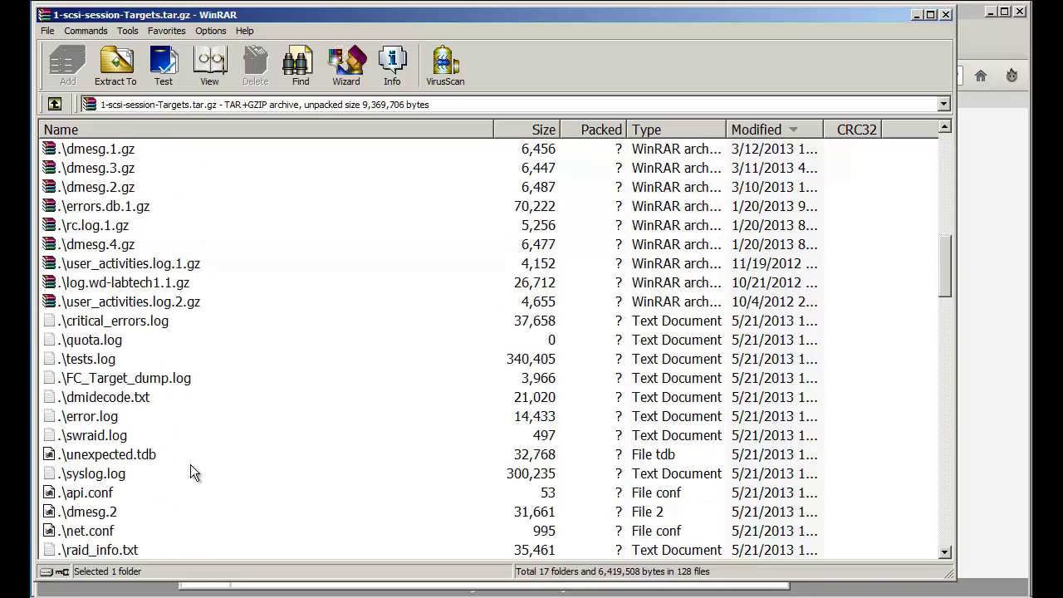
pyautogui.click(144, 325)
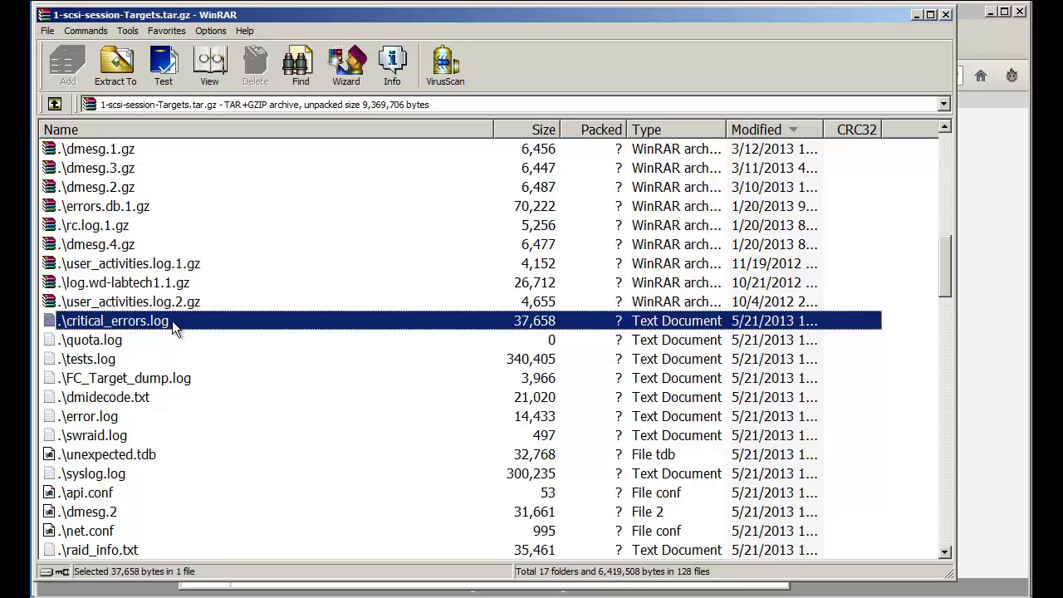
pyautogui.rightClick(172, 320)
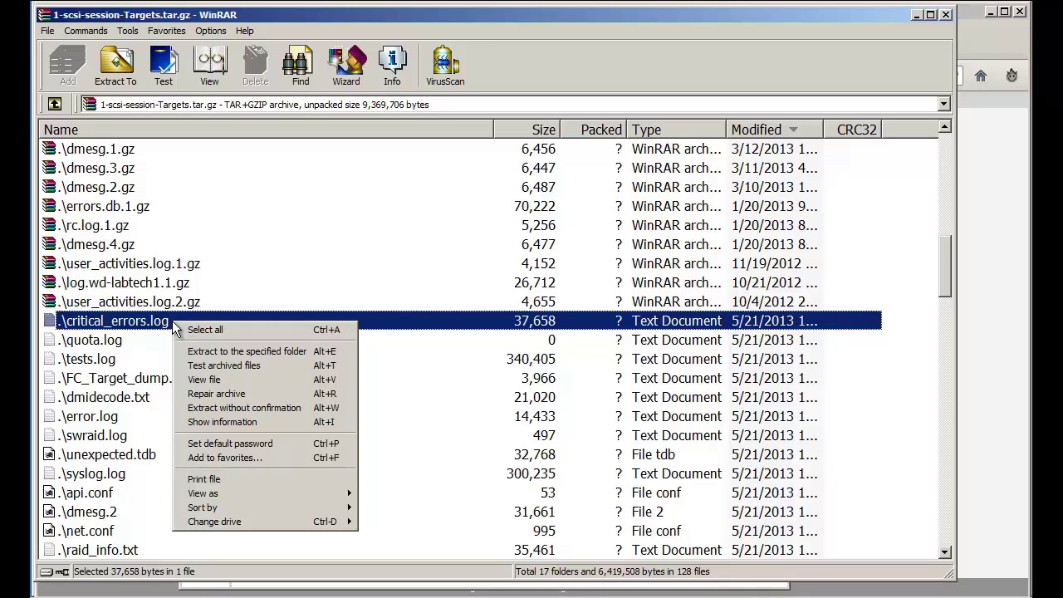
pyautogui.click(217, 380)
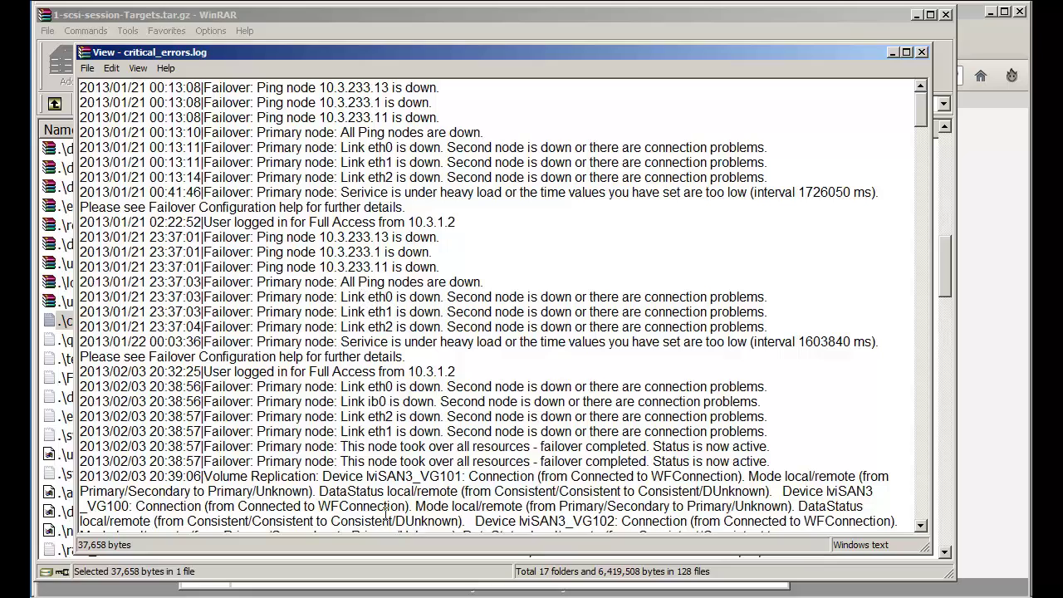
# Step: Examine the volume replication data status and the failover ping node entries through the end of critical_errors.log, and close the file
pyautogui.moveTo(331, 522); pyautogui.dragTo(465, 520)
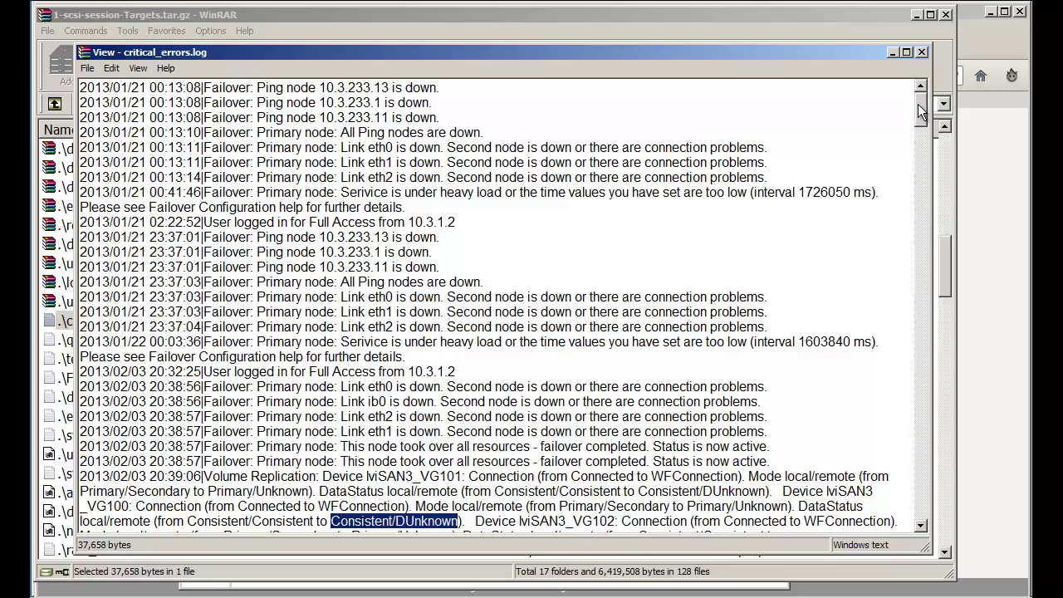
pyautogui.moveTo(918, 105); pyautogui.dragTo(905, 388)
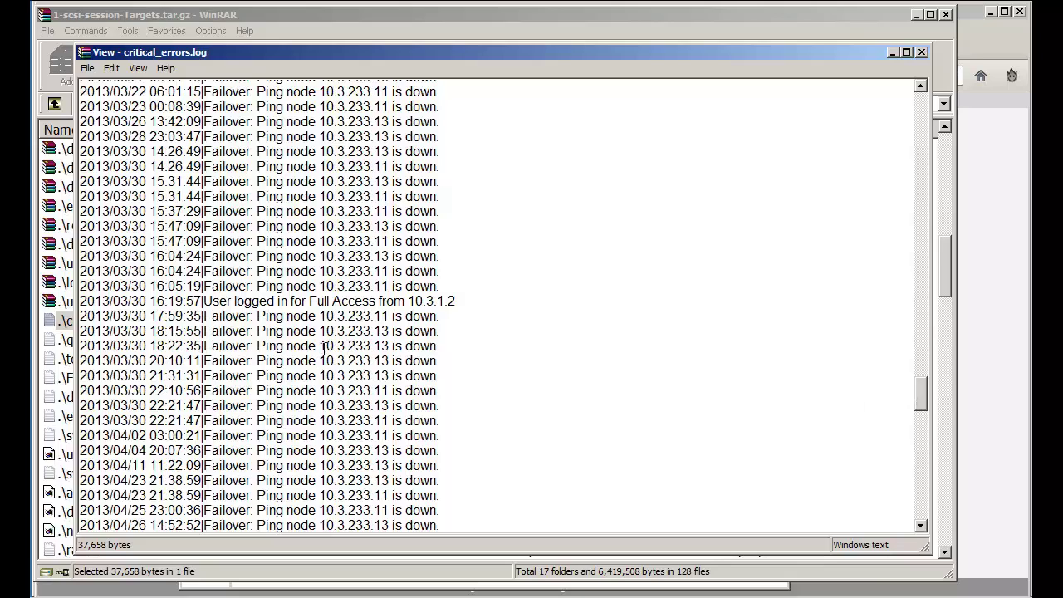
pyautogui.moveTo(321, 347); pyautogui.dragTo(391, 347)
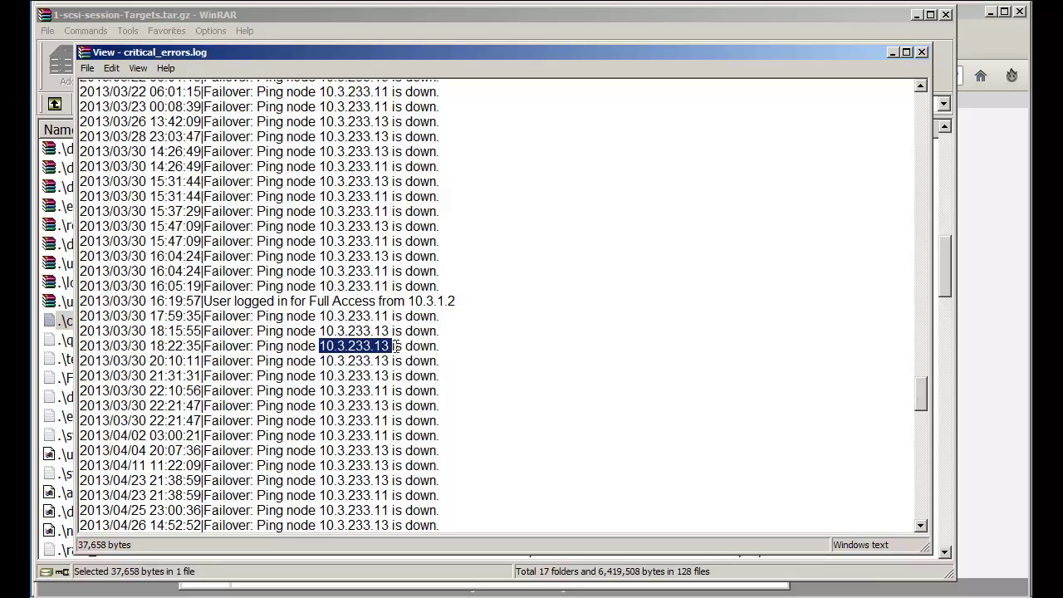
pyautogui.moveTo(388, 391); pyautogui.dragTo(374, 391)
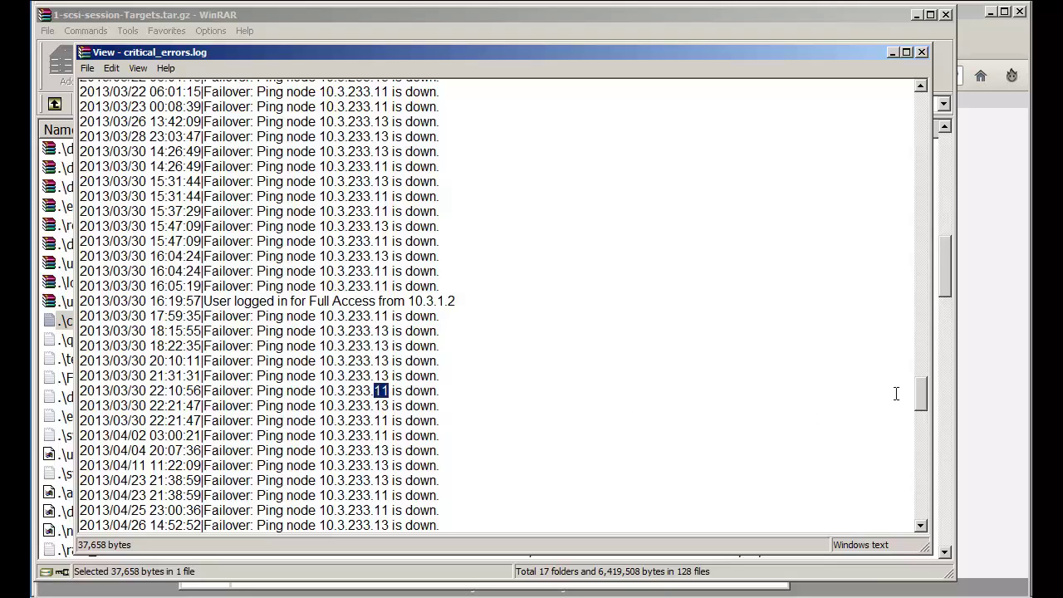
pyautogui.moveTo(917, 388); pyautogui.dragTo(920, 506)
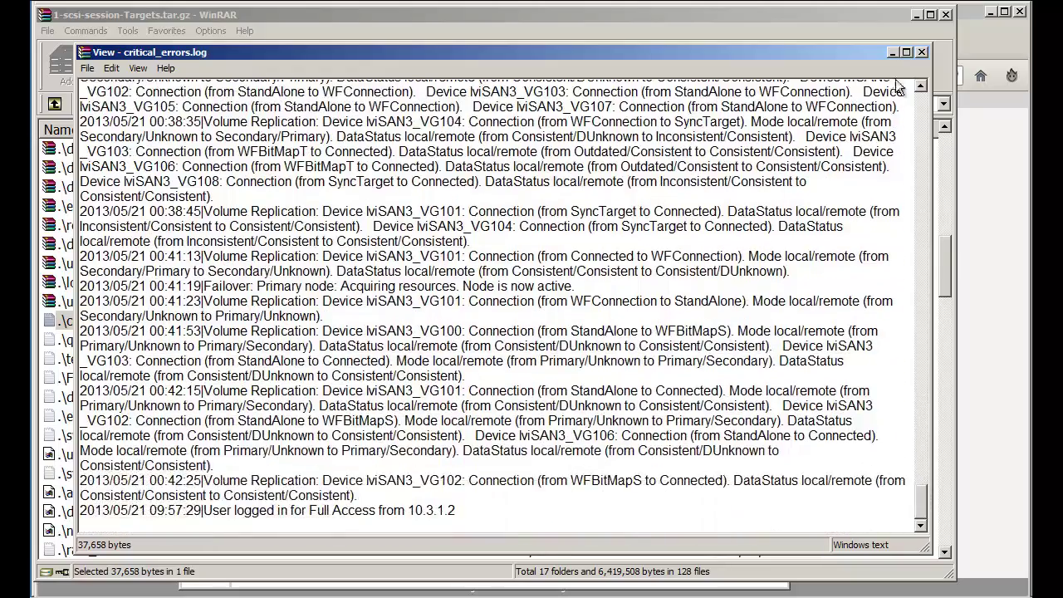
pyautogui.click(923, 51)
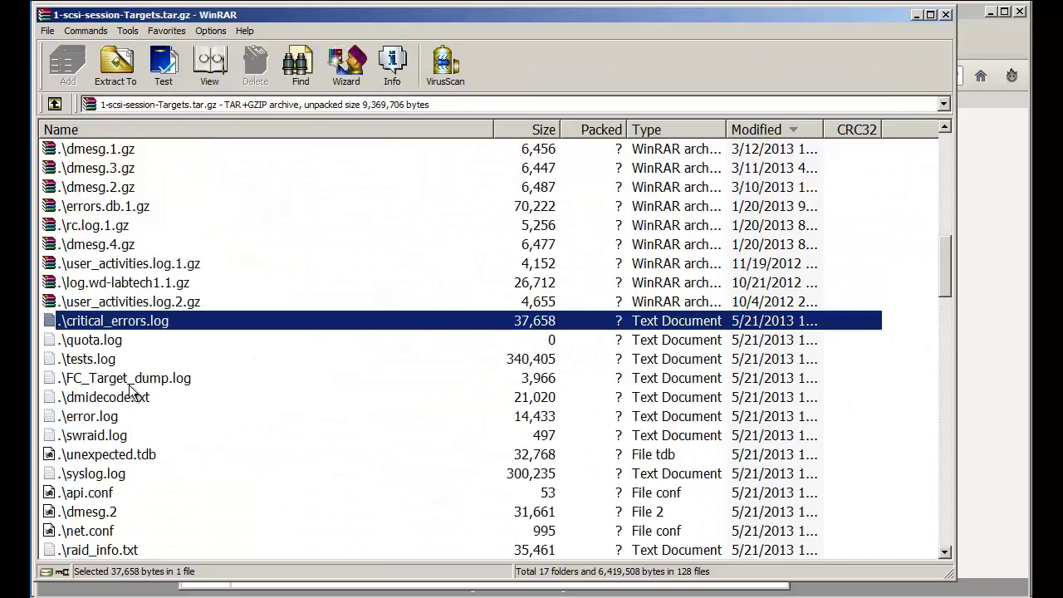
# Step: View dmesg.2 from the archive, examine the drbd6 consistency entries among the block device messages, and close the file
pyautogui.click(99, 513)
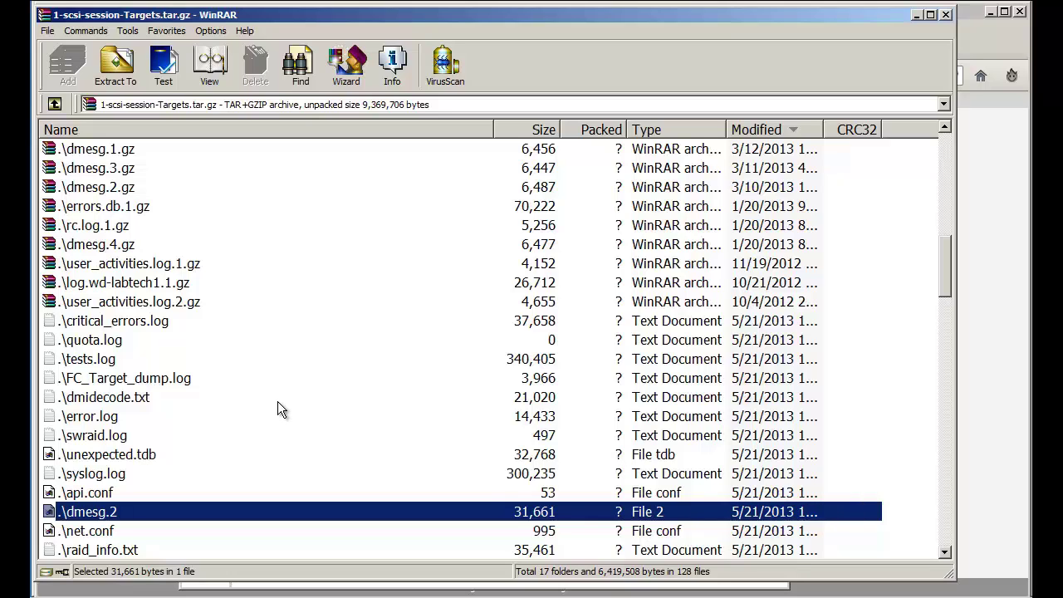
pyautogui.rightClick(161, 509)
pyautogui.click(223, 375)
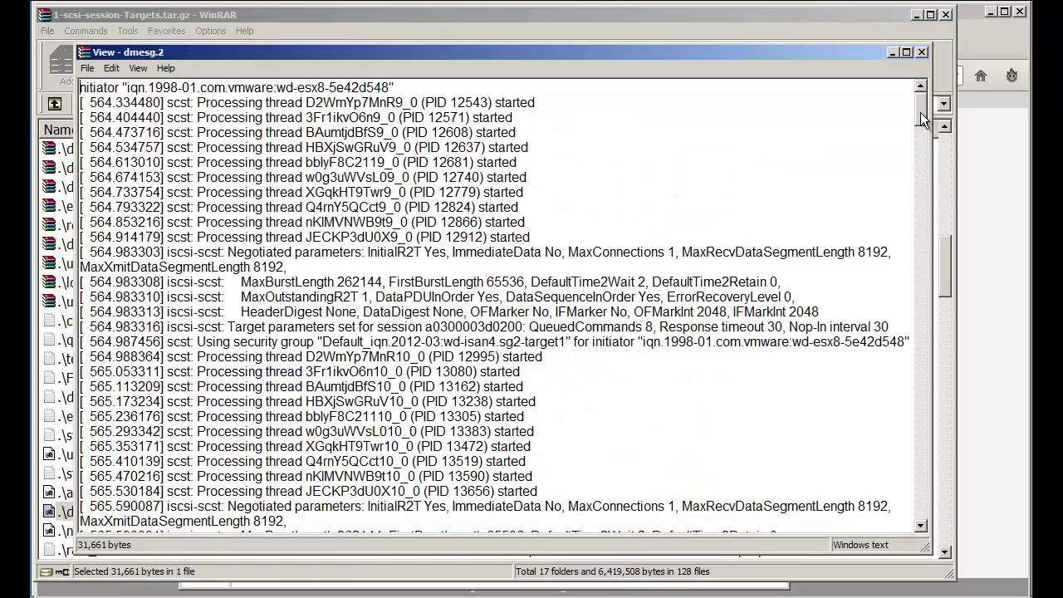
pyautogui.moveTo(921, 112); pyautogui.dragTo(908, 289)
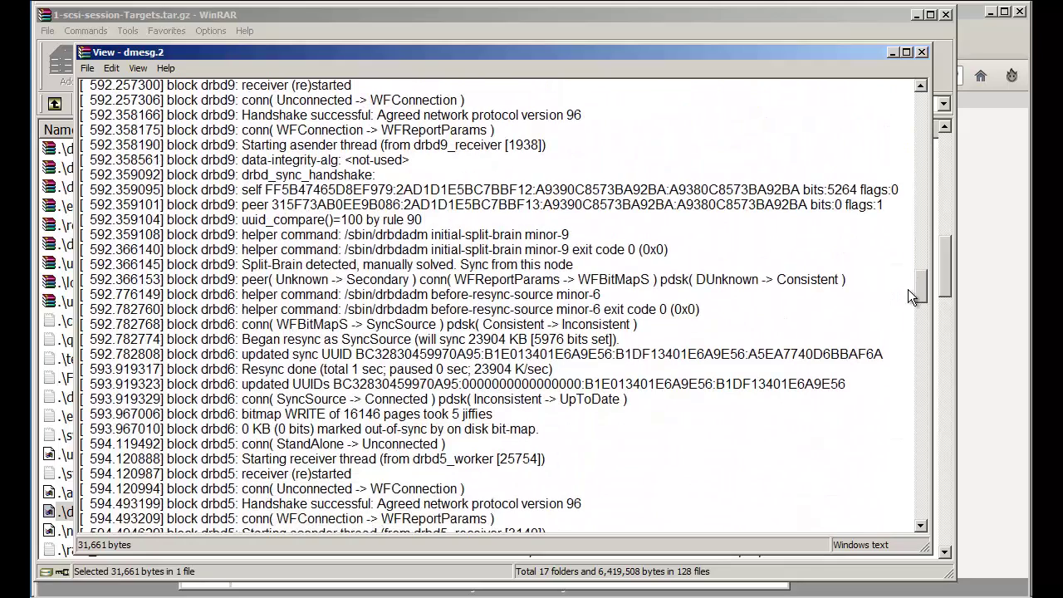
pyautogui.moveTo(483, 325); pyautogui.dragTo(637, 327)
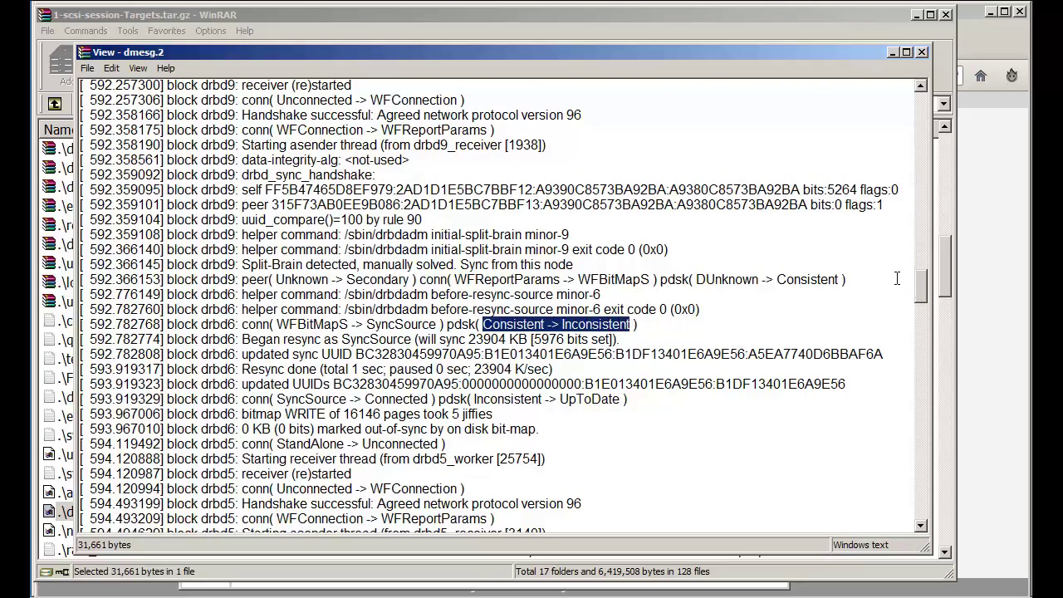
pyautogui.moveTo(921, 280); pyautogui.dragTo(918, 33)
pyautogui.click(922, 51)
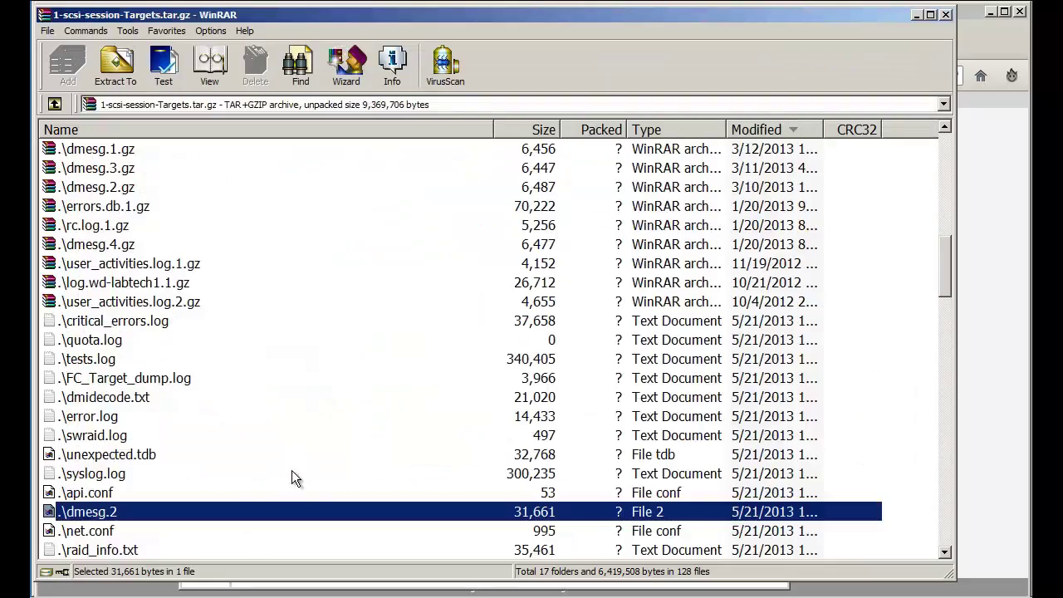
# Step: Switch to Firefox, cancel the pending log archive download, and open the Tasks status page
pyautogui.click(177, 595)
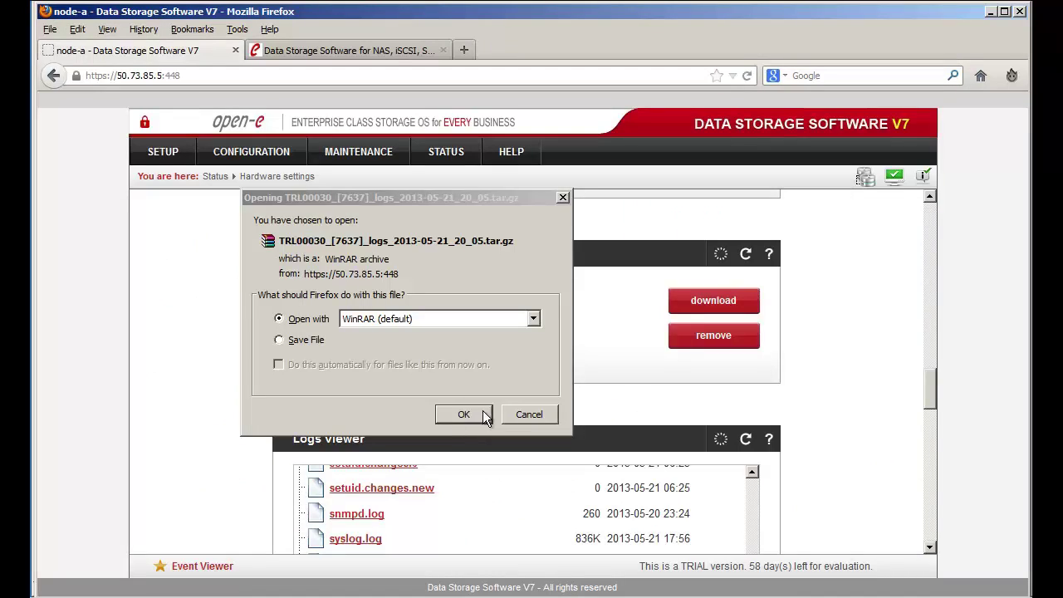
pyautogui.click(510, 415)
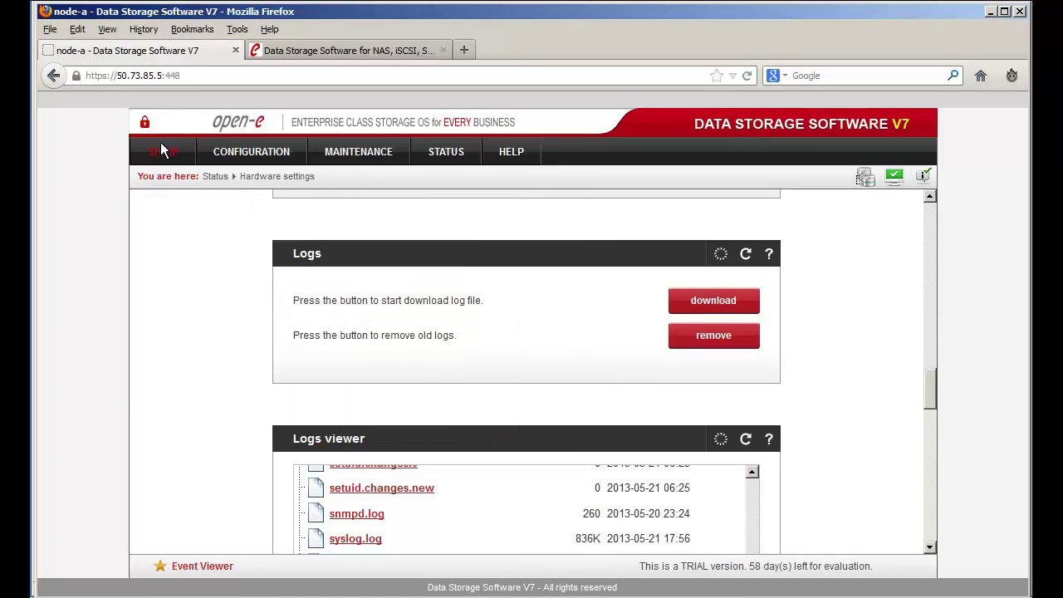
pyautogui.click(449, 157)
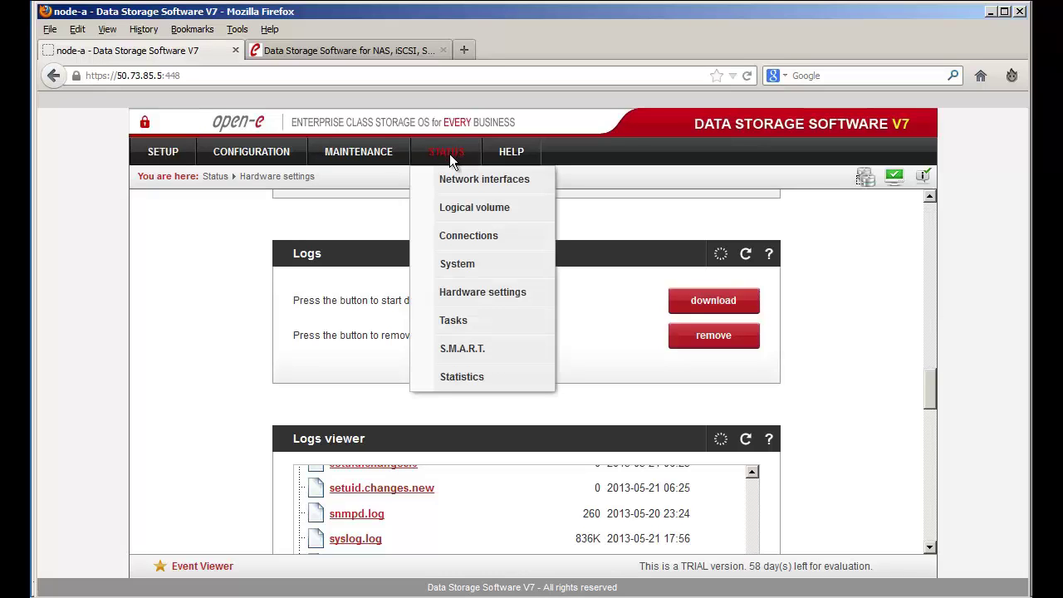
pyautogui.click(500, 323)
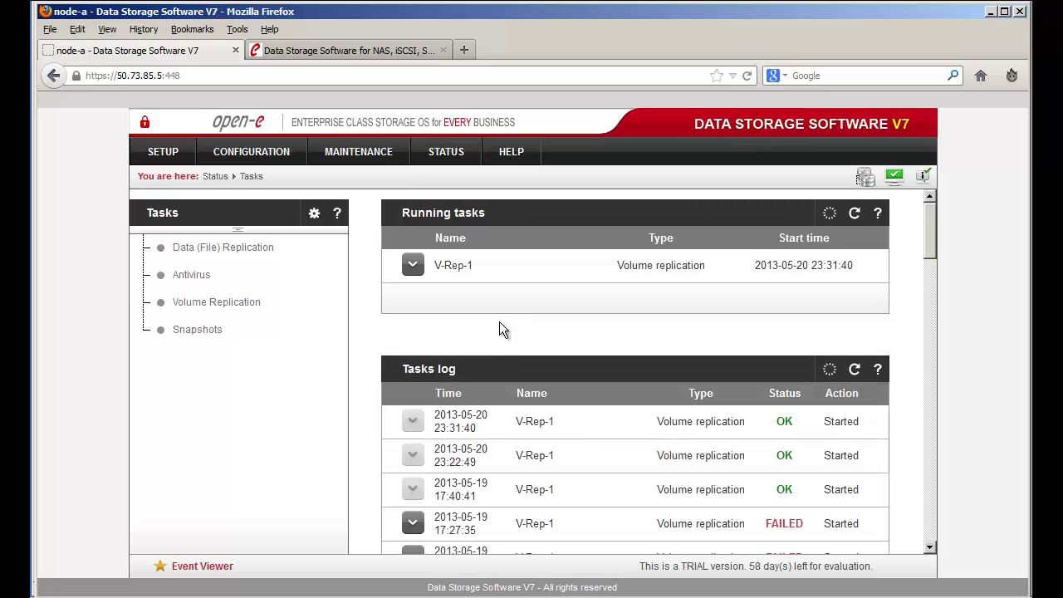
# Step: Expand the running V-Rep-1 volume replication task and check the consistency of its source and destination volumes
pyautogui.click(418, 268)
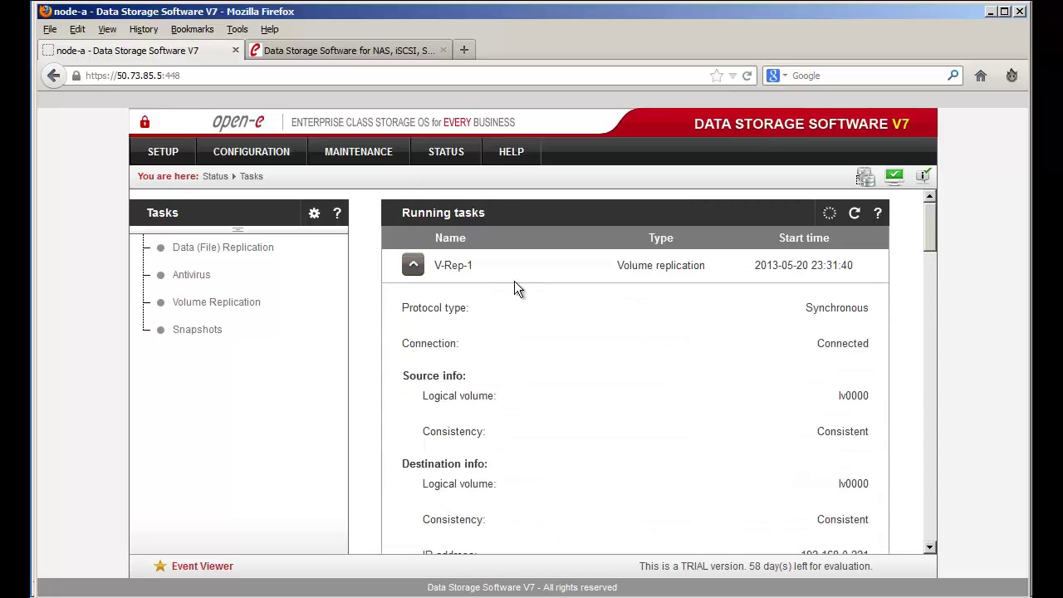
pyautogui.scroll(-1, 579, 323)
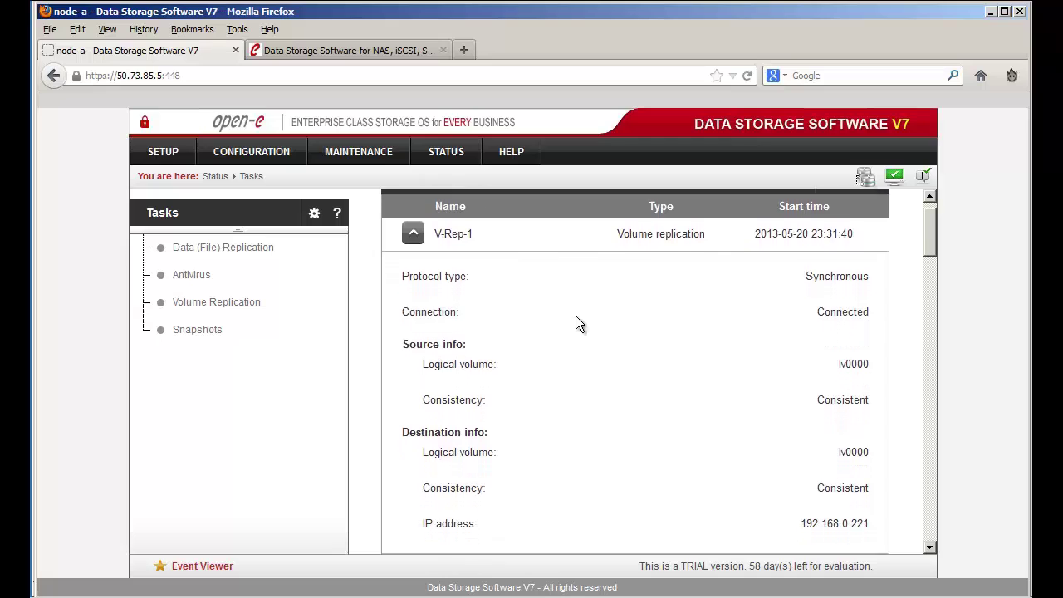
pyautogui.keyDown('shift'); pyautogui.click(835, 402); pyautogui.keyUp('shift')
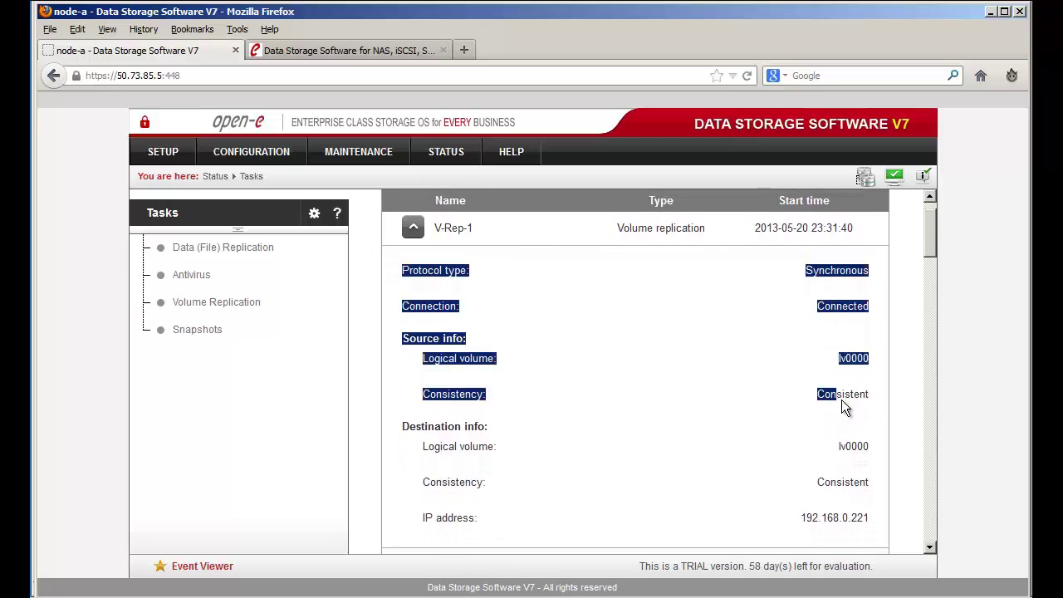
pyautogui.click(863, 422)
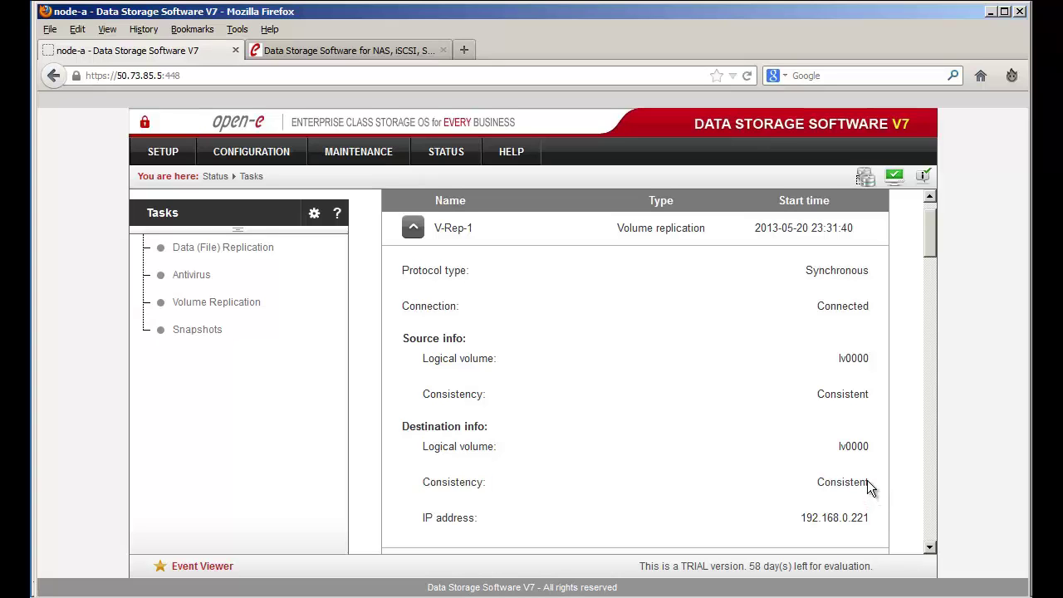
pyautogui.tripleClick(868, 389)
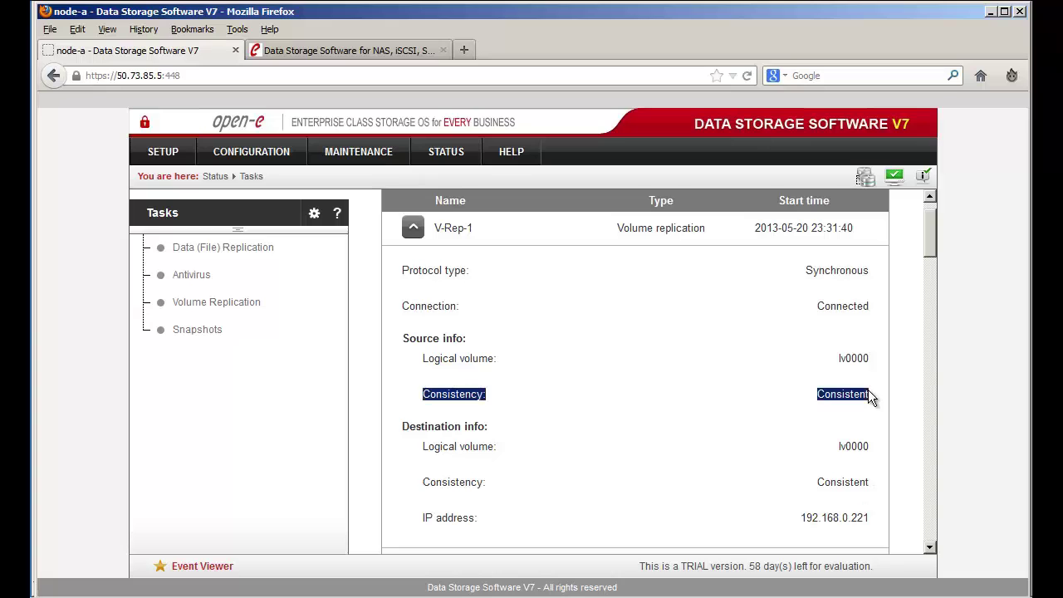
pyautogui.tripleClick(870, 480)
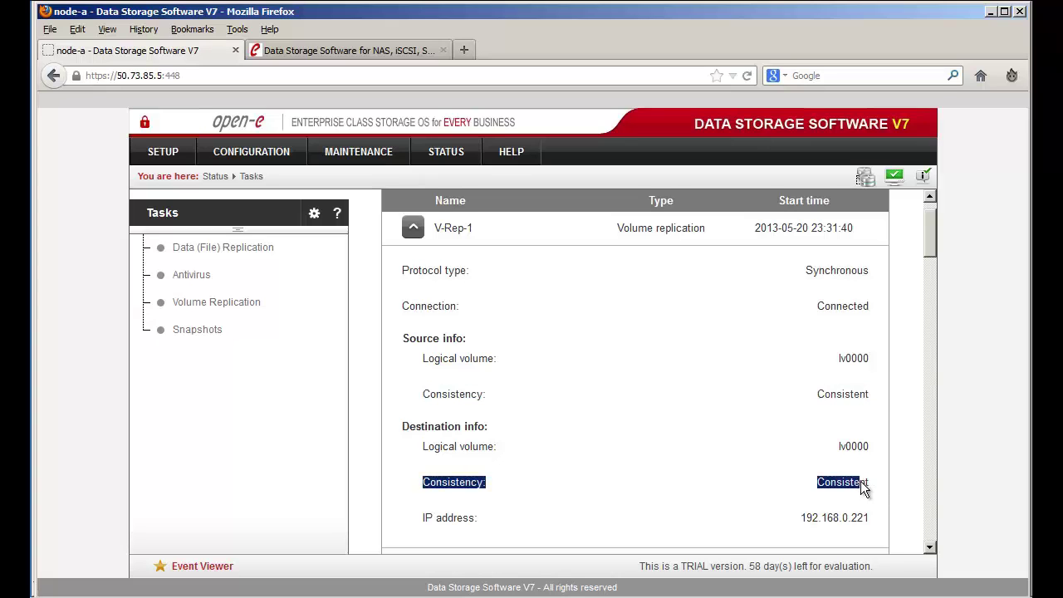
pyautogui.click(872, 479)
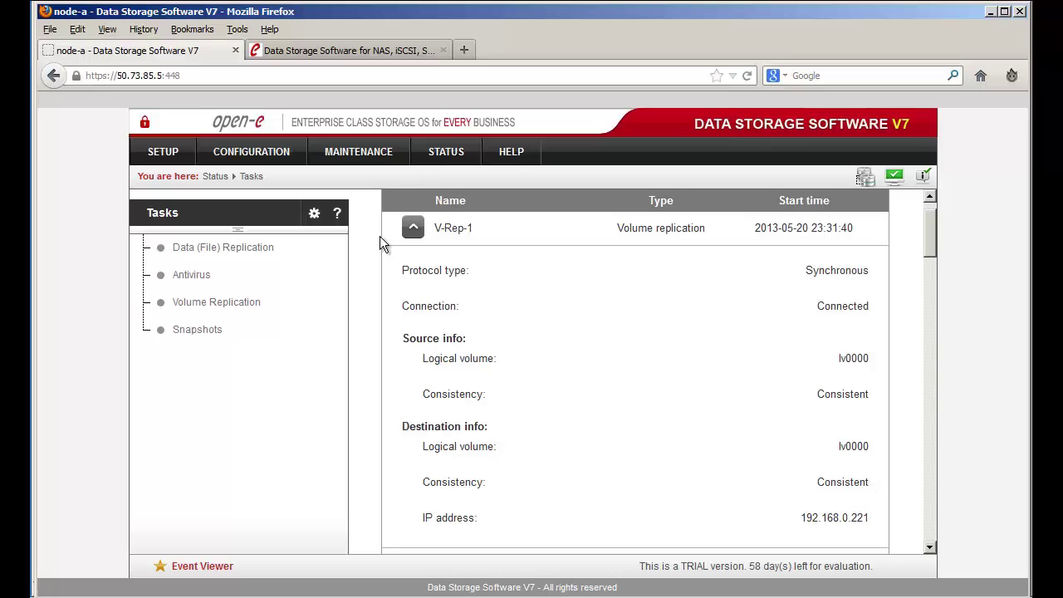
# Step: Open the Volume replication page of the Volume manager configuration
pyautogui.click(285, 157)
pyautogui.moveTo(297, 181)
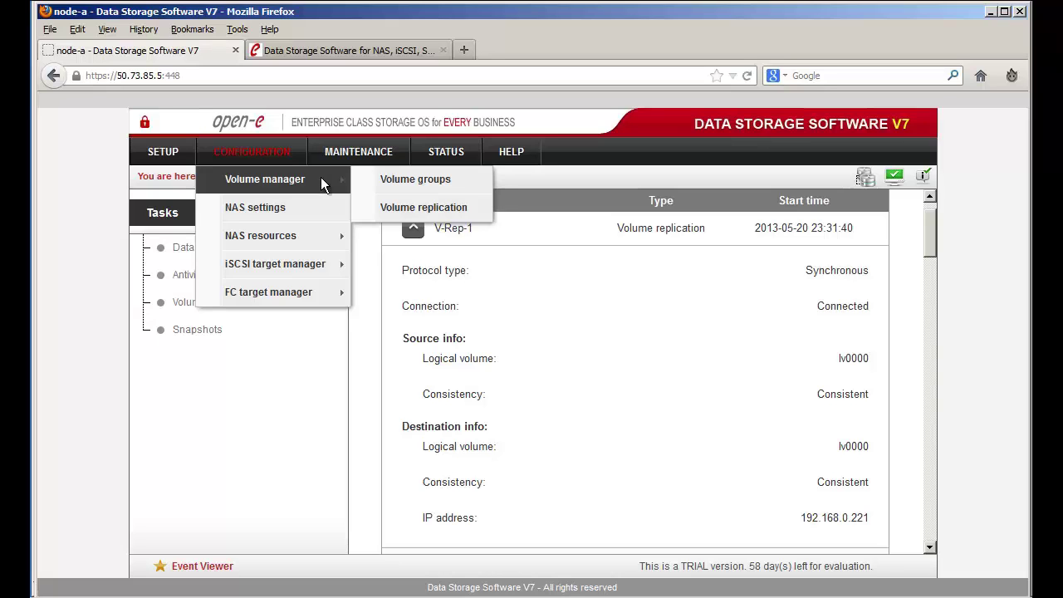
pyautogui.click(482, 213)
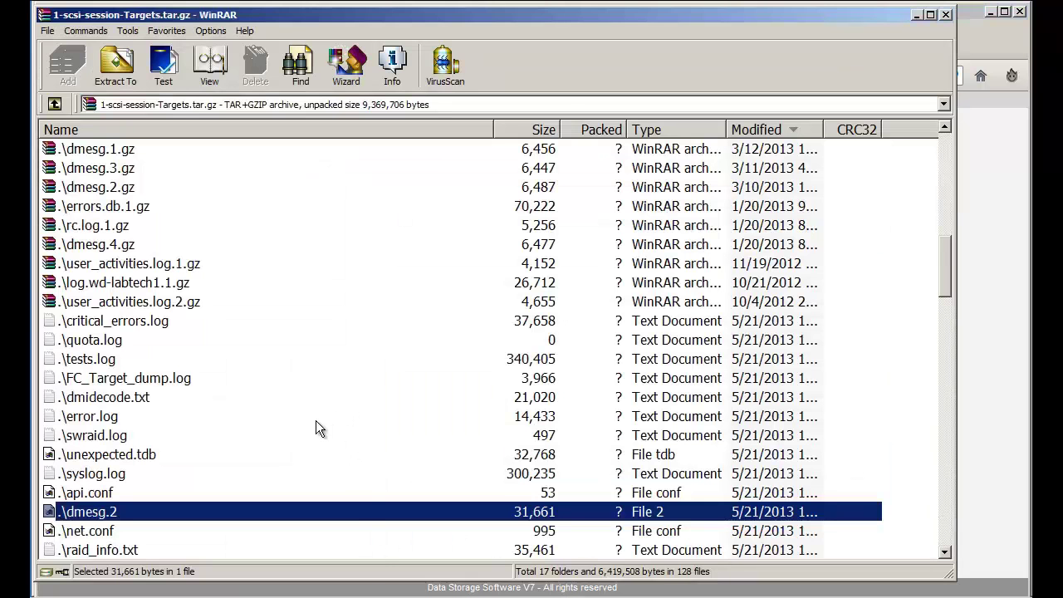
# Step: Locate the compressed dmesg archives dmesg0.gz through dmesg4.gz in 1-scsi-session-Targets.tar.gz in WinRAR
pyautogui.scroll(7, 290, 420)
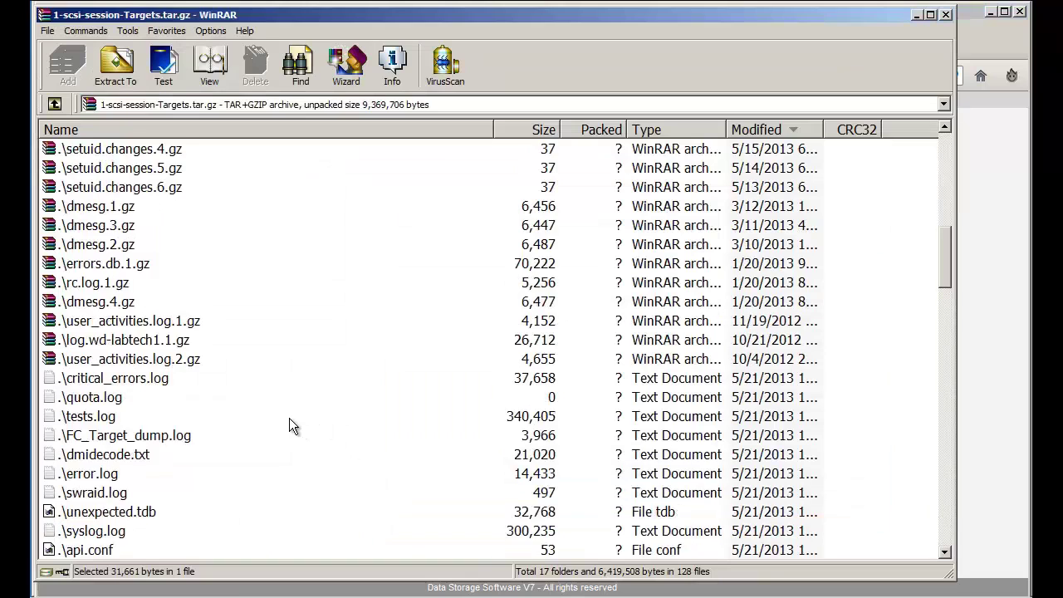
pyautogui.scroll(1, 289, 418)
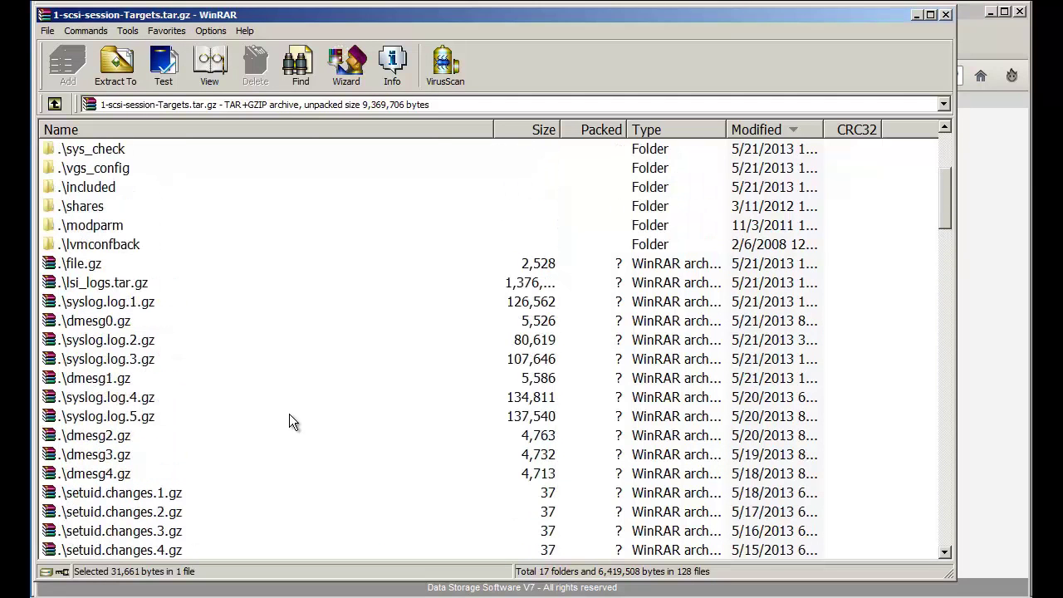
pyautogui.click(114, 326)
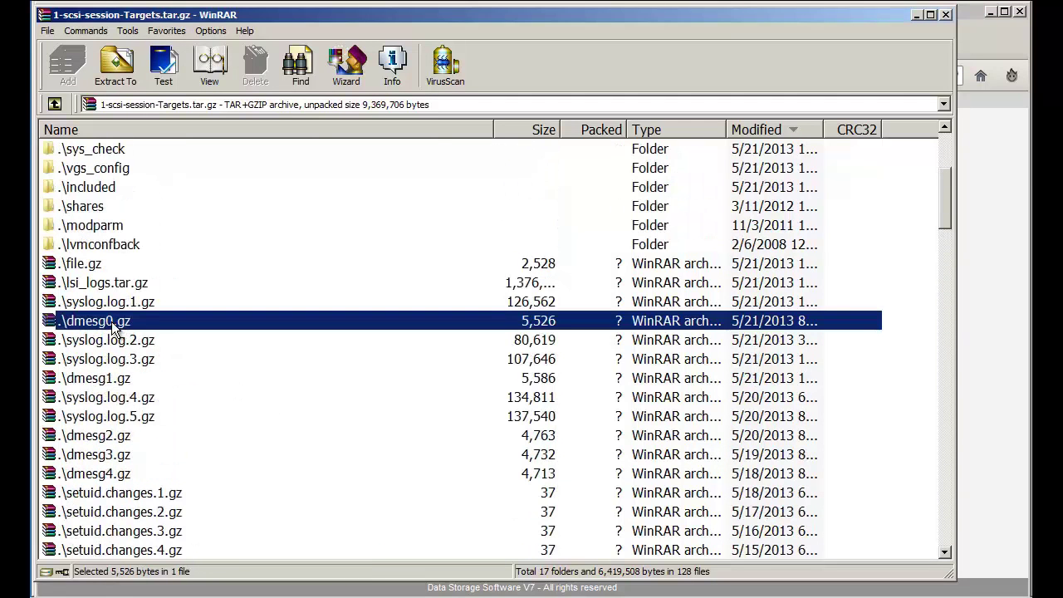
pyautogui.click(112, 382)
pyautogui.click(100, 439)
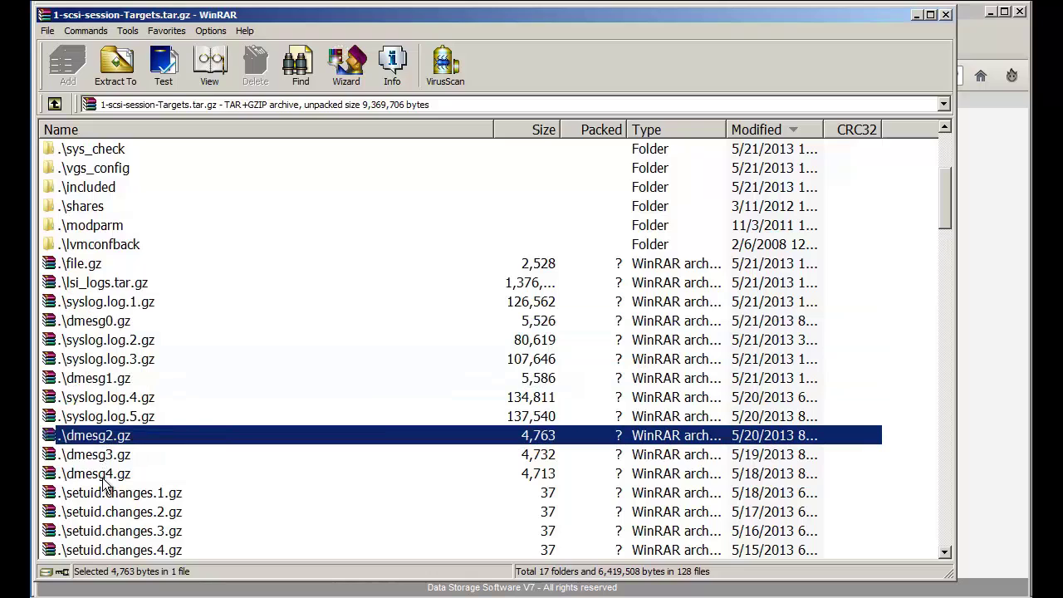
pyautogui.click(105, 480)
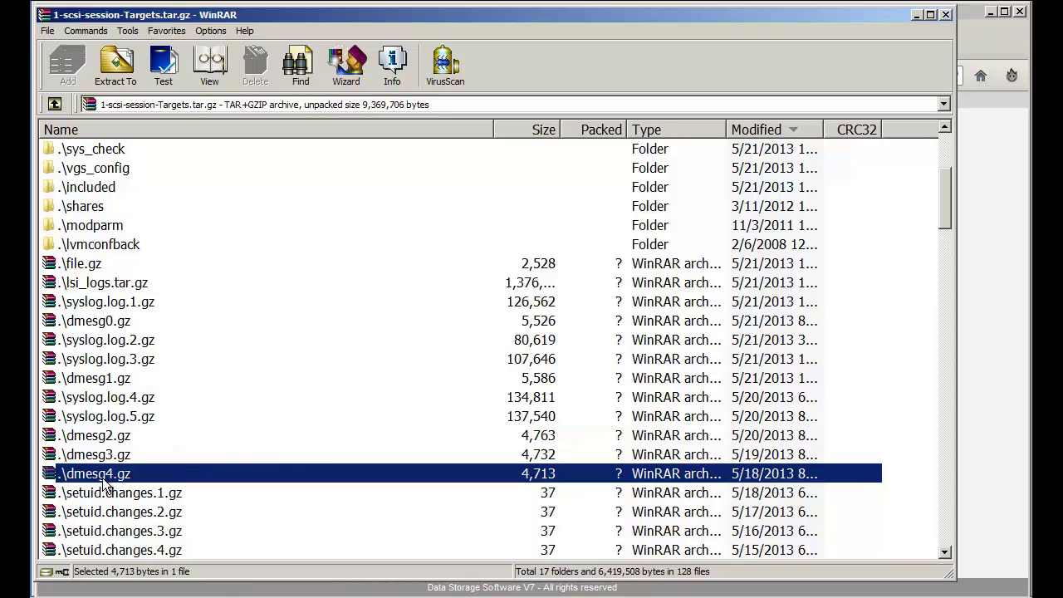
# Step: Open dmesg0.gz from the archive and view the dmesg0 file inside it
pyautogui.click(103, 327)
pyautogui.rightClick(103, 327)
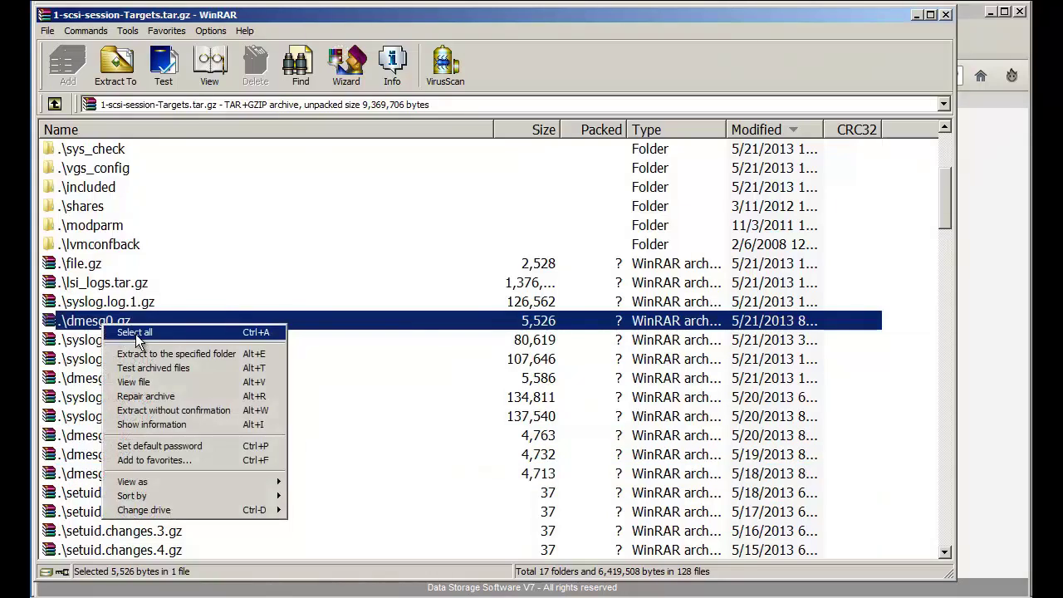
pyautogui.click(169, 386)
pyautogui.rightClick(272, 177)
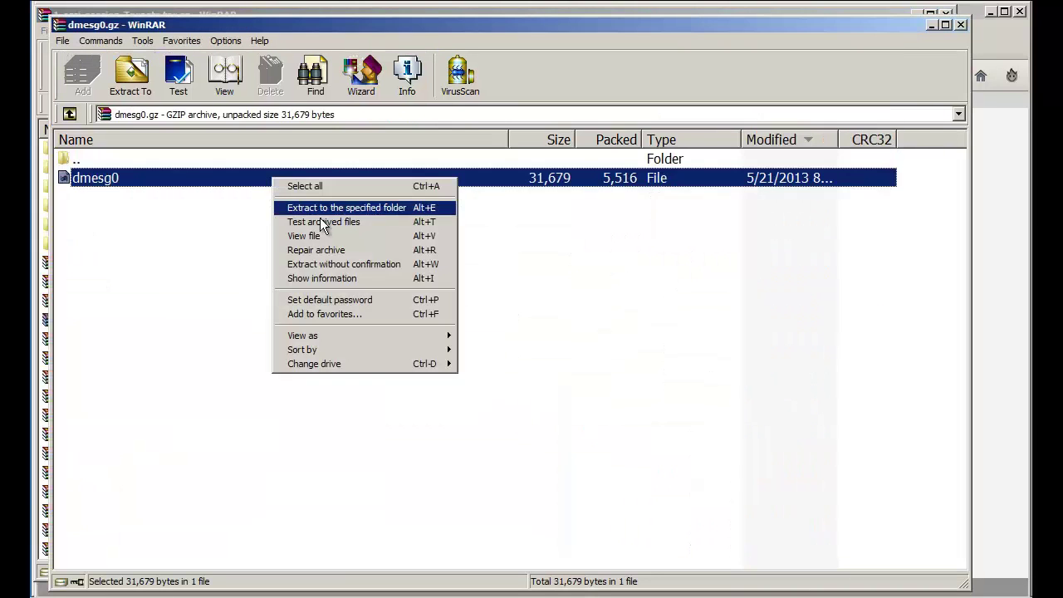
pyautogui.click(309, 236)
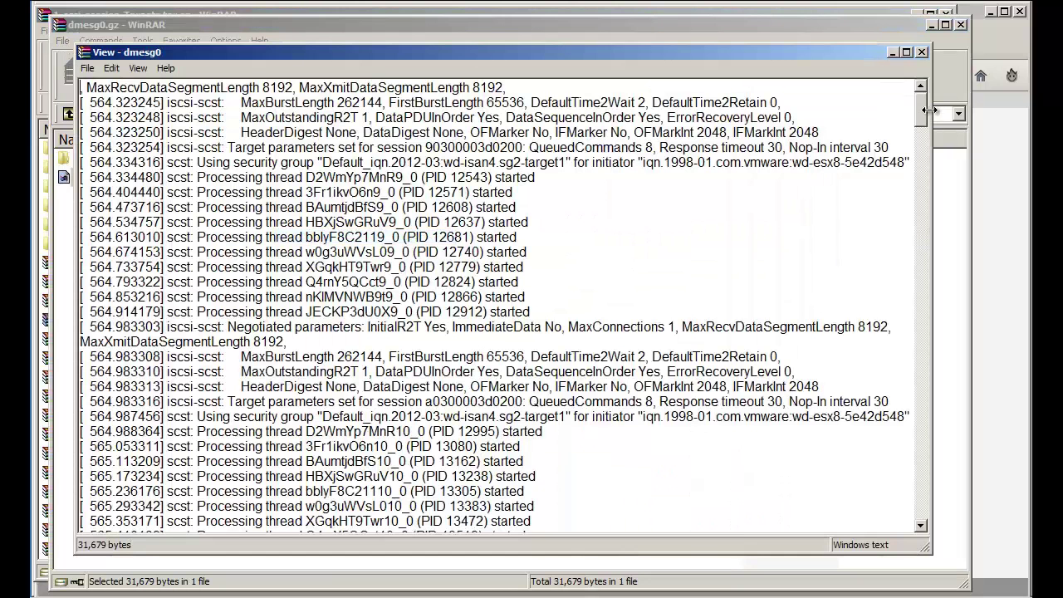
# Step: Examine the drbd2 bitmap write entry near the end of dmesg0, and close the file and the dmesg0.gz archive
pyautogui.moveTo(923, 110); pyautogui.dragTo(919, 523)
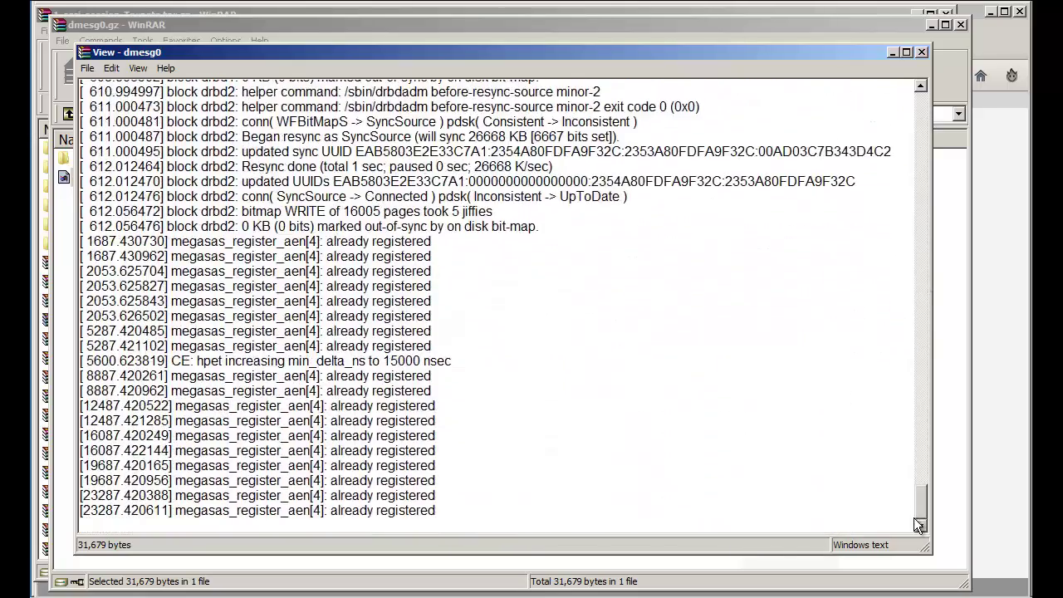
pyautogui.moveTo(491, 214); pyautogui.dragTo(456, 212)
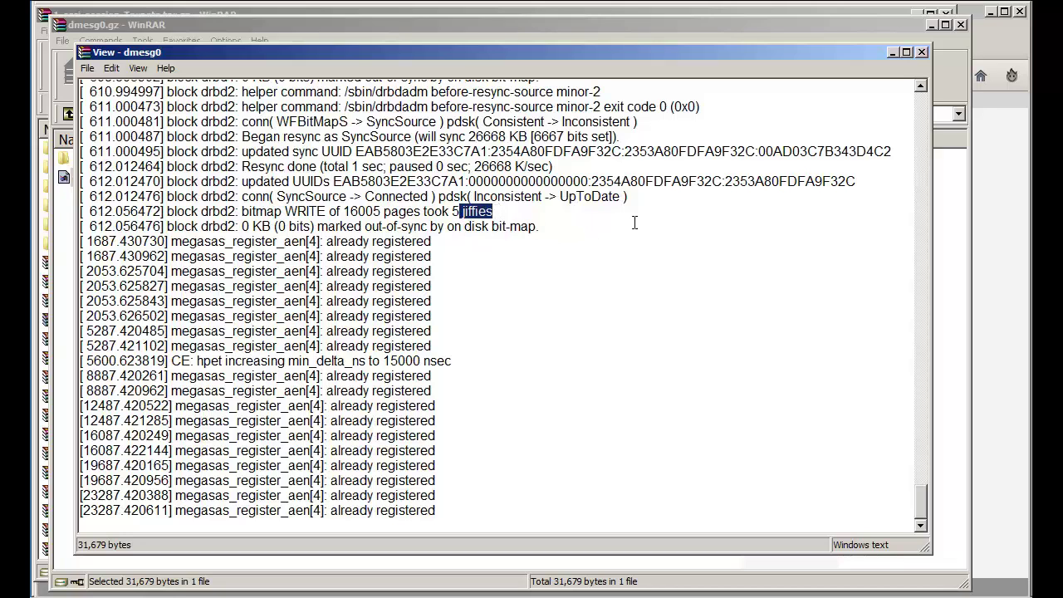
pyautogui.click(921, 51)
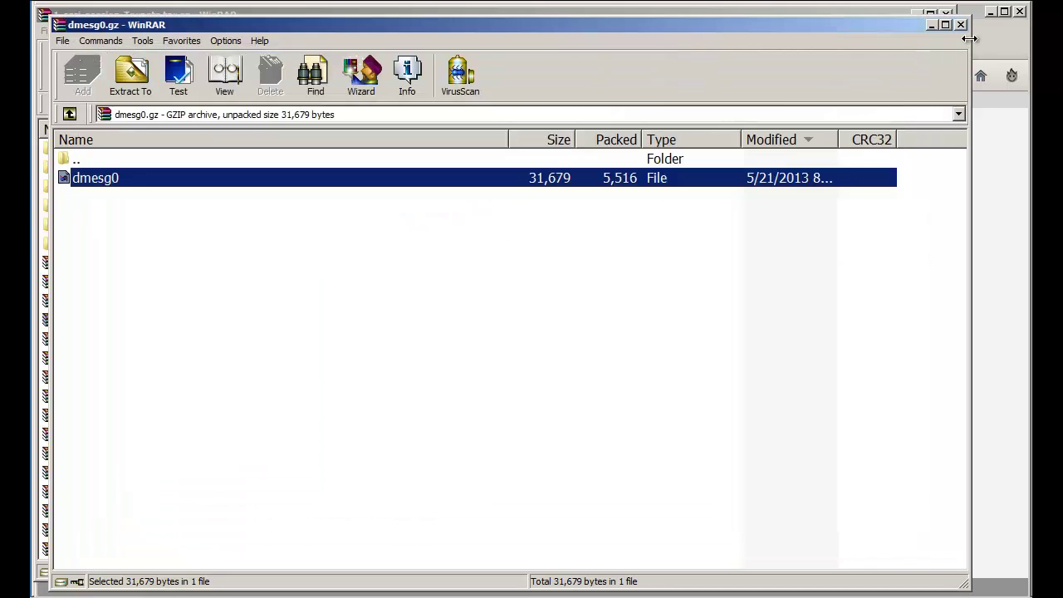
pyautogui.click(962, 26)
# Step: Open dmesg1.gz from the archive and view the dmesg0 file it contains
pyautogui.click(121, 379)
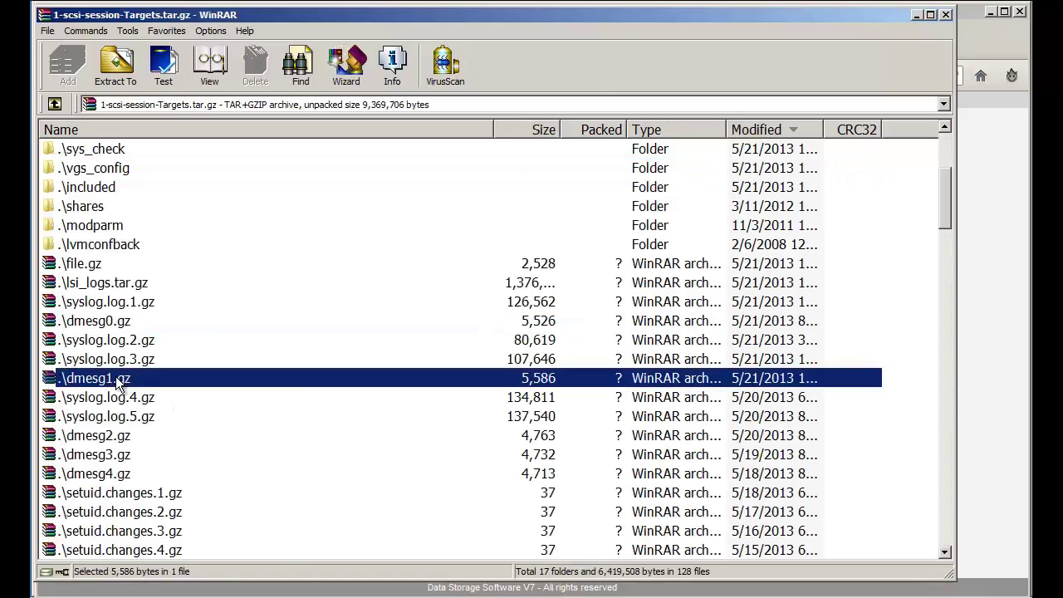
pyautogui.rightClick(114, 377)
pyautogui.click(166, 436)
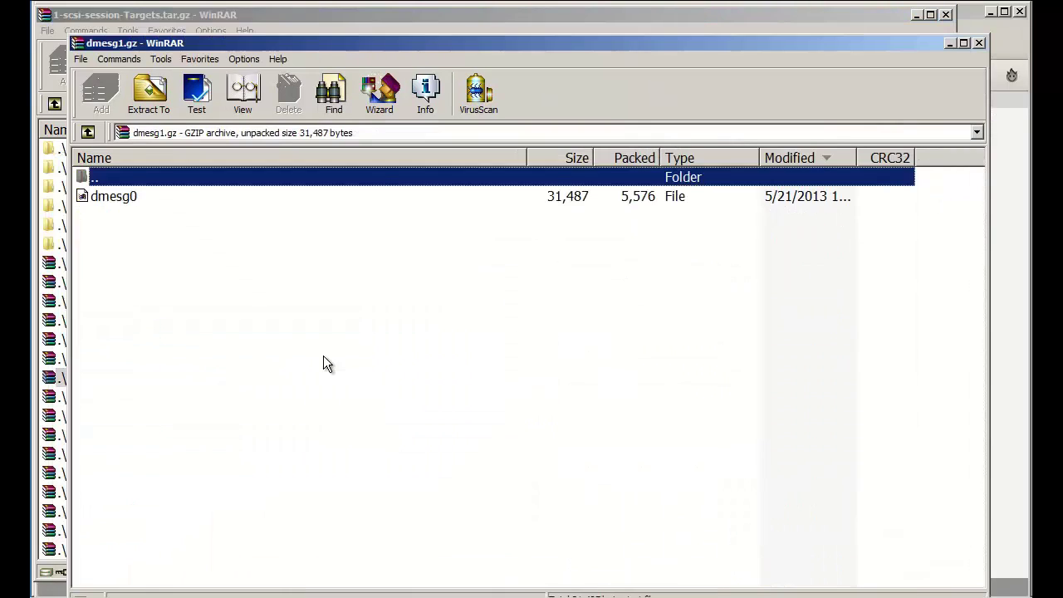
pyautogui.rightClick(184, 199)
pyautogui.click(234, 257)
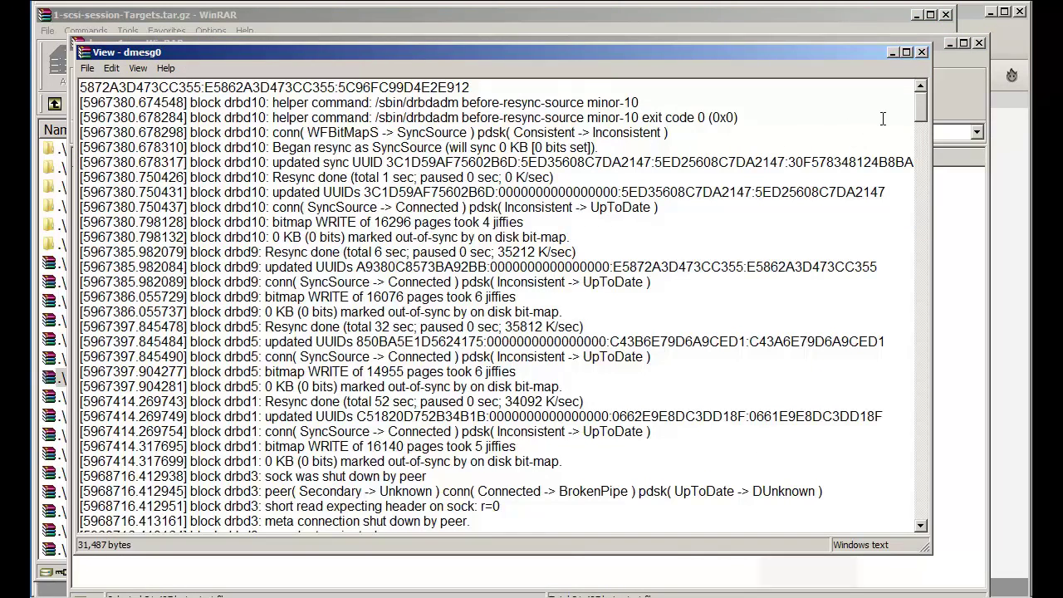
# Step: Examine the drbd8 WFConnection to Disconnecting entry in the dmesg0 file from dmesg1.gz, and close the file
pyautogui.moveTo(922, 109); pyautogui.dragTo(921, 427)
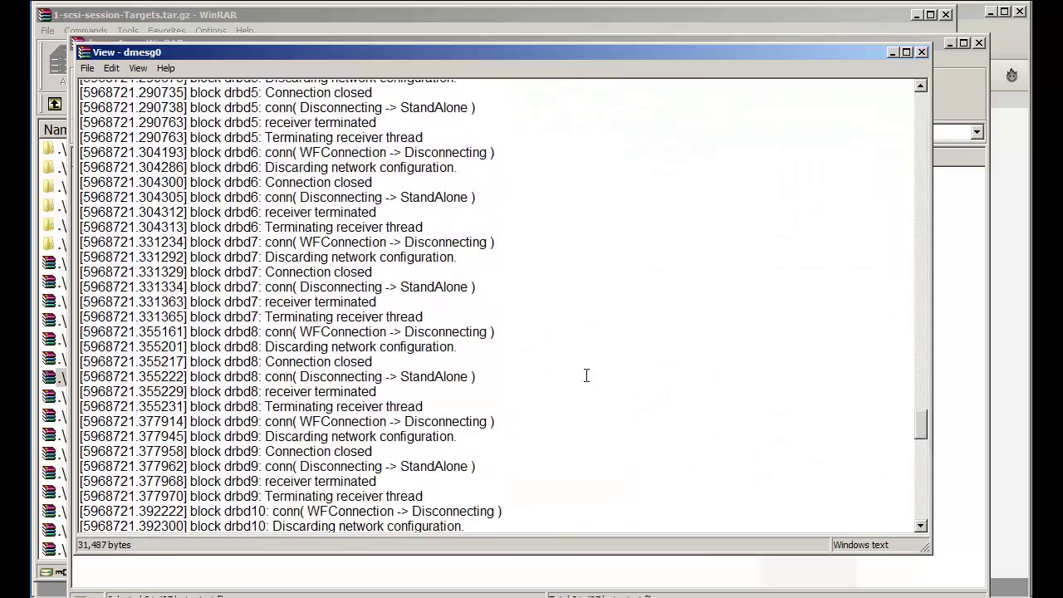
pyautogui.moveTo(490, 331); pyautogui.dragTo(417, 321)
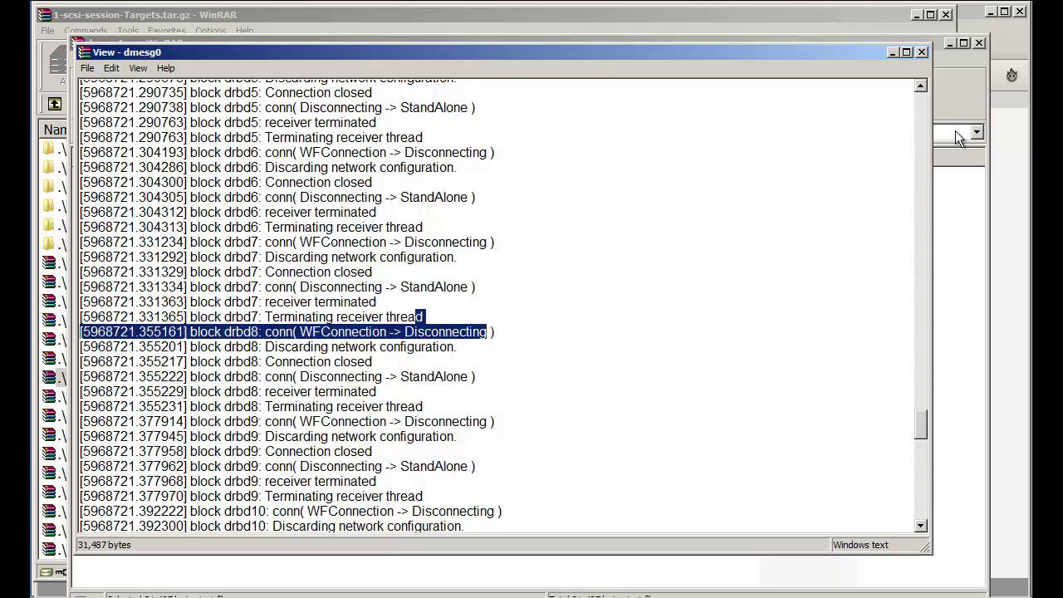
pyautogui.click(922, 52)
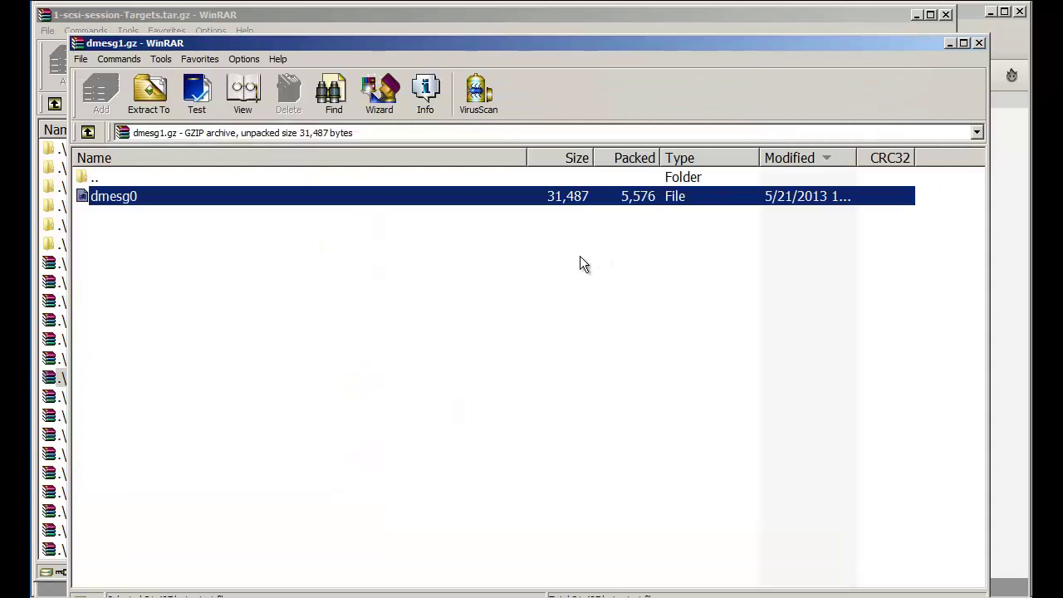
# Step: Close the dmesg1.gz archive, open the drbd folder in the session targets archive, and view drbd.conf
pyautogui.click(980, 43)
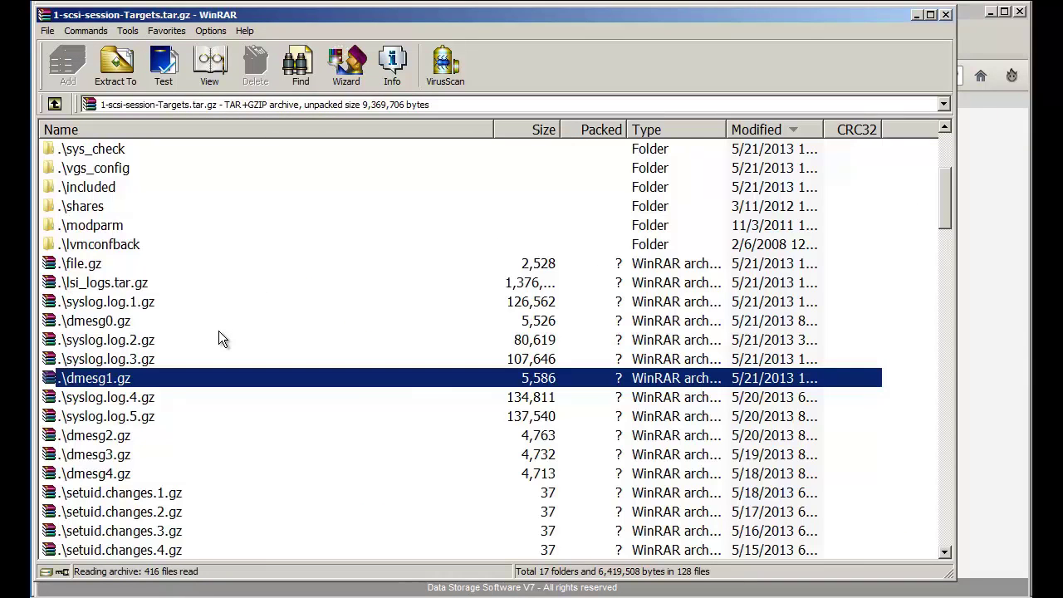
pyautogui.scroll(-3, 218, 331)
pyautogui.scroll(7, 218, 330)
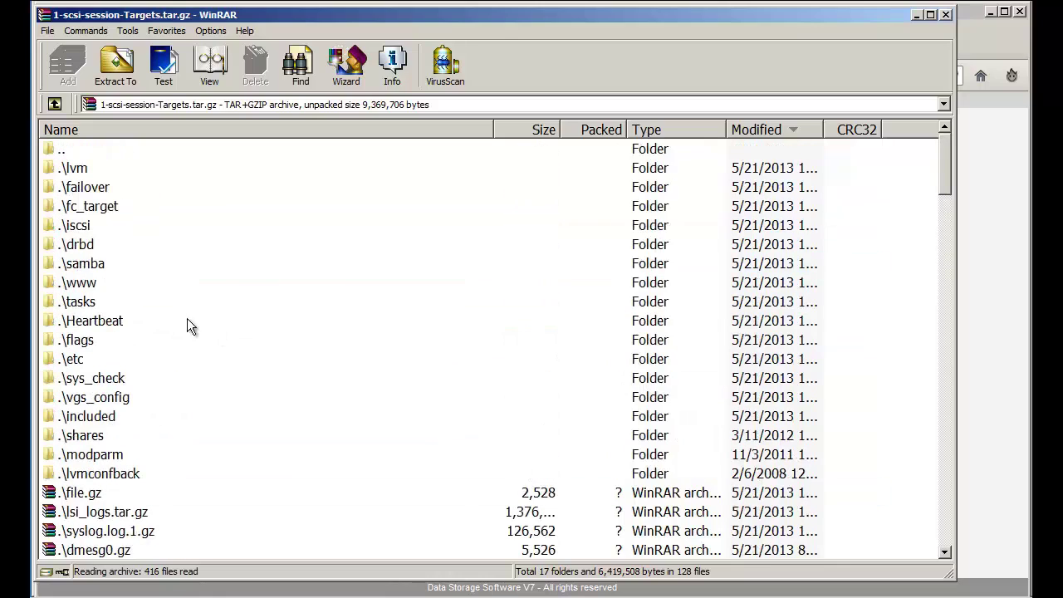
pyautogui.doubleClick(86, 245)
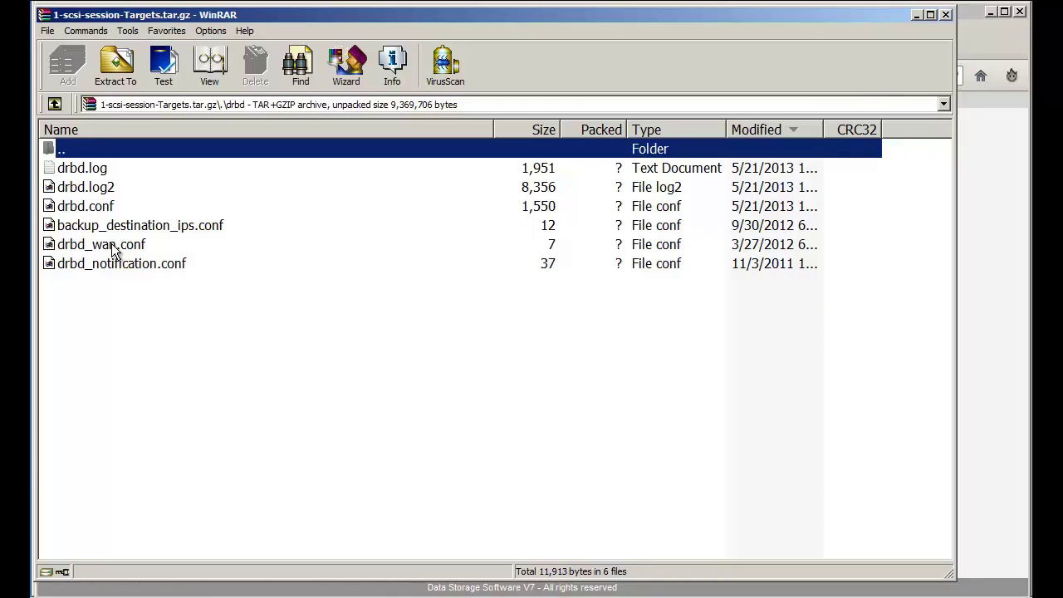
pyautogui.click(88, 209)
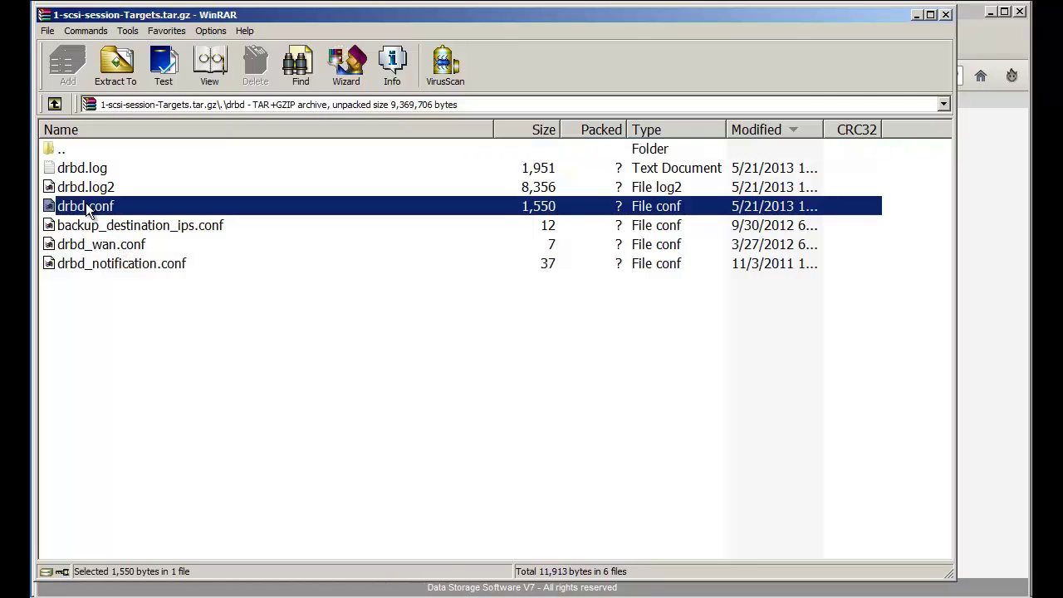
pyautogui.rightClick(89, 208)
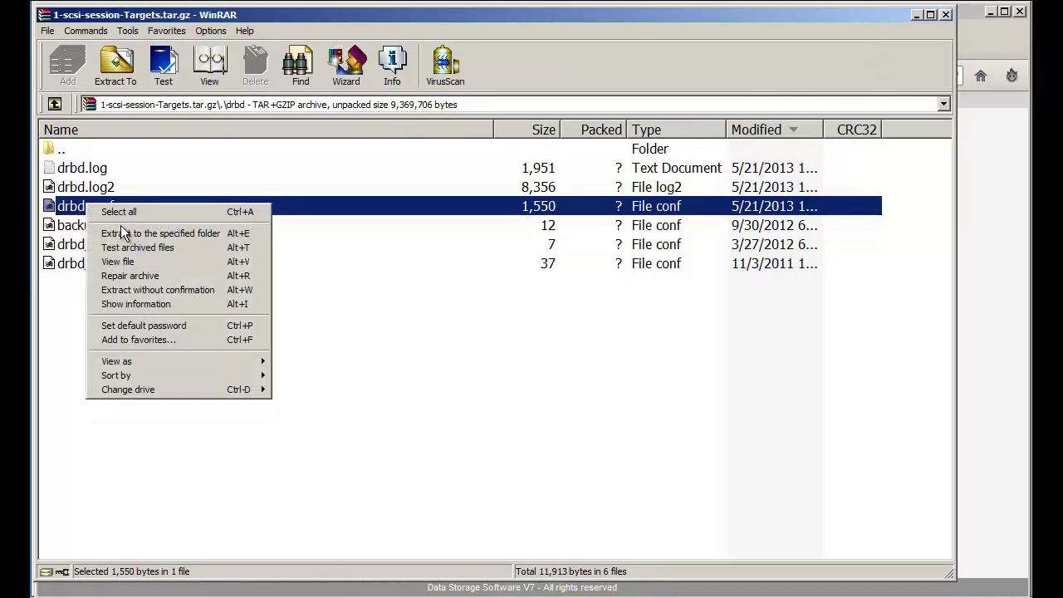
pyautogui.click(133, 260)
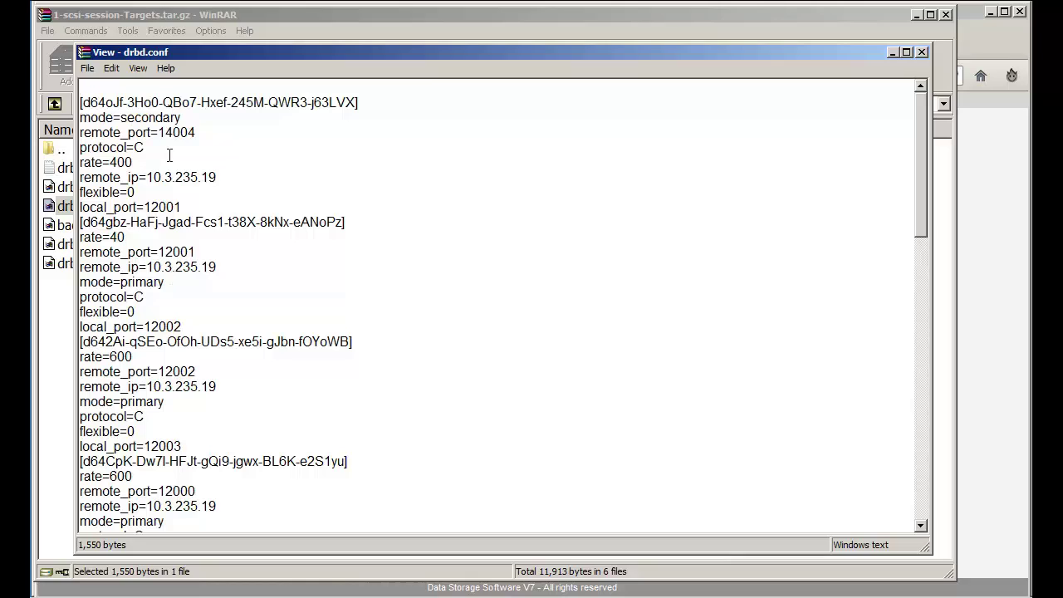
# Step: Examine the secondary and primary mode entries and the first volume's remote_ip in drbd.conf, and close the file
pyautogui.moveTo(181, 119); pyautogui.dragTo(86, 123)
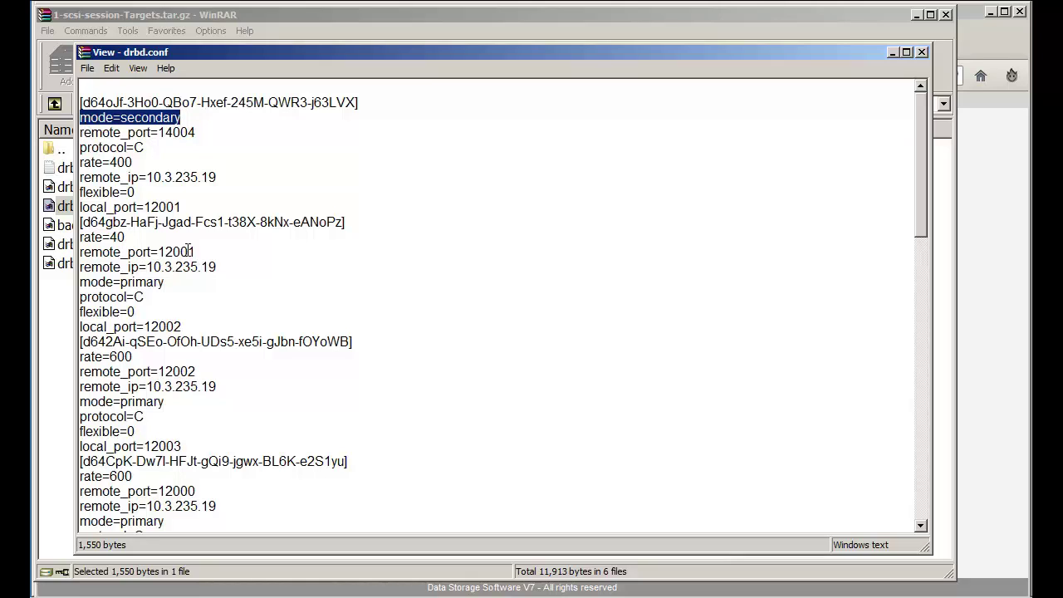
pyautogui.moveTo(164, 282); pyautogui.dragTo(120, 282)
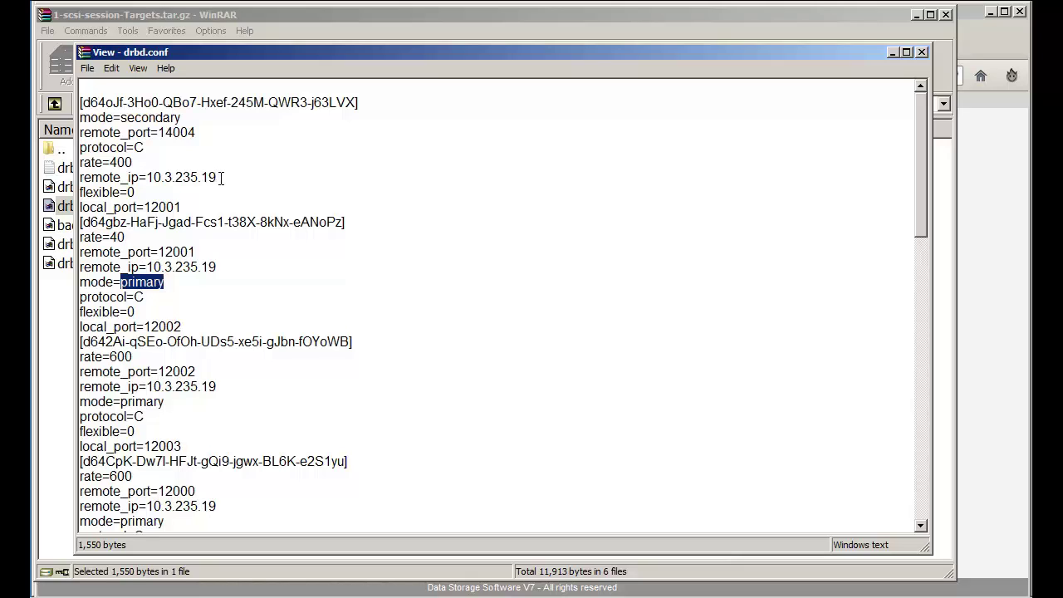
pyautogui.moveTo(221, 177); pyautogui.dragTo(152, 179)
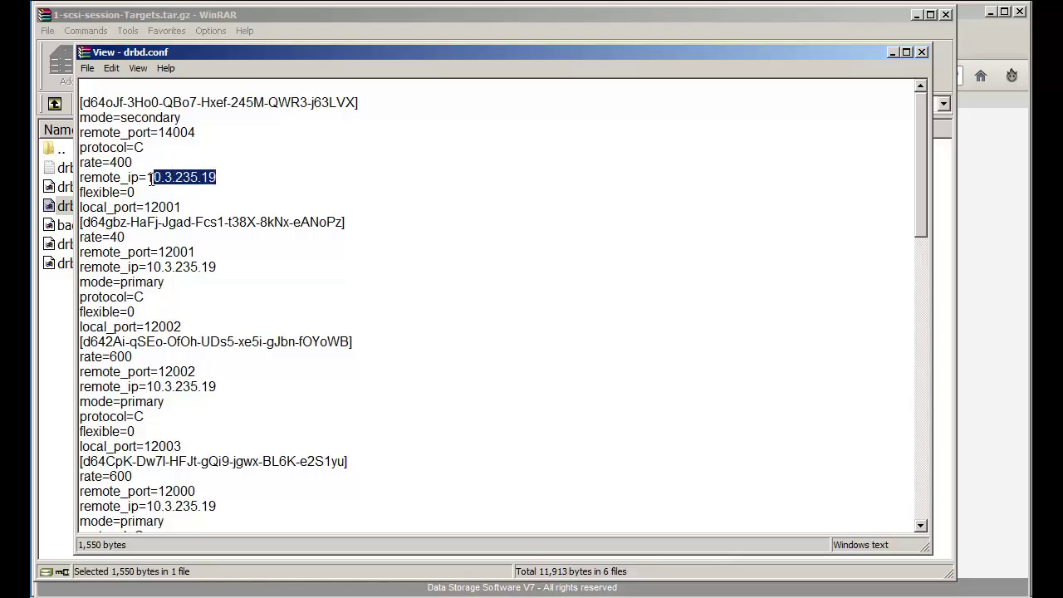
pyautogui.click(923, 54)
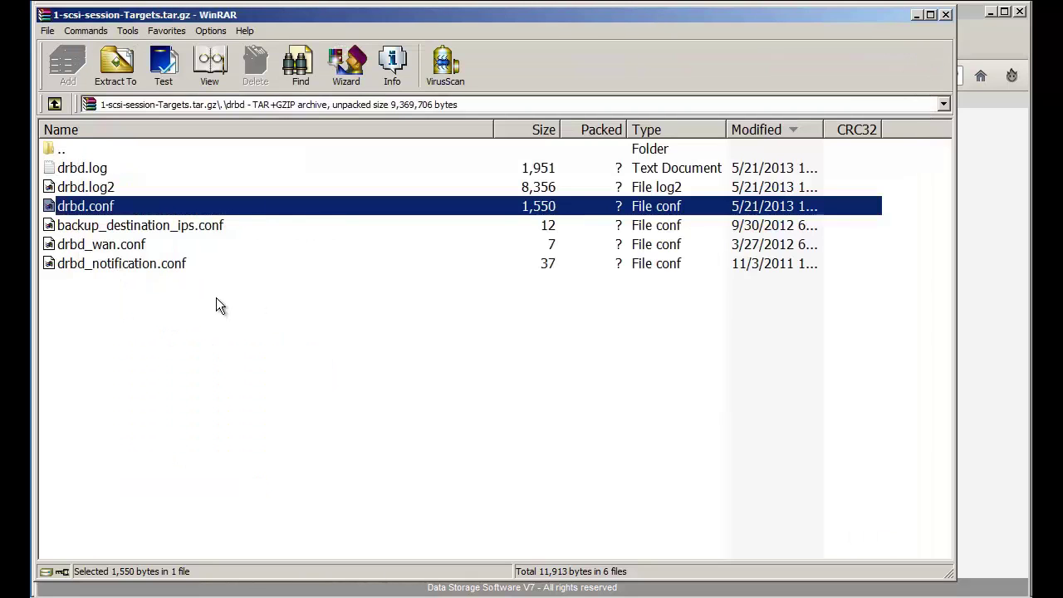
# Step: Return to the archive's parent folder and view tests.log
pyautogui.doubleClick(62, 151)
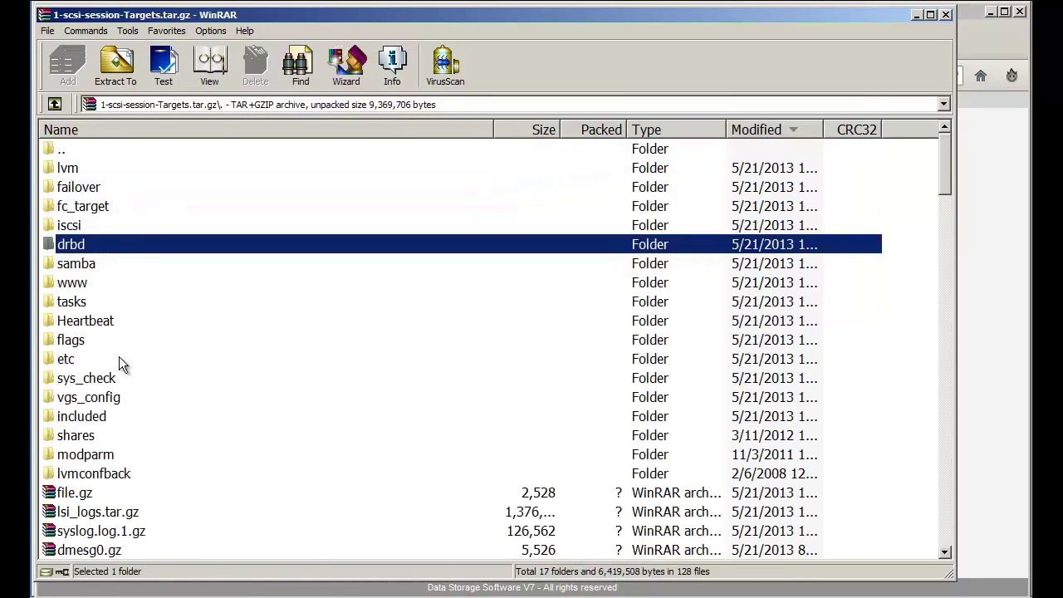
pyautogui.scroll(-10, 119, 362)
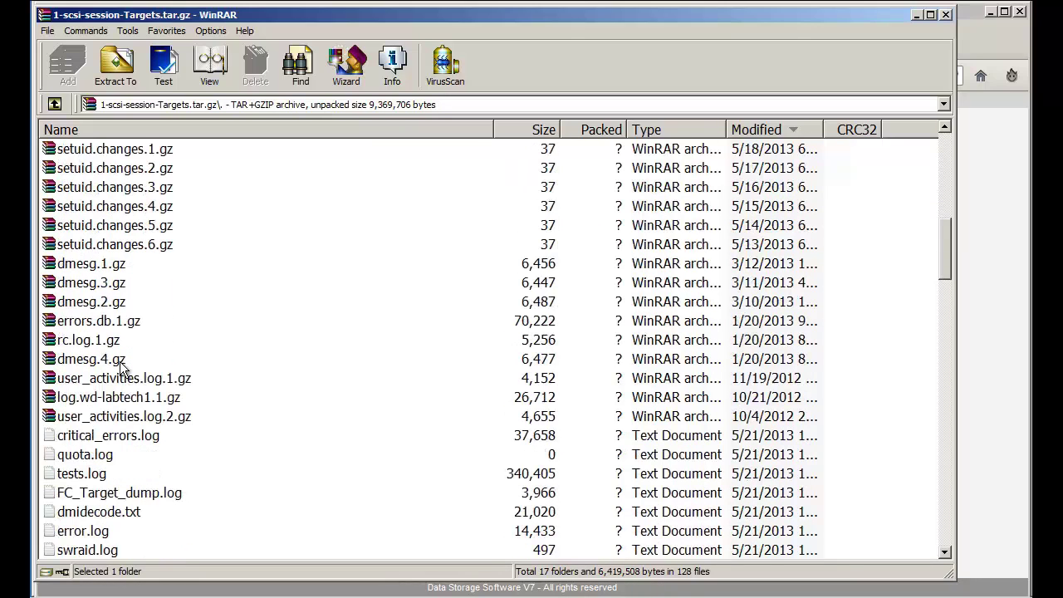
pyautogui.rightClick(108, 475)
pyautogui.click(182, 318)
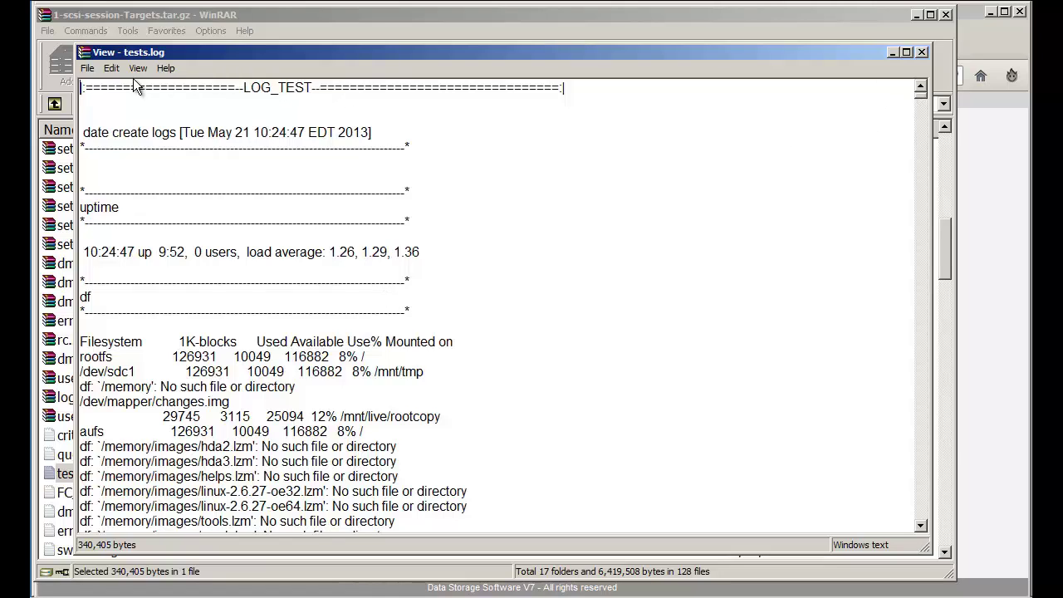
# Step: Search tests.log for "ifconfig" and examine the speed and duplex lines in the eth2 ethtool settings just above it
pyautogui.click(112, 68)
pyautogui.click(136, 115)
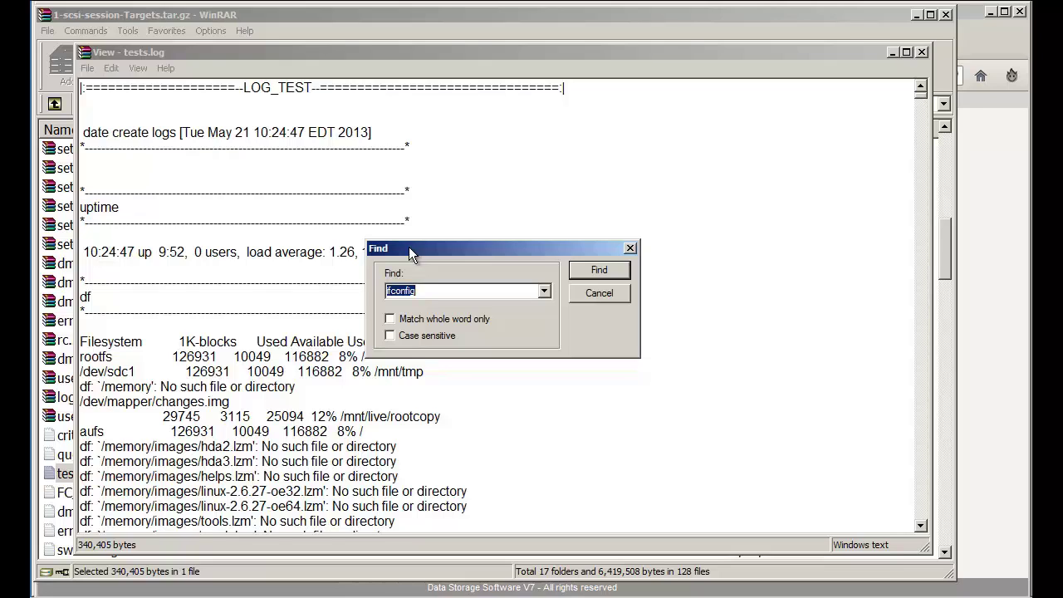
pyautogui.press('Return')
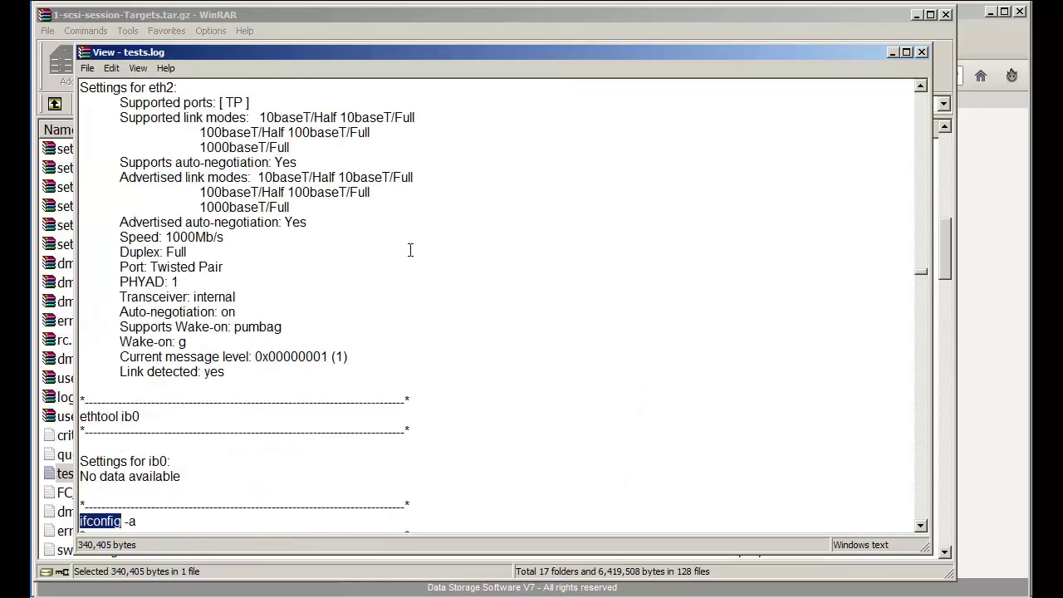
pyautogui.scroll(2, 409, 249)
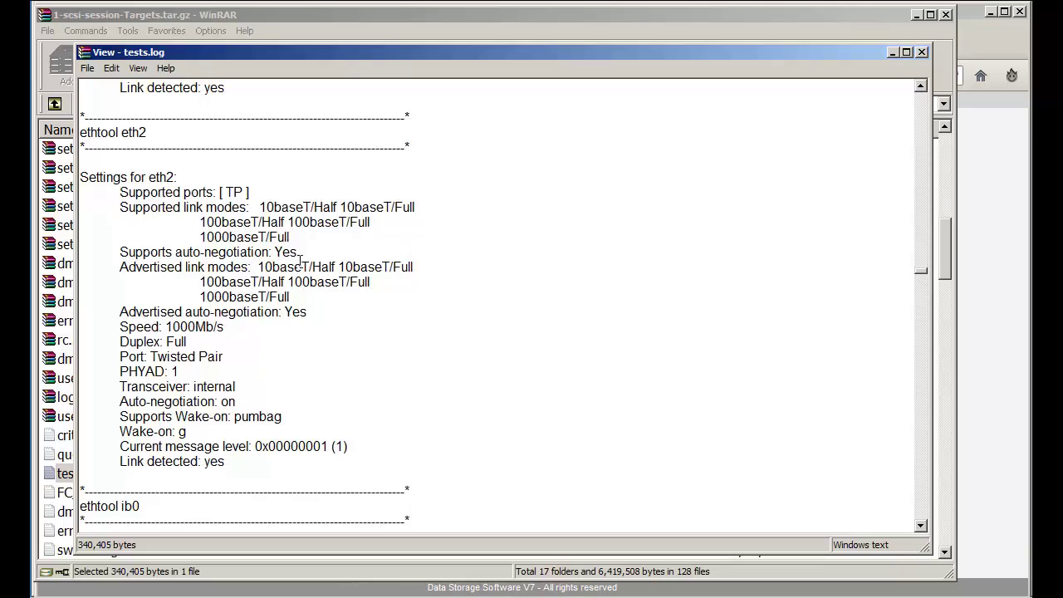
pyautogui.moveTo(224, 328); pyautogui.dragTo(165, 328)
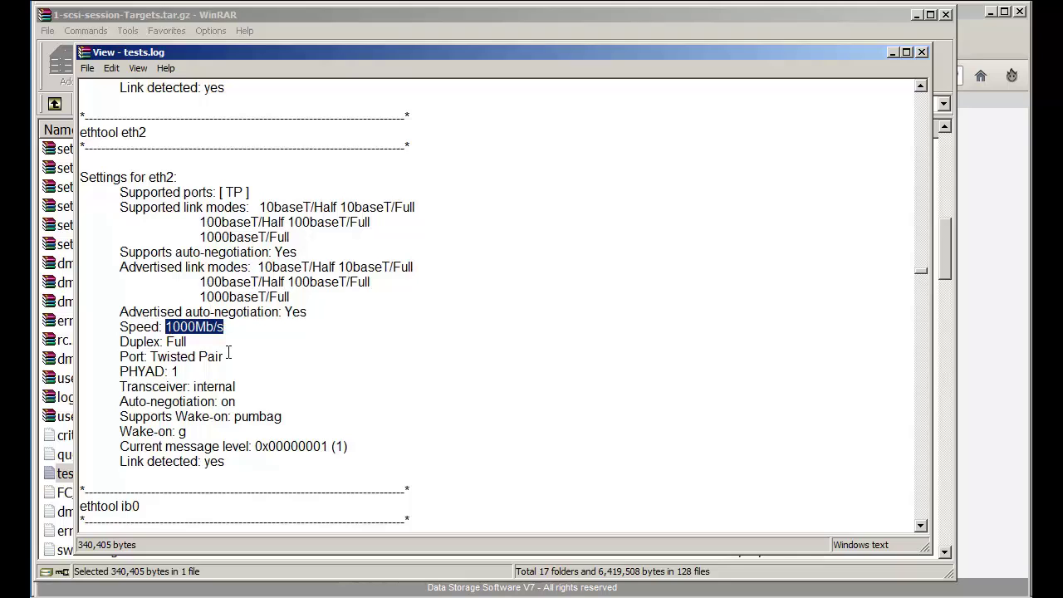
pyautogui.click(200, 343)
pyautogui.moveTo(200, 342); pyautogui.dragTo(164, 343)
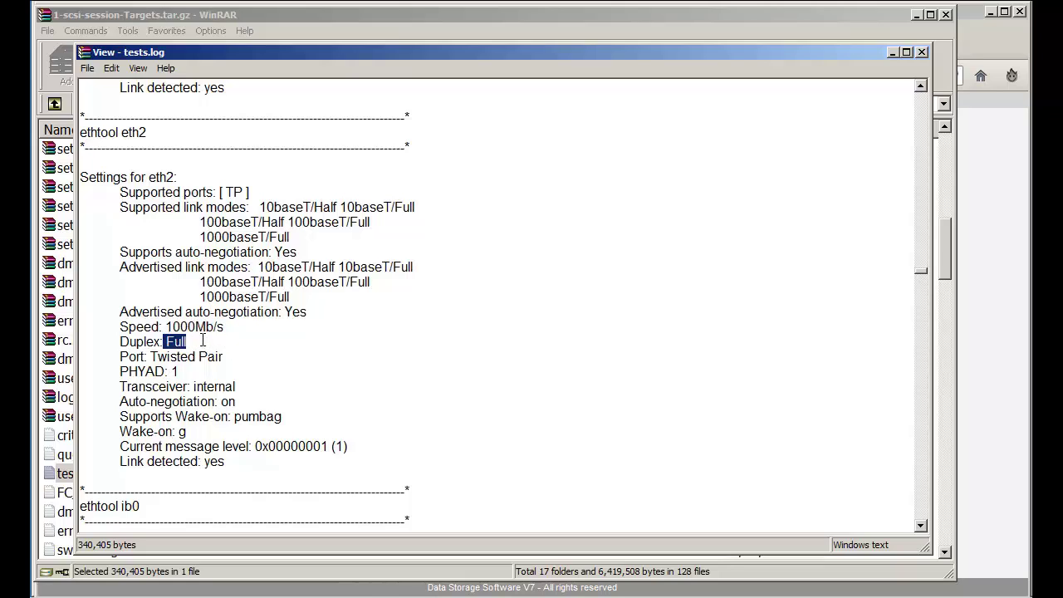
pyautogui.click(188, 326)
# Step: Check the ethtool settings for ib0, and examine the inet address of ib0 in the ifconfig -a section
pyautogui.scroll(-6, 282, 345)
pyautogui.scroll(-1, 283, 350)
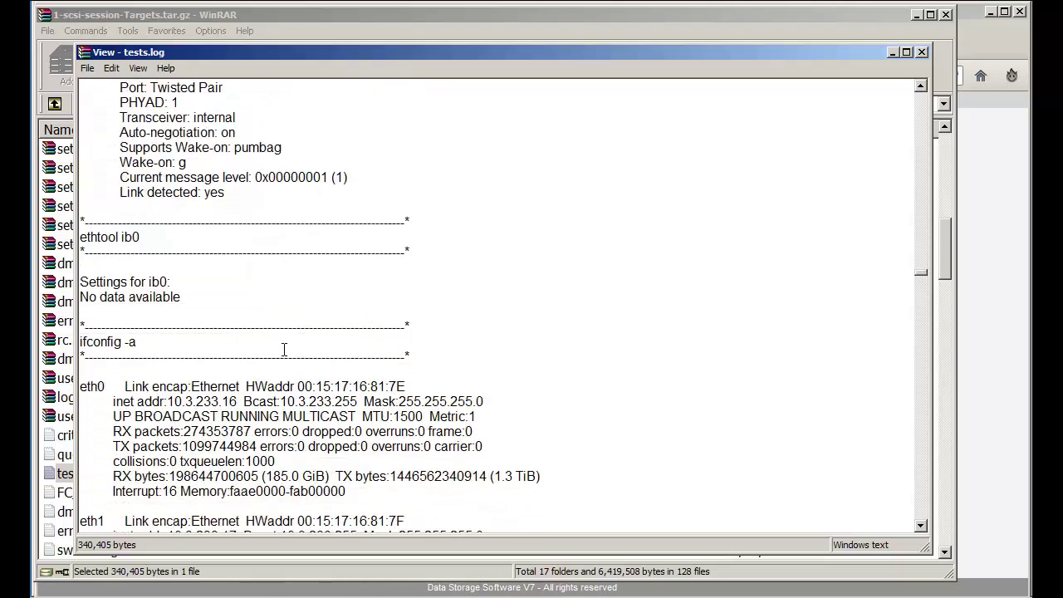
pyautogui.scroll(-2, 216, 299)
pyautogui.scroll(-1, 196, 276)
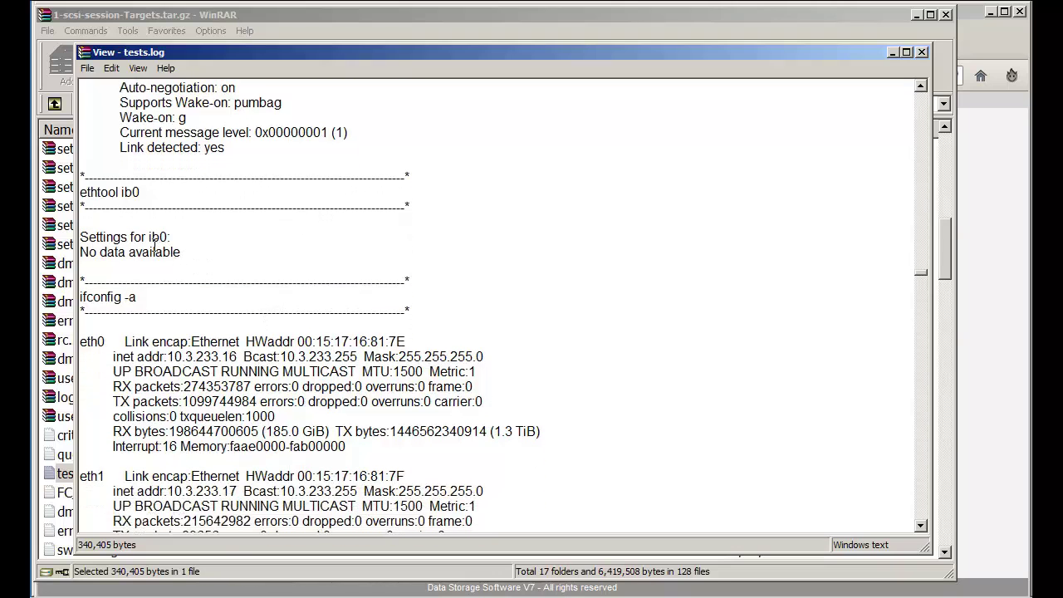
pyautogui.moveTo(149, 237); pyautogui.dragTo(167, 237)
pyautogui.scroll(-1, 366, 371)
pyautogui.scroll(-11, 366, 372)
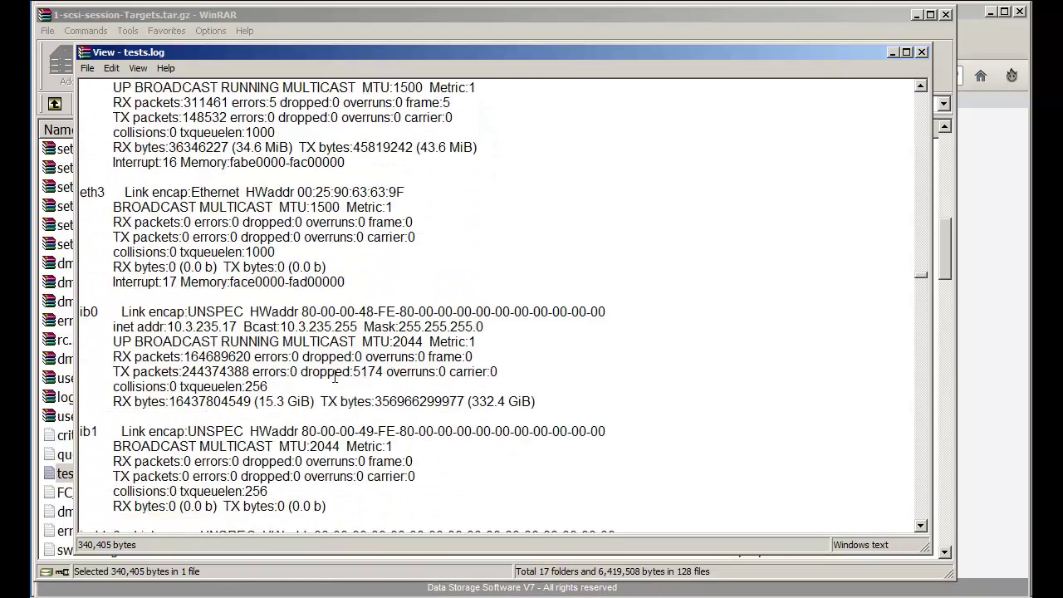
pyautogui.moveTo(167, 326); pyautogui.dragTo(243, 332)
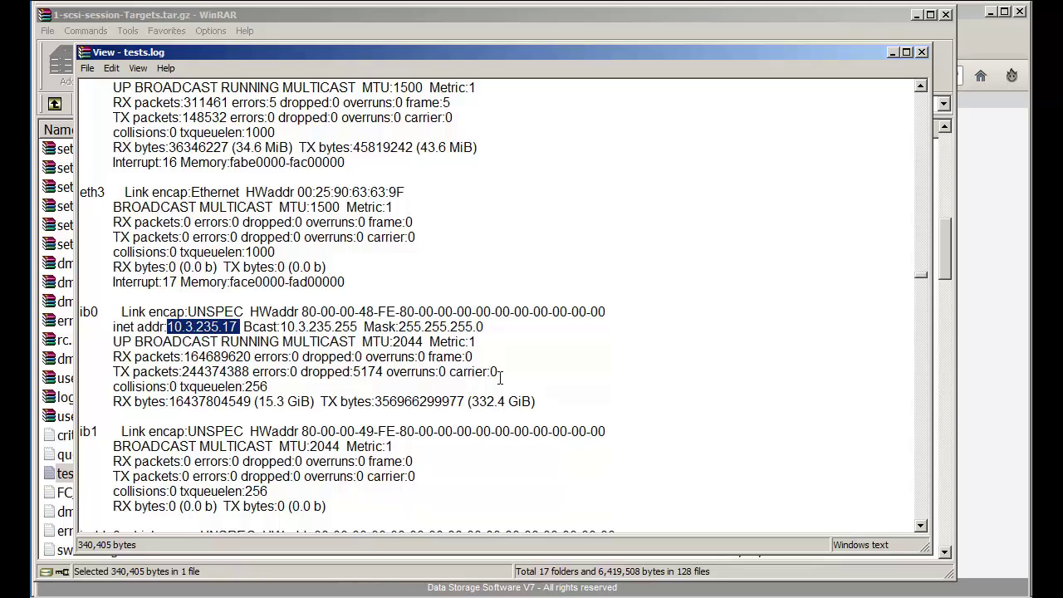
pyautogui.click(474, 377)
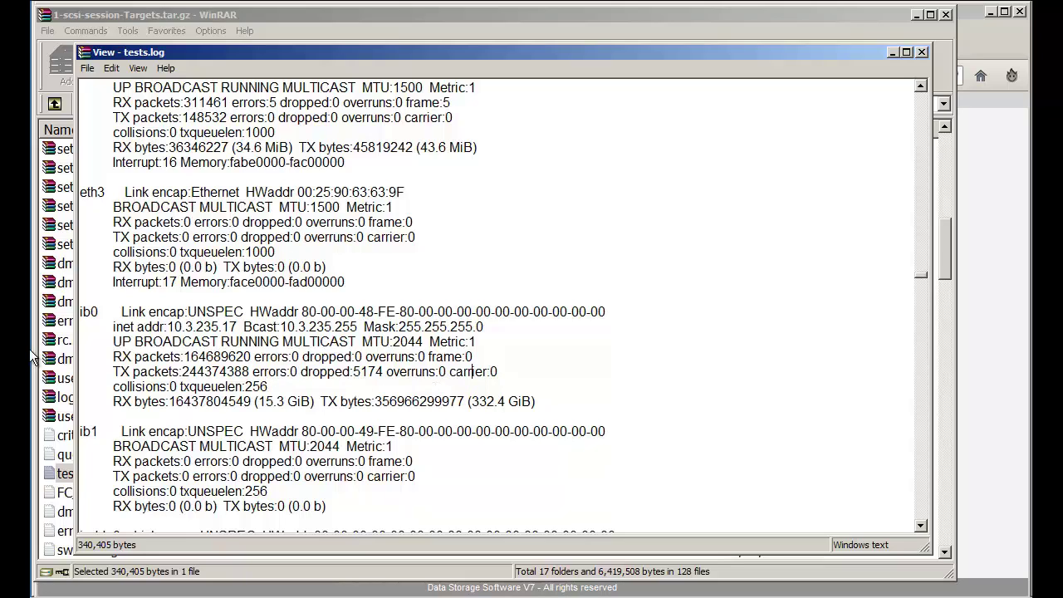
# Step: Compare the transmitted bytes of ib0 with those of the interface above eth3, and check ib0's dropped TX packets
pyautogui.moveTo(113, 357); pyautogui.dragTo(131, 372)
pyautogui.moveTo(532, 402); pyautogui.dragTo(480, 402)
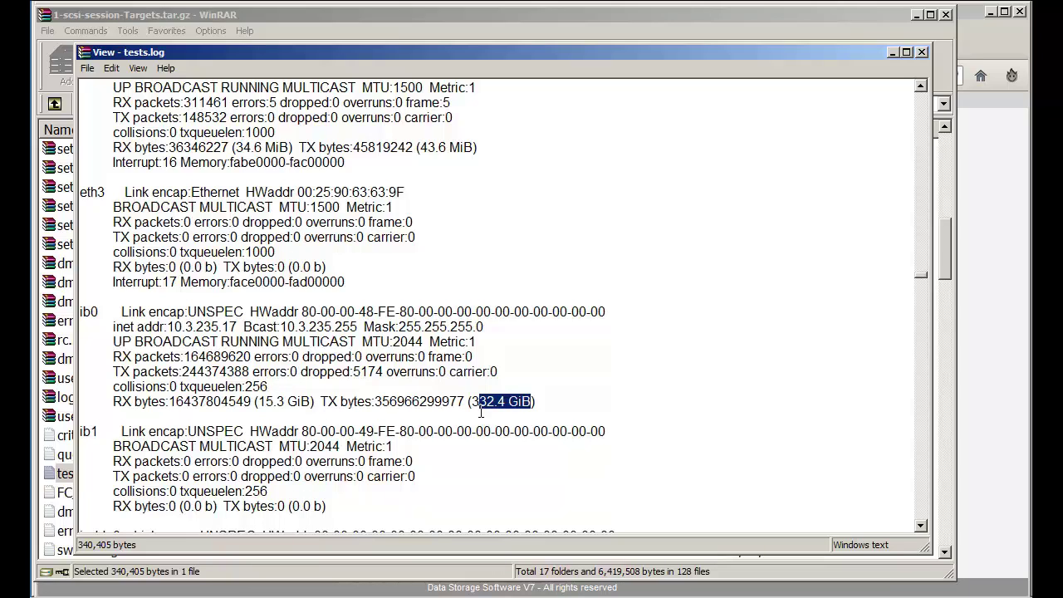
pyautogui.moveTo(472, 402); pyautogui.dragTo(538, 402)
pyautogui.moveTo(420, 147); pyautogui.dragTo(480, 147)
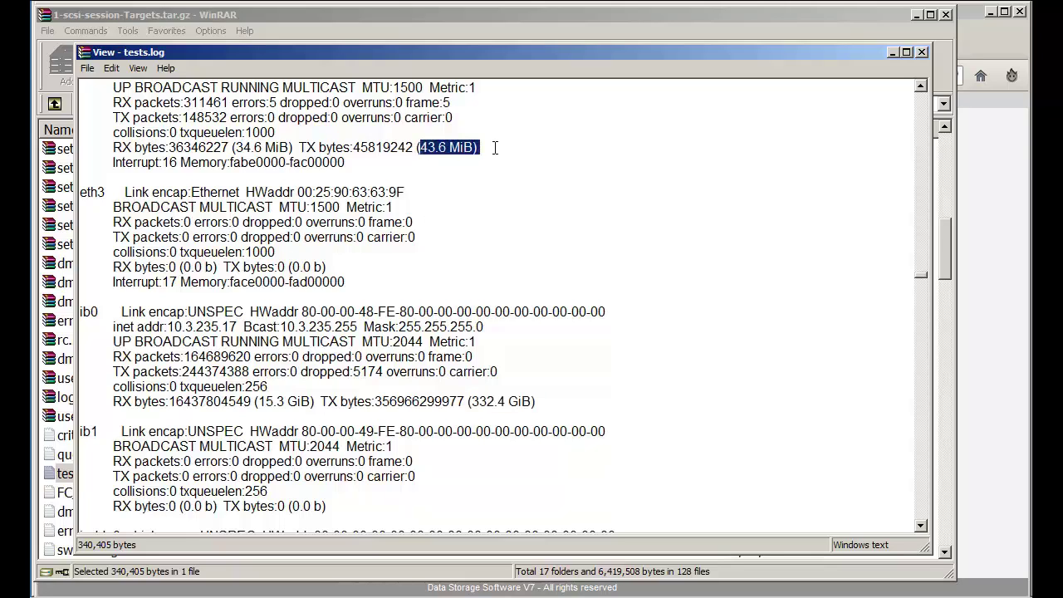
pyautogui.click(380, 371)
pyautogui.moveTo(379, 371); pyautogui.dragTo(351, 372)
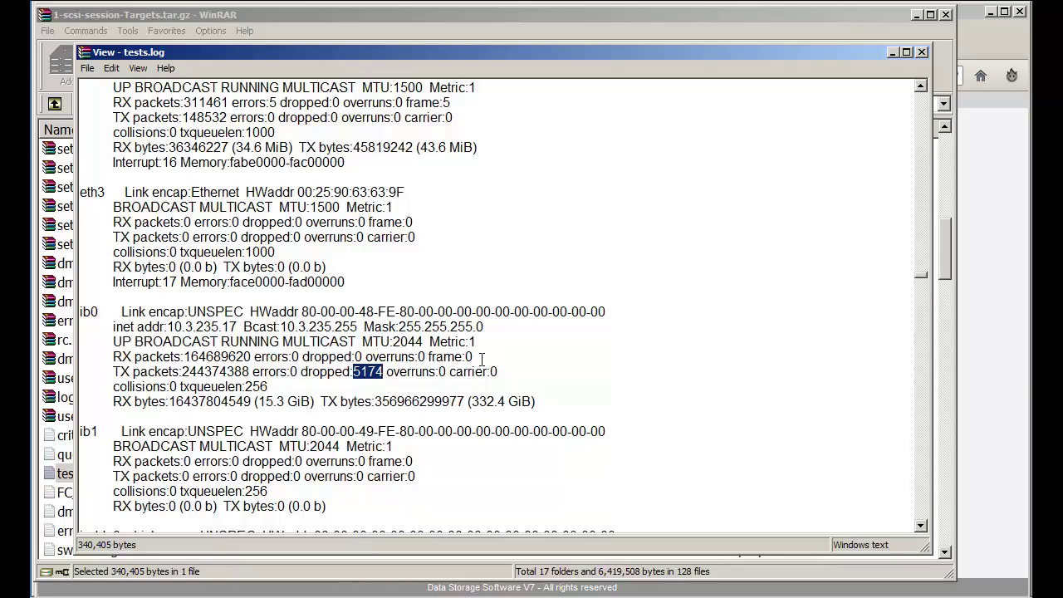
pyautogui.click(345, 356)
# Step: Search tests.log for "session" through repeated matches to reach the /proc/scsi_tgt/iscsi/session section
pyautogui.click(115, 72)
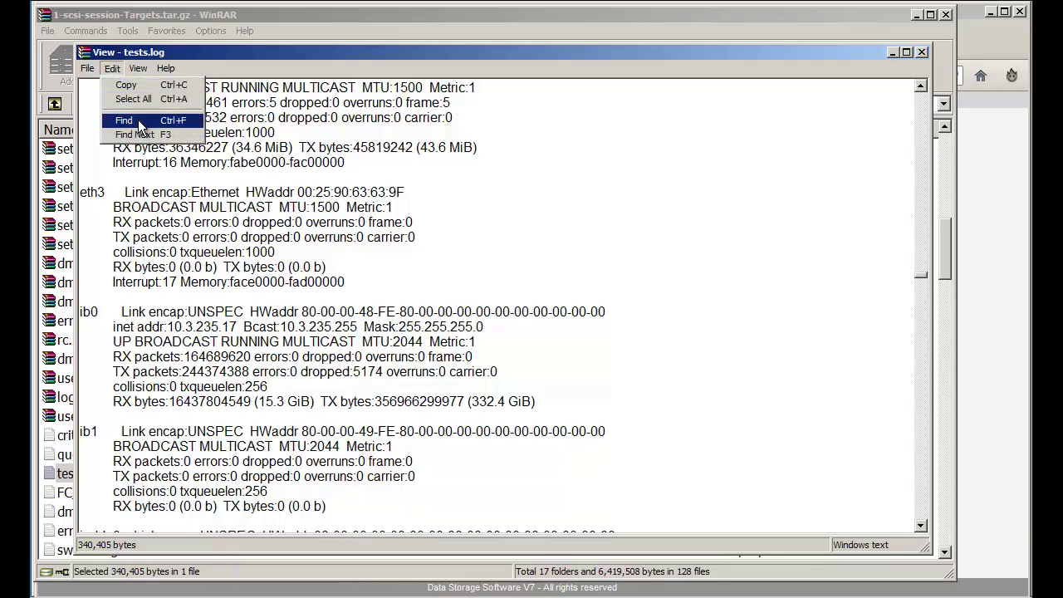
pyautogui.click(367, 234)
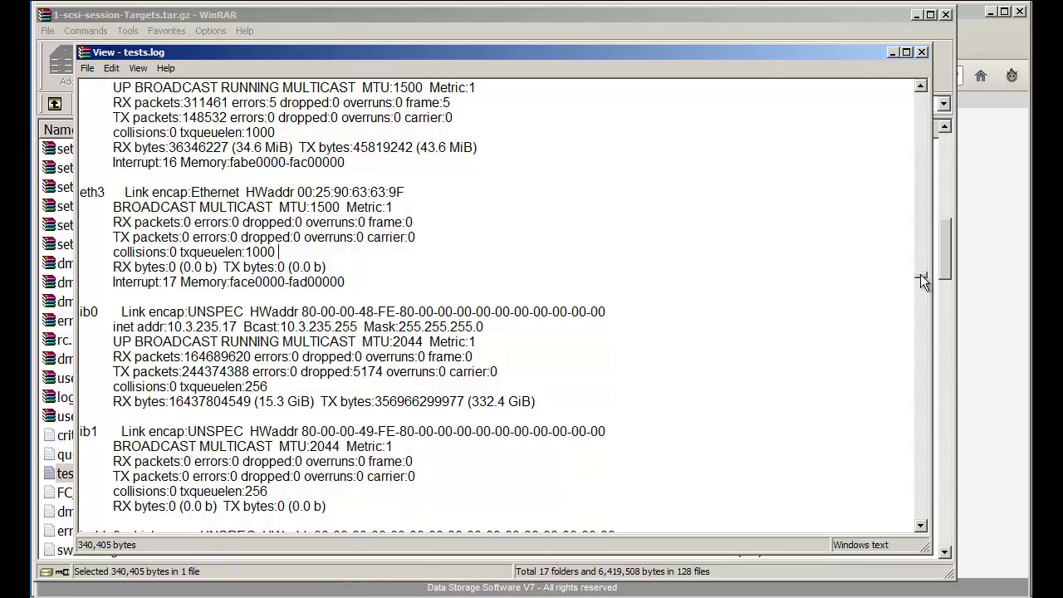
pyautogui.click(112, 71)
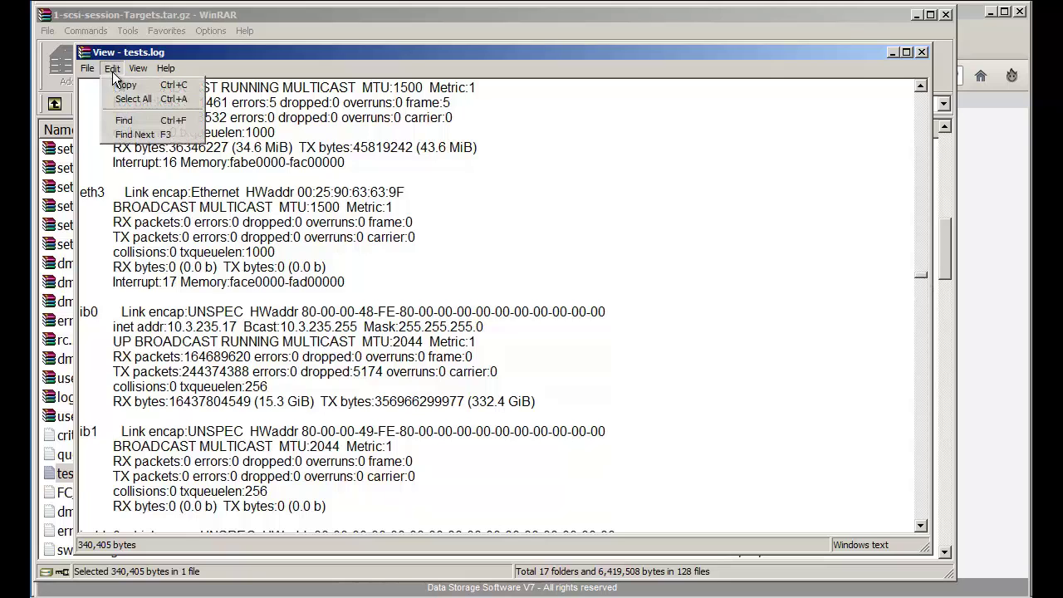
pyautogui.click(143, 122)
pyautogui.write('session')
pyautogui.press('Return')
pyautogui.press('F3')
pyautogui.press('F3')
pyautogui.scroll(-3, 446, 320)
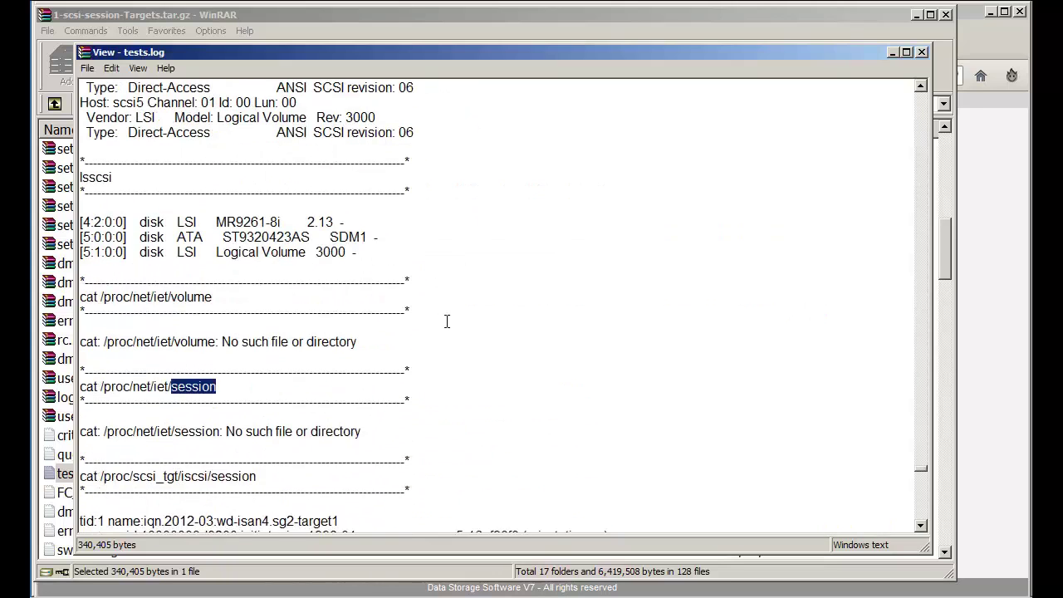
pyautogui.scroll(-6, 446, 320)
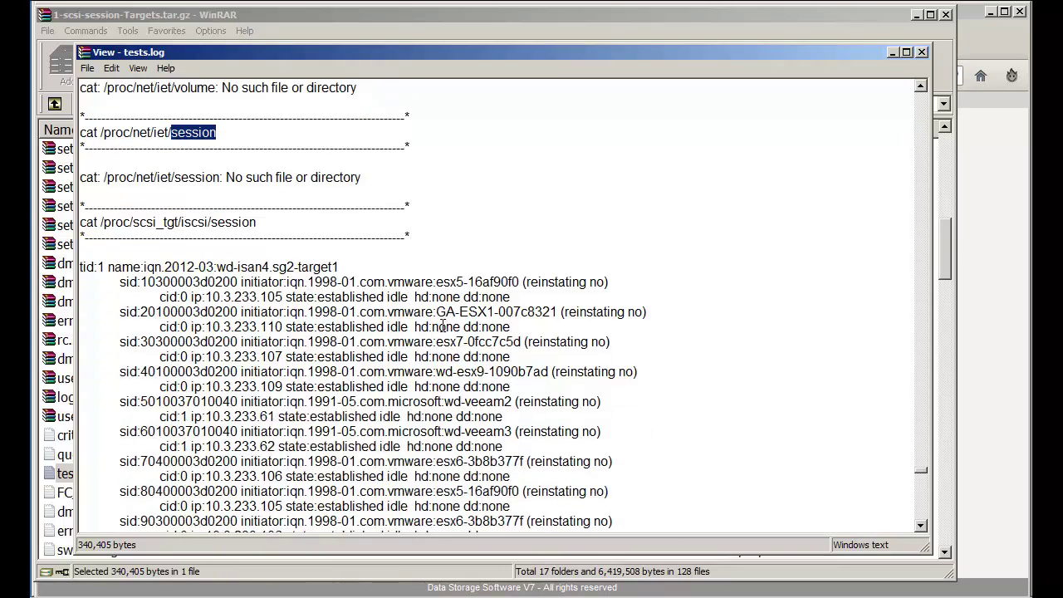
# Step: Examine the first session's VMware initiator and IP address, the sg2-target1 name, and the other sessions connected to that target
pyautogui.click(388, 282)
pyautogui.moveTo(388, 283); pyautogui.dragTo(465, 280)
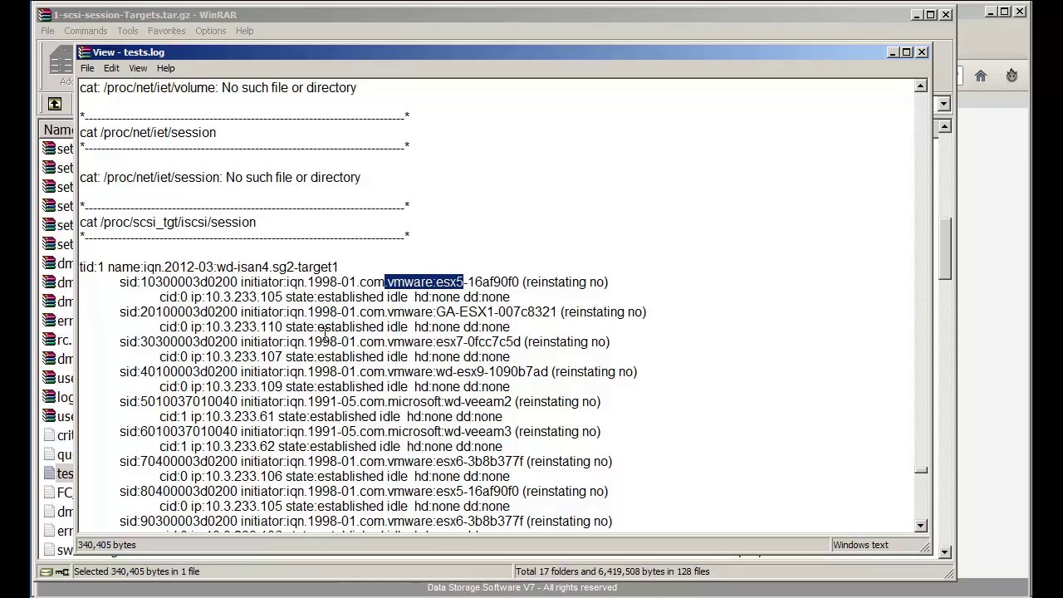
pyautogui.moveTo(205, 297); pyautogui.dragTo(283, 296)
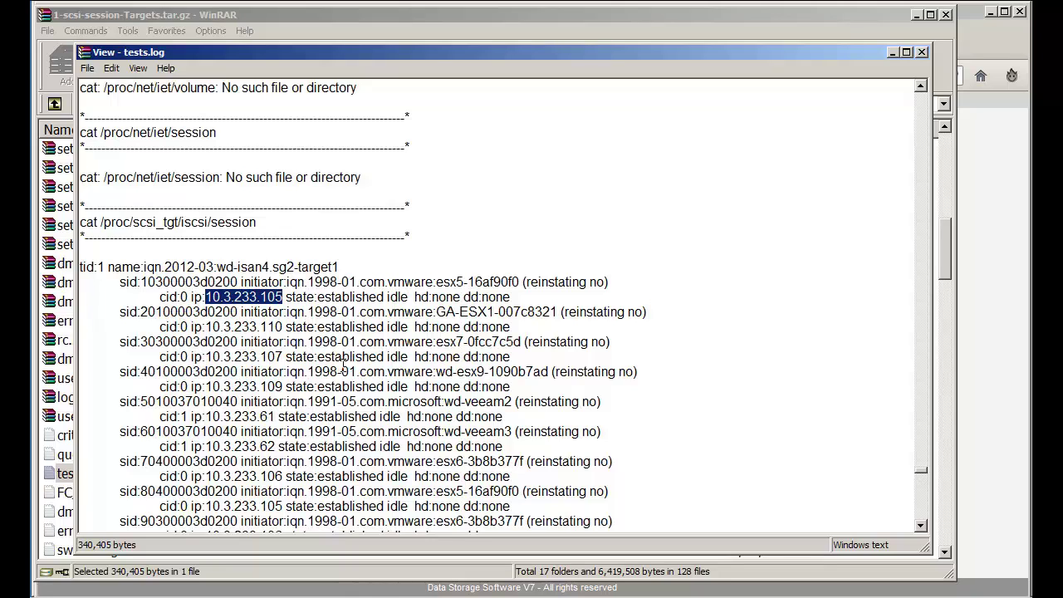
pyautogui.scroll(-3, 345, 373)
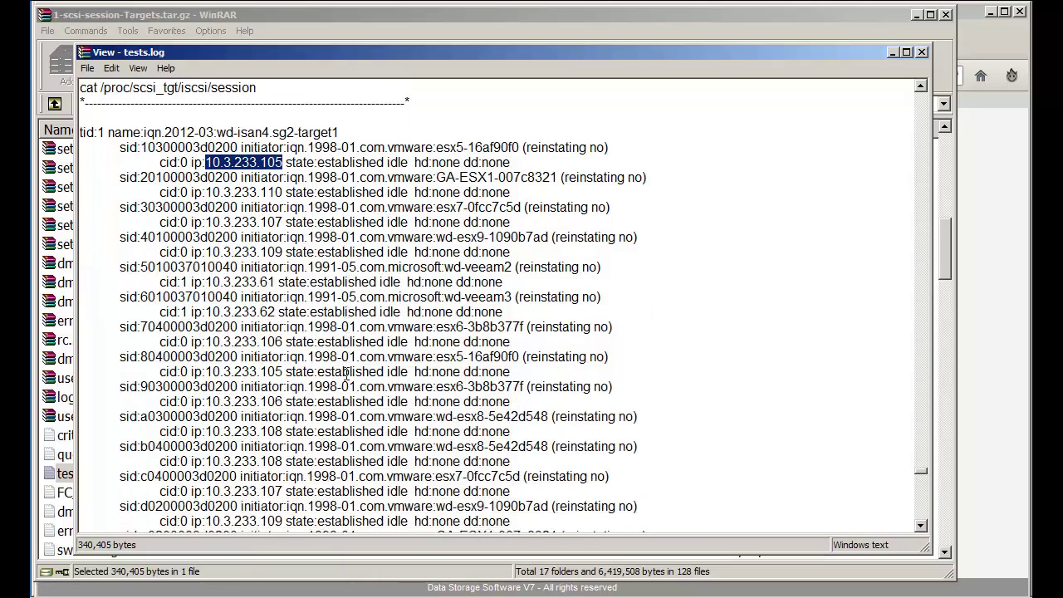
pyautogui.moveTo(342, 132); pyautogui.dragTo(295, 132)
pyautogui.scroll(-2, 458, 232)
pyautogui.scroll(1, 461, 349)
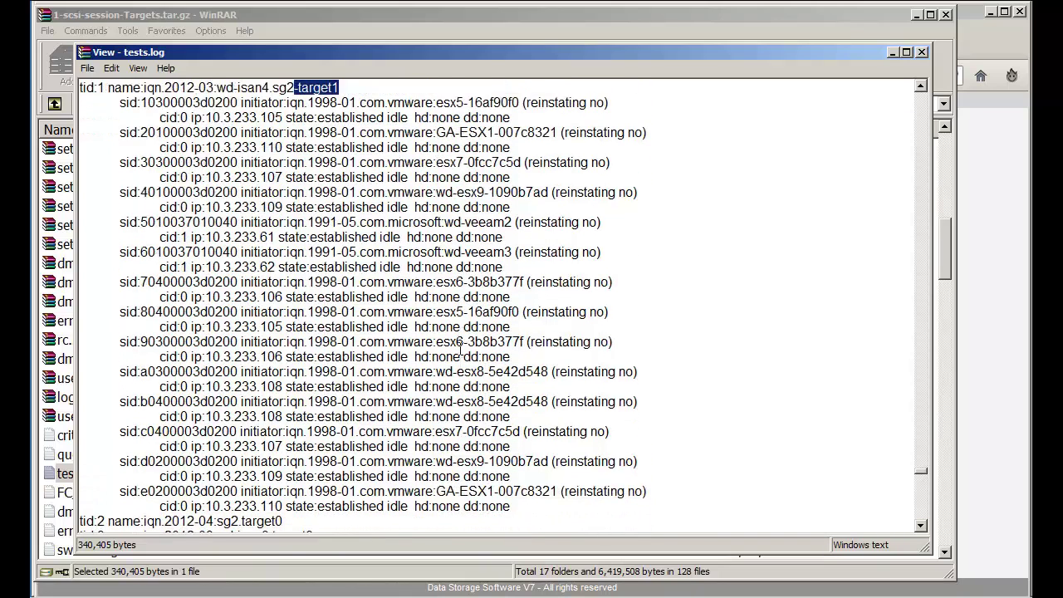
# Step: View the dmesg0 log inside dmesg1.gz and review its drbd and scst entries through to near the end
pyautogui.scroll(1, 459, 349)
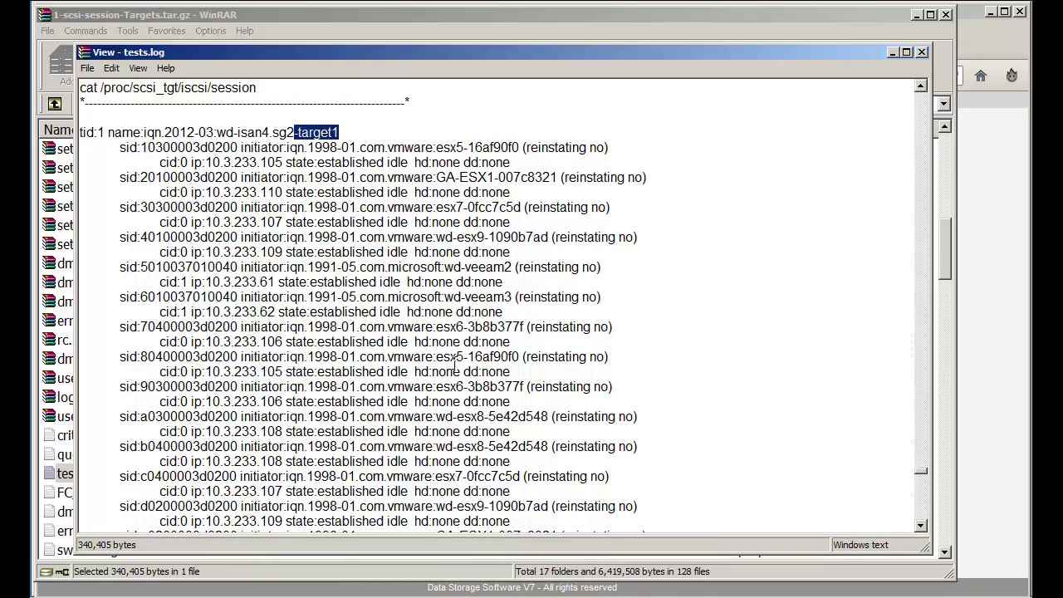
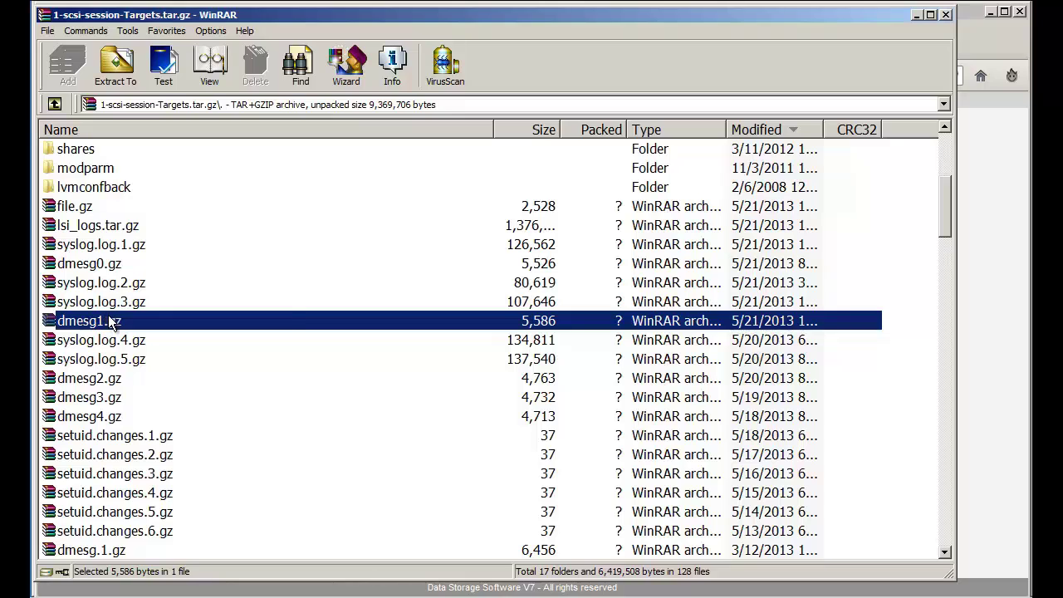
pyautogui.rightClick(107, 323)
pyautogui.click(171, 375)
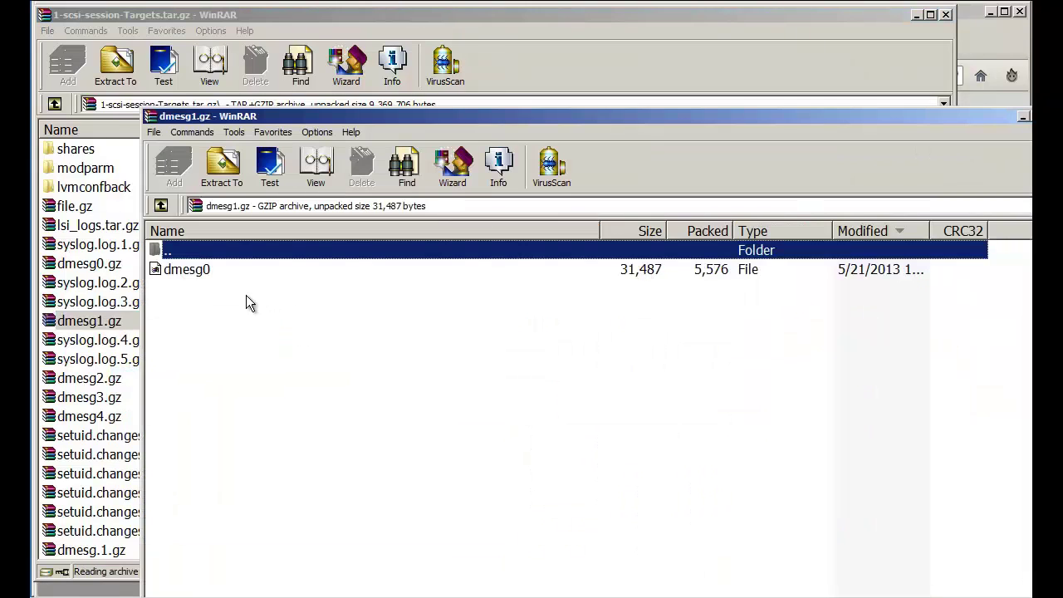
pyautogui.rightClick(210, 274)
pyautogui.click(249, 330)
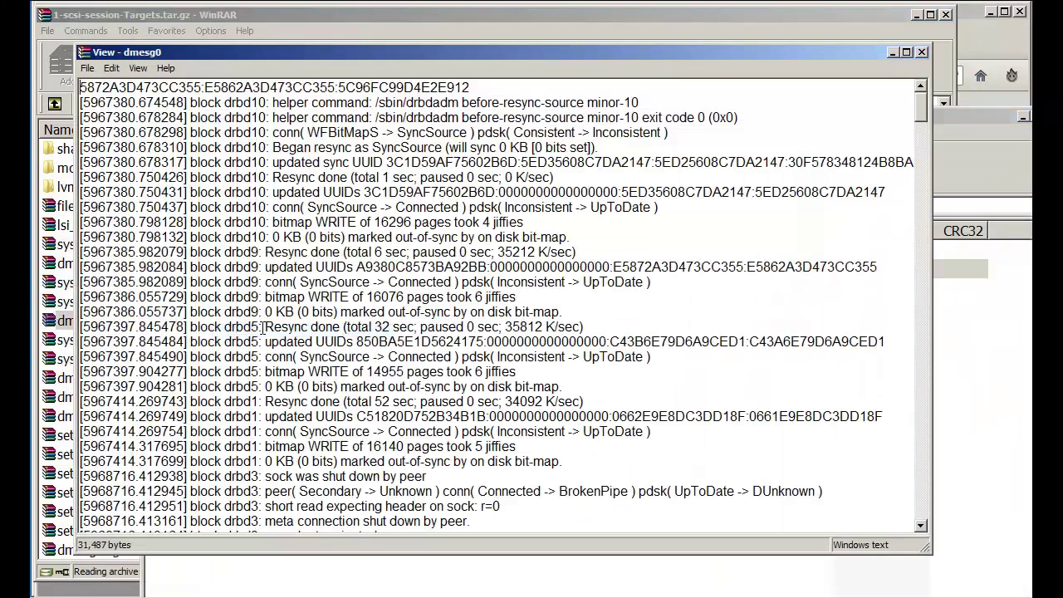
pyautogui.moveTo(922, 112); pyautogui.dragTo(937, 496)
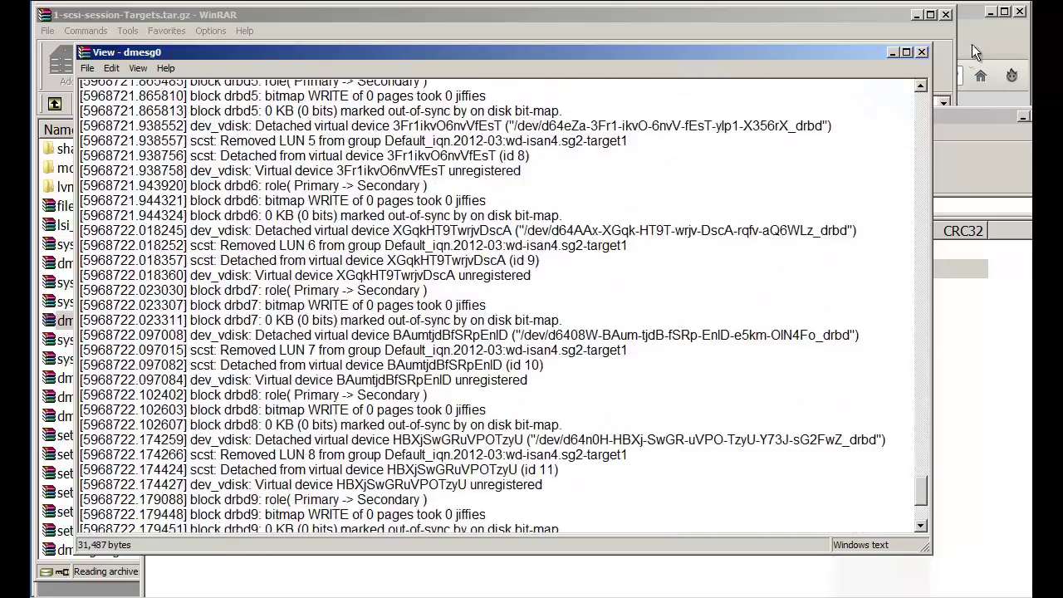
pyautogui.click(921, 53)
pyautogui.press('Escape')
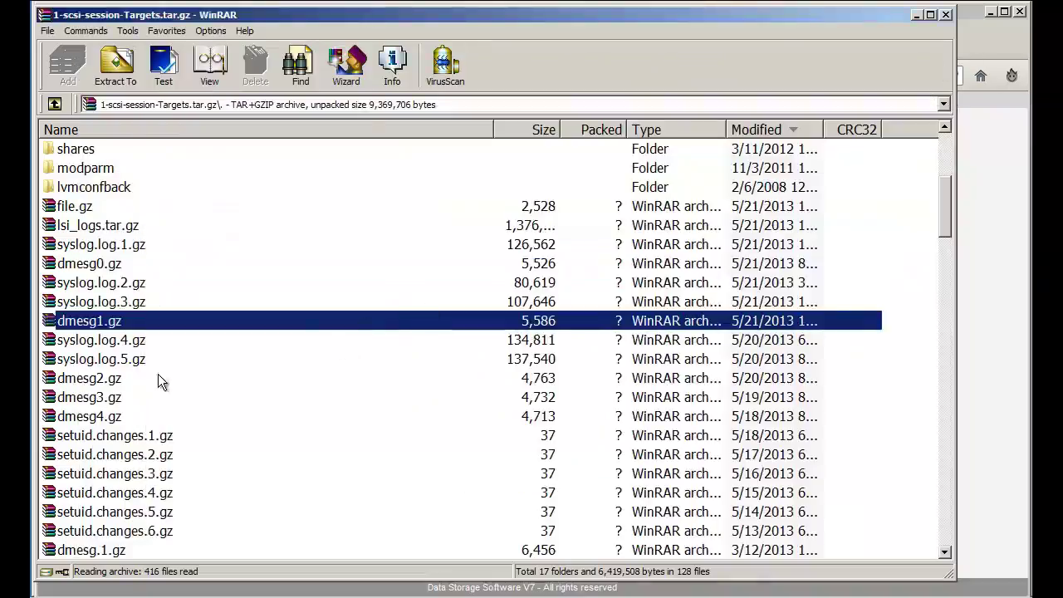
# Step: View the dmesg0 log inside dmesg2.gz and skim its entries through to near the end for errors
pyautogui.click(85, 381)
pyautogui.rightClick(84, 382)
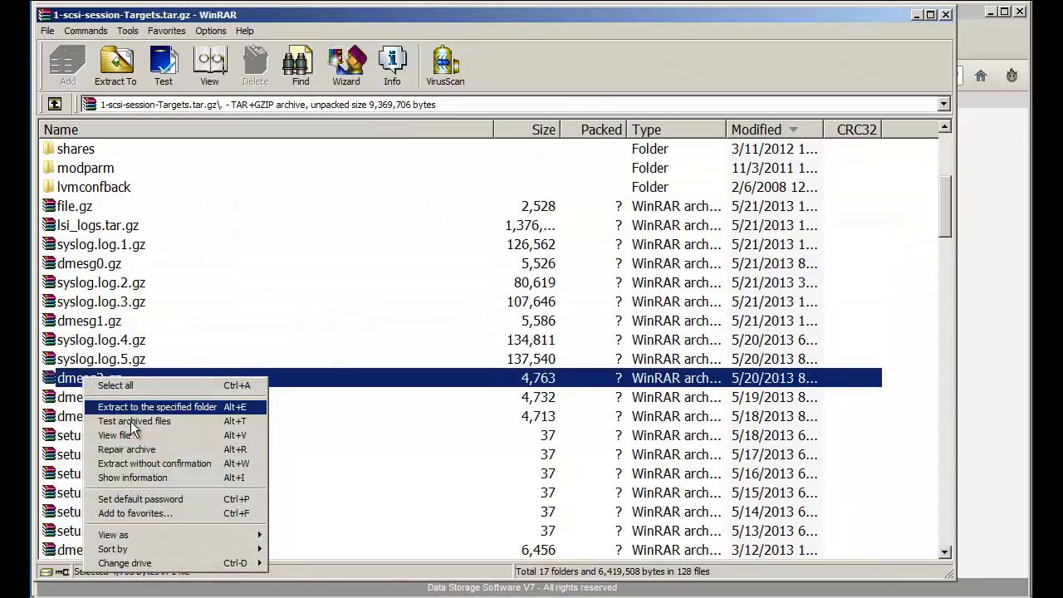
pyautogui.click(112, 435)
pyautogui.rightClick(173, 184)
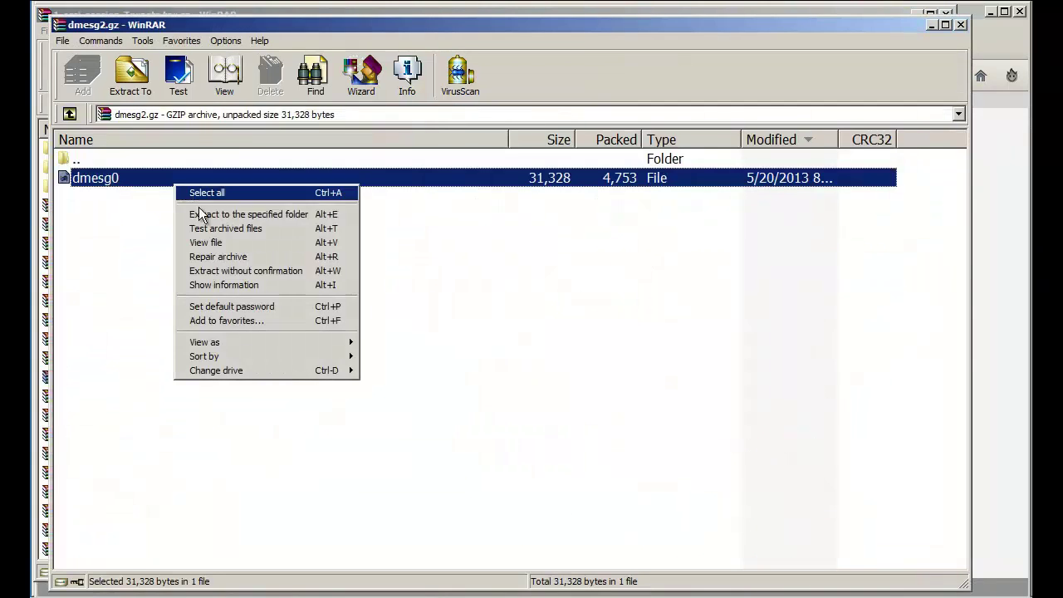
pyautogui.click(201, 244)
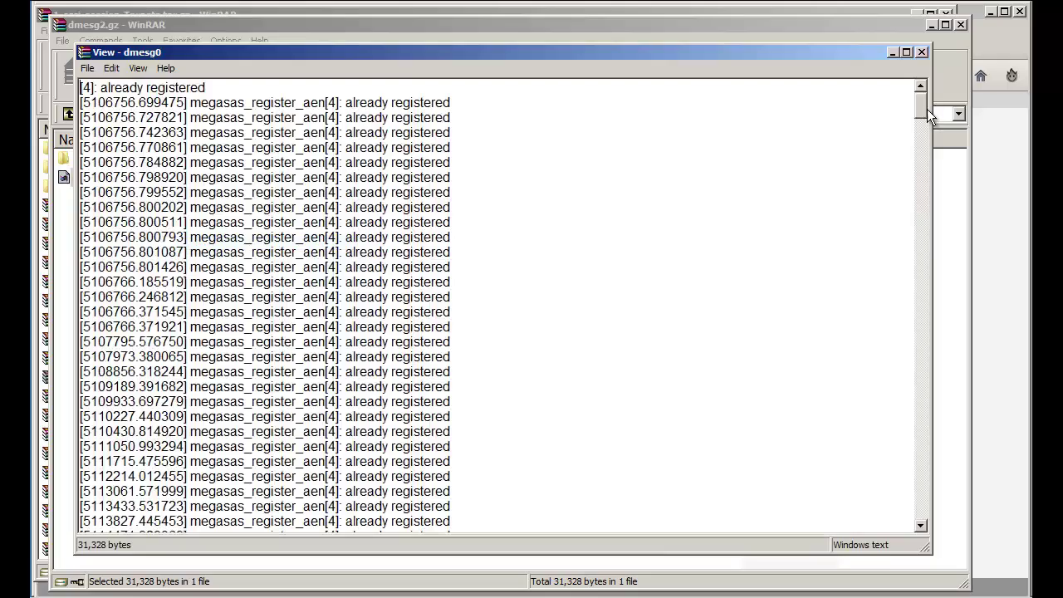
pyautogui.moveTo(922, 107); pyautogui.dragTo(932, 490)
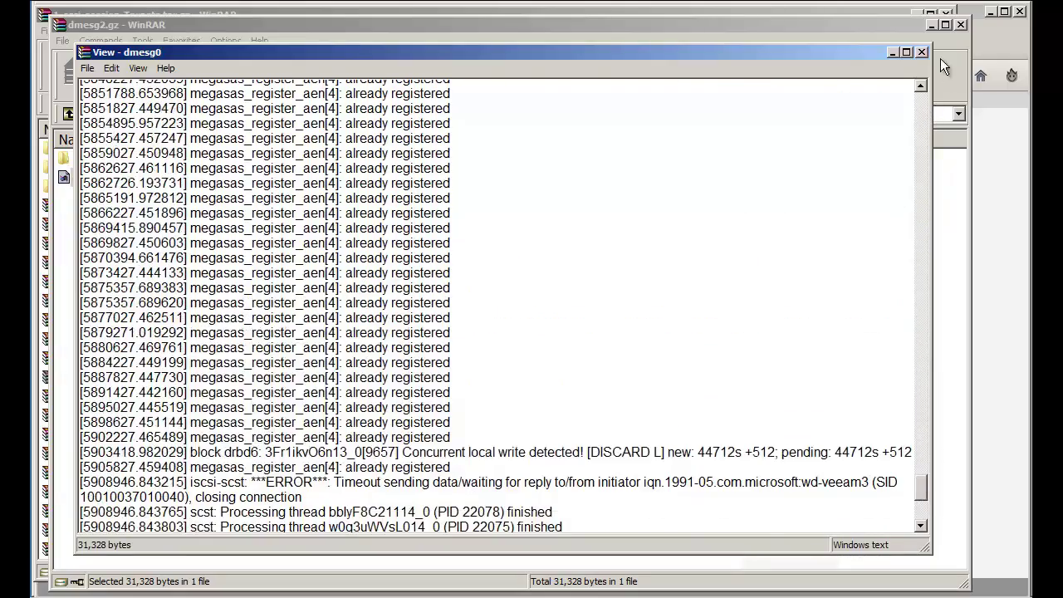
pyautogui.click(922, 52)
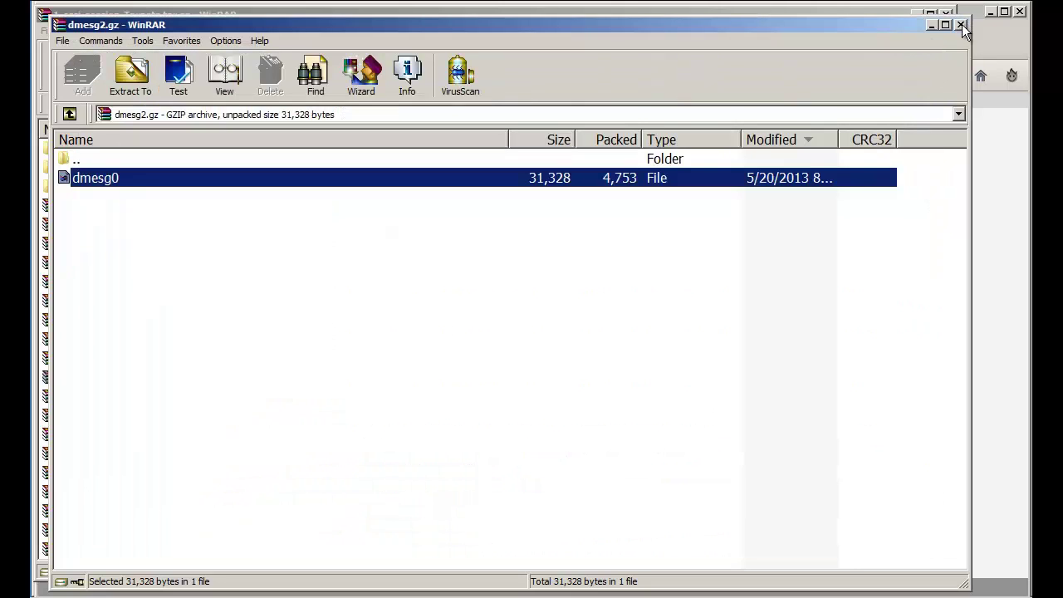
pyautogui.click(960, 26)
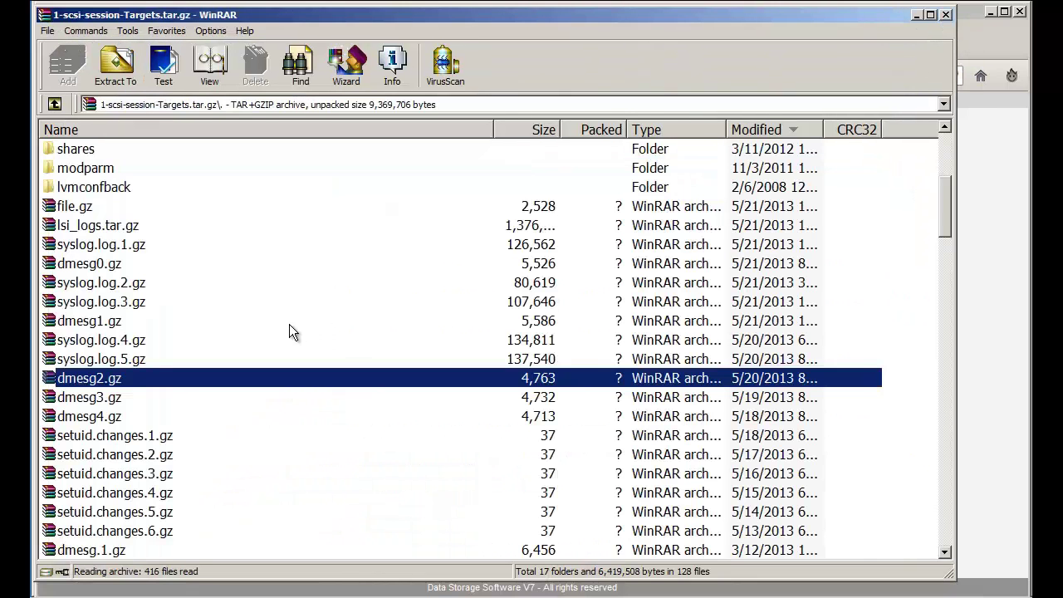
# Step: View the dmesg0 log inside dmesg3.gz, skim it to the end, and return to the main archive
pyautogui.rightClick(122, 396)
pyautogui.click(158, 453)
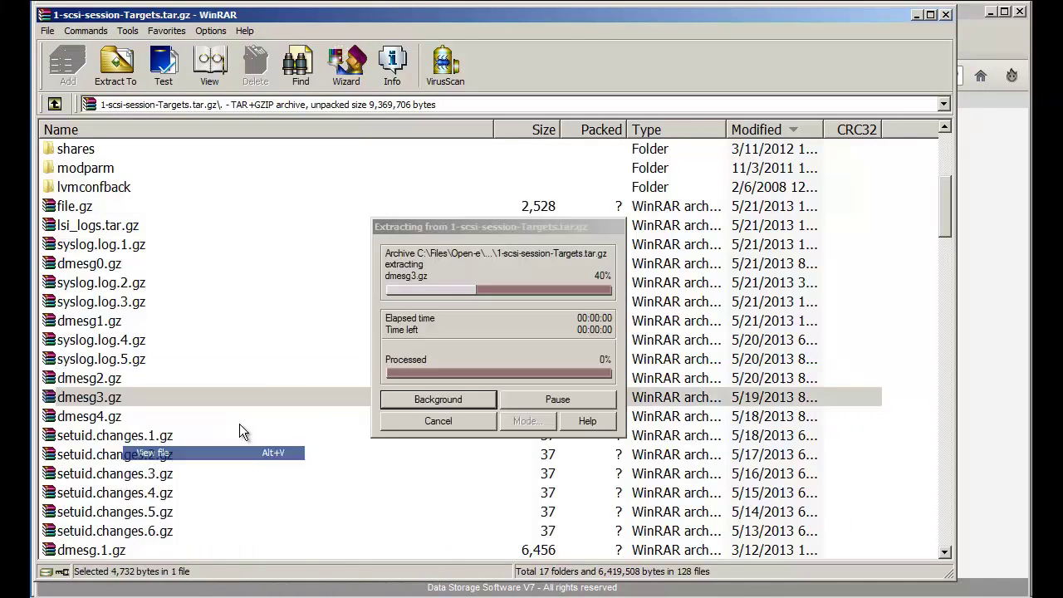
pyautogui.click(137, 197)
pyautogui.rightClick(137, 195)
pyautogui.click(172, 251)
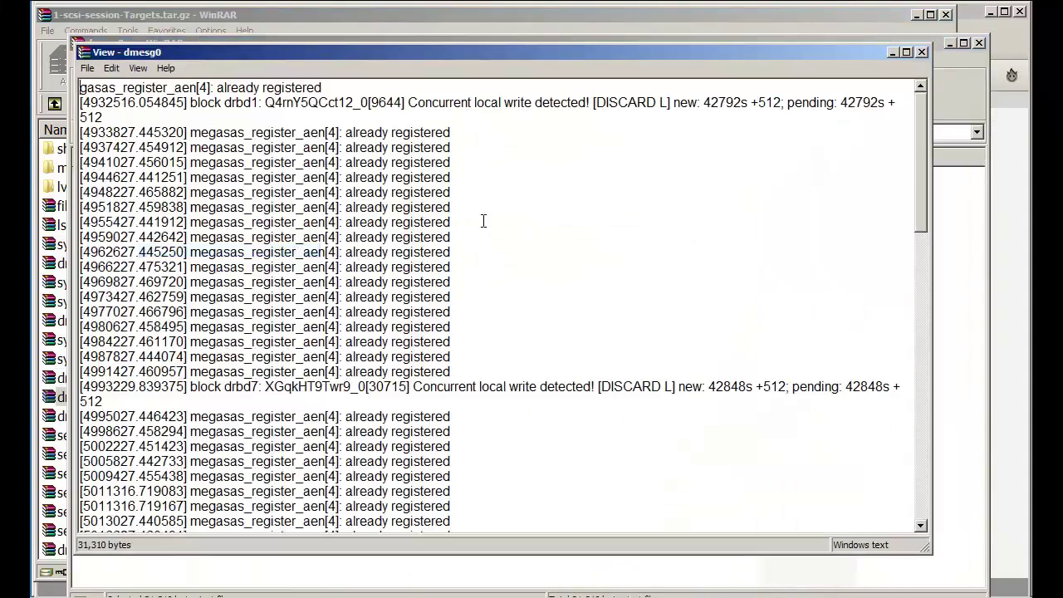
pyautogui.moveTo(925, 112); pyautogui.dragTo(933, 524)
pyautogui.click(921, 52)
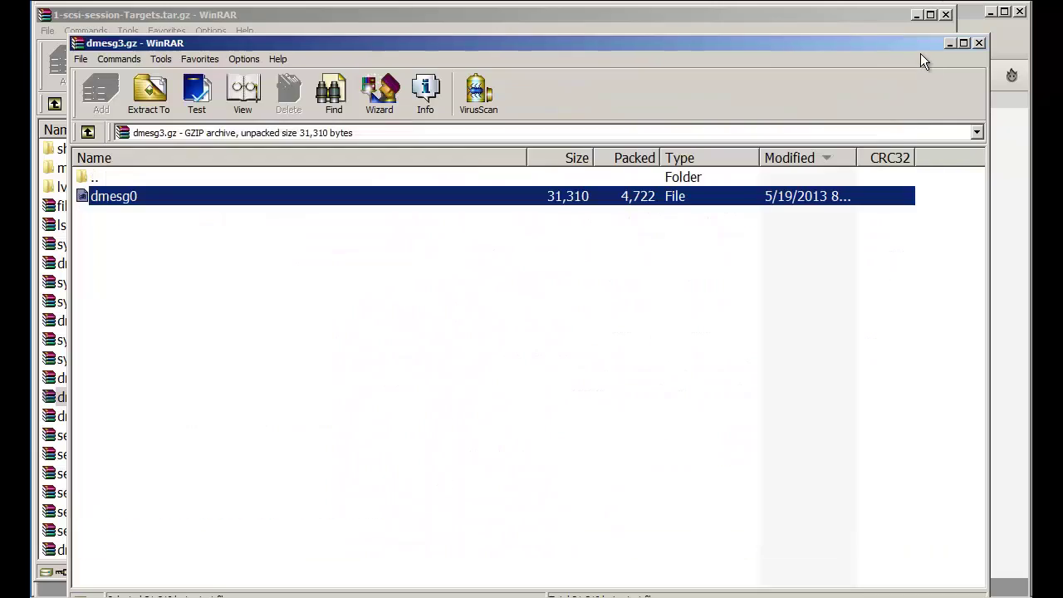
pyautogui.click(979, 43)
# Step: View the dmesg0 log inside dmesg4.gz, skim its drbd and megasas entries, and return to the main archive
pyautogui.click(104, 415)
pyautogui.scroll(-1, 107, 416)
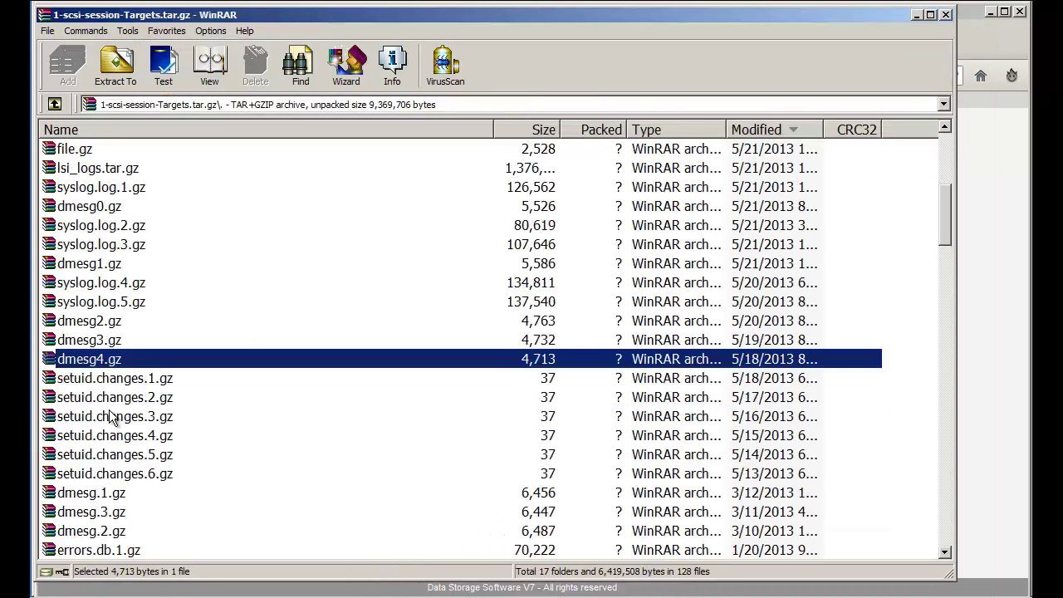
pyautogui.rightClick(93, 362)
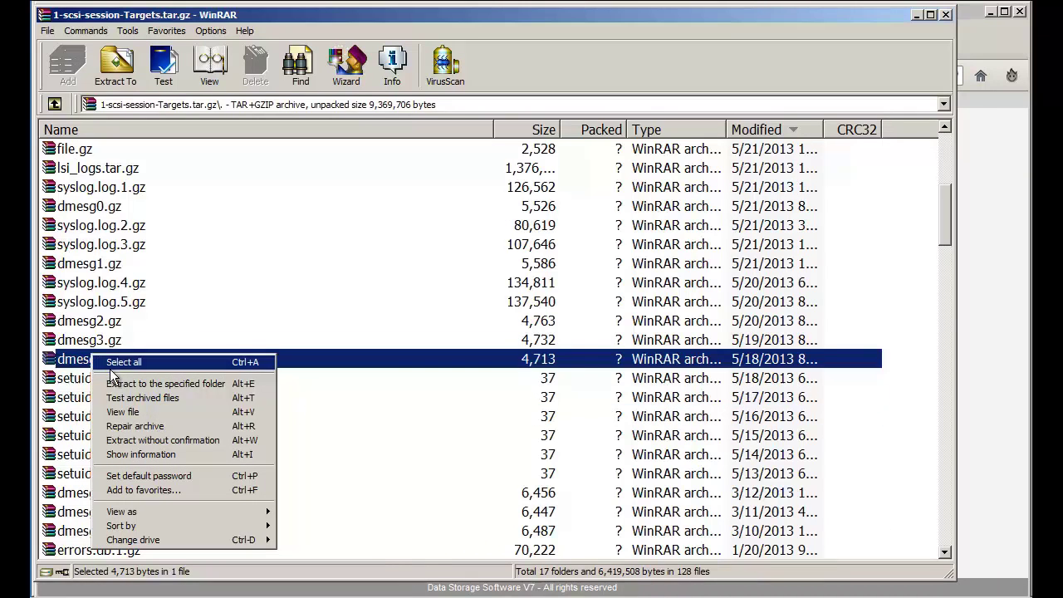
pyautogui.click(131, 410)
pyautogui.rightClick(169, 226)
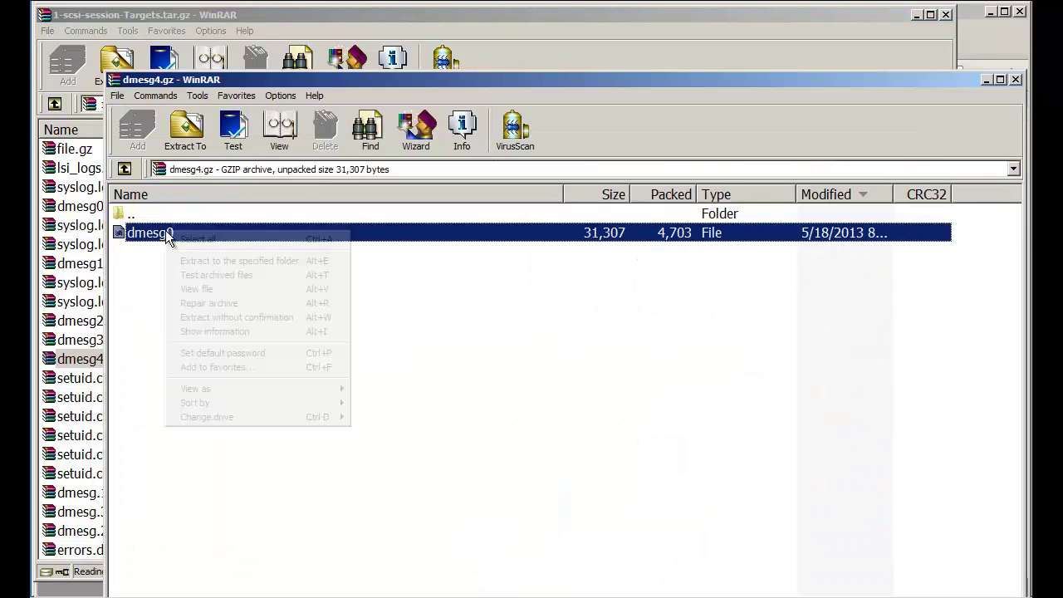
pyautogui.click(206, 288)
pyautogui.click(922, 133)
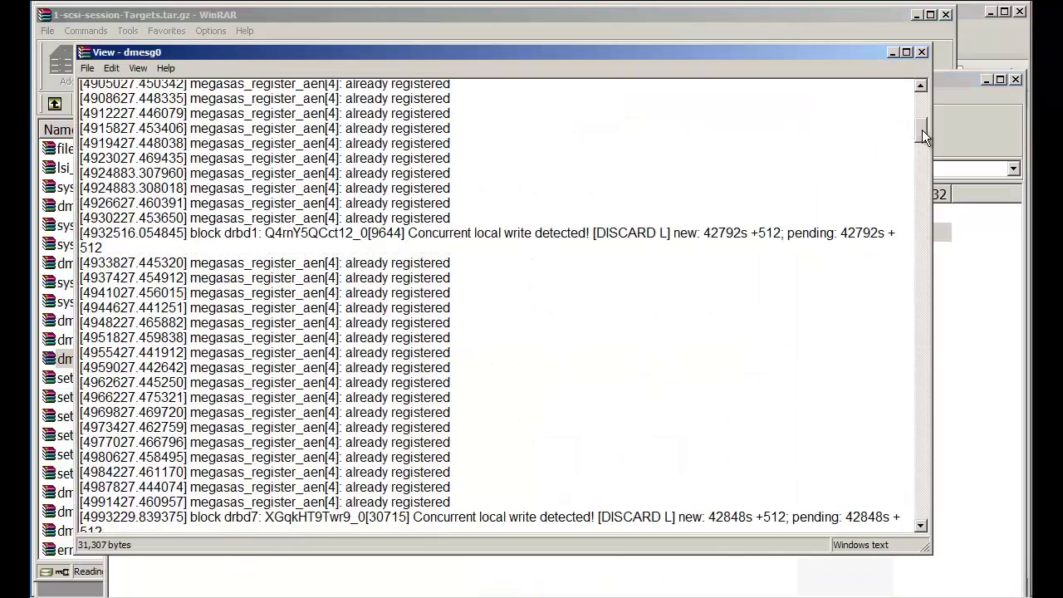
pyautogui.moveTo(922, 129); pyautogui.dragTo(919, 498)
pyautogui.click(921, 53)
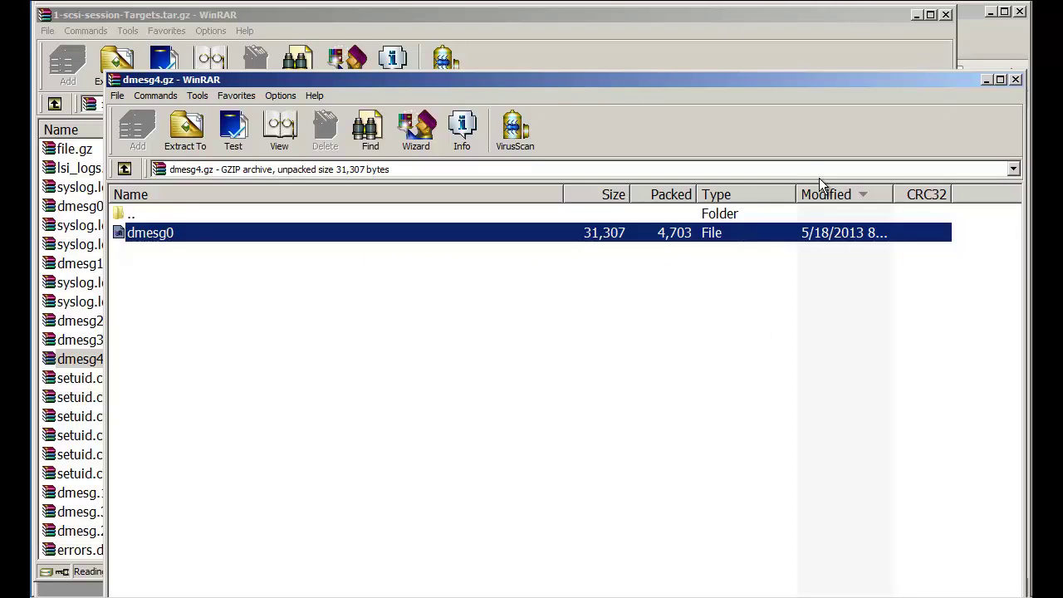
pyautogui.click(1015, 79)
# Step: View targetiqn.2012-03:wd-isan4.sg2-target1.conf from the archive's iscsi folder
pyautogui.scroll(-2, 310, 399)
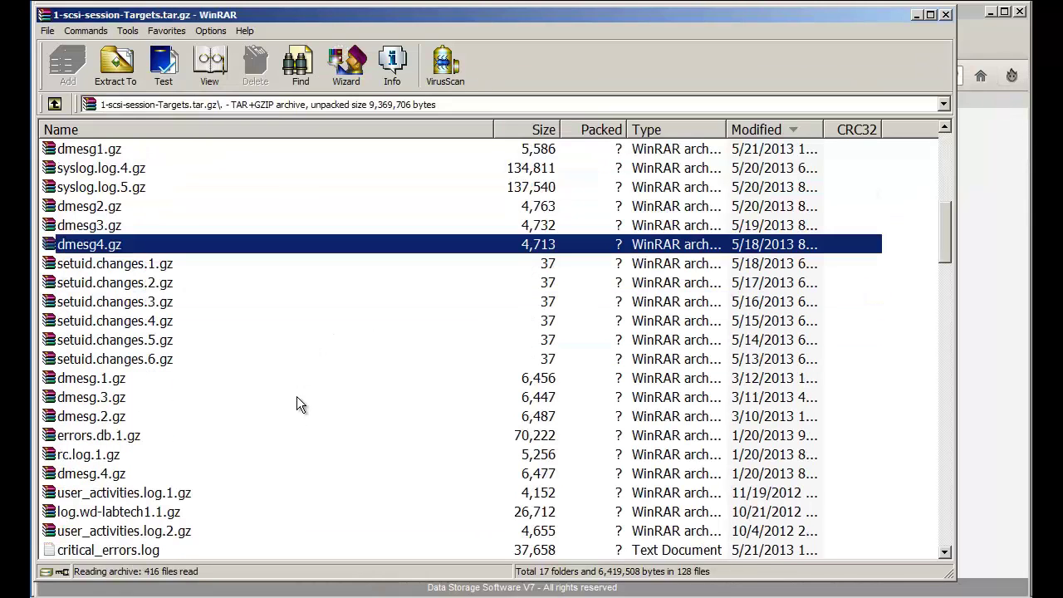
pyautogui.scroll(8, 245, 414)
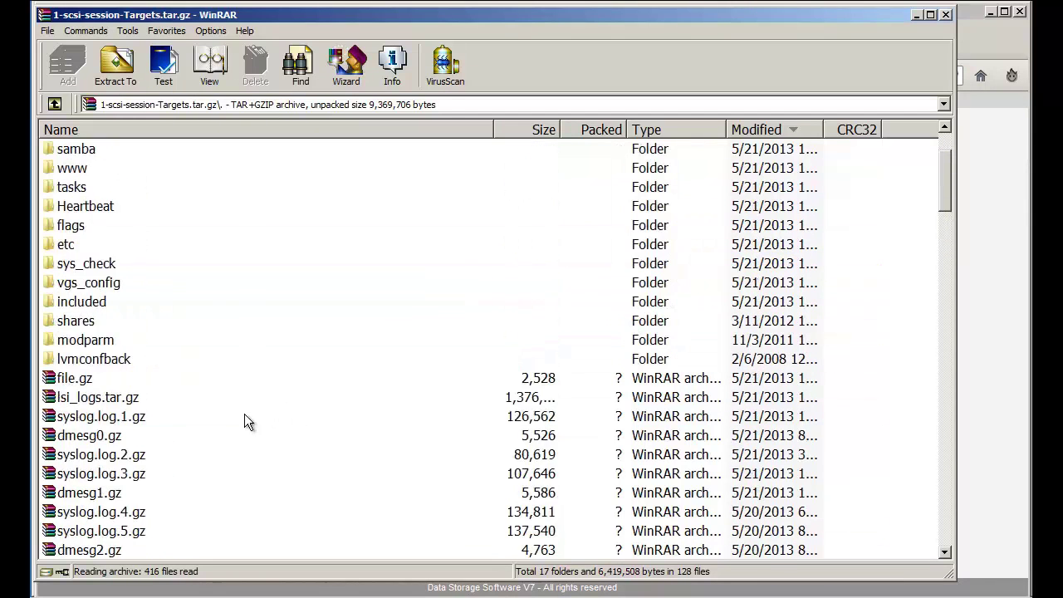
pyautogui.doubleClick(106, 211)
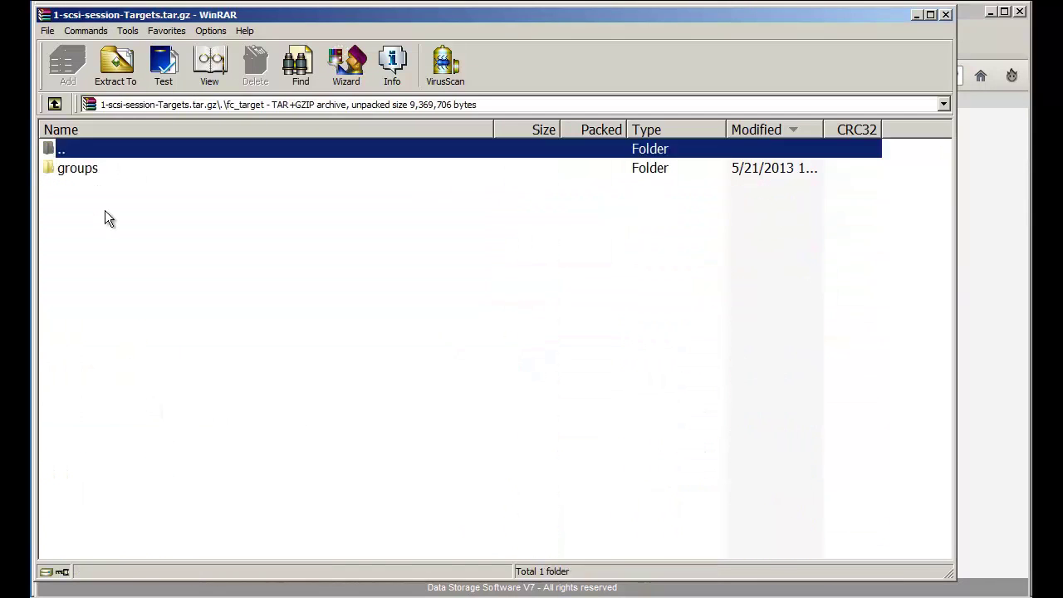
pyautogui.doubleClick(64, 155)
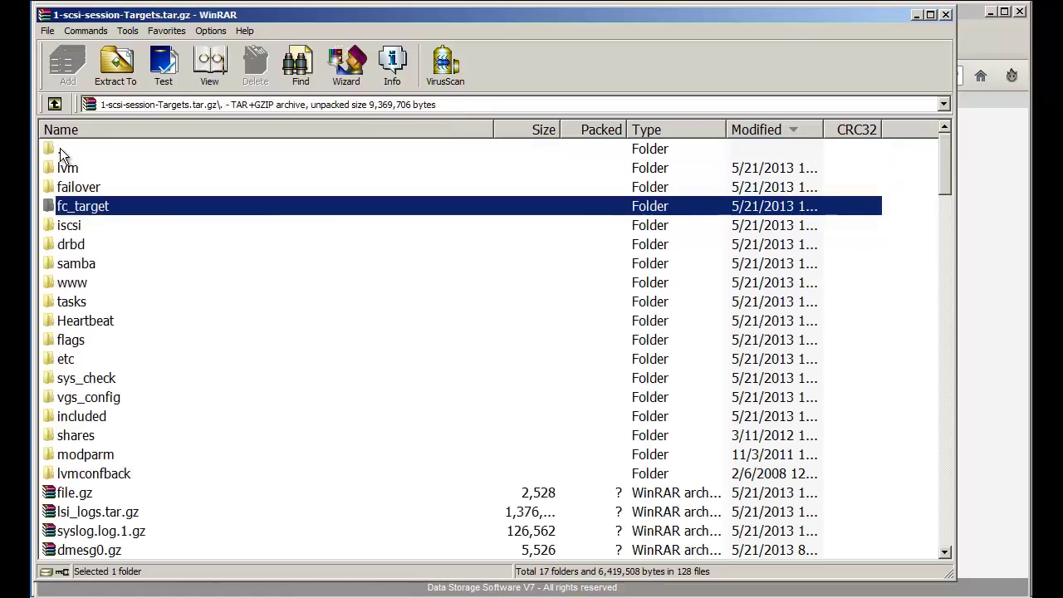
pyautogui.doubleClick(74, 229)
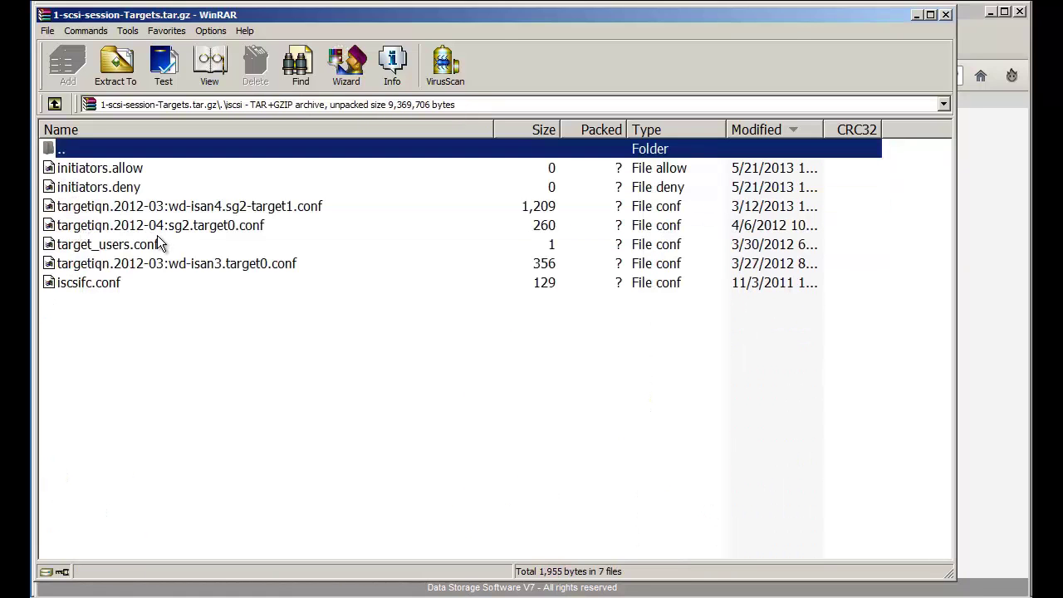
pyautogui.click(206, 211)
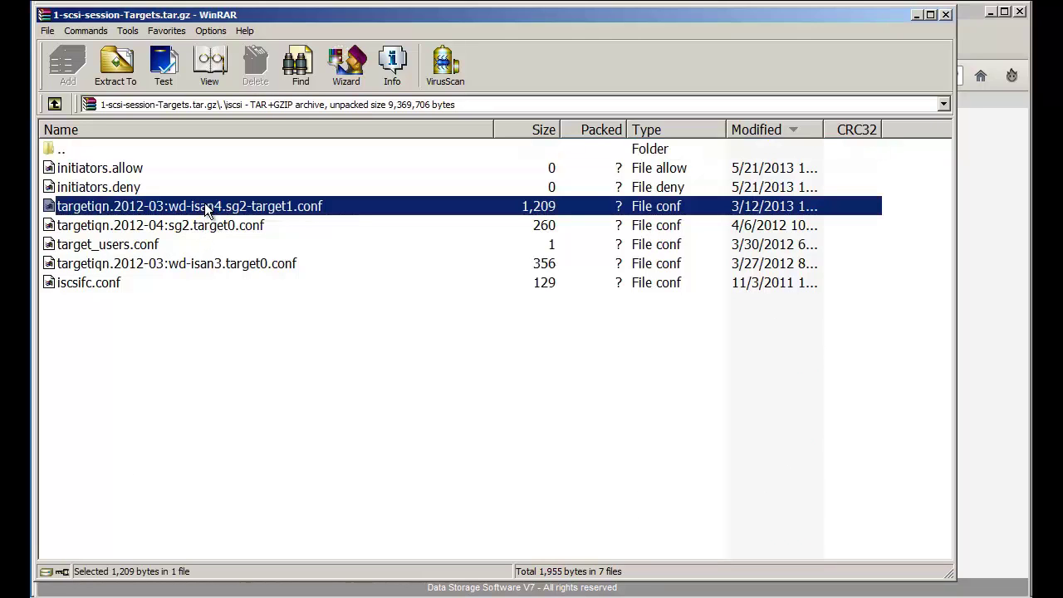
pyautogui.rightClick(205, 208)
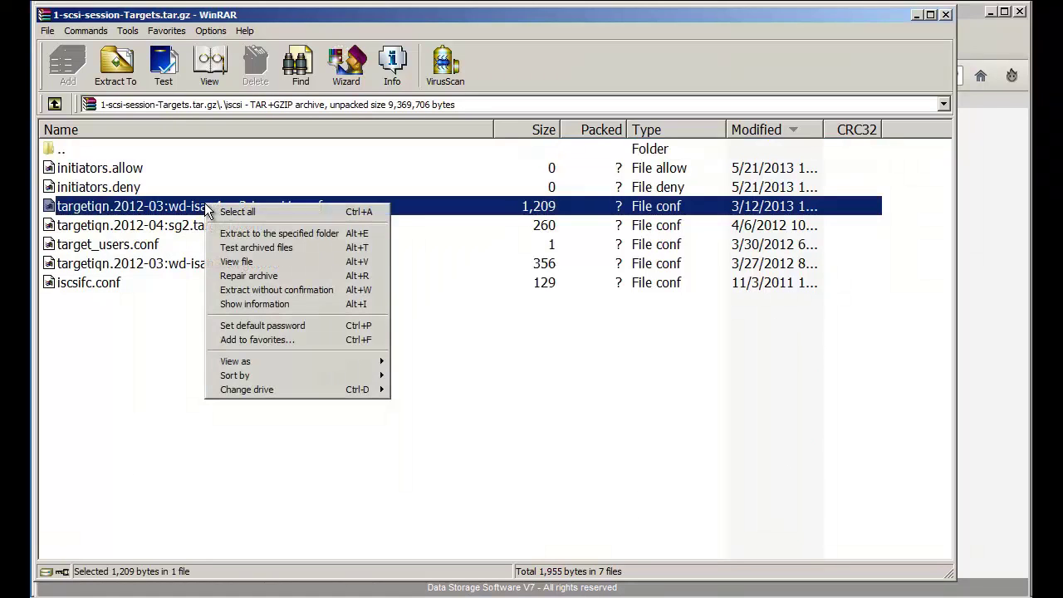
pyautogui.click(243, 261)
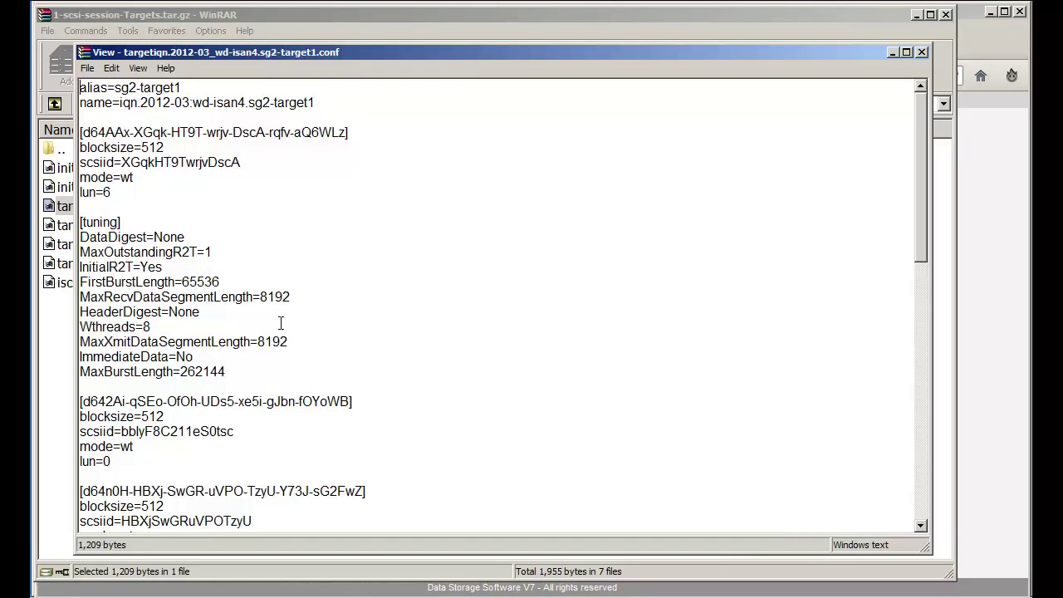
# Step: Examine the target's tuning section, including MaxOutstandingR2T, FirstBurstLength, and the settings from Wthreads to MaxBurstLength
pyautogui.moveTo(229, 371); pyautogui.dragTo(91, 326)
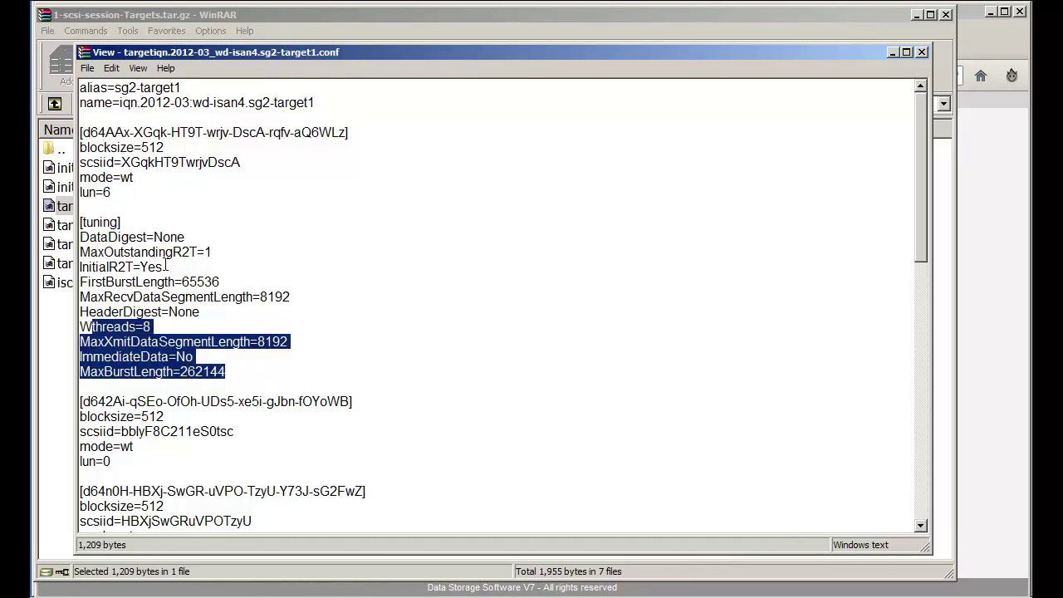
pyautogui.moveTo(218, 252); pyautogui.dragTo(173, 252)
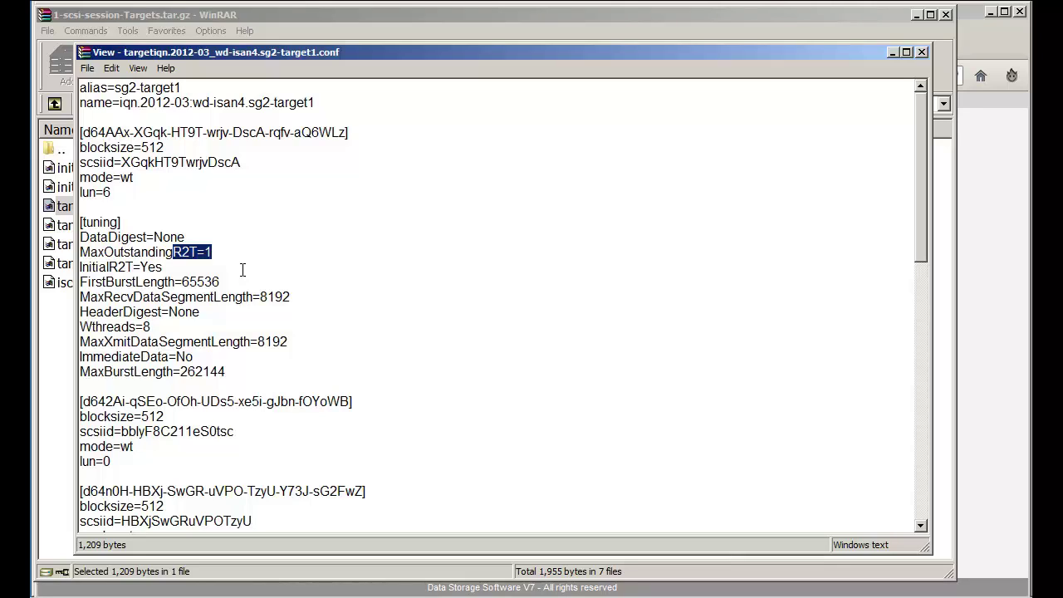
pyautogui.moveTo(220, 281); pyautogui.dragTo(185, 282)
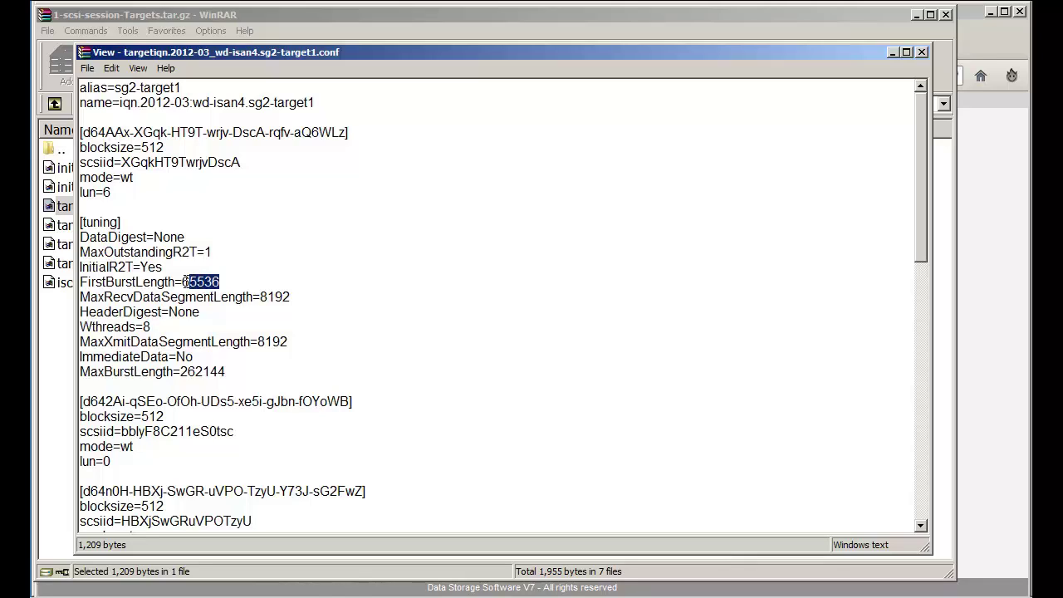
pyautogui.click(240, 325)
# Step: Check the DSS V7 console in PuTTY, and review the Remote console access port in Firefox under Administrator settings
pyautogui.click(249, 594)
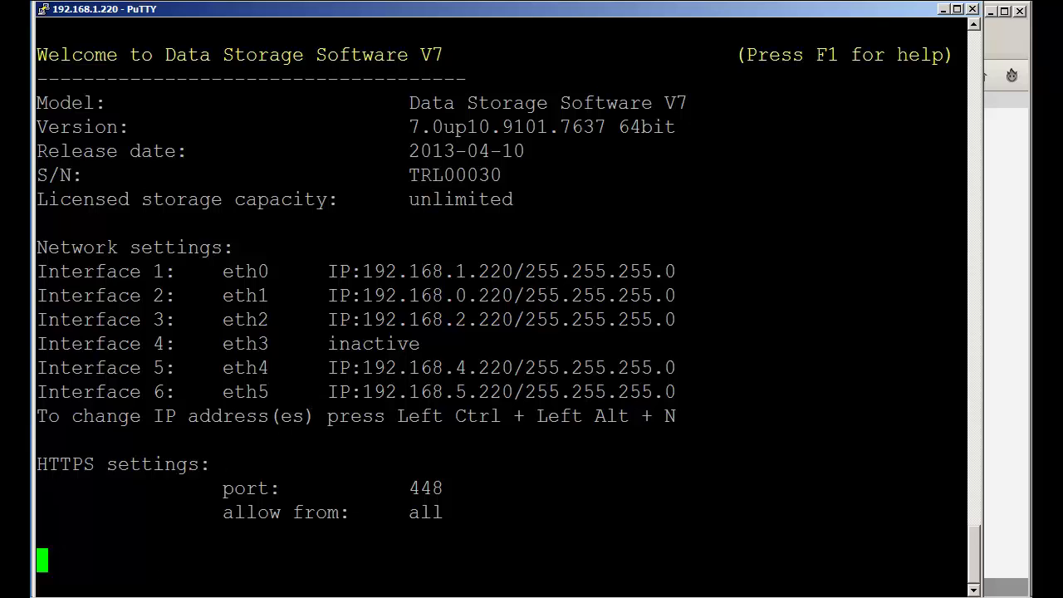
pyautogui.hotkey('alt', 'Tab')
pyautogui.moveTo(175, 157)
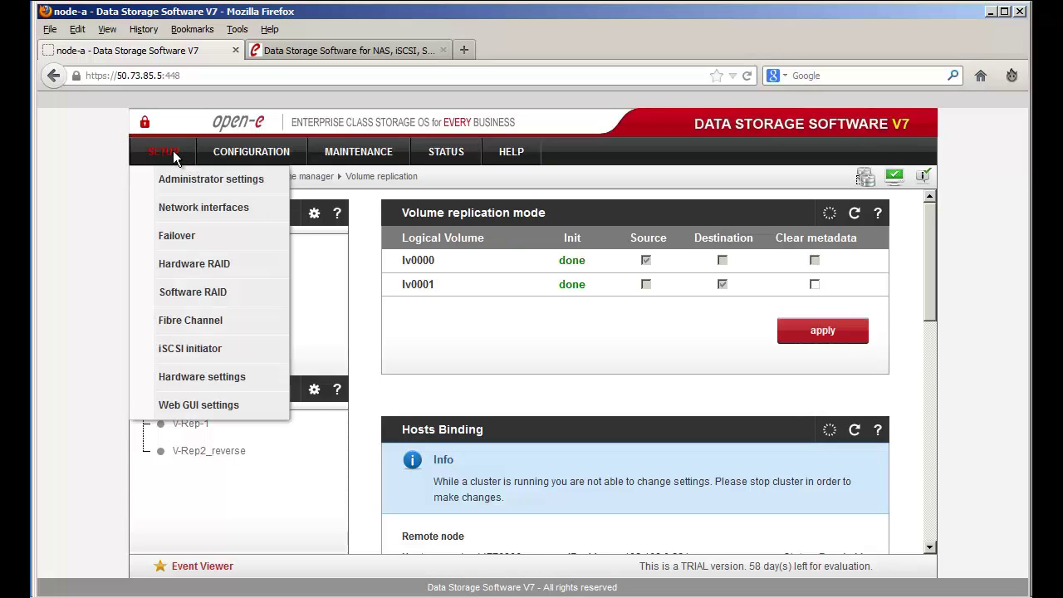
pyautogui.click(269, 181)
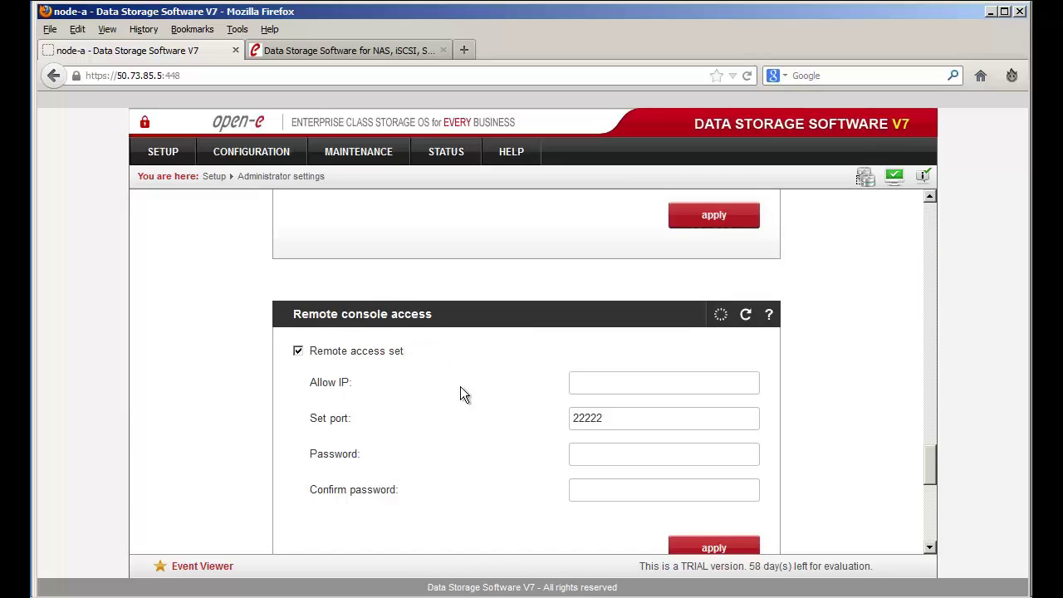
pyautogui.moveTo(600, 419); pyautogui.dragTo(500, 467)
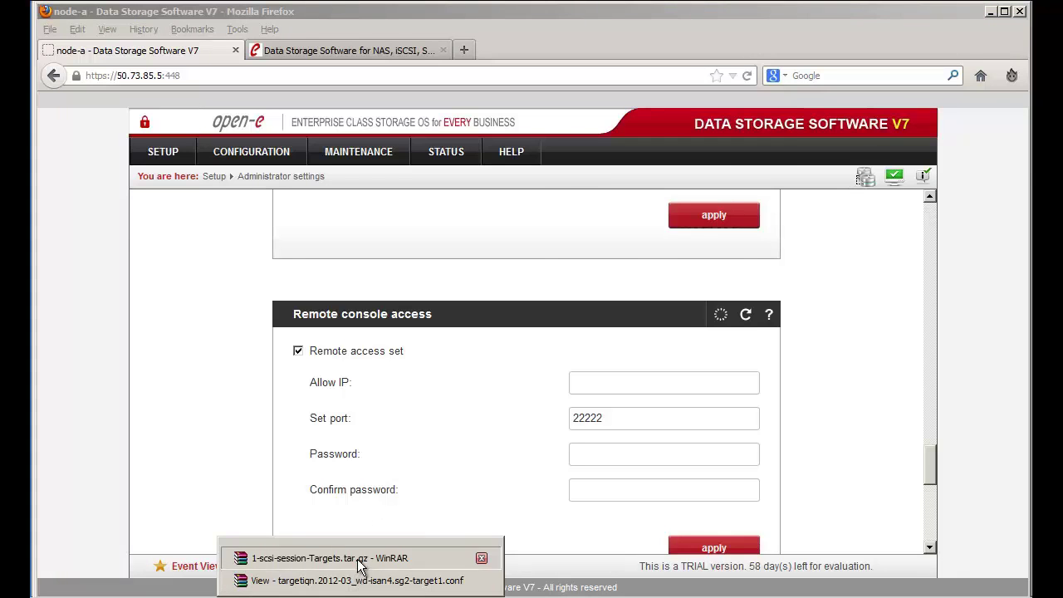
# Step: Switch to the DSS V7 console in PuTTY and open the Hardware Configuration tools, entering the administrator password
pyautogui.click(359, 555)
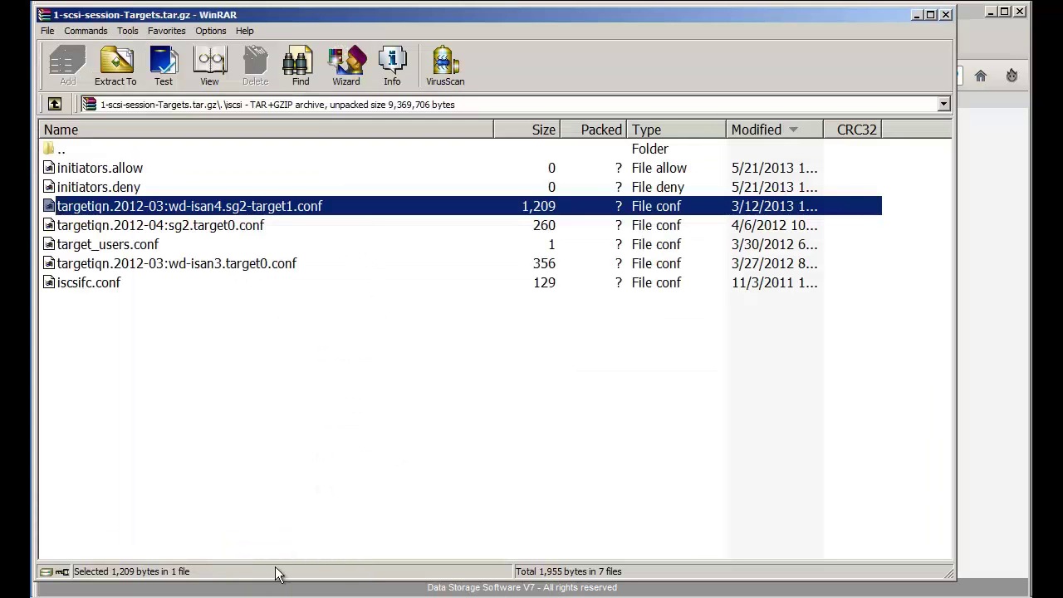
pyautogui.hotkey('alt', 'Tab')
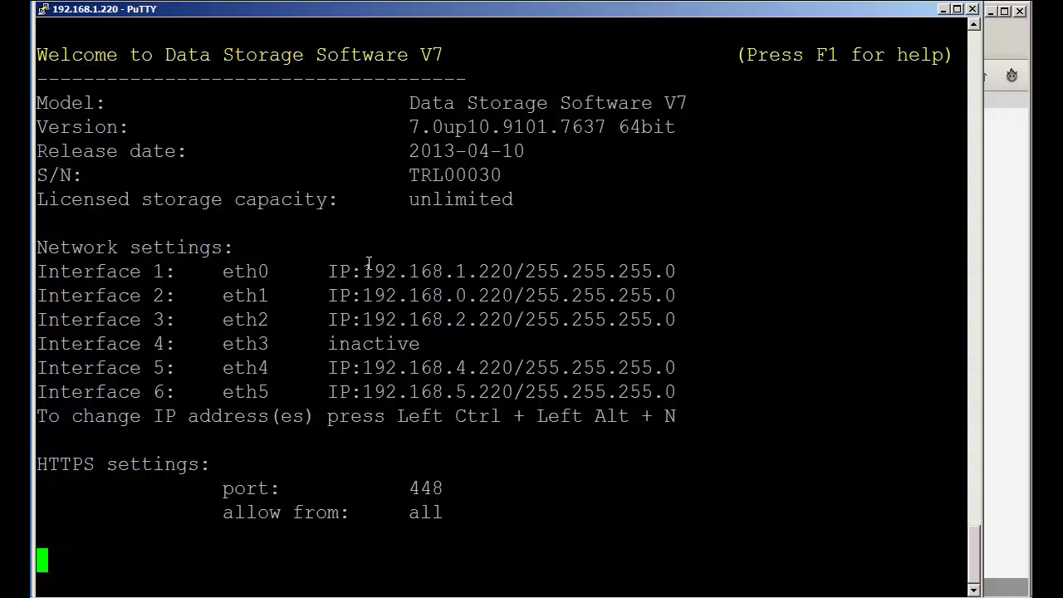
pyautogui.hotkey('ctrl', 'alt', 'w')
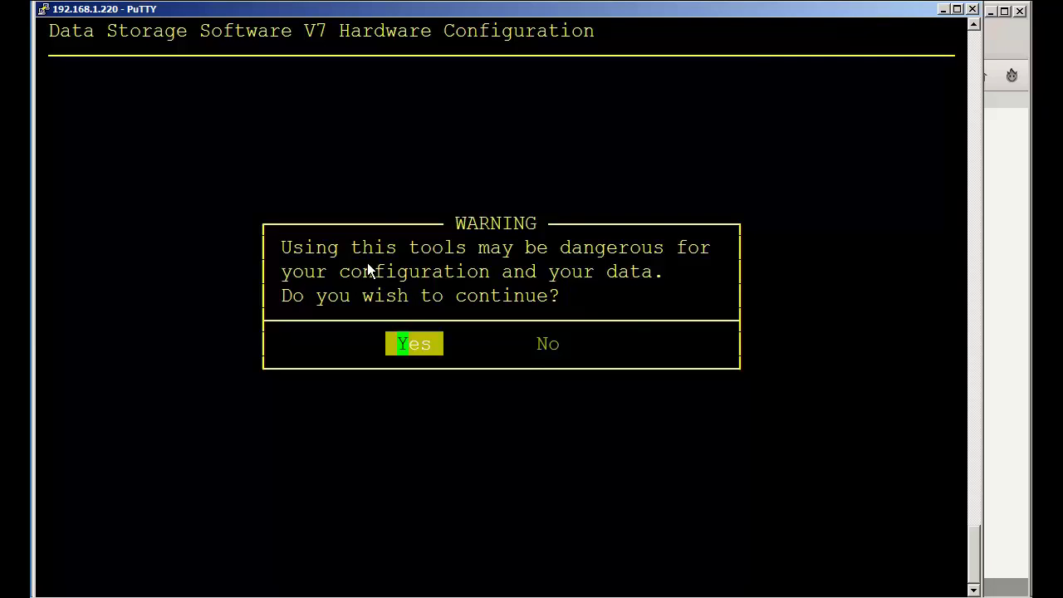
pyautogui.press('Return')
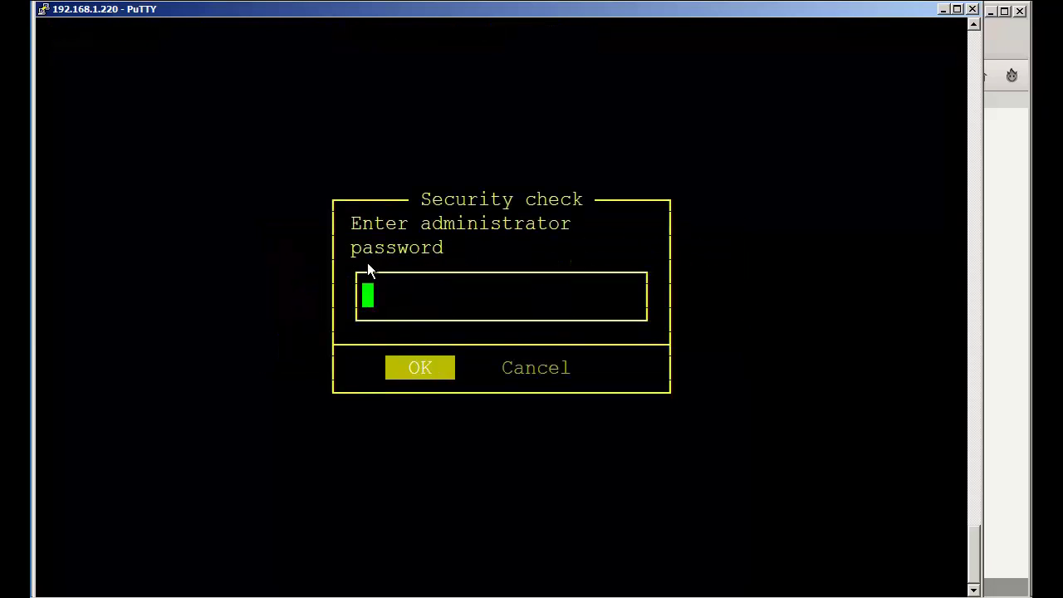
pyautogui.press('Return')
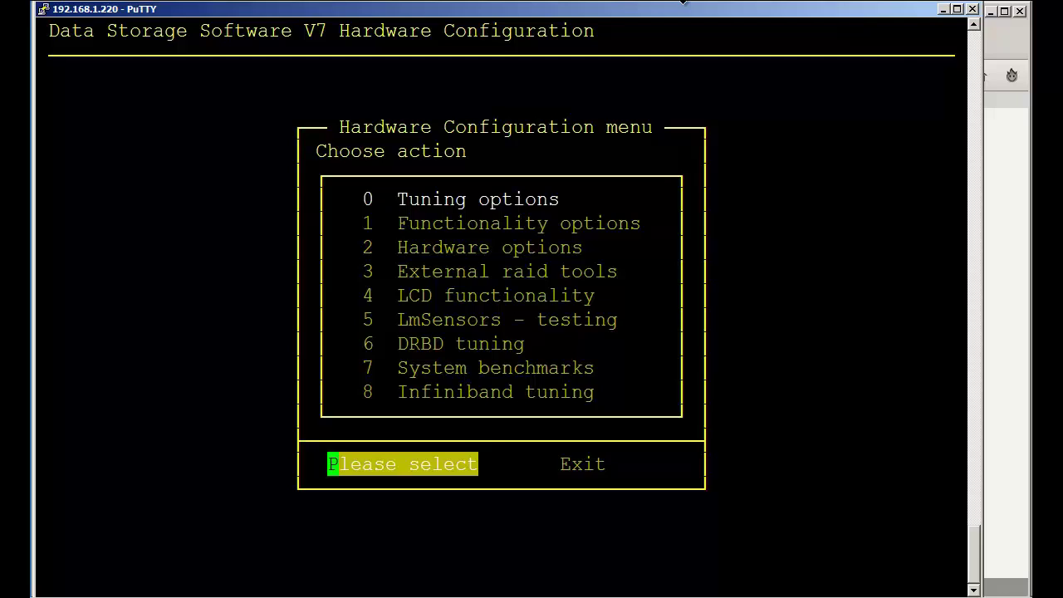
# Step: Open the Target options of the iSCSI daemon within the Tuning options
pyautogui.press('Return')
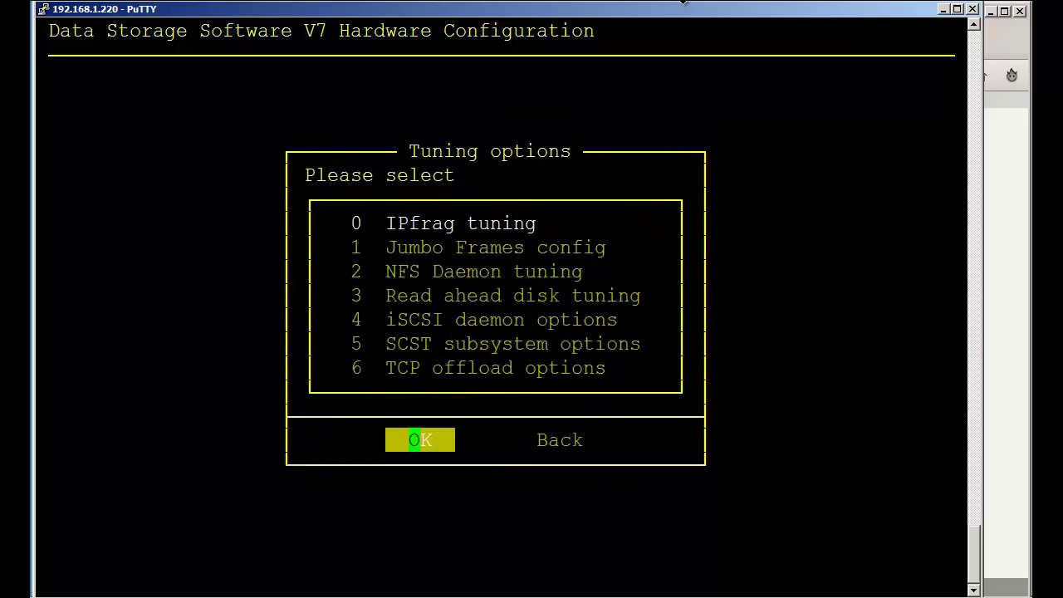
pyautogui.press('Down')
pyautogui.press('Down')
pyautogui.press('Down')
pyautogui.press('Down')
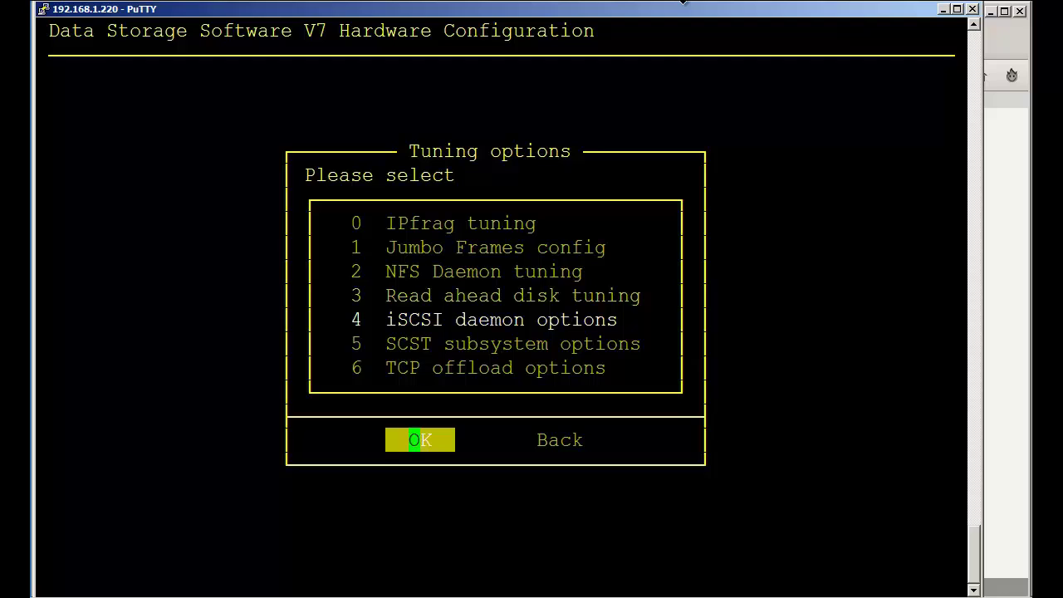
pyautogui.press('Return')
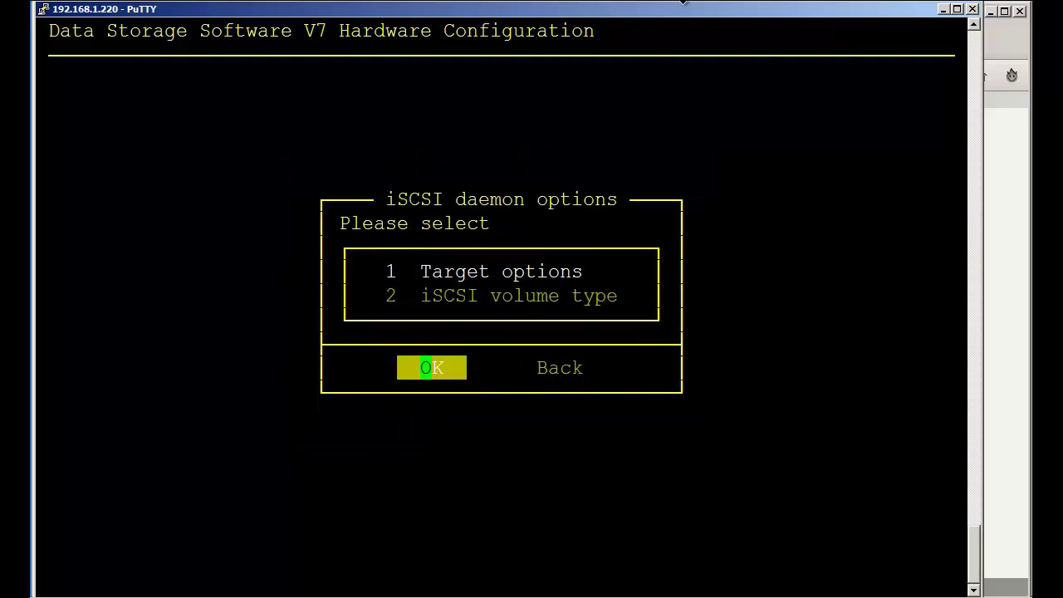
pyautogui.press('Return')
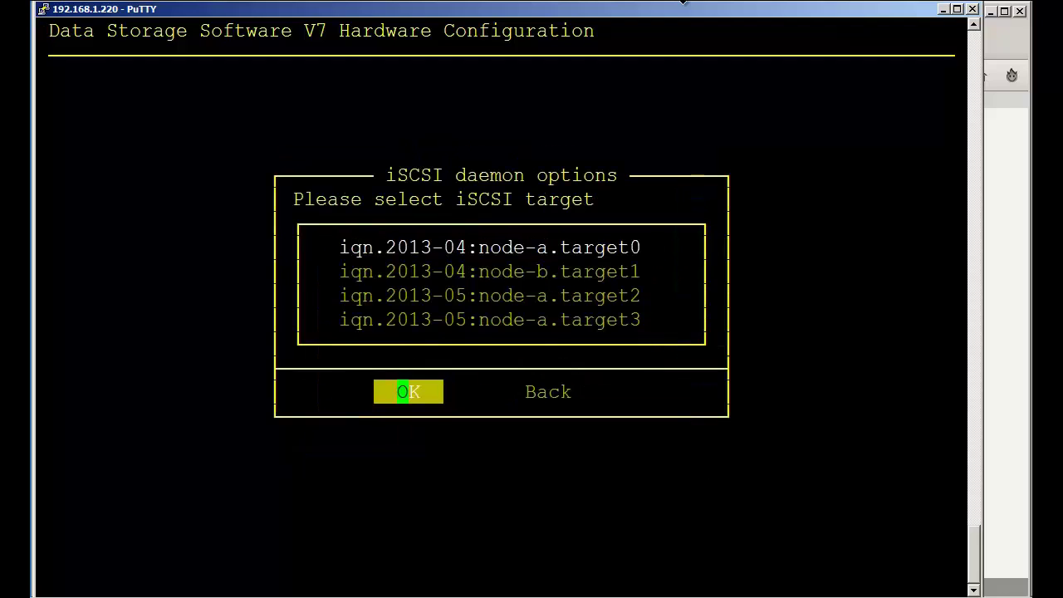
# Step: Display the iSCSI daemon parameters of target iqn.2013-05:node-a.target3
pyautogui.press('Down')
pyautogui.press('Down')
pyautogui.press('Down')
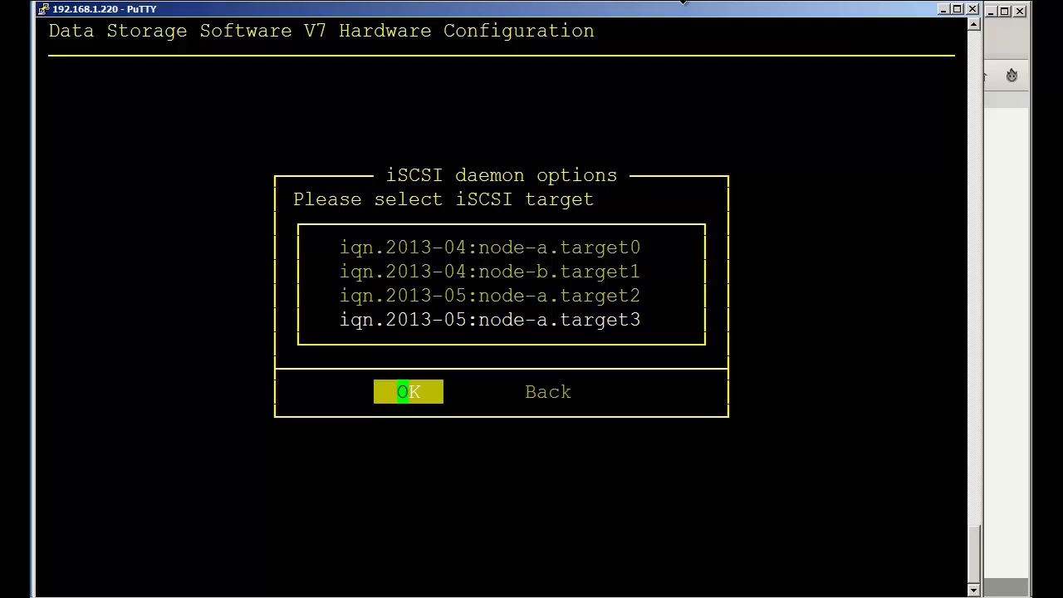
pyautogui.press('Return')
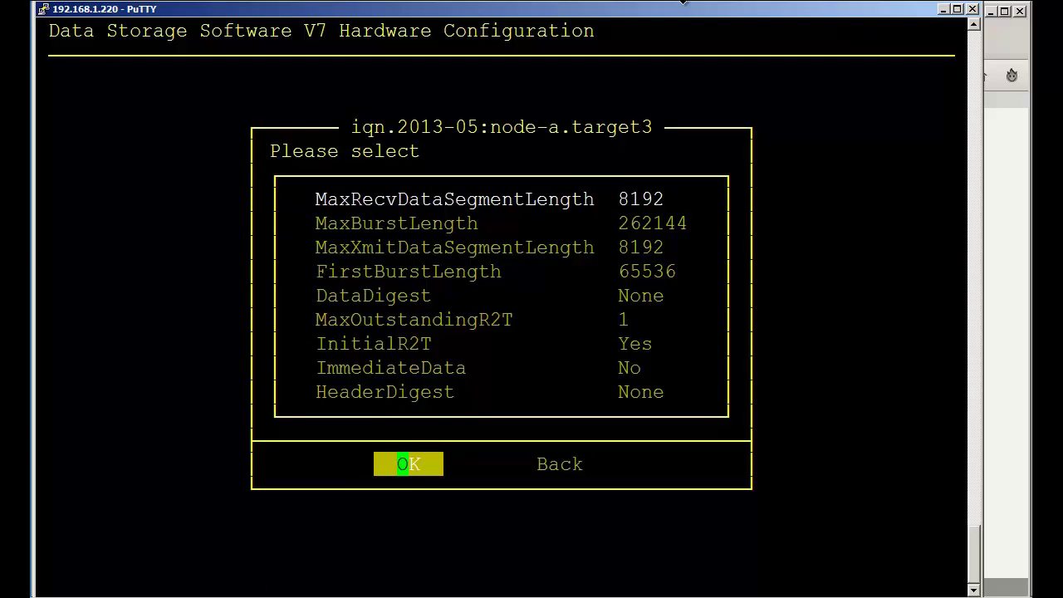
# Step: Try to edit the MaxOutstandingR2T parameter of iqn.2013-05:node-a.target3
pyautogui.press('Down')
pyautogui.press('Down')
pyautogui.press('Down')
pyautogui.press('Down')
pyautogui.press('Down')
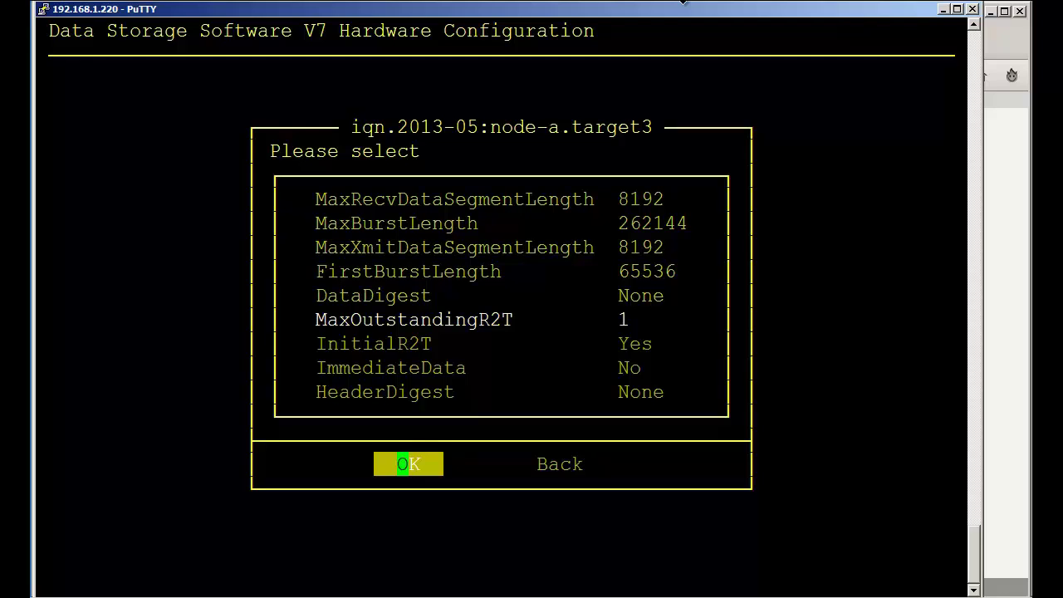
pyautogui.press('Return')
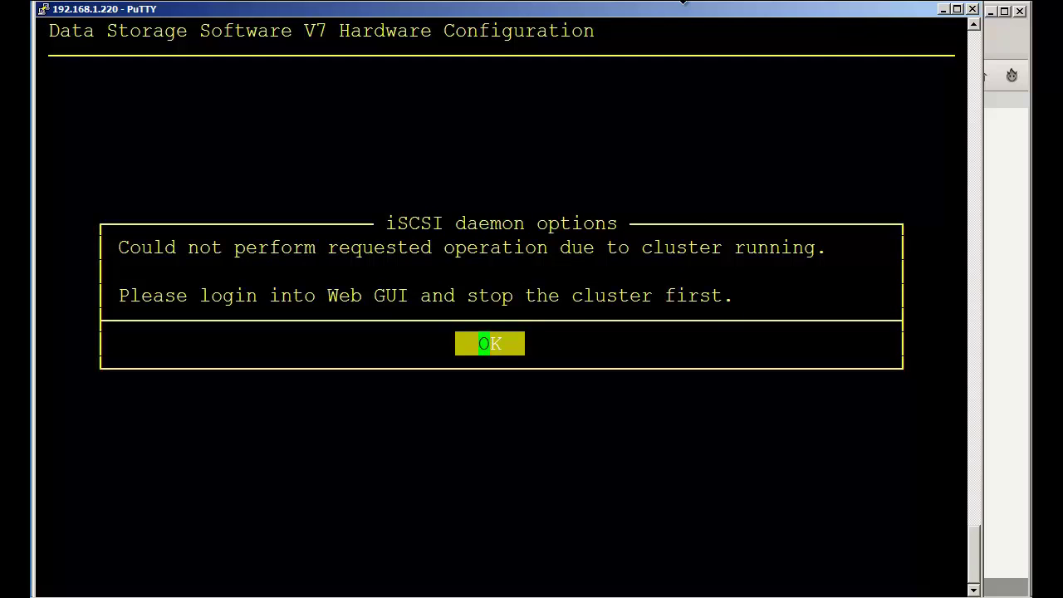
pyautogui.press('Return')
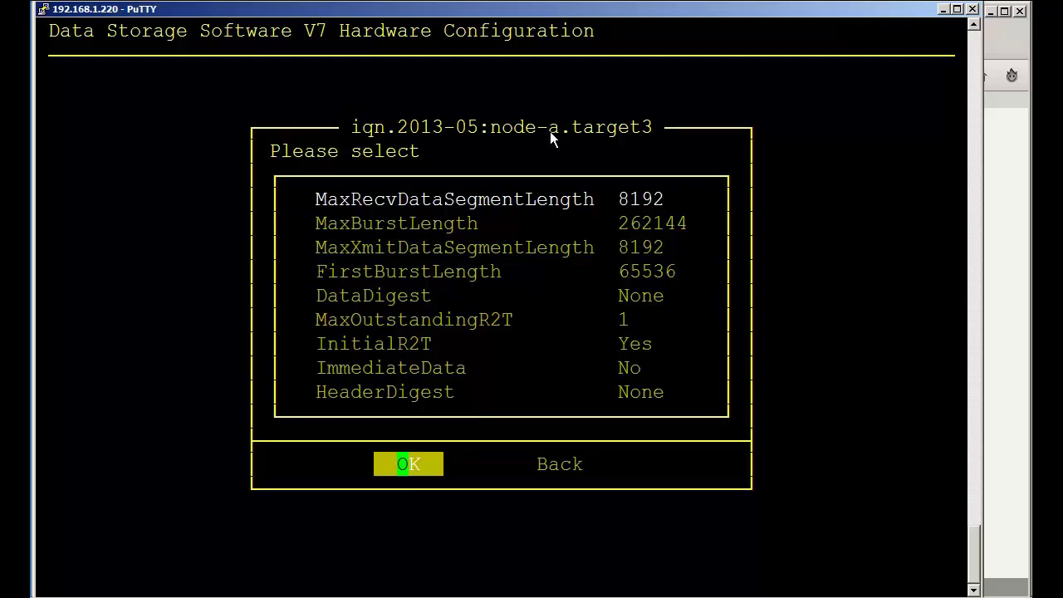
# Step: Back out of the target parameters and tuning options, and exit Hardware Configuration to the console welcome screen
pyautogui.press('Tab')
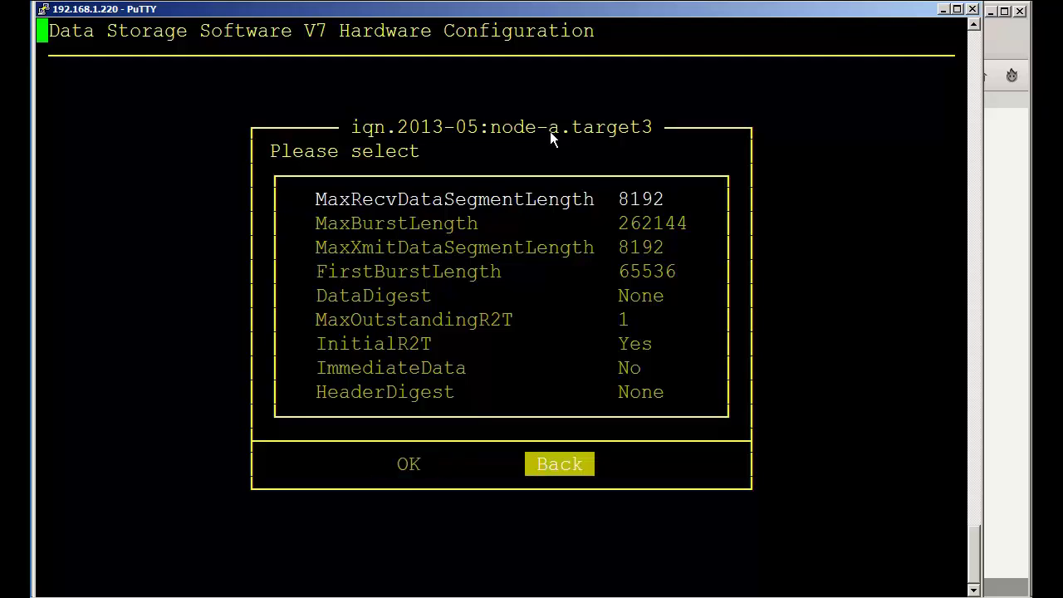
pyautogui.press('Return')
pyautogui.press('Tab')
pyautogui.press('Return')
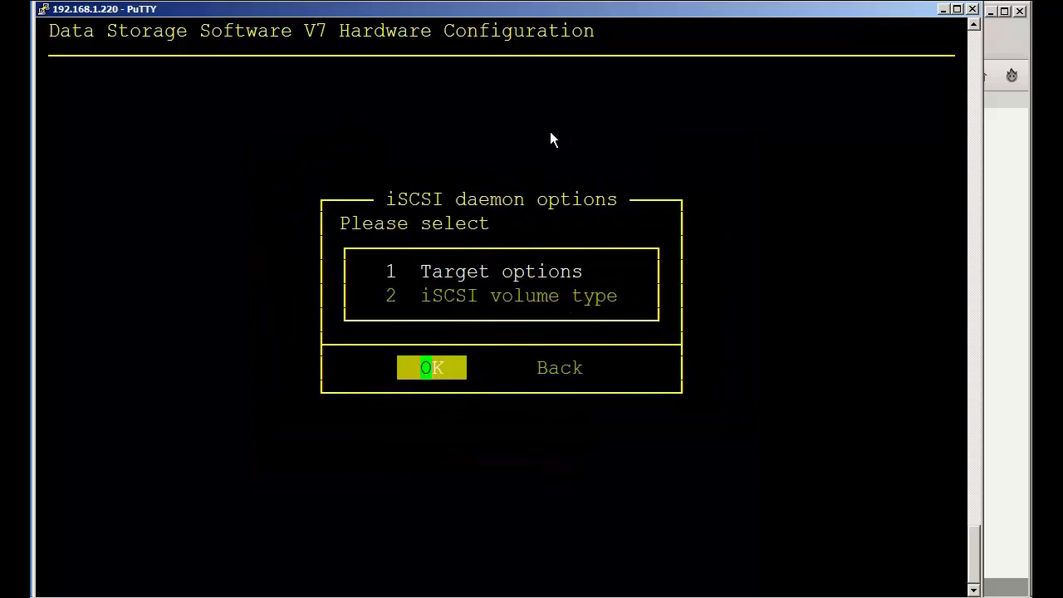
pyautogui.press('Tab')
pyautogui.press('Return')
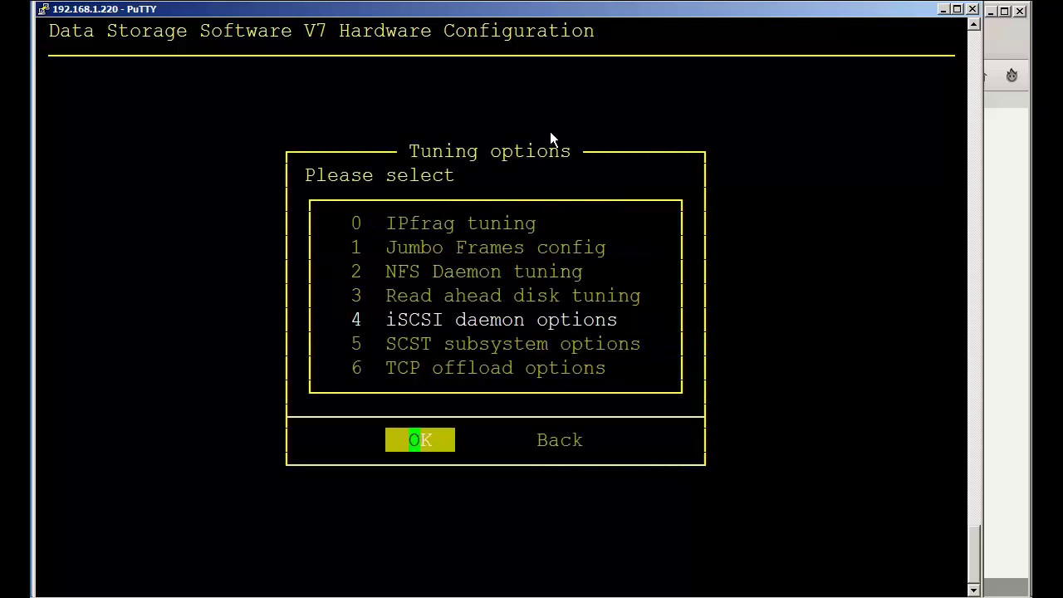
pyautogui.press('Tab')
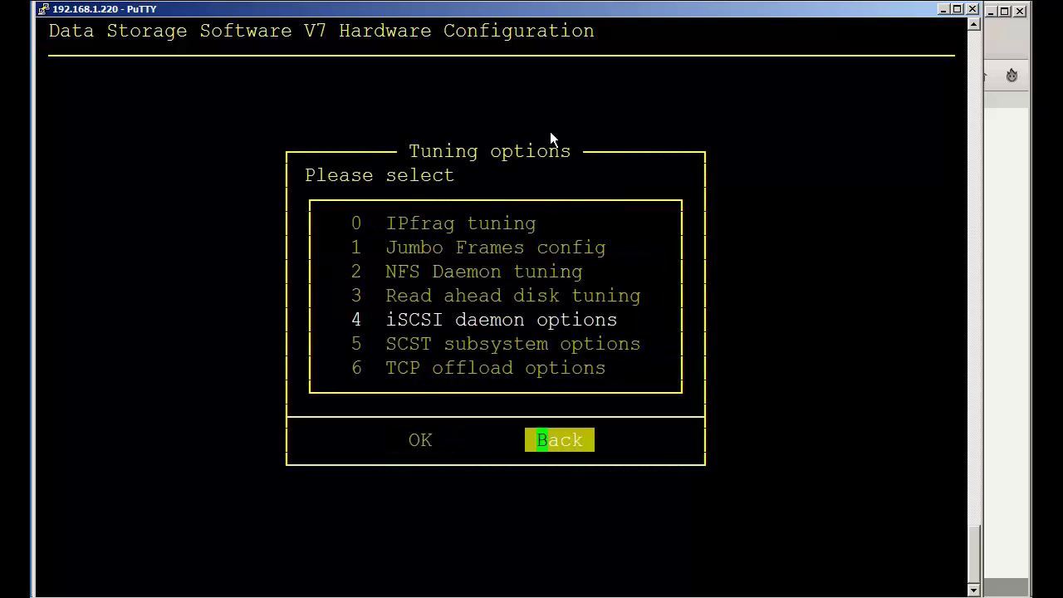
pyautogui.press('Return')
pyautogui.press('Tab')
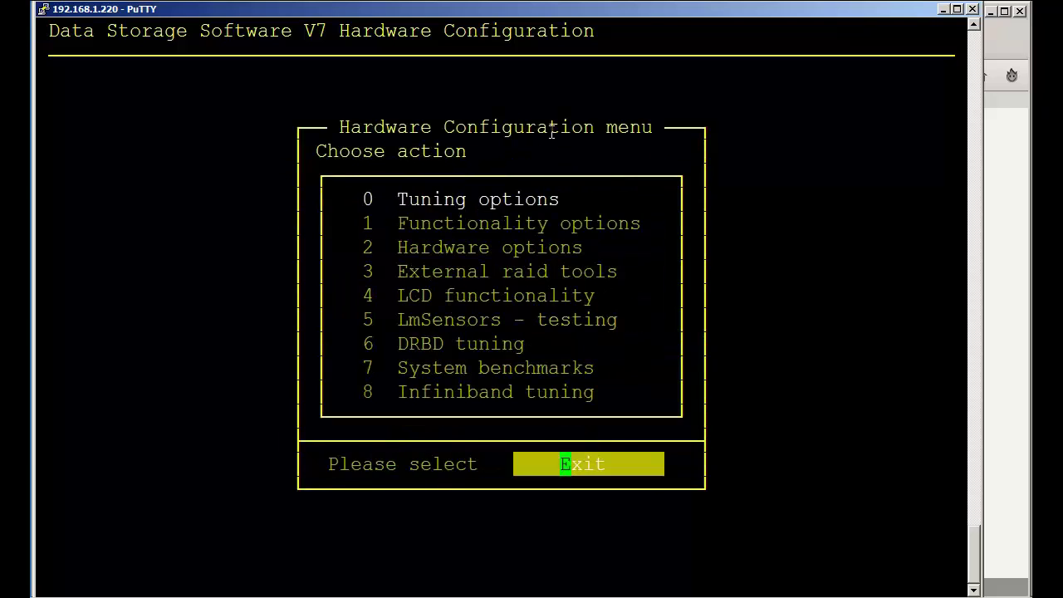
pyautogui.press('Return')
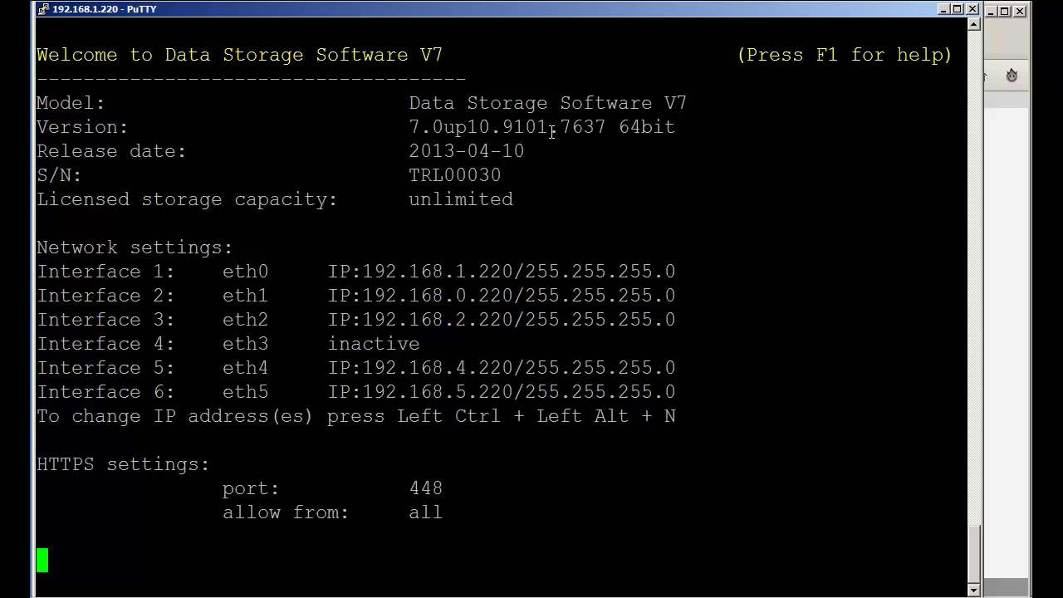
# Step: Check the eth0 adapter info in the console's network setup, including errors, dropped packets, speed and duplex, and leave the setup
pyautogui.hotkey('ctrl', 'alt', 'n')
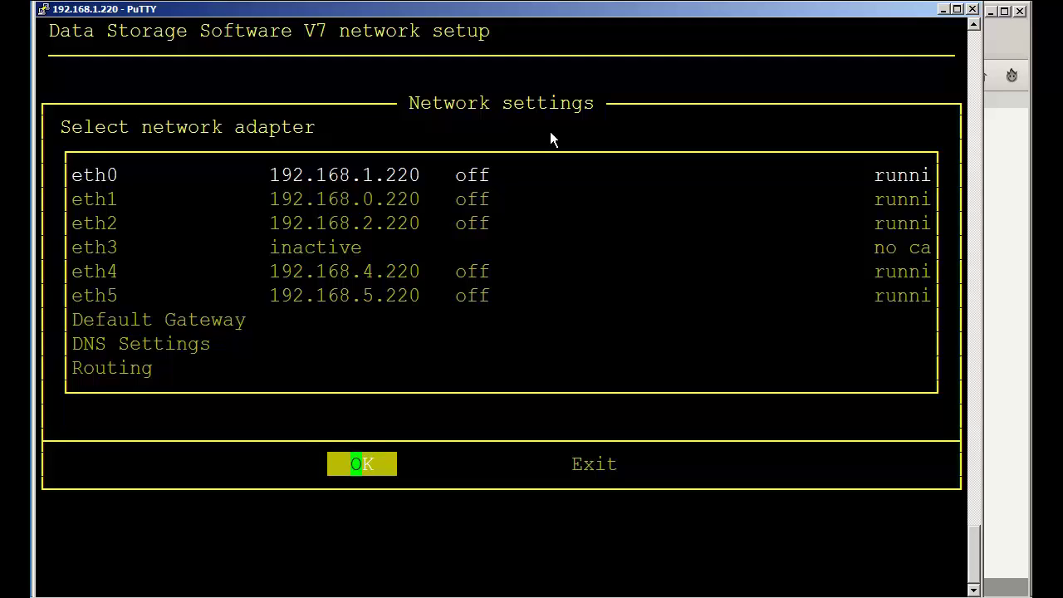
pyautogui.press('Return')
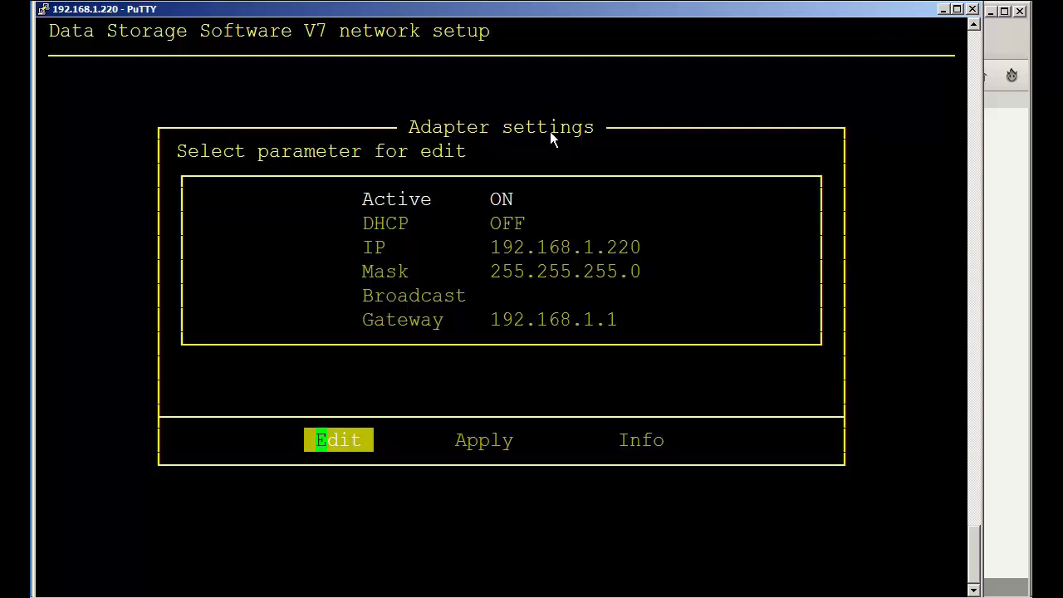
pyautogui.press('Right')
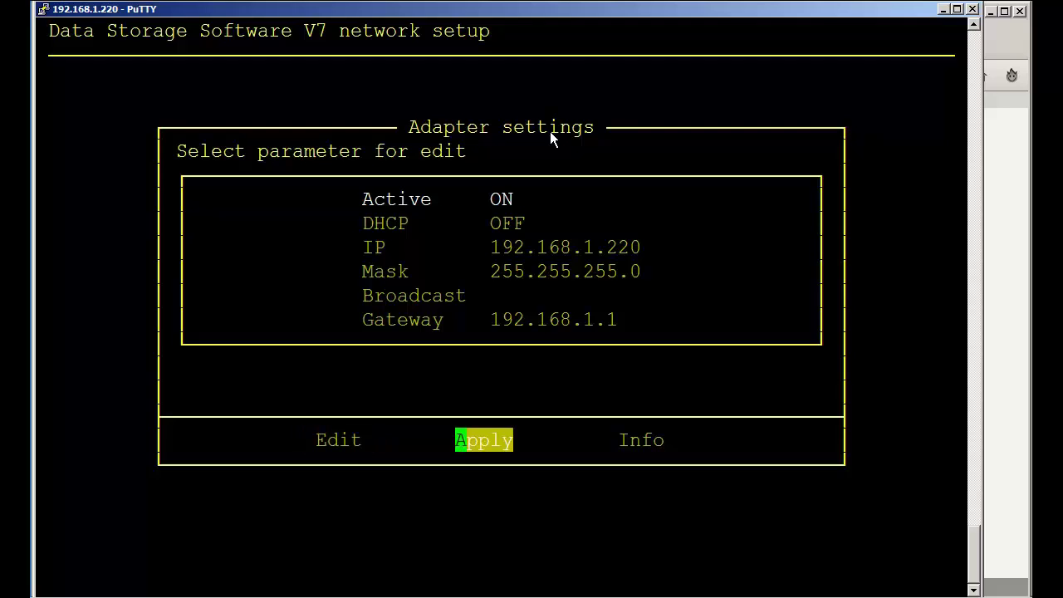
pyautogui.press('Right')
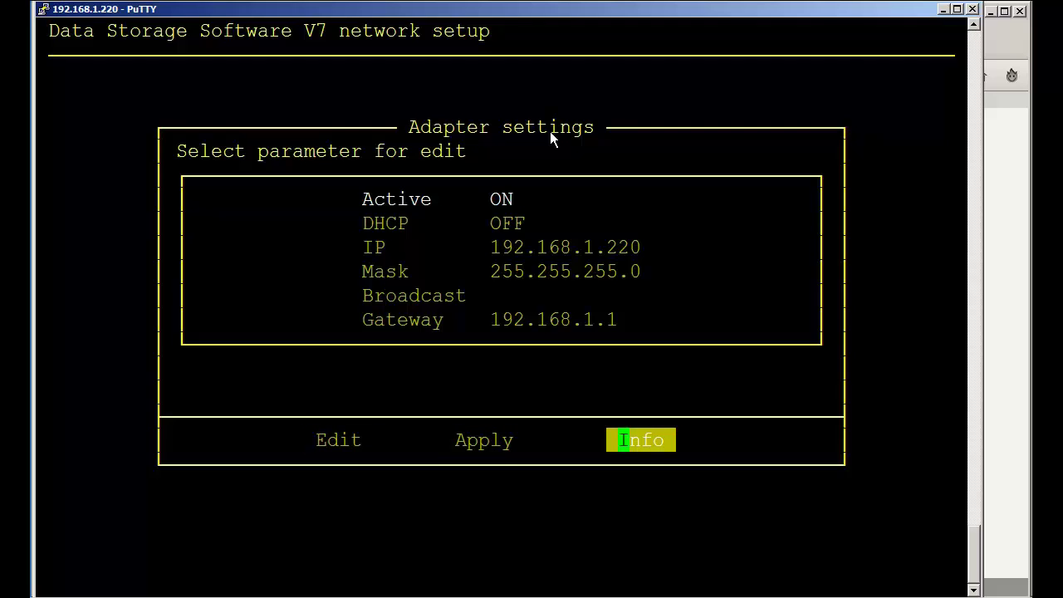
pyautogui.press('Return')
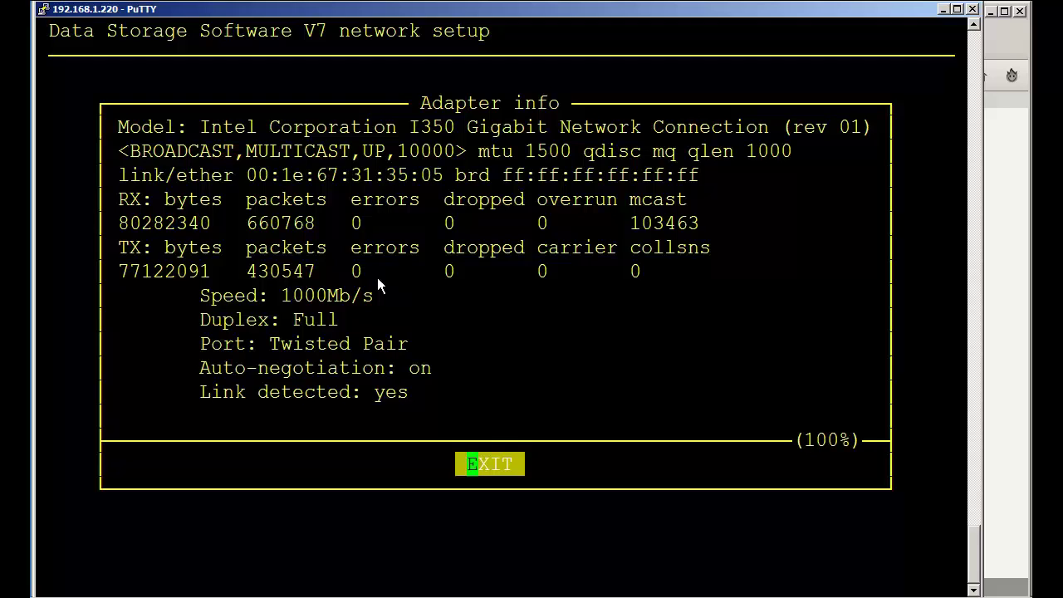
pyautogui.press('Return')
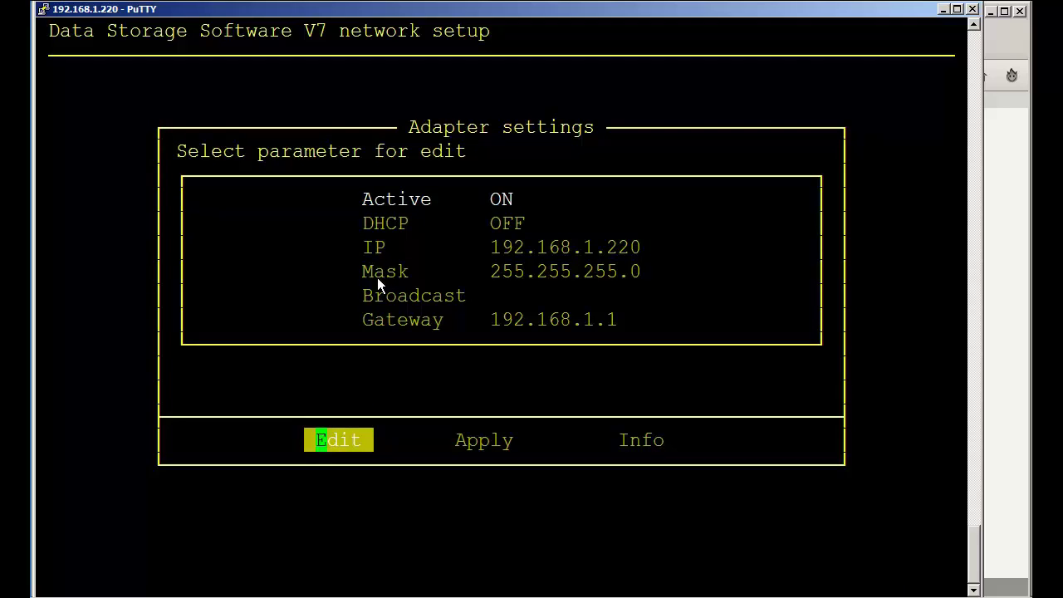
pyautogui.press('Return')
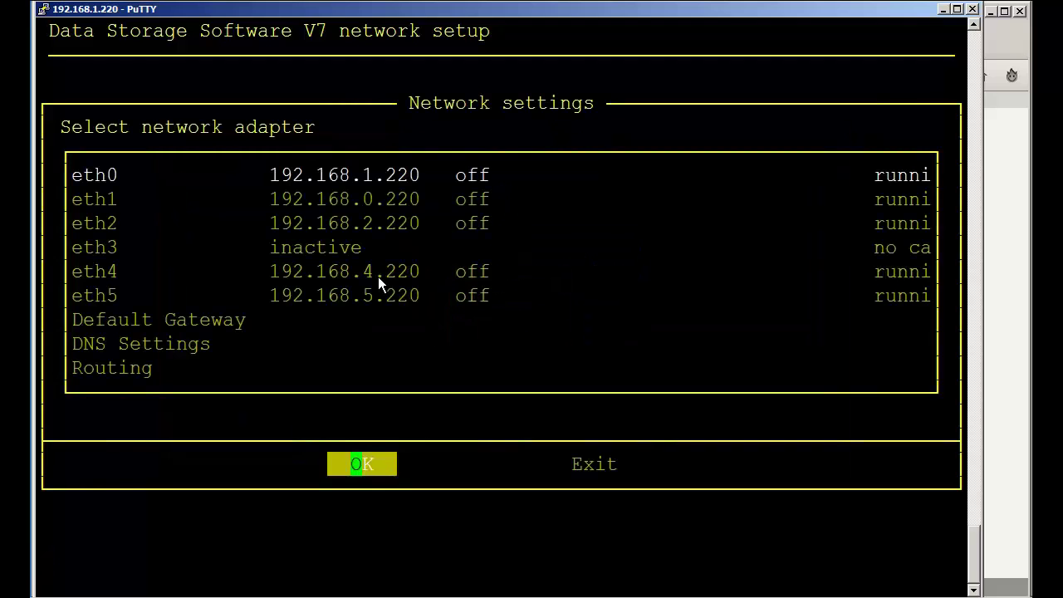
pyautogui.press('Return')
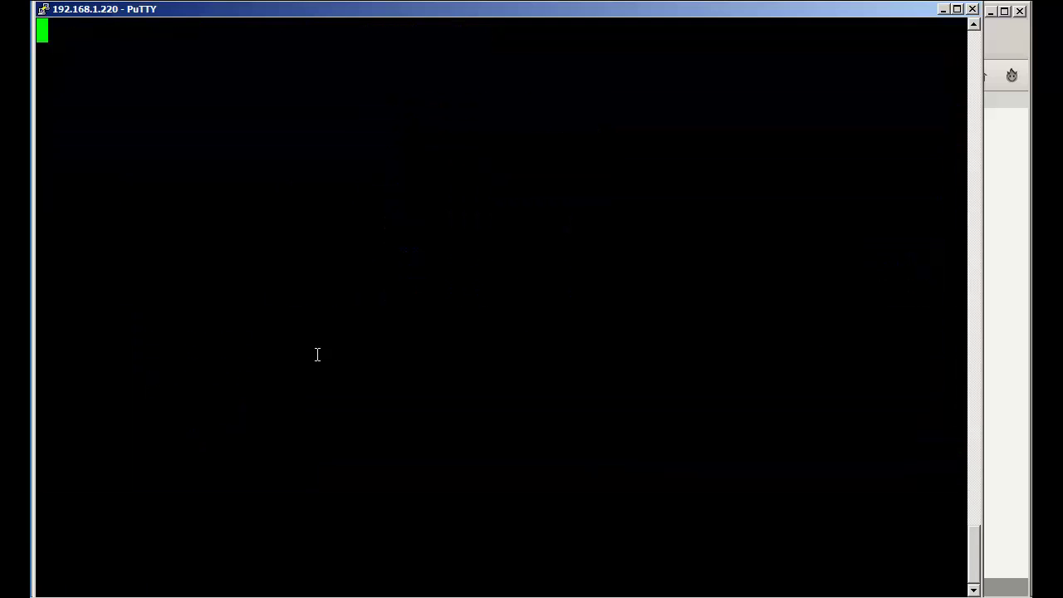
# Step: Return to the 1-scsi-session-Targets.tar.gz archive in WinRAR and view user_activities.log from its main folder
pyautogui.click(359, 594)
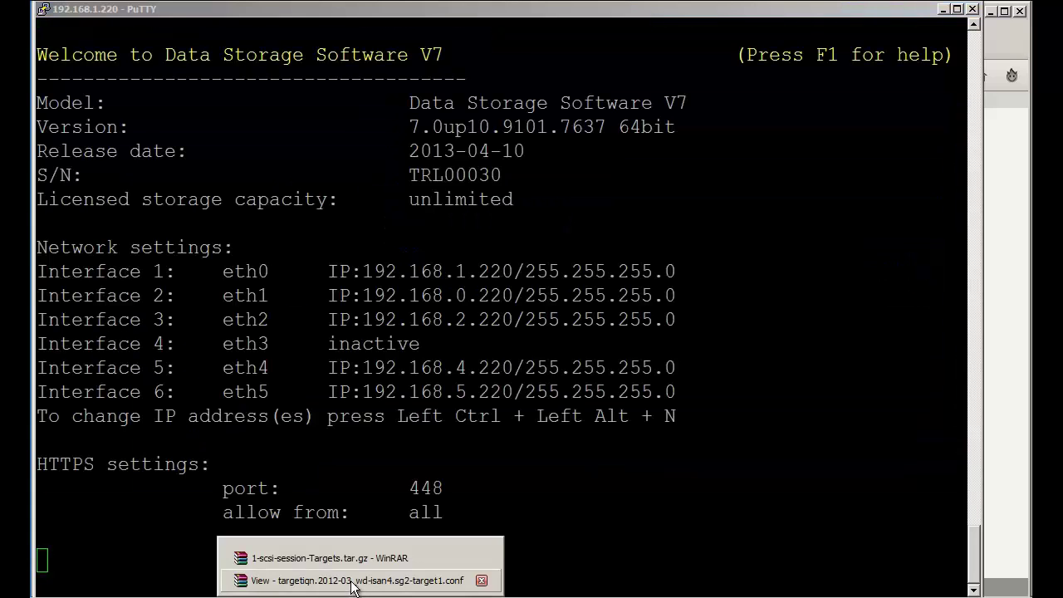
pyautogui.click(357, 558)
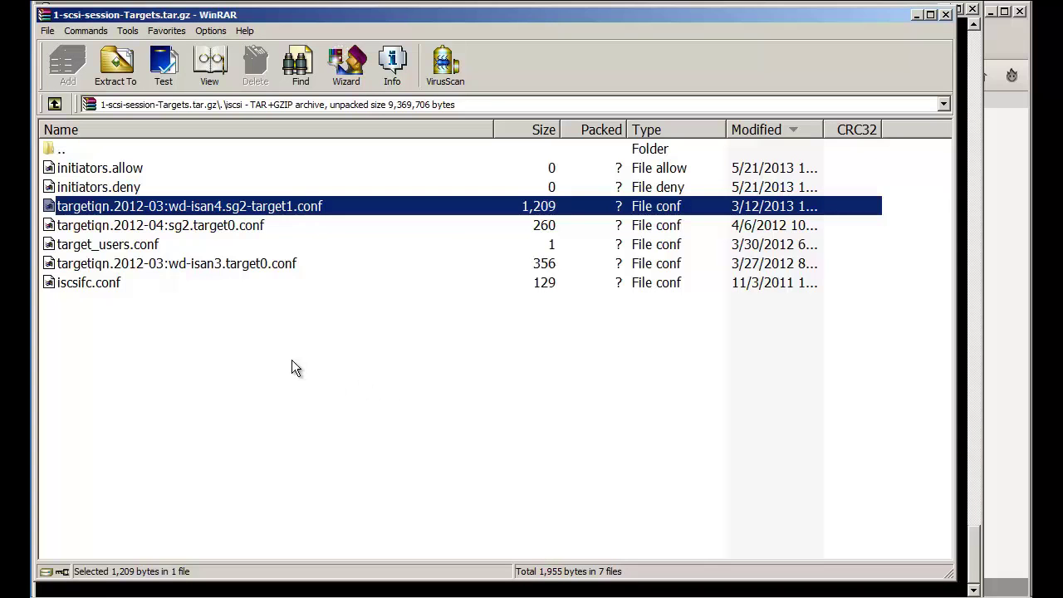
pyautogui.doubleClick(63, 150)
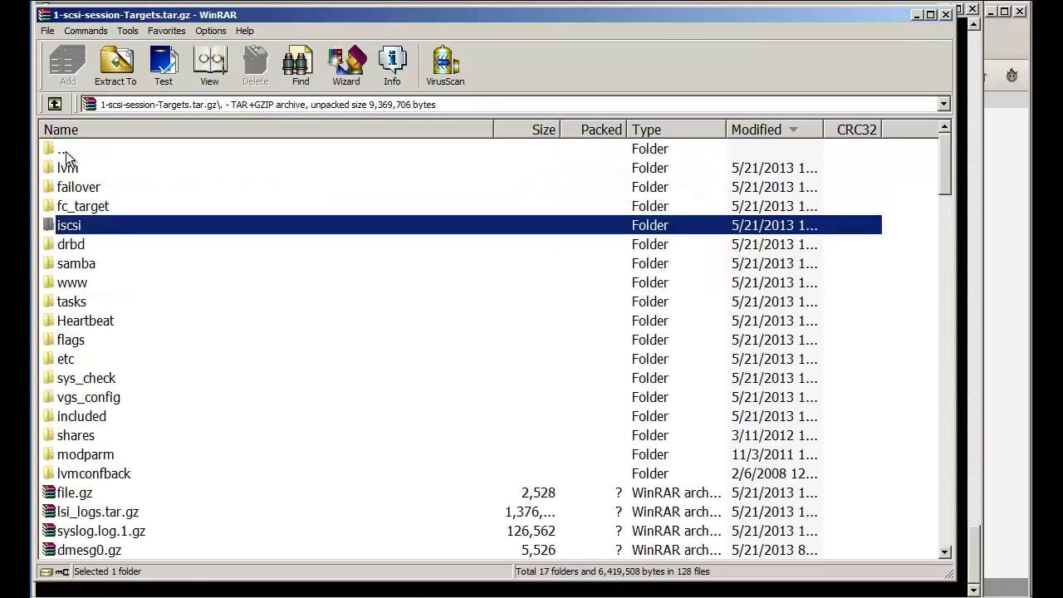
pyautogui.scroll(-14, 194, 295)
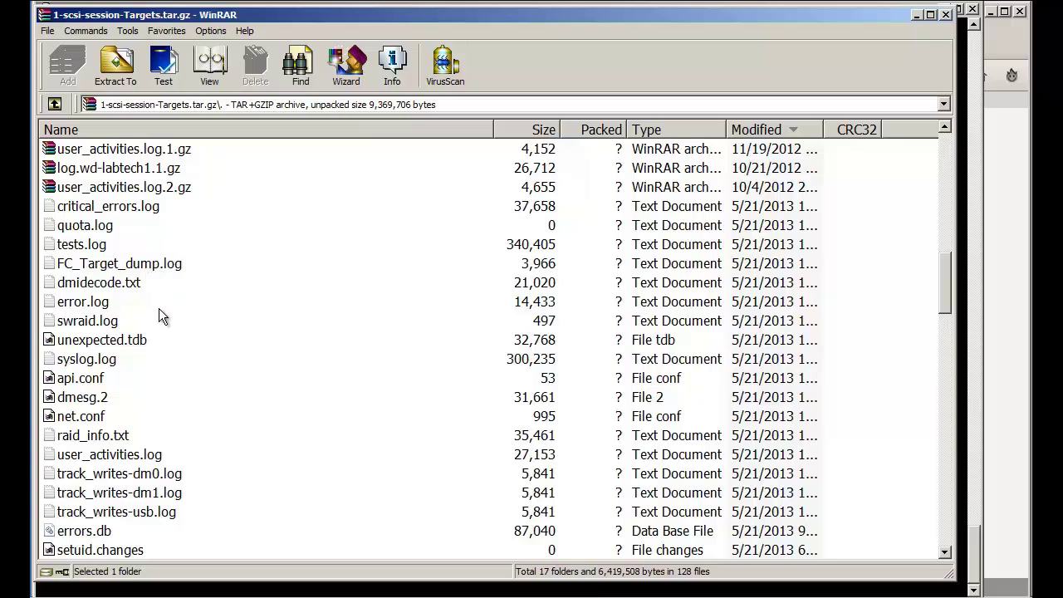
pyautogui.scroll(1, 160, 308)
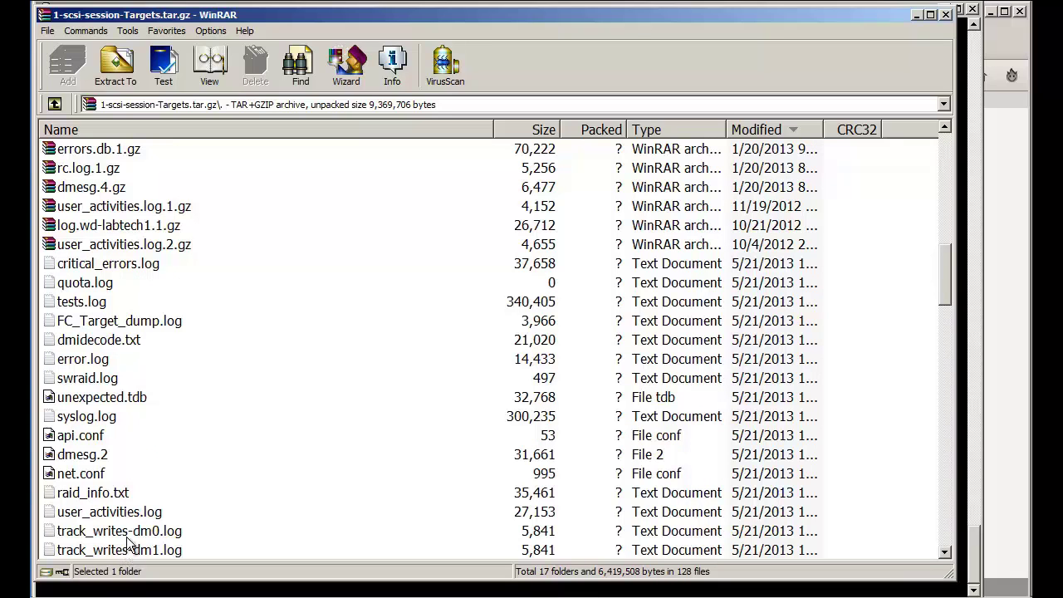
pyautogui.click(133, 511)
pyautogui.rightClick(133, 511)
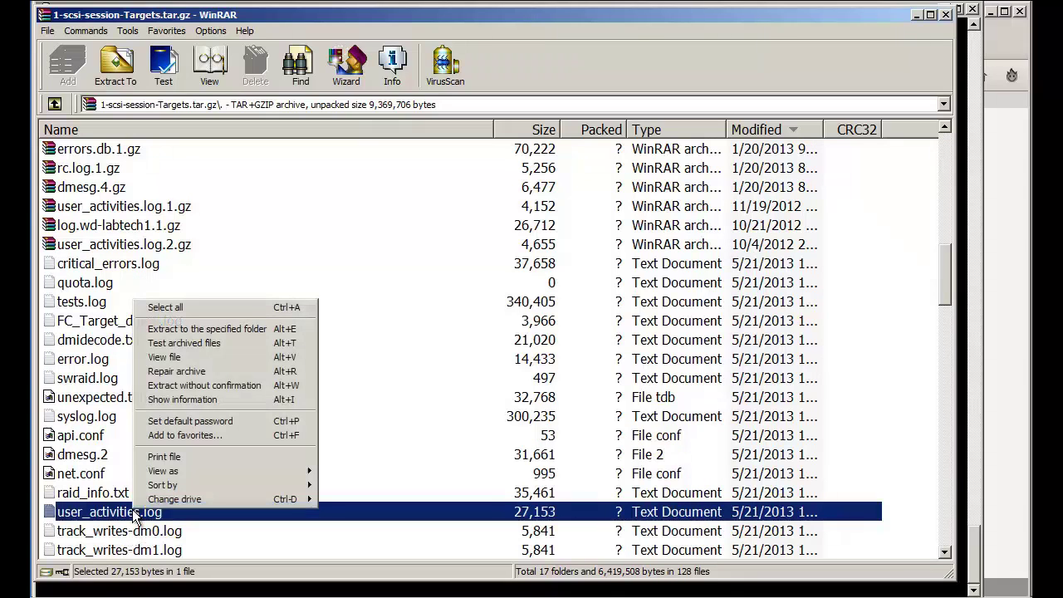
pyautogui.click(165, 357)
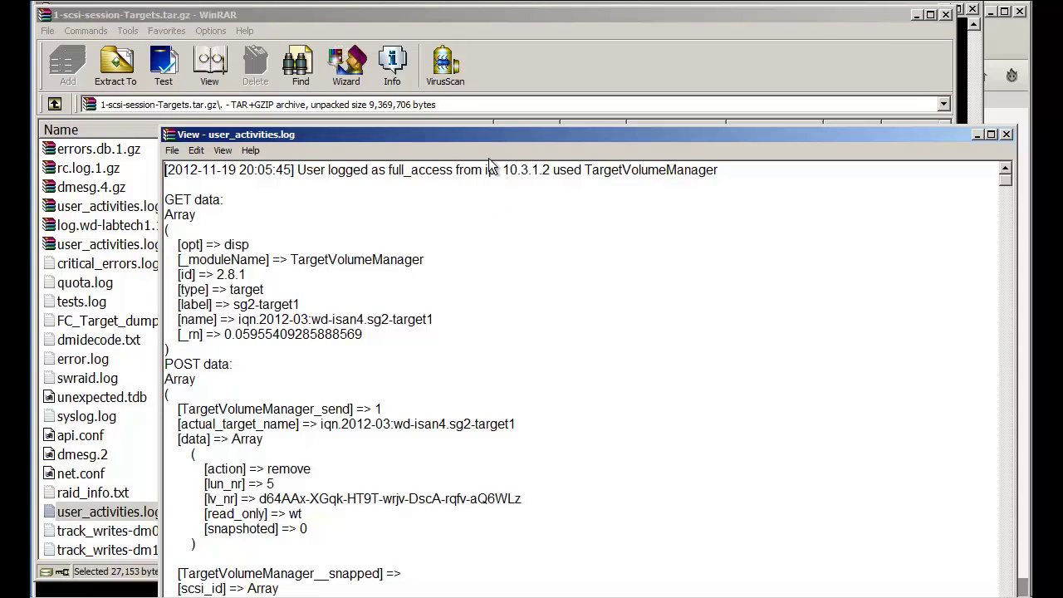
# Step: Examine the TargetVolumeManager entries in user_activities.log for the LUN remove and add actions, and close the log
pyautogui.moveTo(473, 138); pyautogui.dragTo(410, 60)
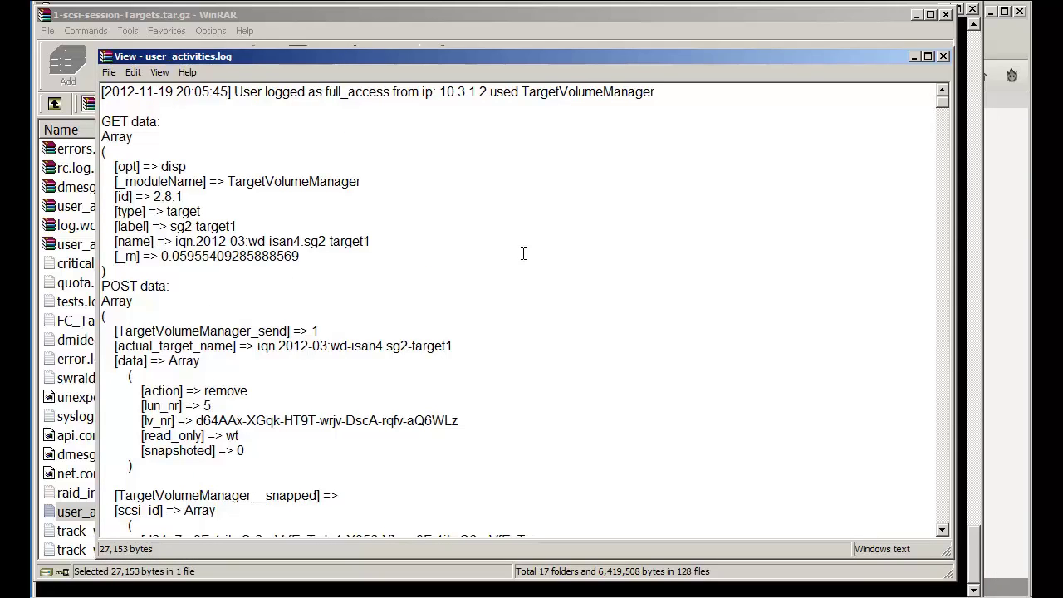
pyautogui.scroll(-1, 417, 346)
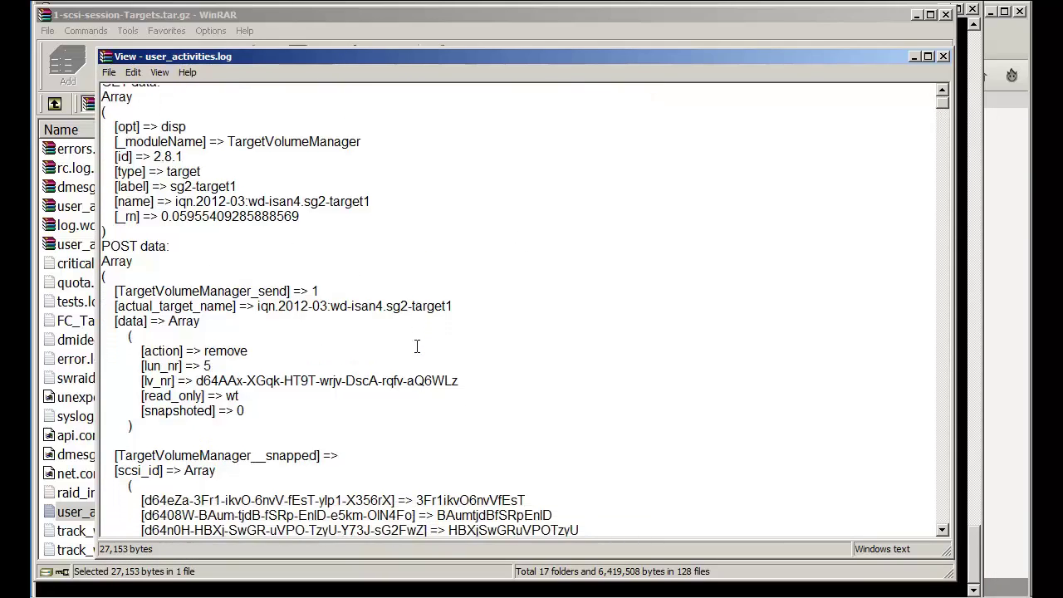
pyautogui.scroll(-5, 417, 346)
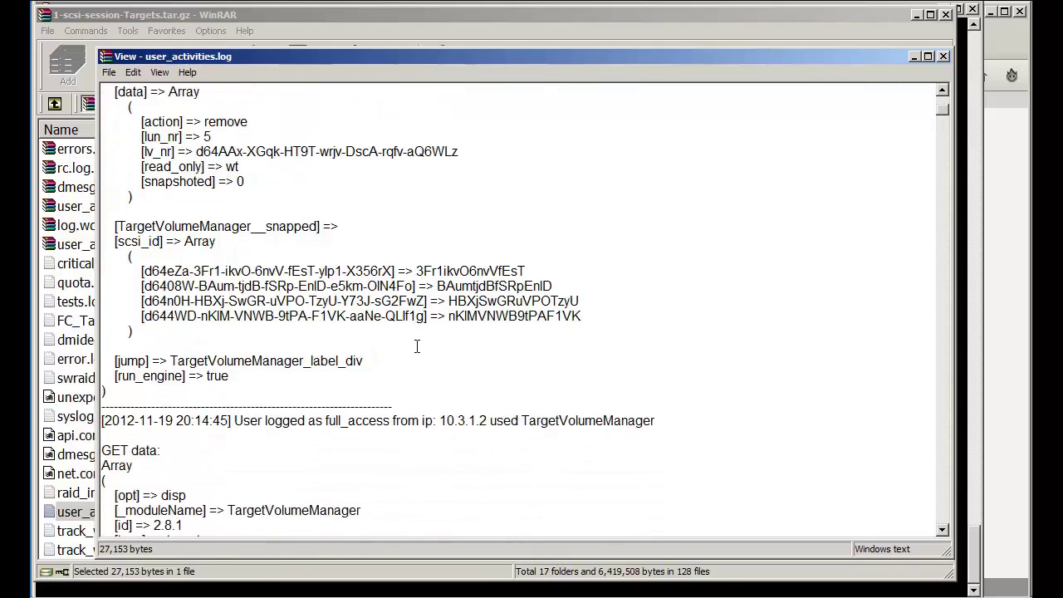
pyautogui.scroll(-3, 417, 346)
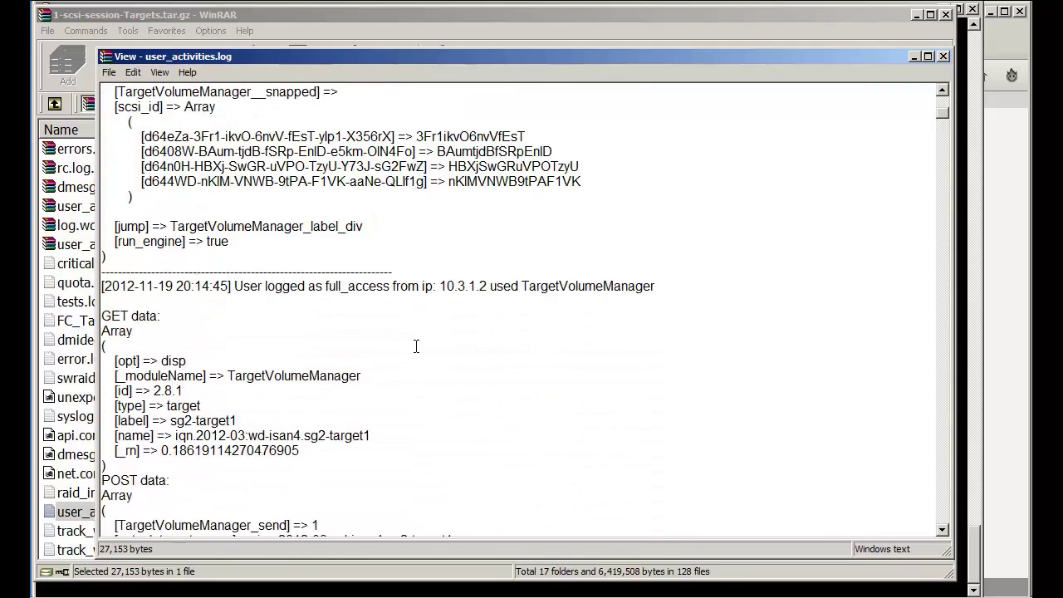
pyautogui.scroll(-4, 416, 347)
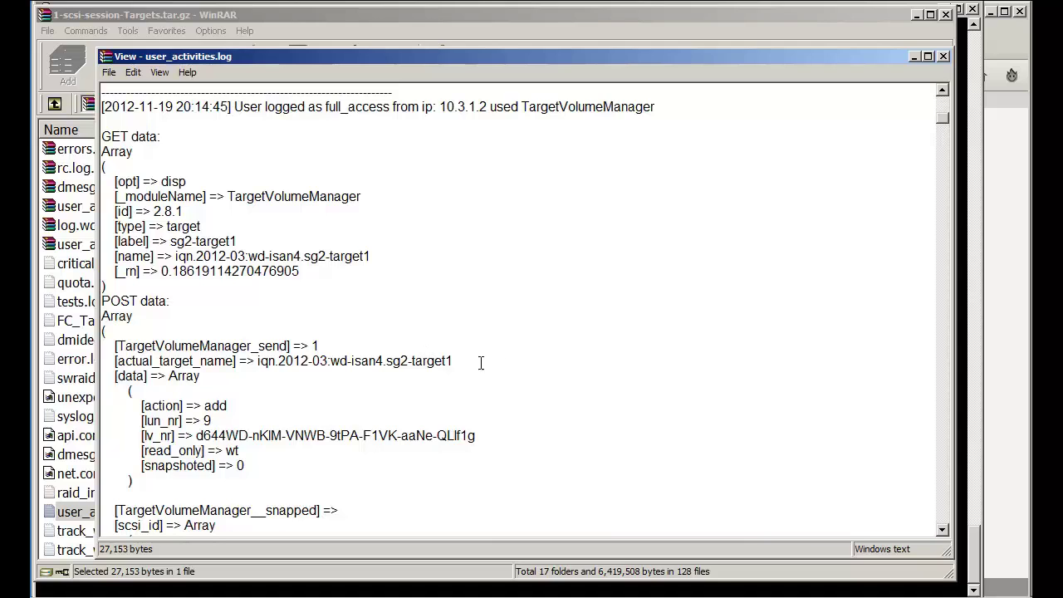
pyautogui.click(942, 56)
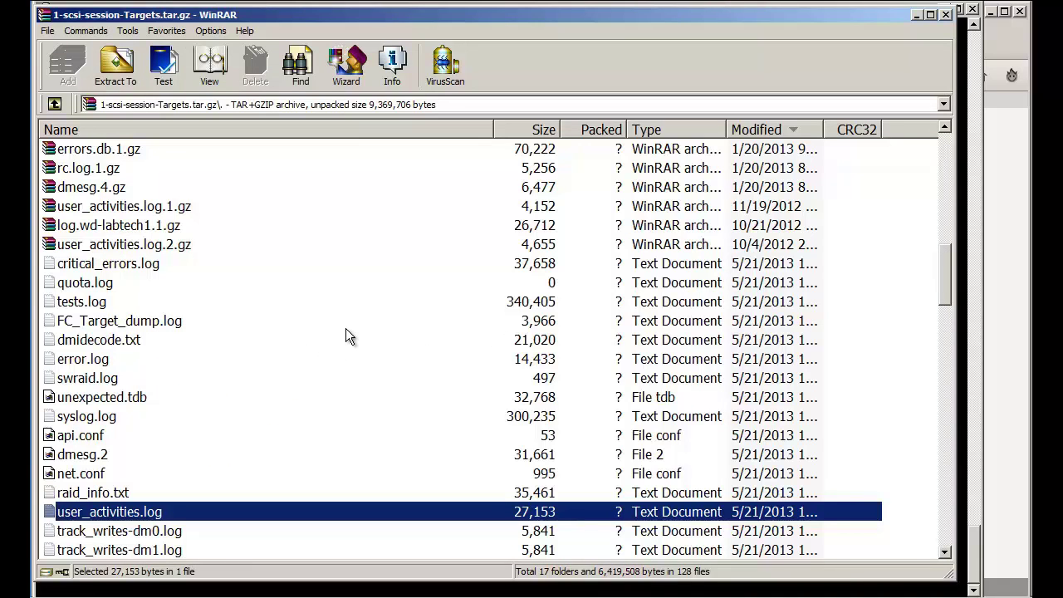
# Step: Locate the compressed dmesg logs in the archive's file list and select dmesg0.gz
pyautogui.scroll(3, 346, 330)
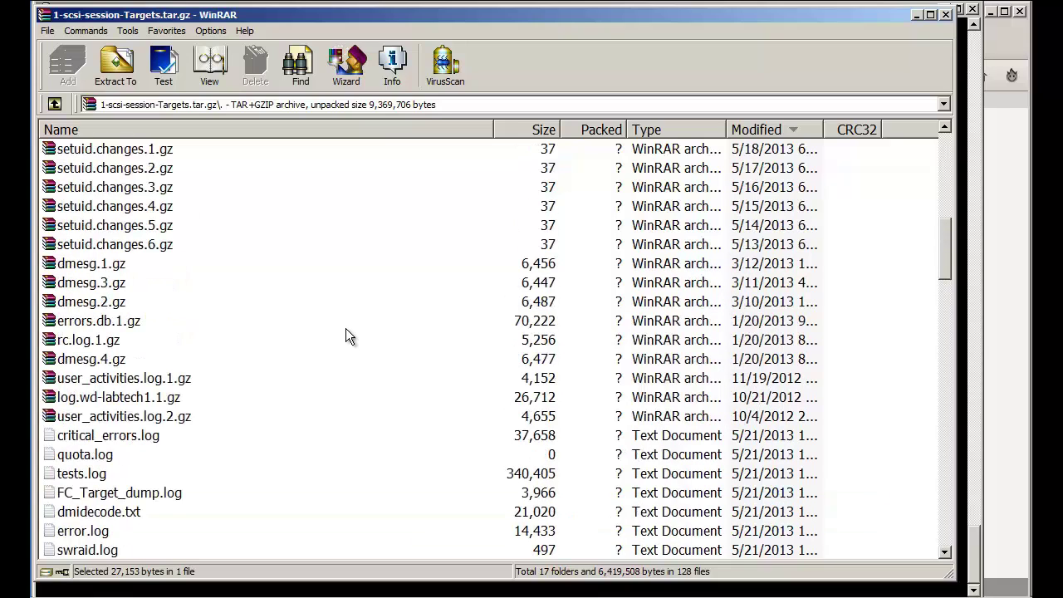
pyautogui.scroll(3, 346, 334)
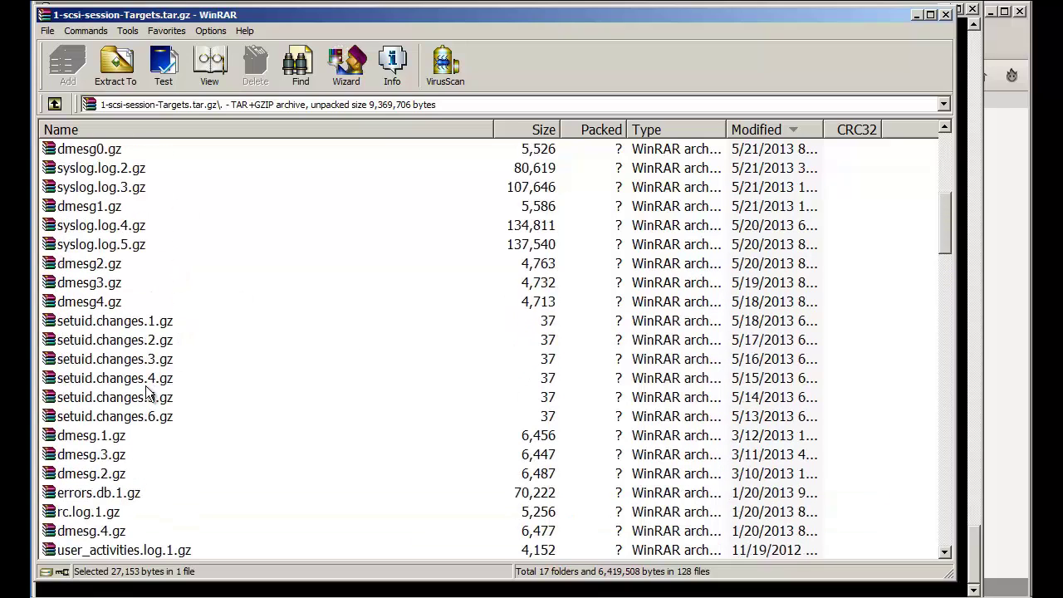
pyautogui.click(116, 437)
pyautogui.scroll(3, 190, 358)
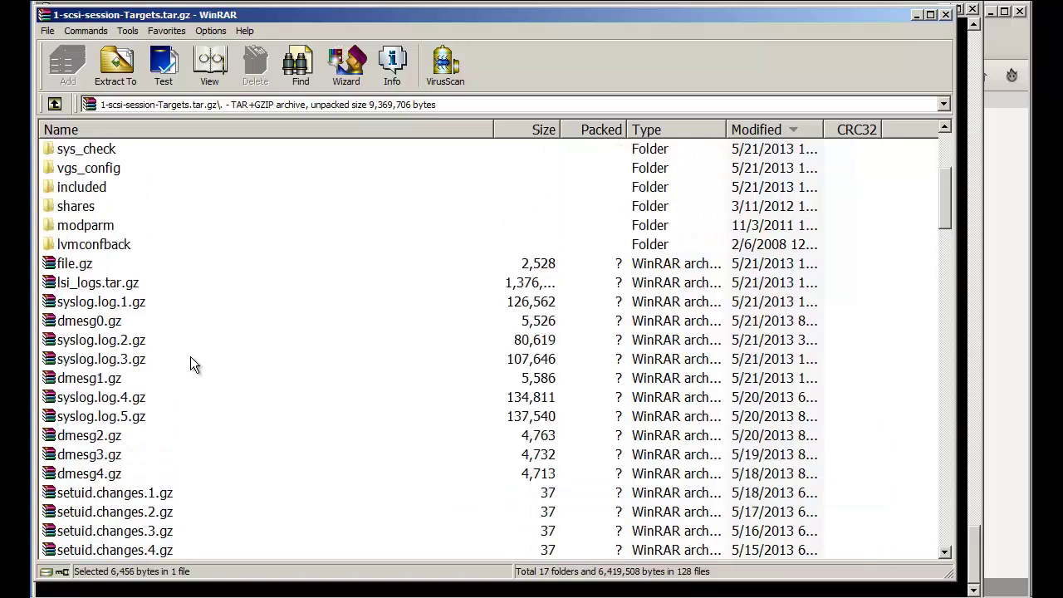
pyautogui.click(103, 326)
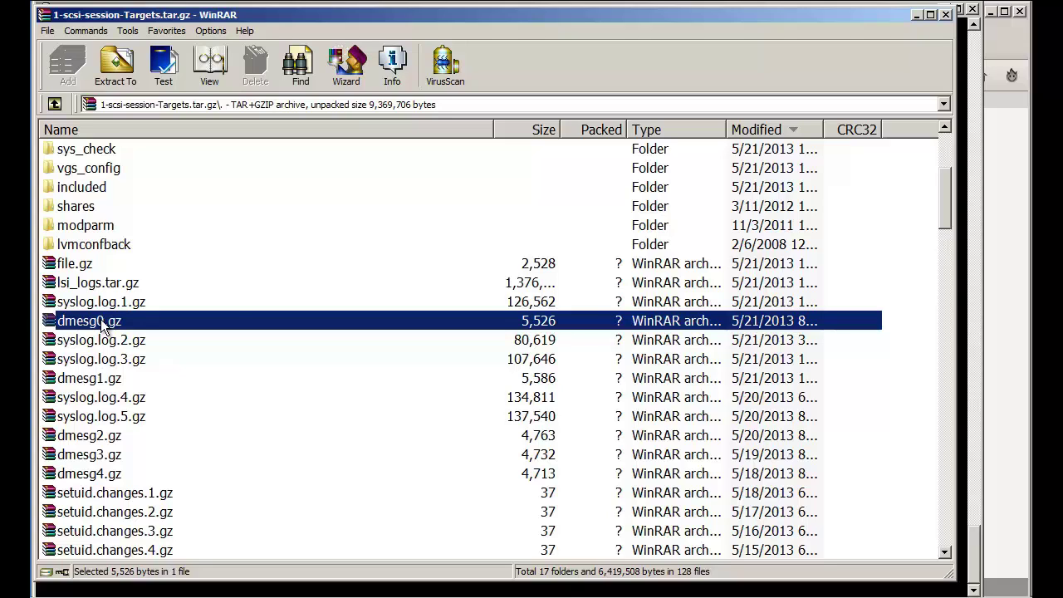
# Step: Close the archive and open 2-Failover-Primary-Bad-NIC.tar.gz from the LOGS folder in WinRAR
pyautogui.click(945, 15)
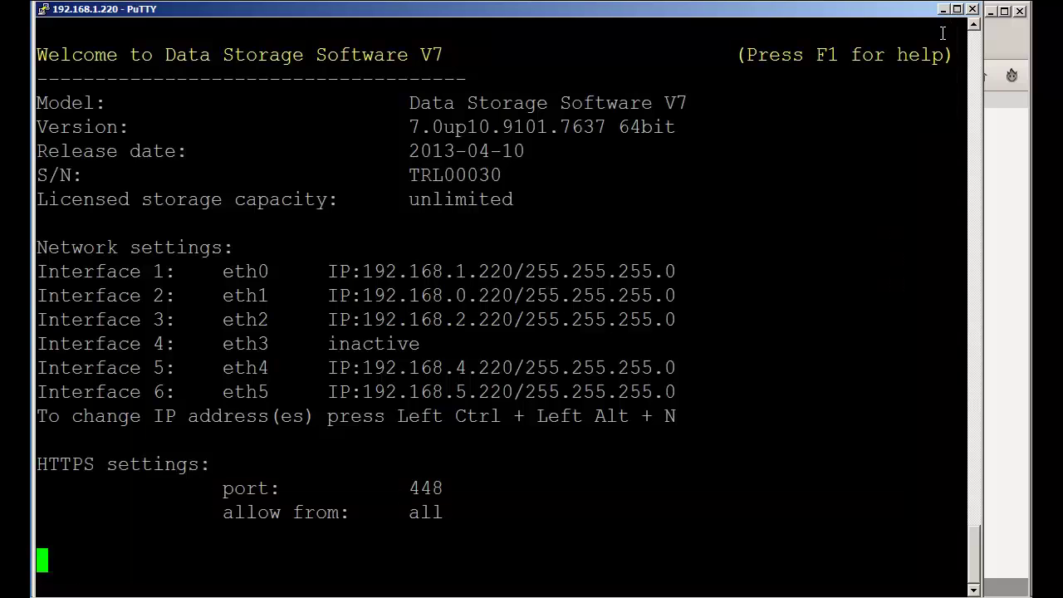
pyautogui.hotkey('alt', 'Tab')
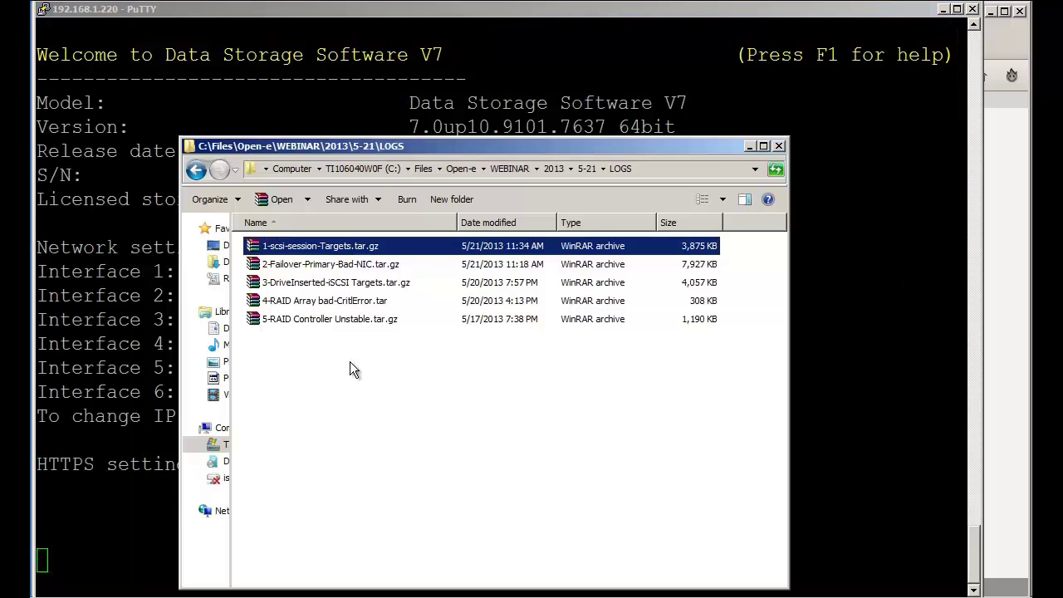
pyautogui.click(322, 266)
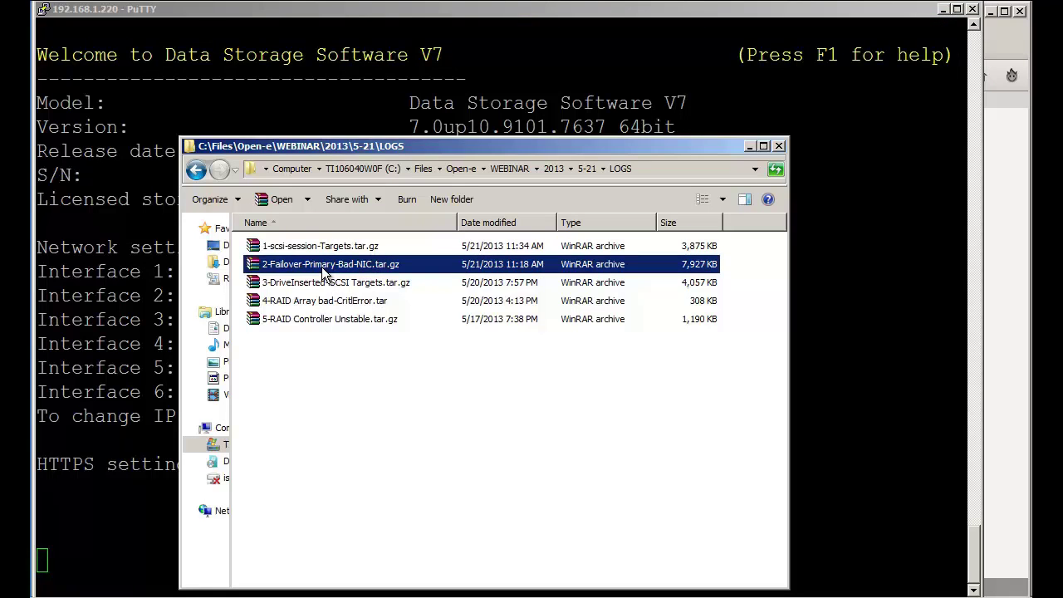
pyautogui.rightClick(322, 268)
pyautogui.click(349, 277)
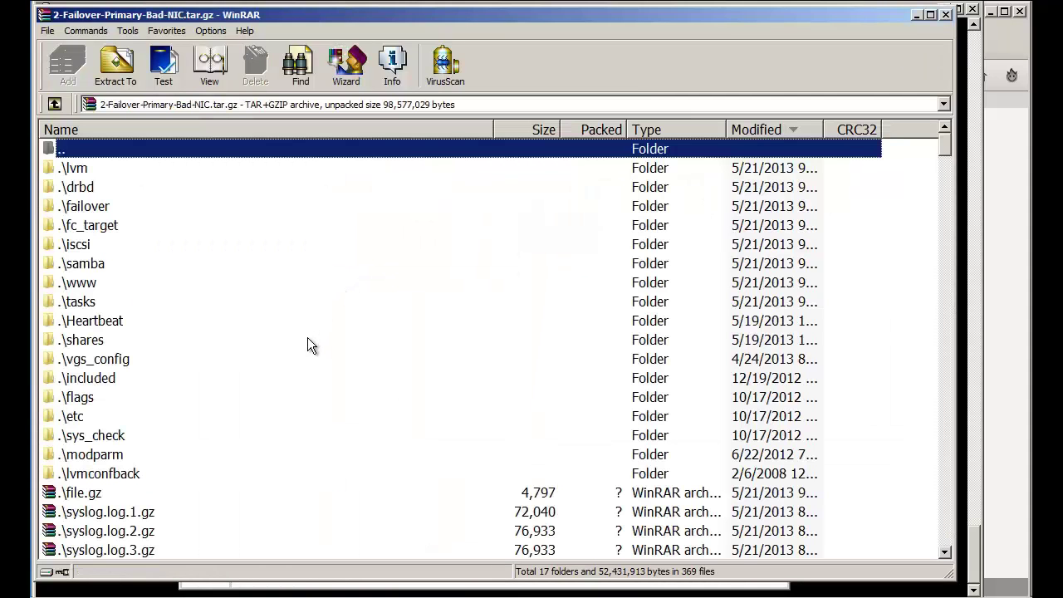
# Step: Compare the modification dates of dmesg0.gz, dmesg1.gz and dmesg2.gz in the failover archive
pyautogui.scroll(-4, 305, 341)
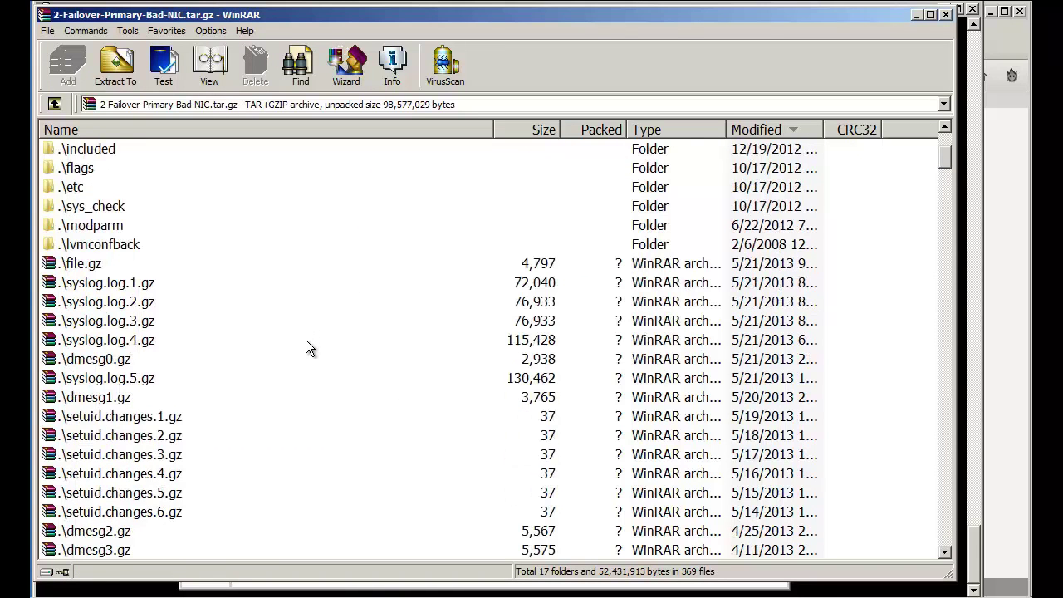
pyautogui.scroll(-5, 306, 339)
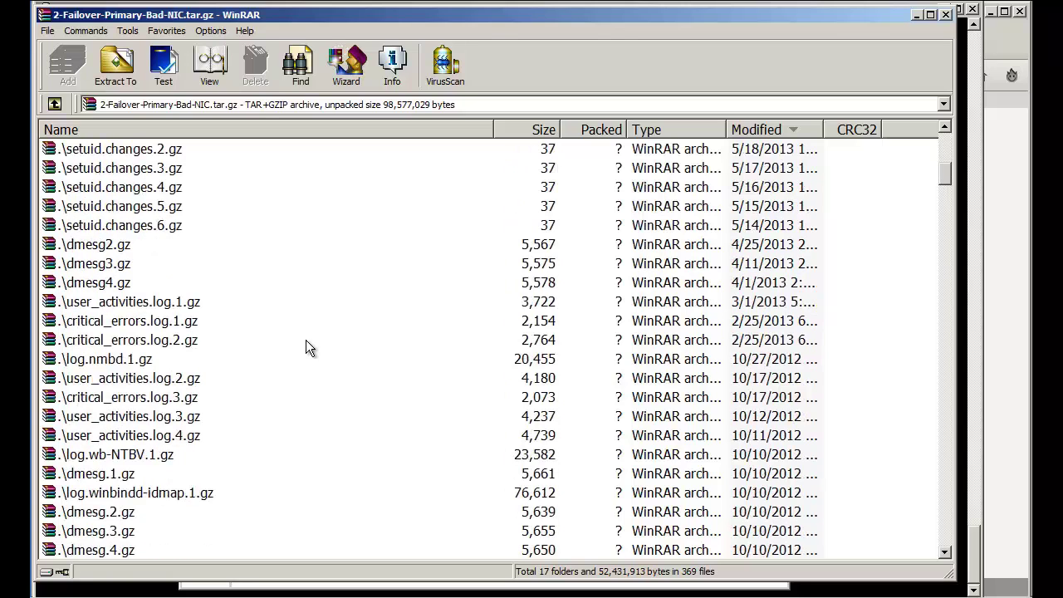
pyautogui.scroll(4, 305, 339)
pyautogui.scroll(2, 170, 282)
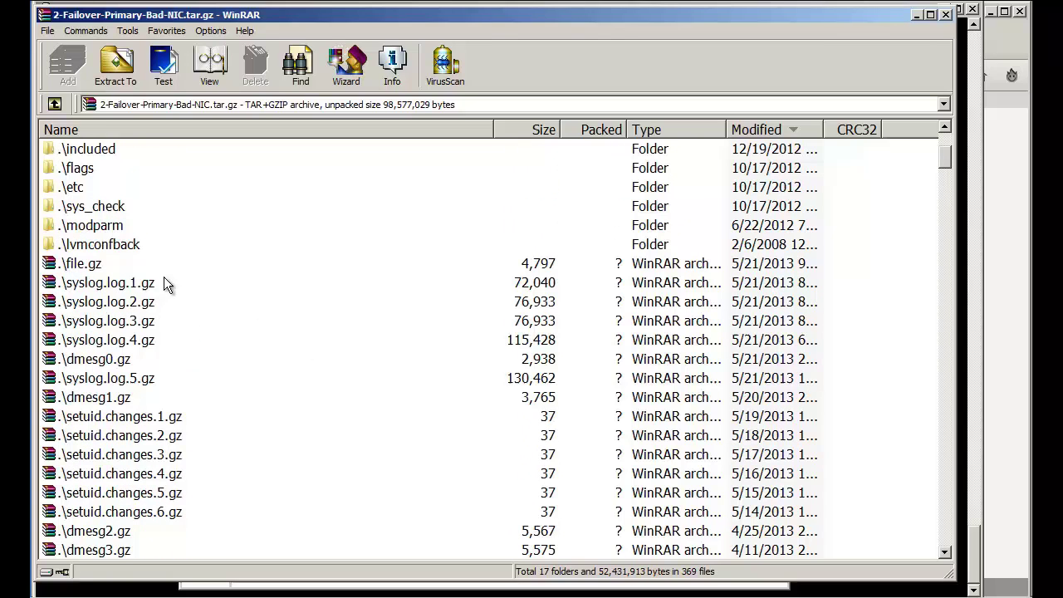
pyautogui.click(123, 360)
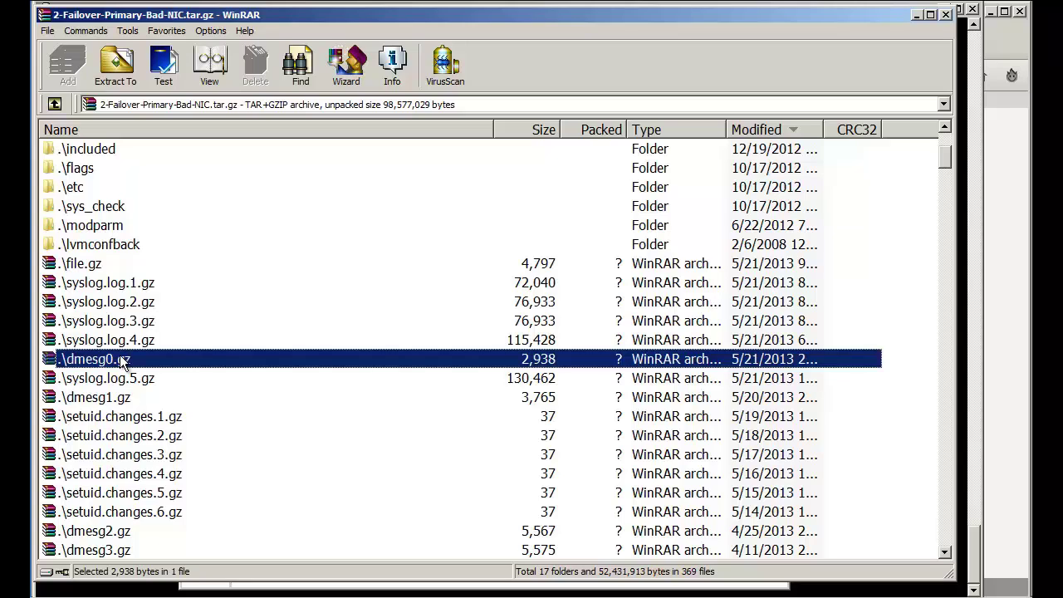
pyautogui.click(122, 406)
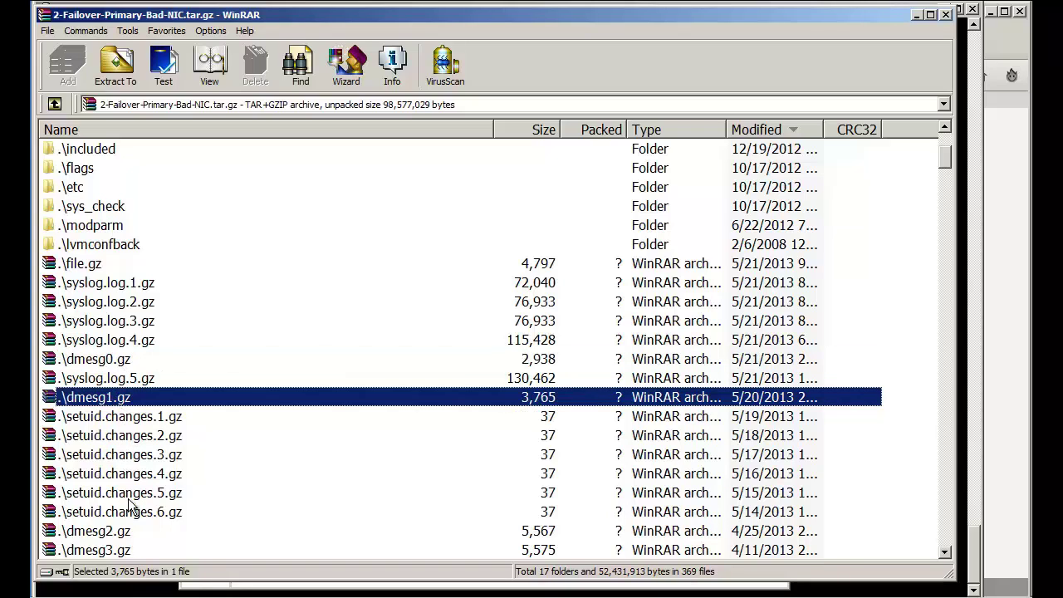
pyautogui.click(121, 533)
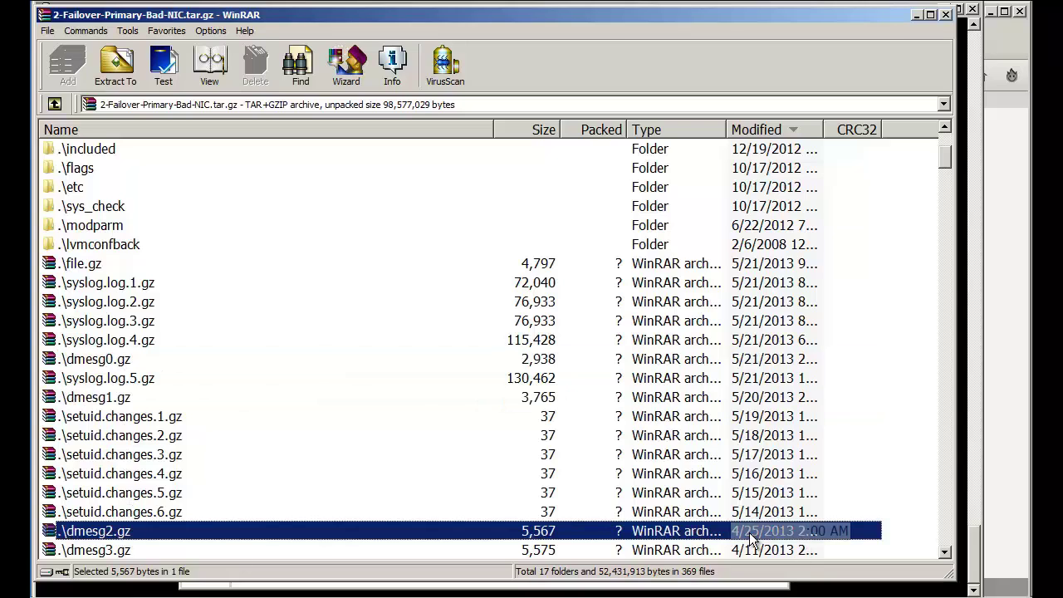
pyautogui.click(103, 400)
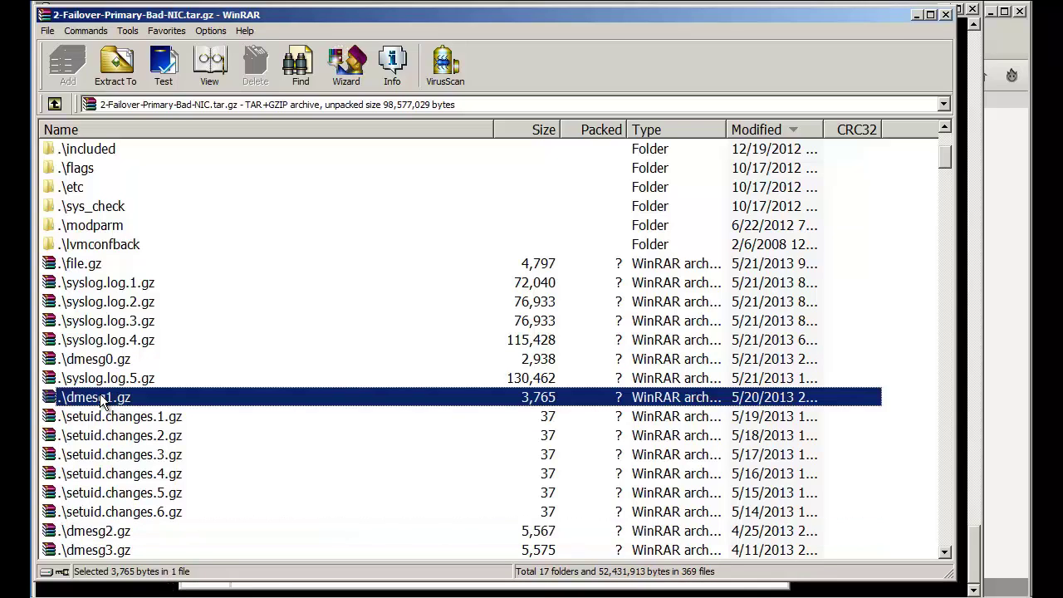
# Step: Locate critical_errors.log in the failover archive and view its contents
pyautogui.scroll(-4, 152, 418)
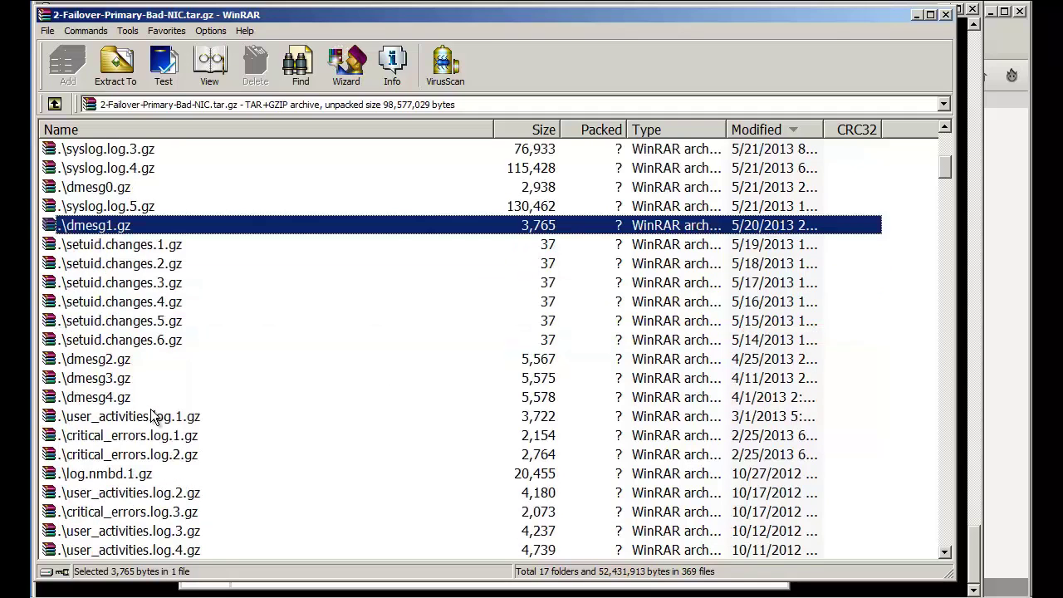
pyautogui.scroll(-6, 152, 417)
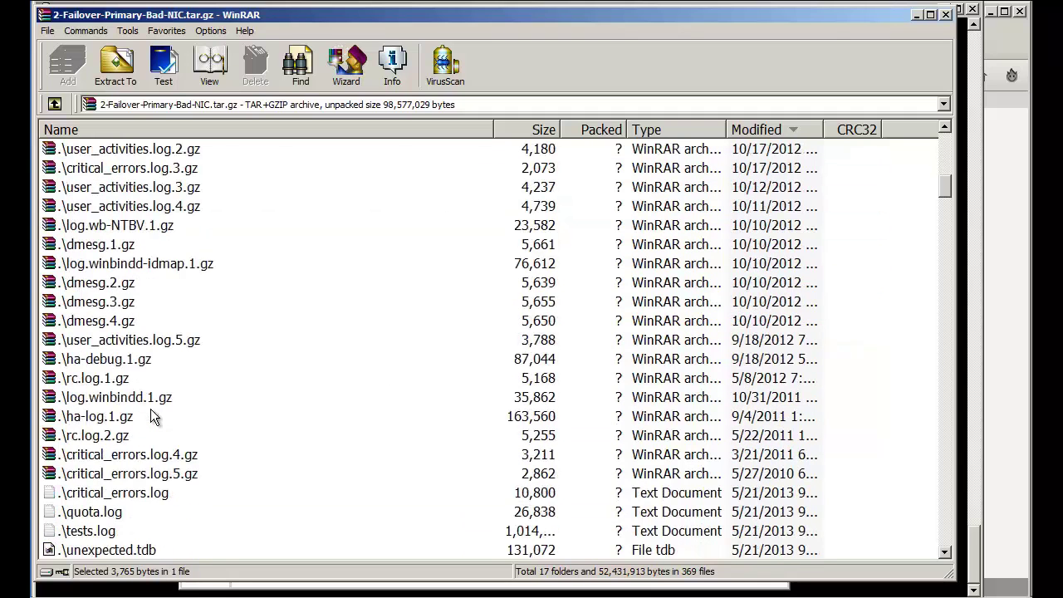
pyautogui.click(144, 438)
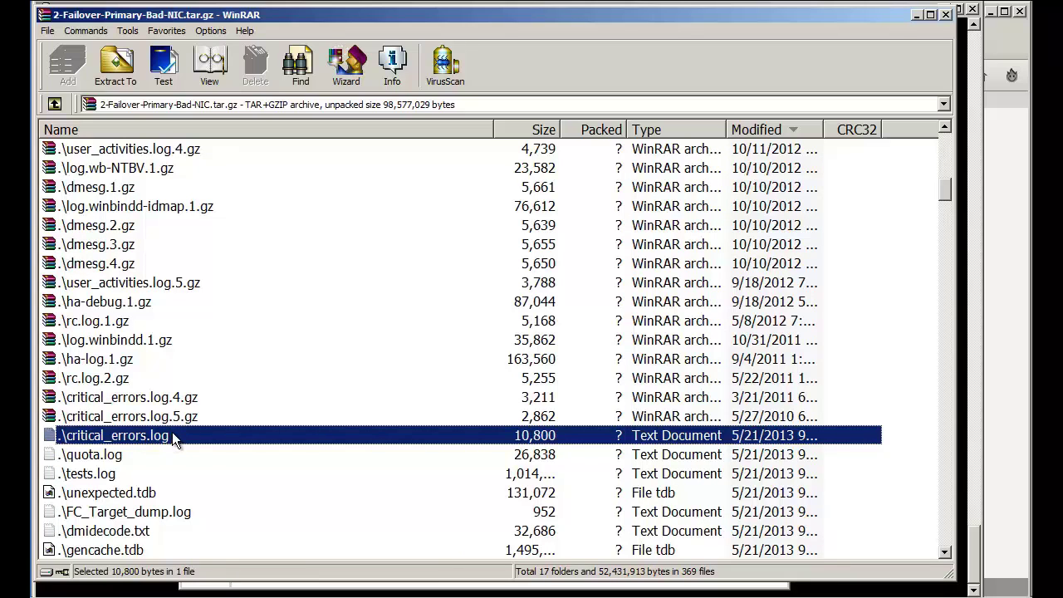
pyautogui.rightClick(172, 432)
pyautogui.click(205, 282)
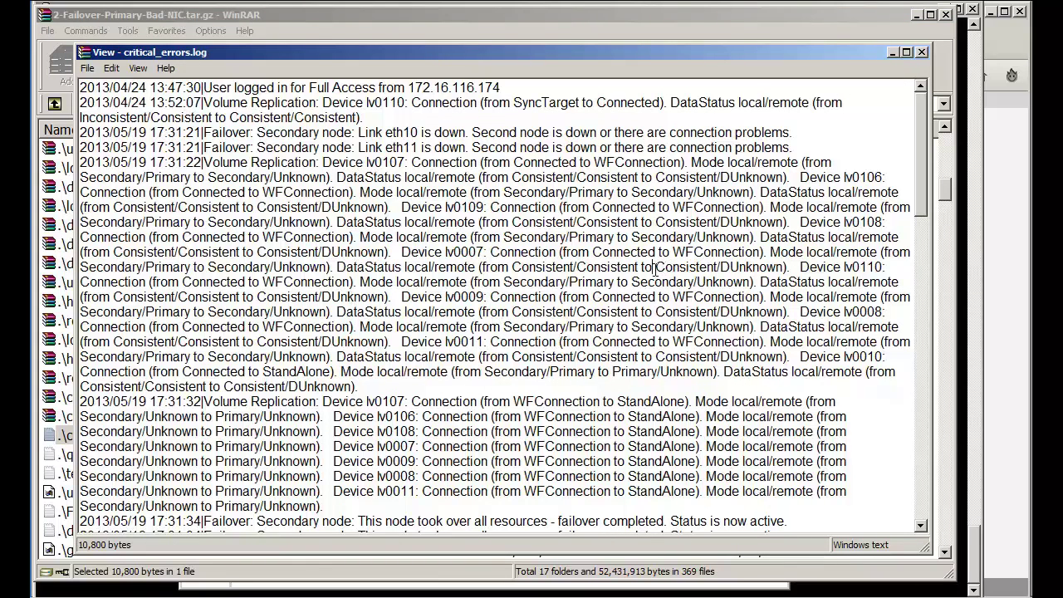
# Step: Examine the replication data status and the eth10 and eth11 link entries in critical_errors.log, highlighting the relevant text
pyautogui.moveTo(654, 269); pyautogui.dragTo(784, 266)
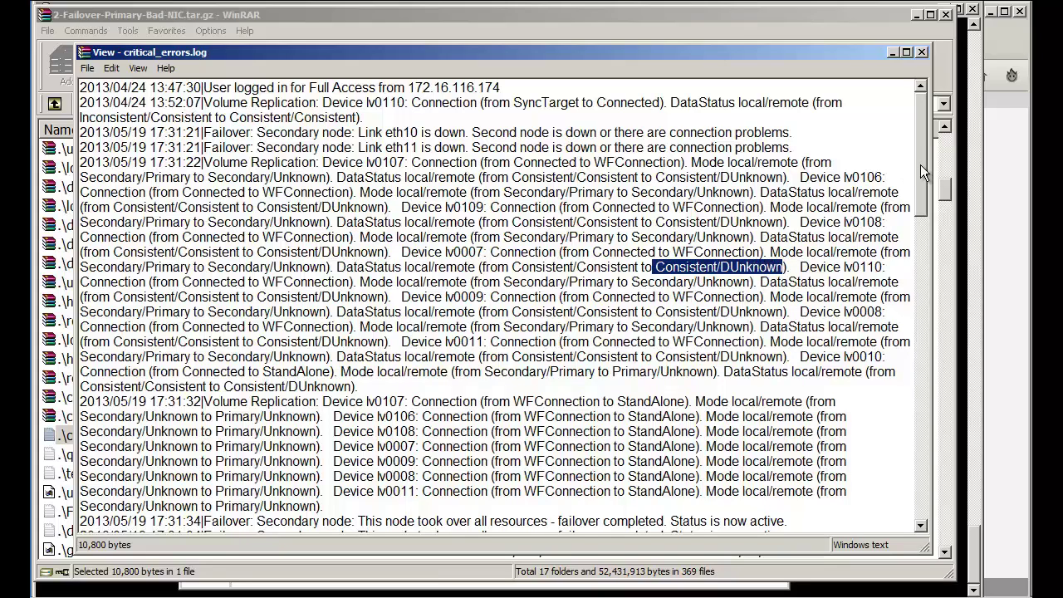
pyautogui.moveTo(920, 163); pyautogui.dragTo(921, 165)
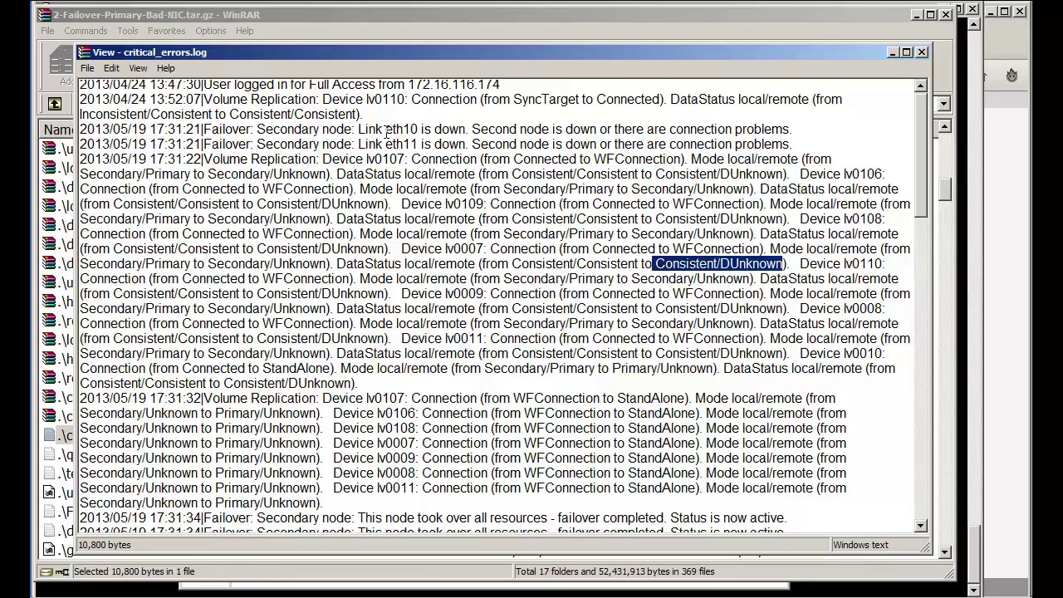
pyautogui.moveTo(385, 132); pyautogui.dragTo(449, 131)
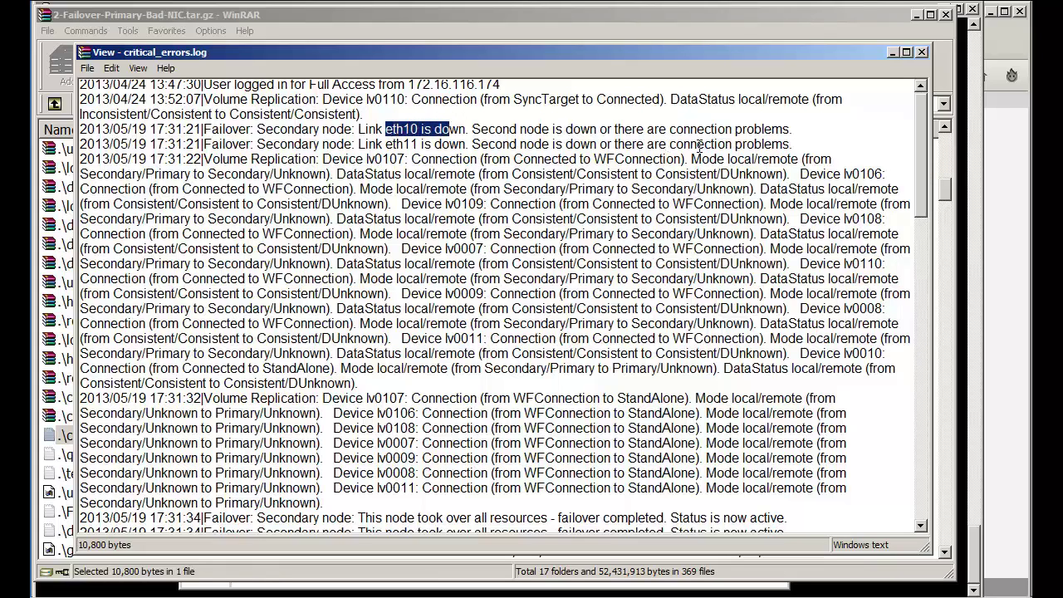
pyautogui.moveTo(795, 145); pyautogui.dragTo(534, 145)
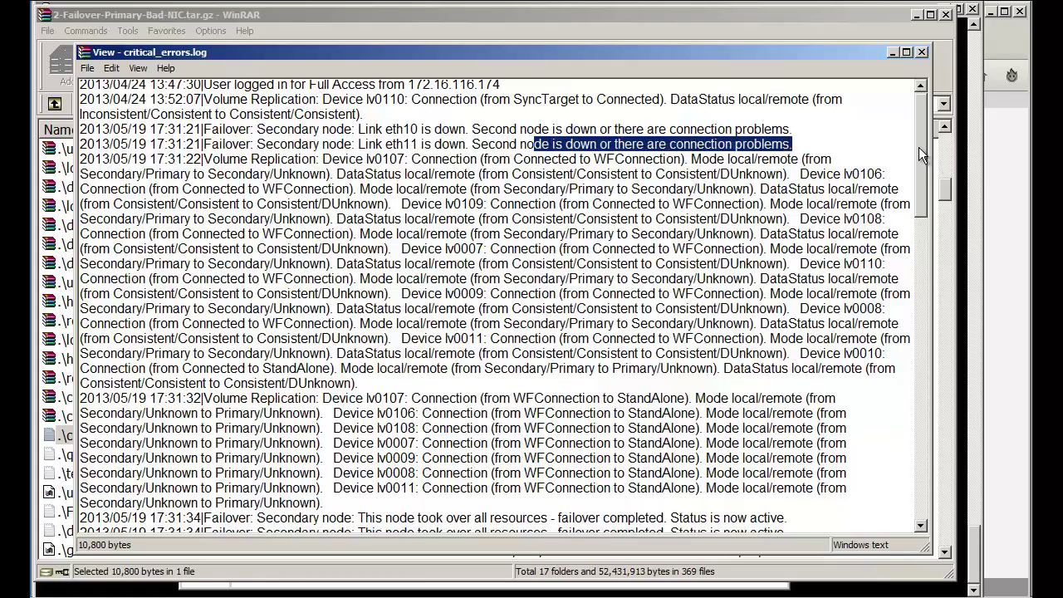
# Step: Examine the failover takeover entries and the Call Trace in critical_errors.log, highlighting the Call Trace heading, watchdog and irq_exit text
pyautogui.moveTo(922, 147); pyautogui.dragTo(920, 247)
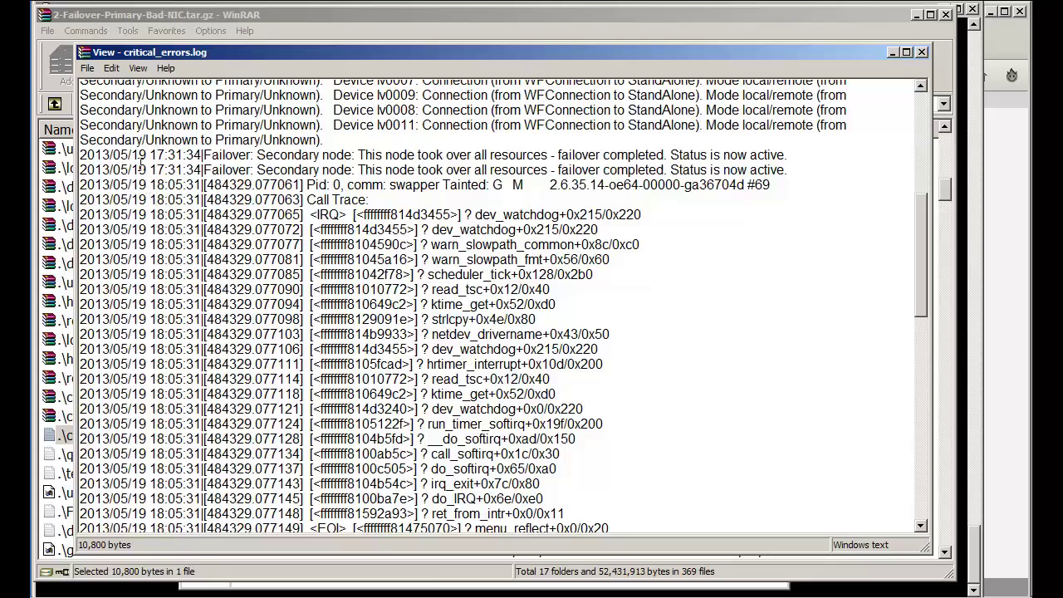
pyautogui.moveTo(131, 158); pyautogui.dragTo(147, 158)
pyautogui.moveTo(308, 200); pyautogui.dragTo(371, 200)
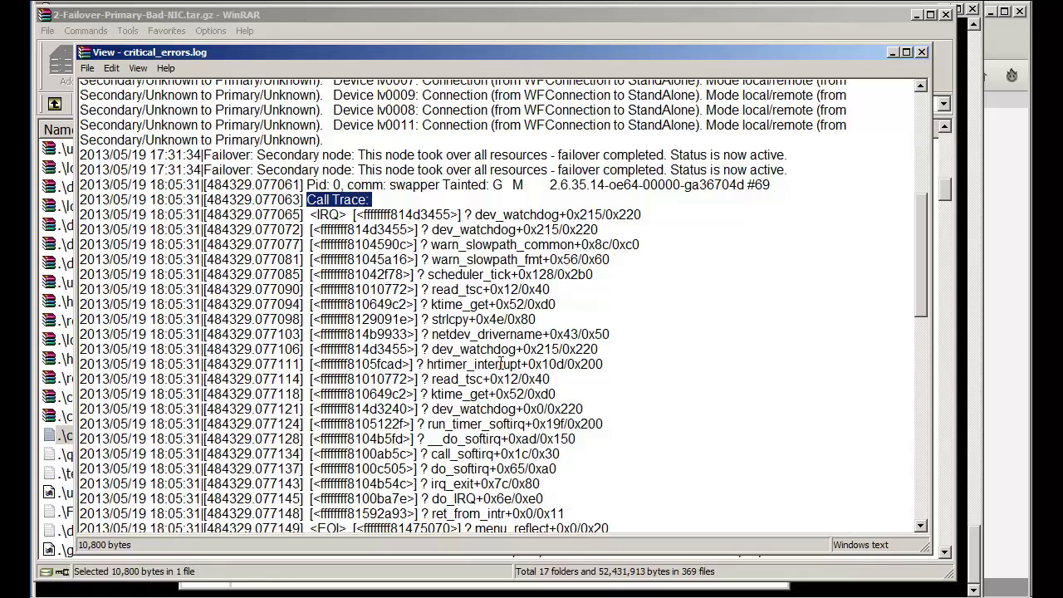
pyautogui.scroll(-1, 502, 364)
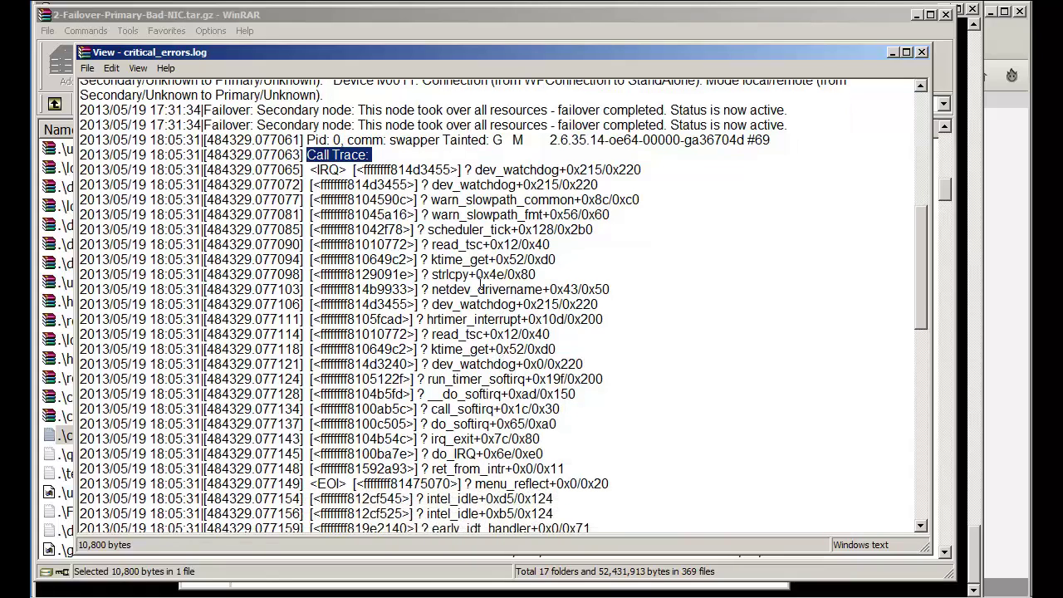
pyautogui.moveTo(459, 185); pyautogui.dragTo(515, 185)
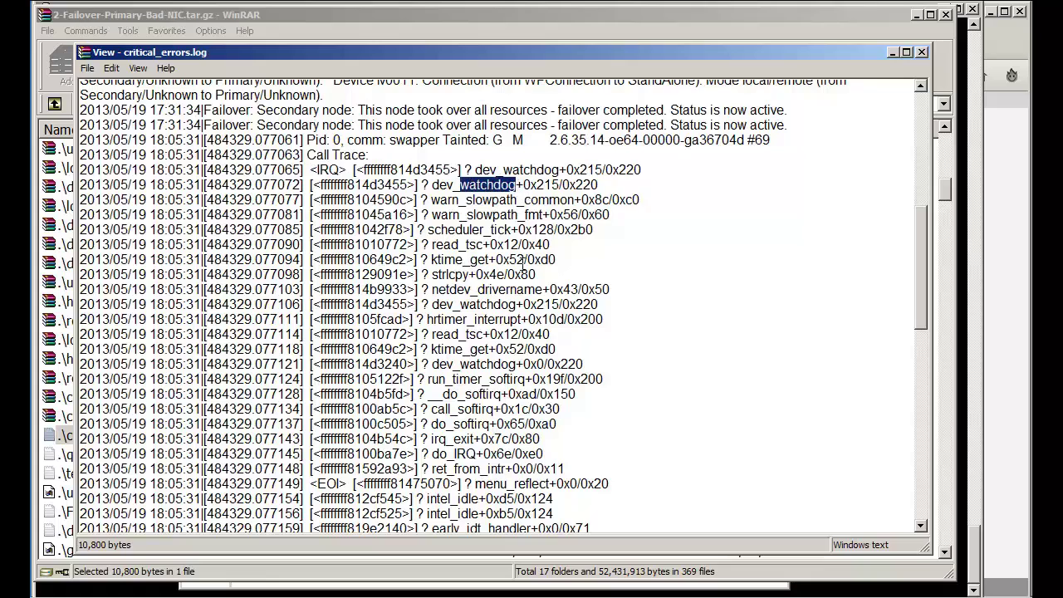
pyautogui.scroll(-2, 495, 315)
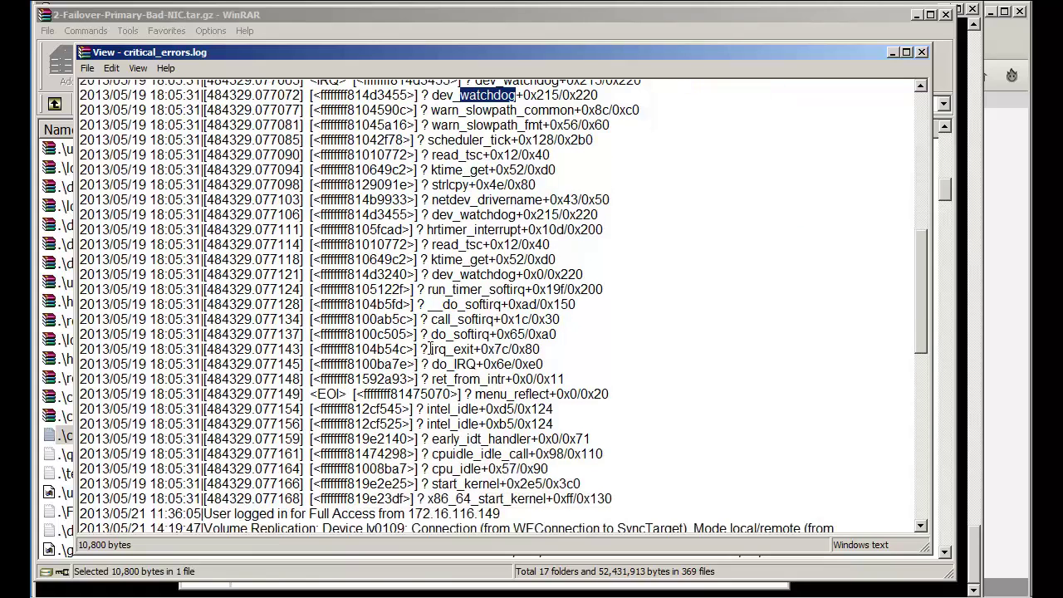
pyautogui.moveTo(427, 348); pyautogui.dragTo(461, 349)
pyautogui.scroll(-1, 475, 415)
pyautogui.scroll(-1, 475, 415)
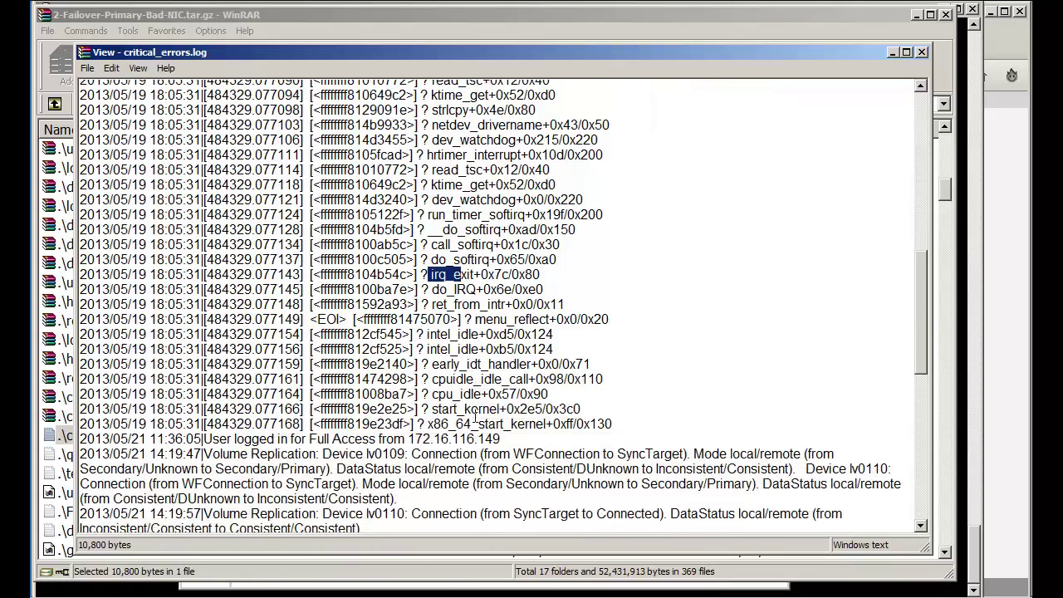
# Step: Review the volume replication entries through the end of critical_errors.log, and close the log
pyautogui.scroll(-3, 445, 389)
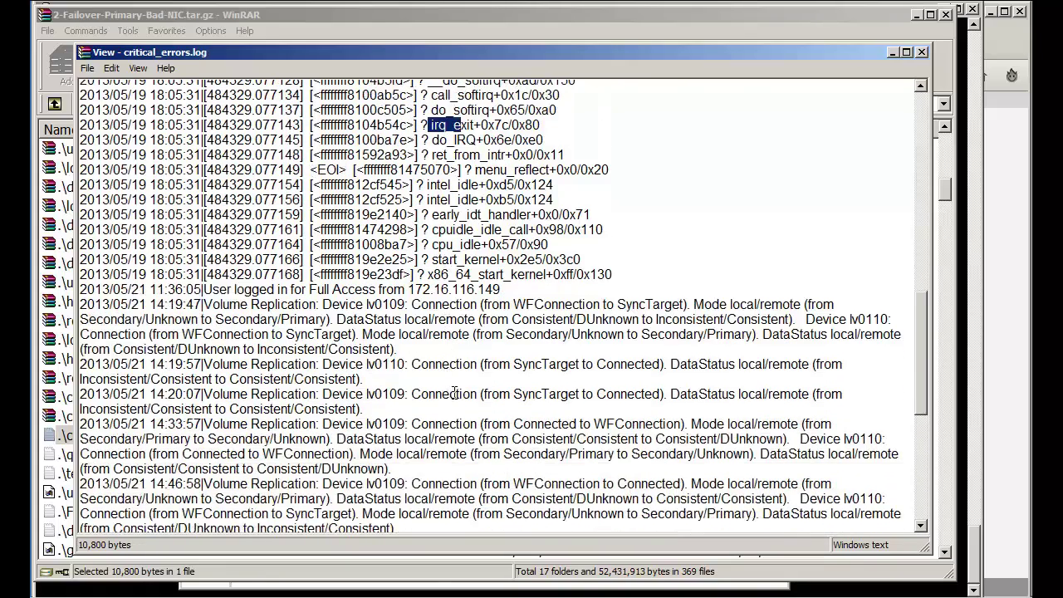
pyautogui.scroll(-1, 448, 390)
pyautogui.scroll(-1, 459, 394)
pyautogui.scroll(-1, 461, 397)
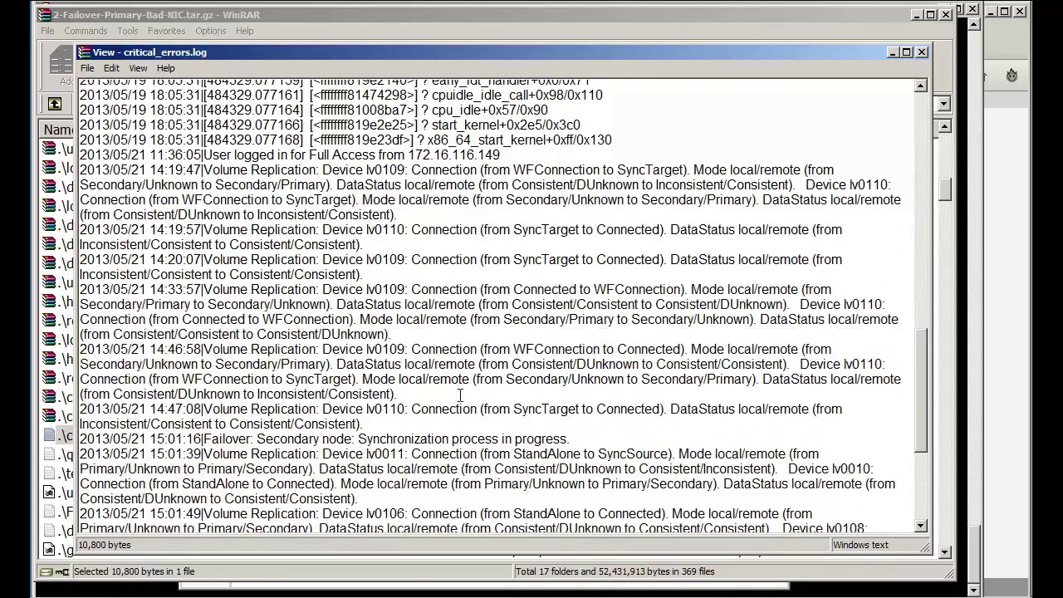
pyautogui.scroll(-4, 467, 408)
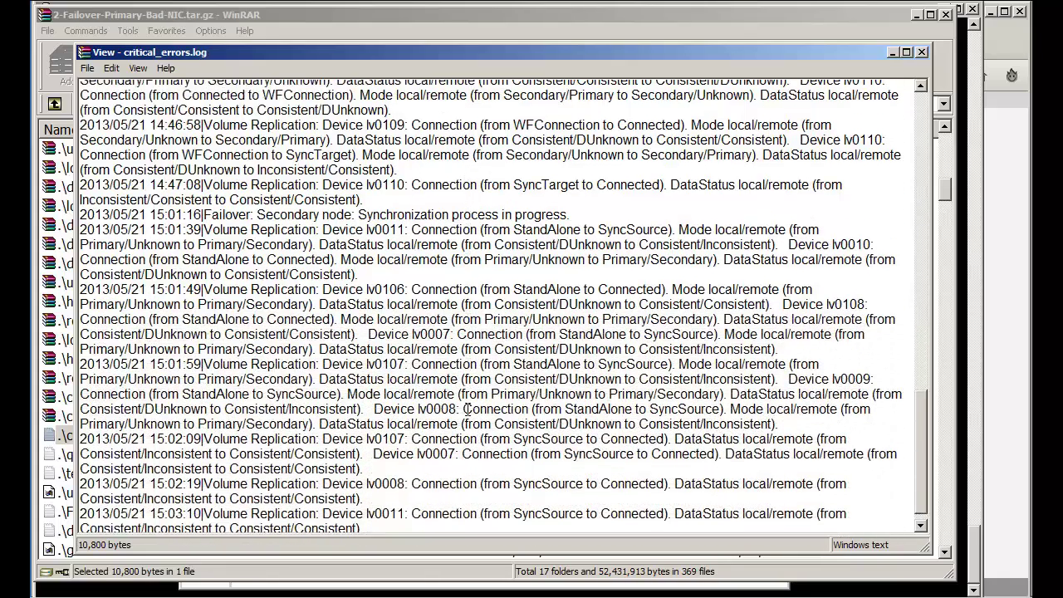
pyautogui.scroll(-2, 468, 409)
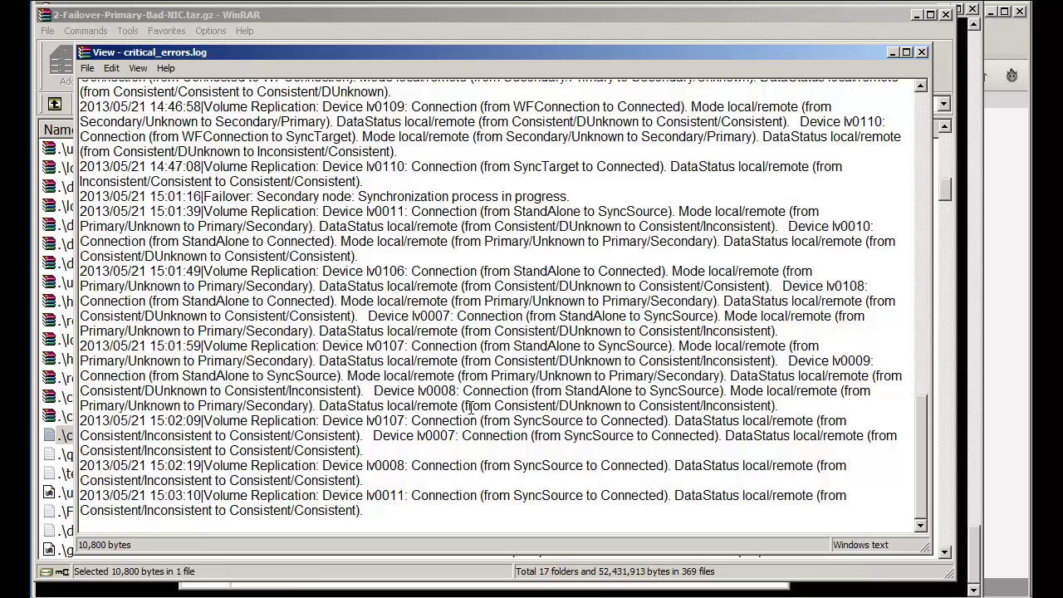
pyautogui.click(922, 52)
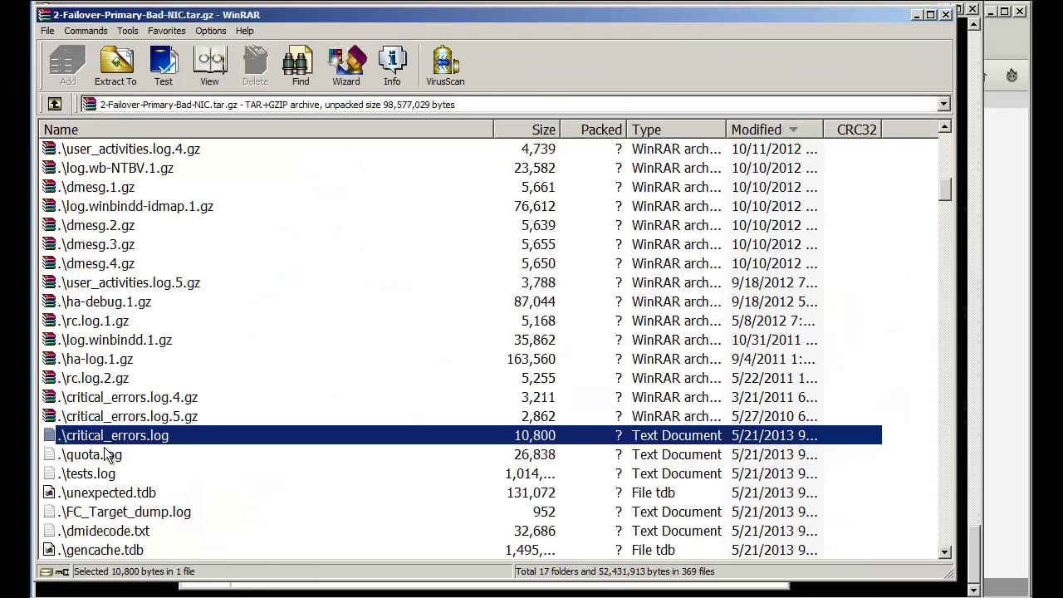
# Step: View dmesg.2 from the failover archive and highlight "Split-Brain detected" in the block drbd16 entries
pyautogui.scroll(-2, 141, 475)
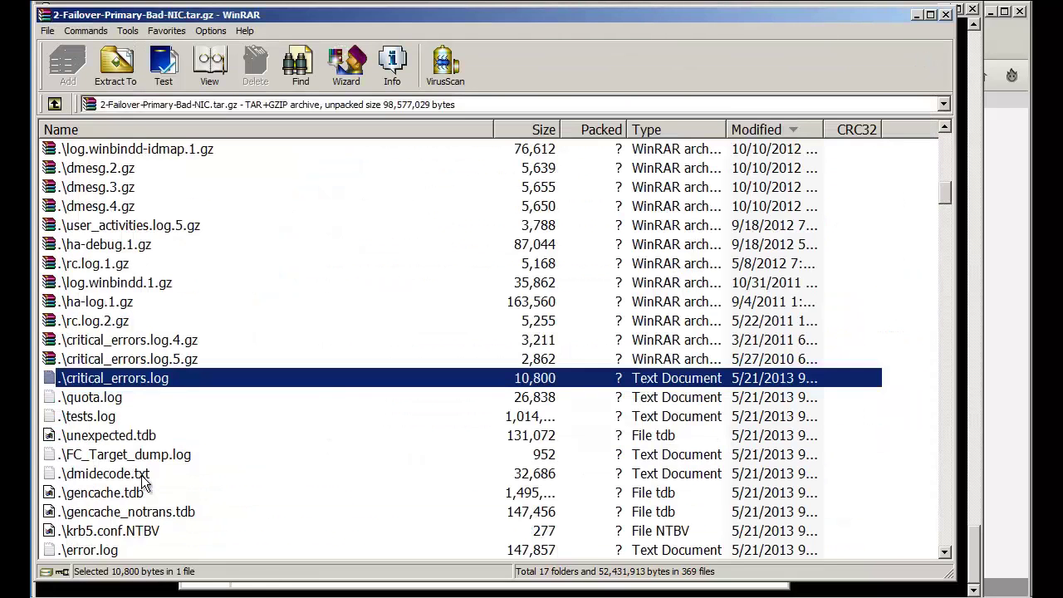
pyautogui.rightClick(106, 555)
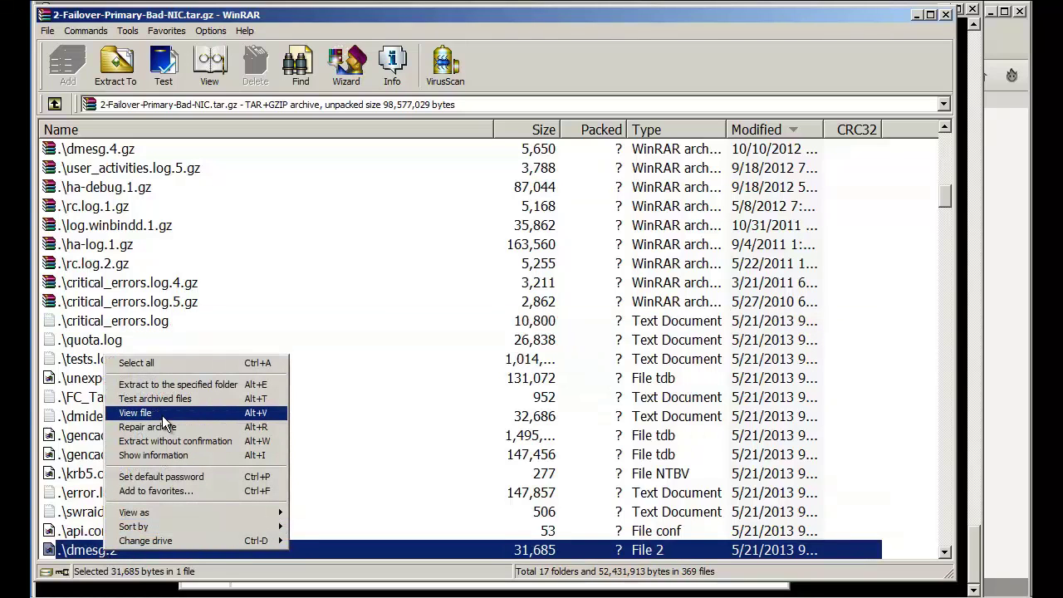
pyautogui.click(164, 419)
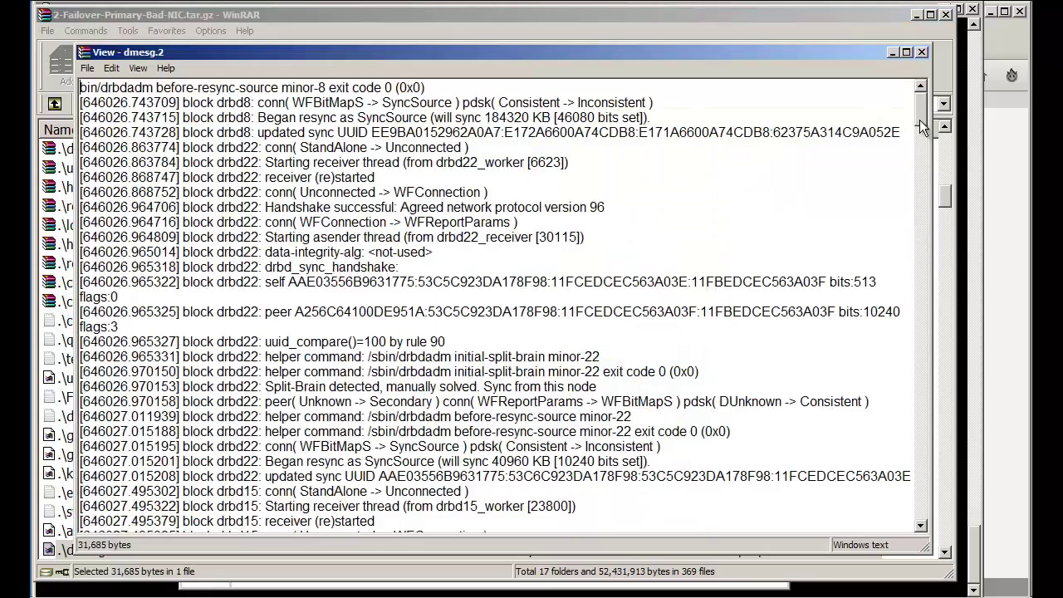
pyautogui.moveTo(921, 125); pyautogui.dragTo(921, 248)
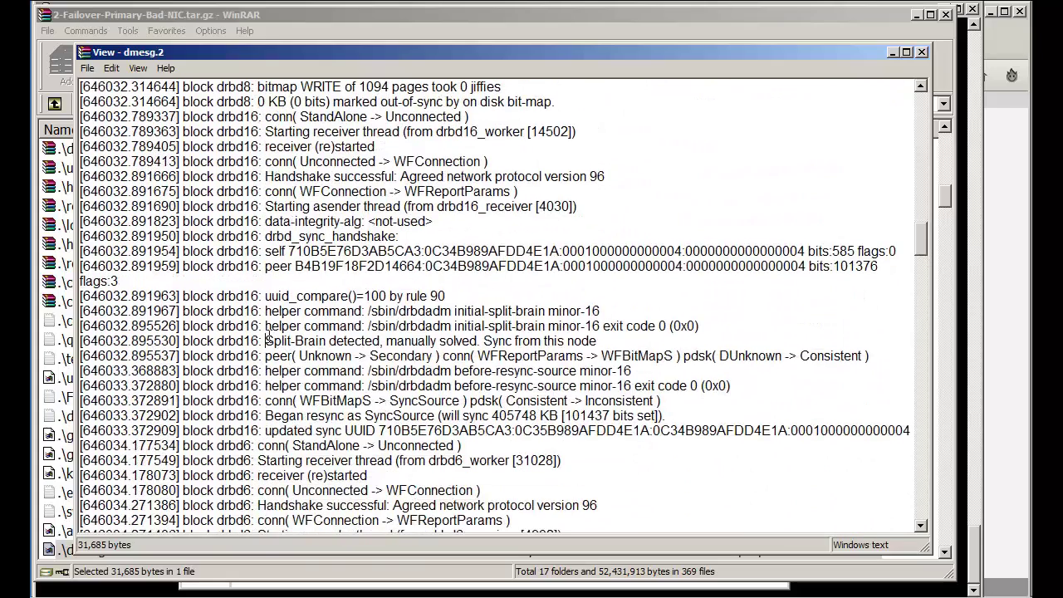
pyautogui.moveTo(266, 341); pyautogui.dragTo(381, 341)
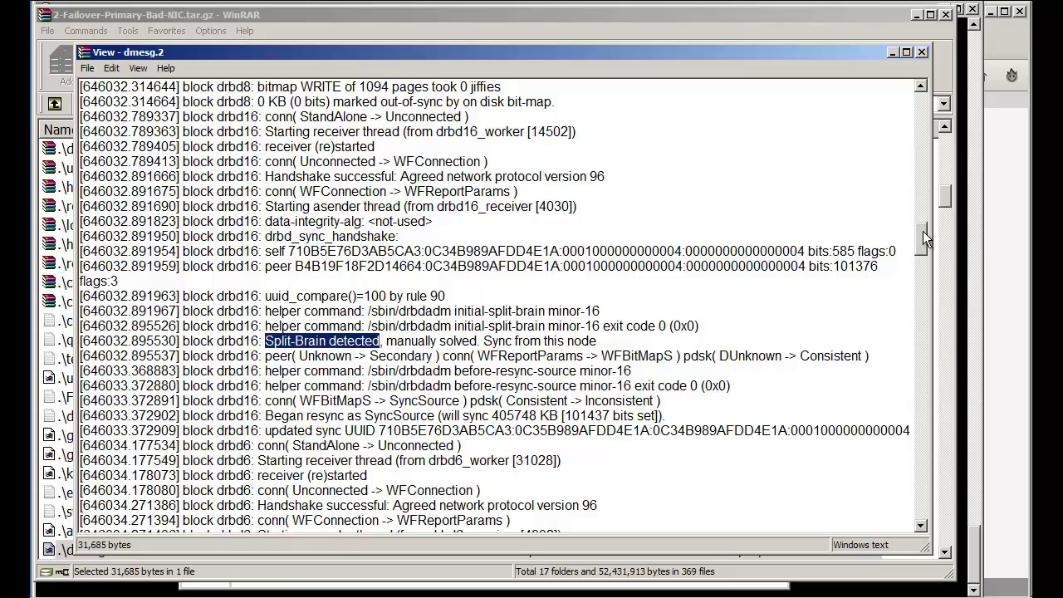
# Step: Examine the drbd resync entries through the end of dmesg.2, and close the file
pyautogui.moveTo(923, 231); pyautogui.dragTo(911, 487)
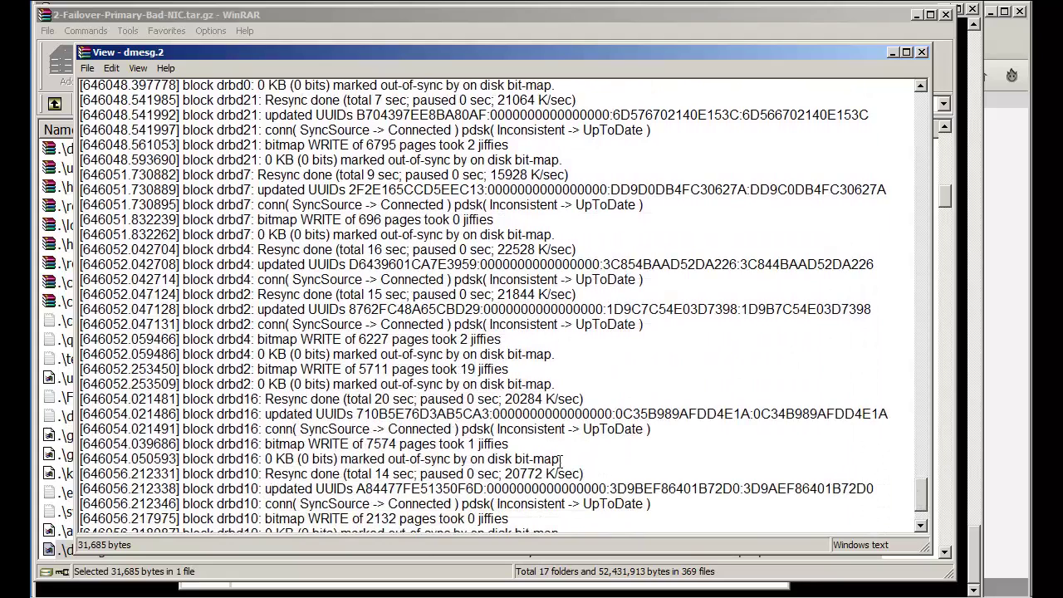
pyautogui.doubleClick(490, 444)
pyautogui.scroll(-3, 642, 457)
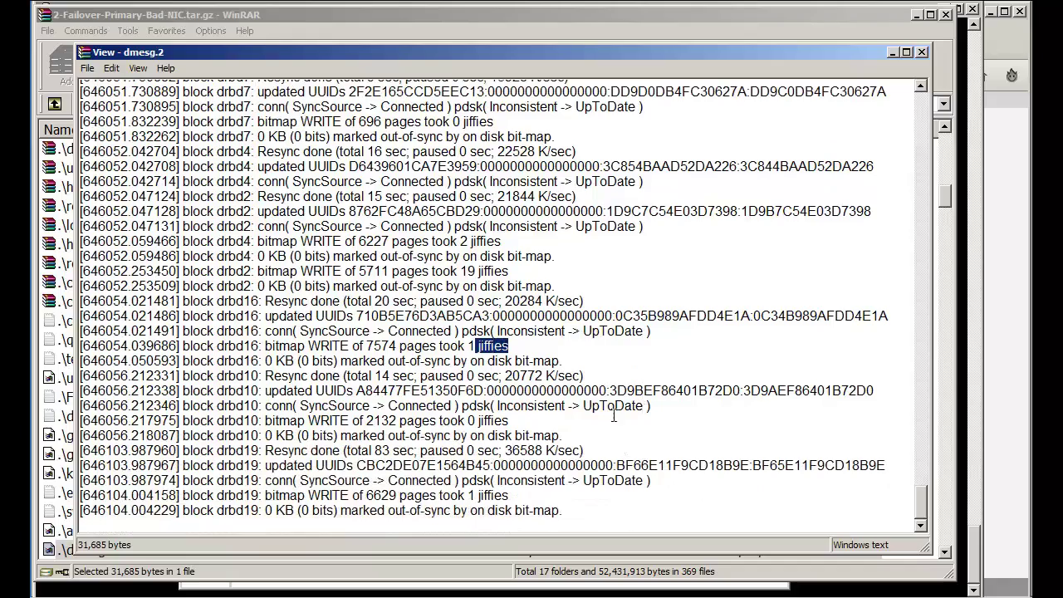
pyautogui.click(921, 52)
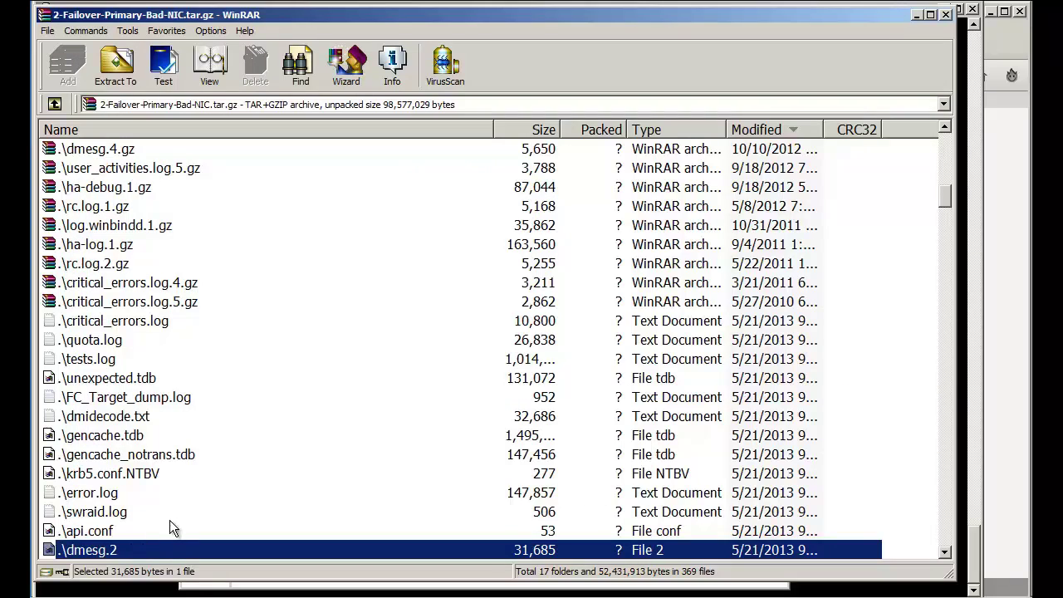
# Step: Locate dmesg0.gz in the failover archive, open it and view the dmesg0 file inside
pyautogui.scroll(11, 171, 517)
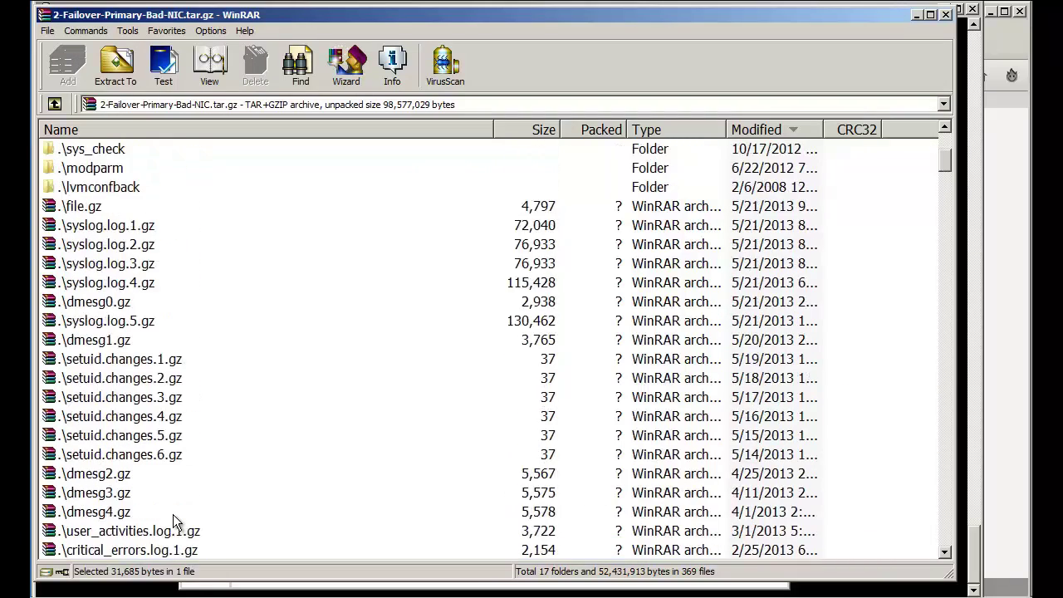
pyautogui.scroll(1, 173, 514)
pyautogui.click(117, 366)
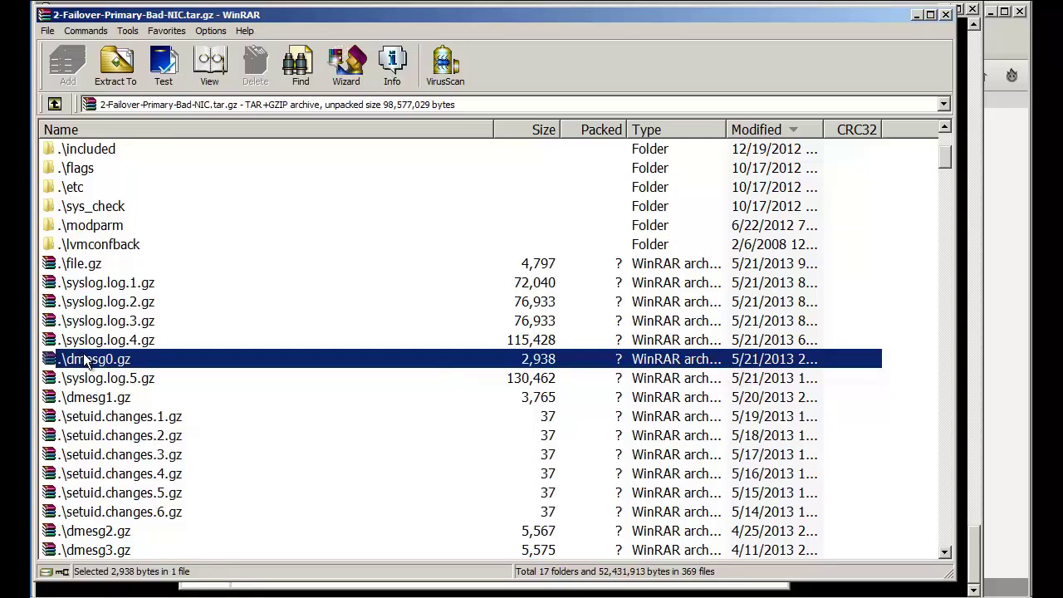
pyautogui.rightClick(87, 358)
pyautogui.click(141, 412)
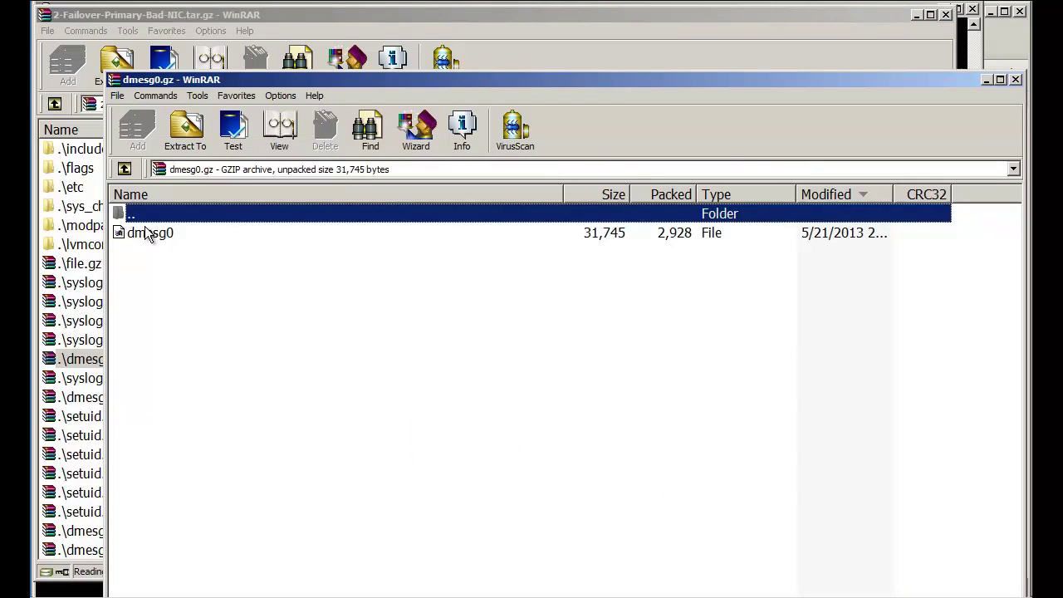
pyautogui.rightClick(147, 231)
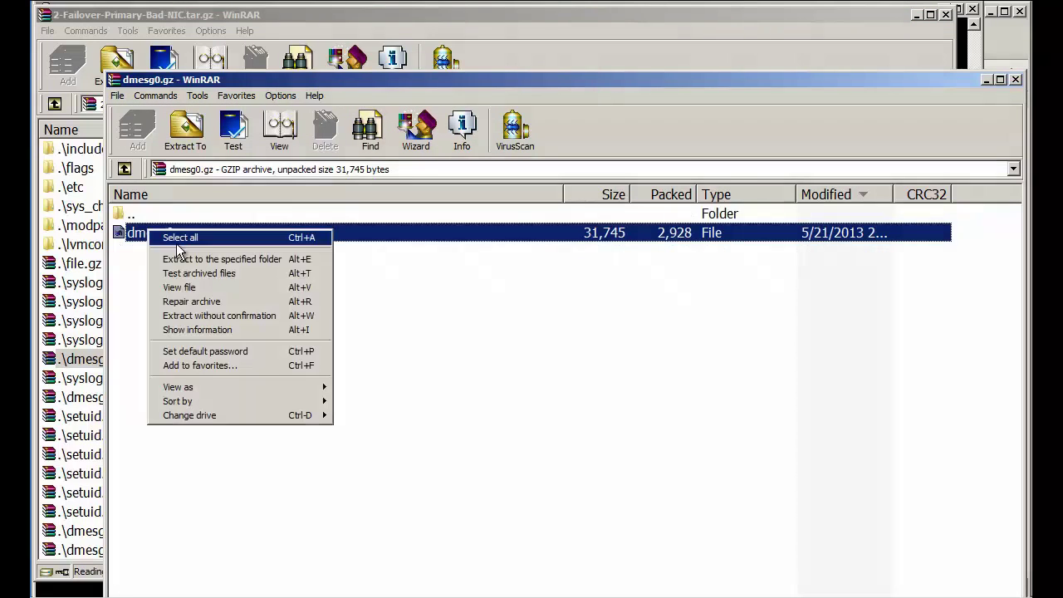
pyautogui.click(179, 287)
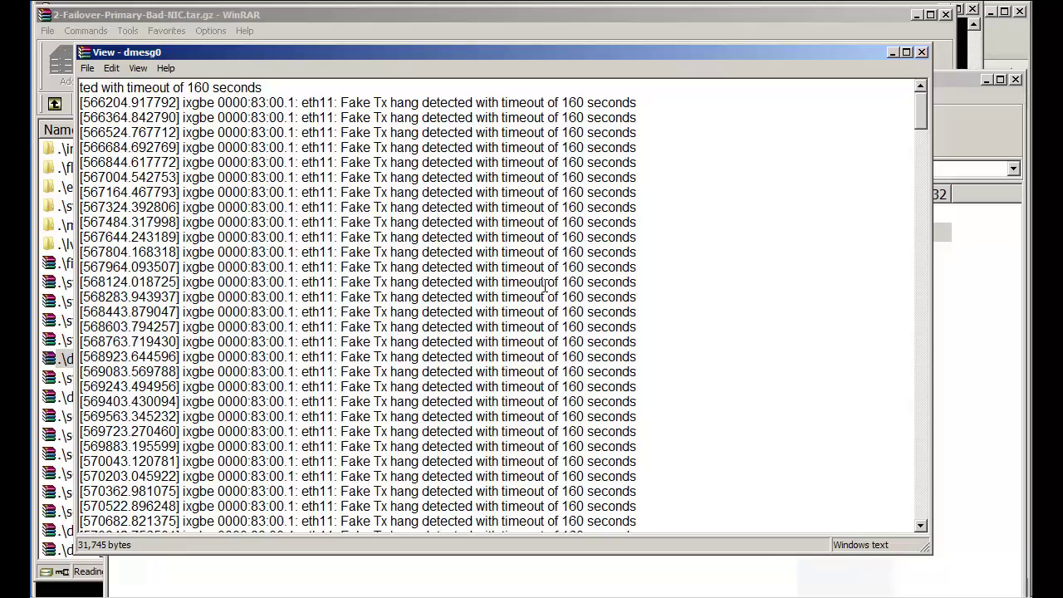
# Step: Review the eth11 entries through the end of dmesg0, and close the file and the dmesg0.gz archive
pyautogui.moveTo(925, 117); pyautogui.dragTo(915, 506)
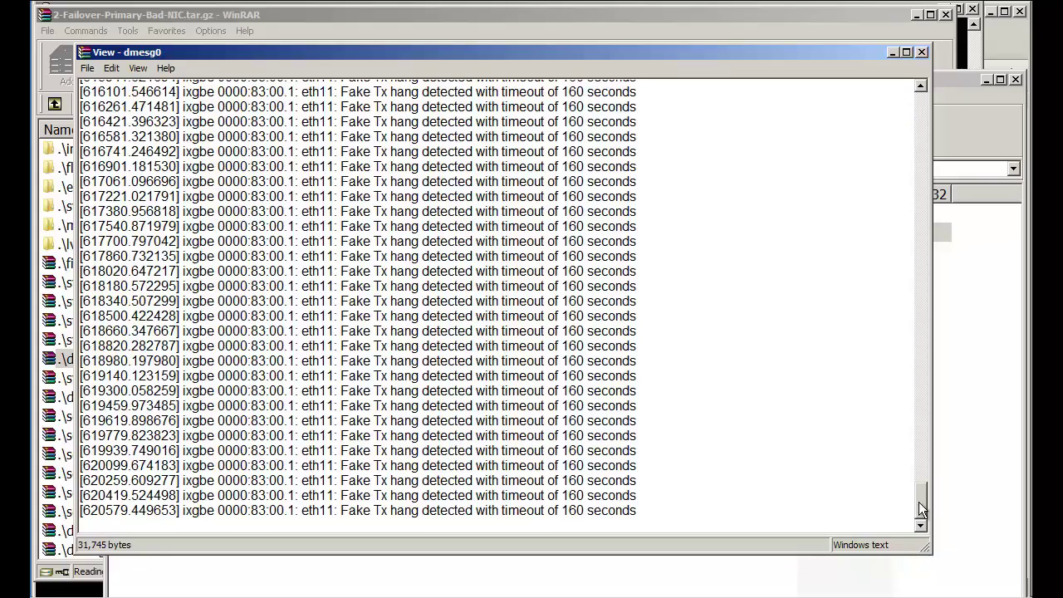
pyautogui.click(923, 53)
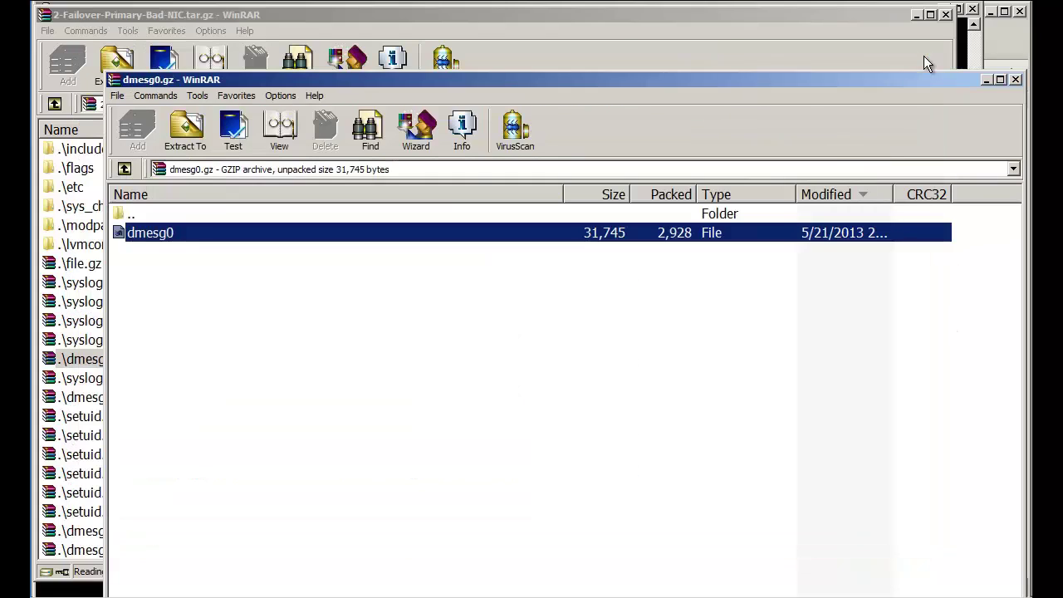
pyautogui.click(1010, 81)
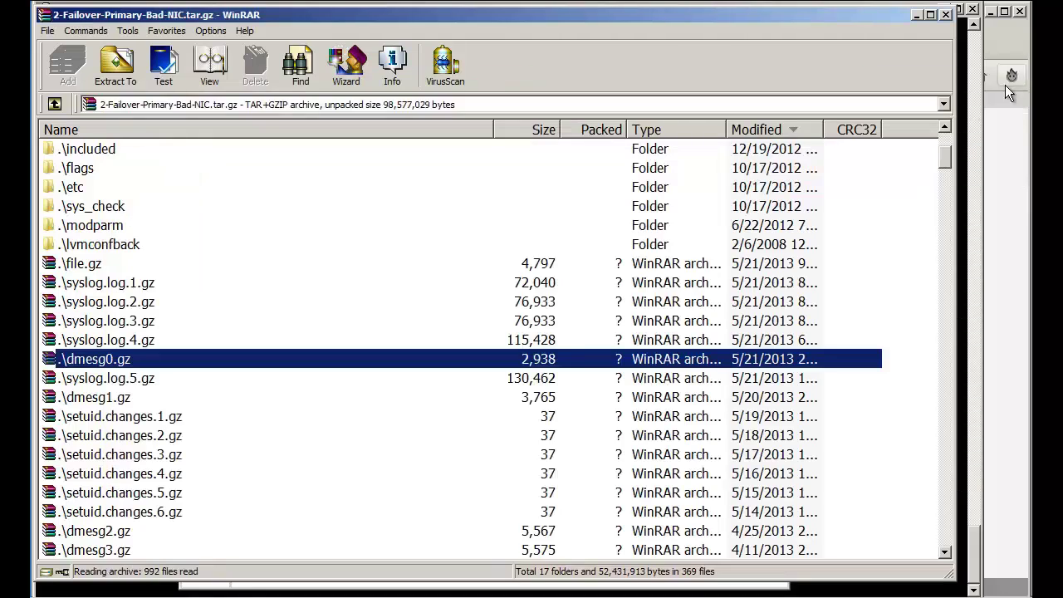
# Step: Check the modification date of dmesg1.gz, and view the dmesg0 file contained in that archive
pyautogui.click(110, 399)
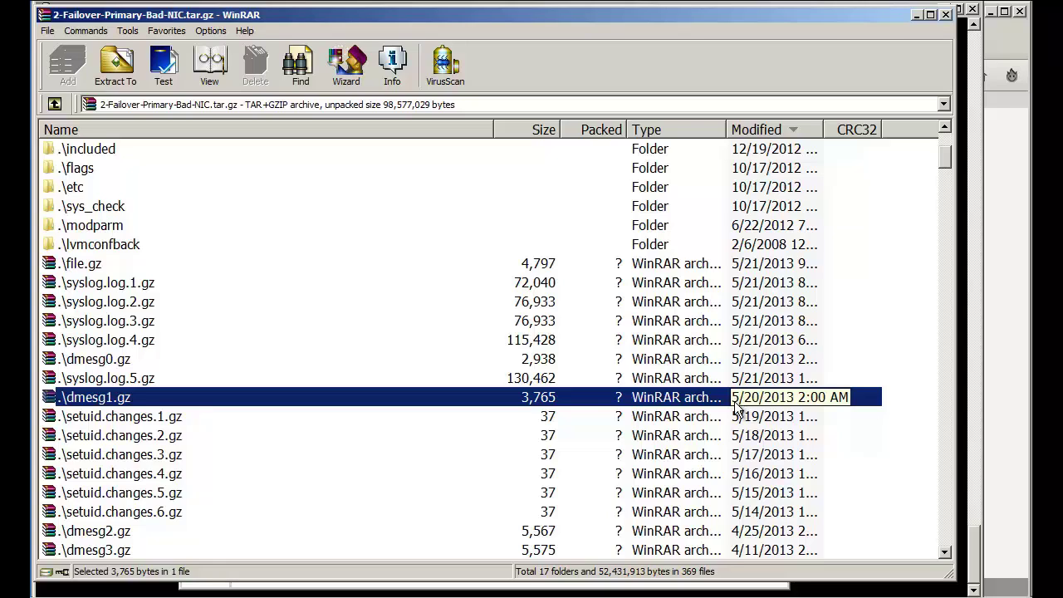
pyautogui.click(129, 533)
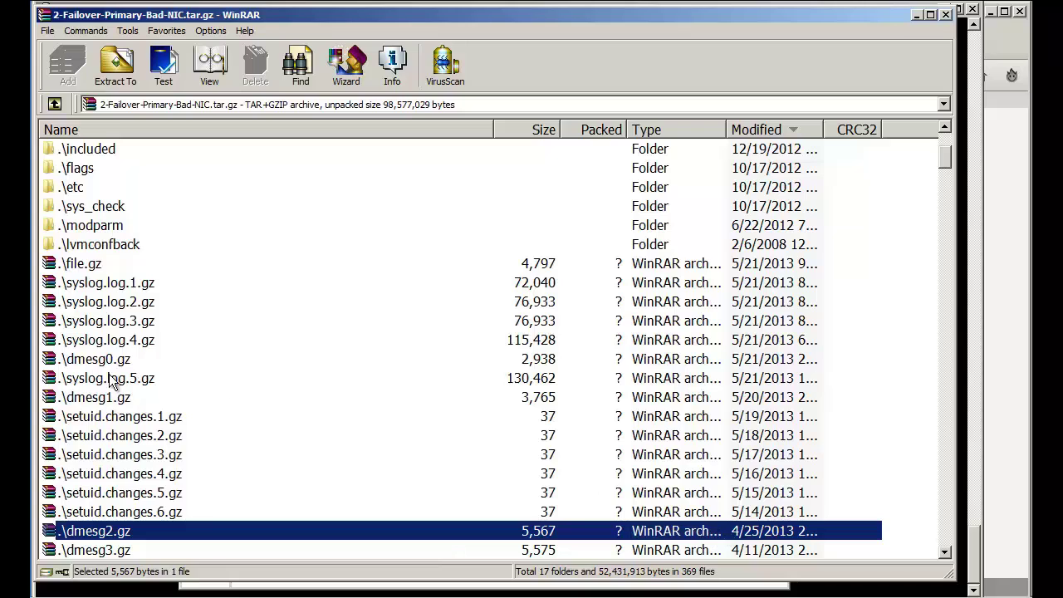
pyautogui.click(111, 399)
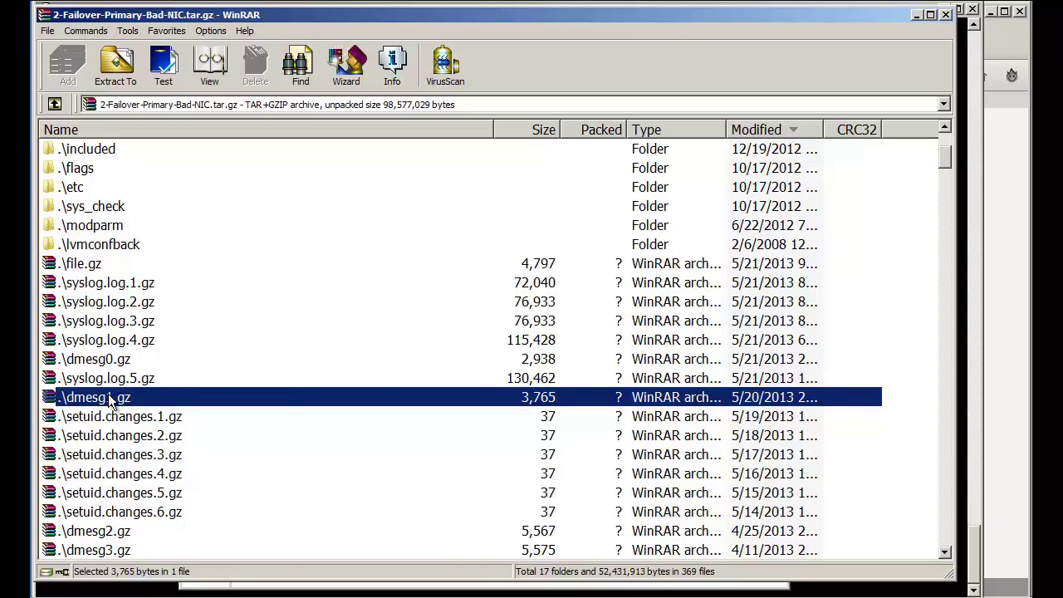
pyautogui.rightClick(110, 396)
pyautogui.click(158, 450)
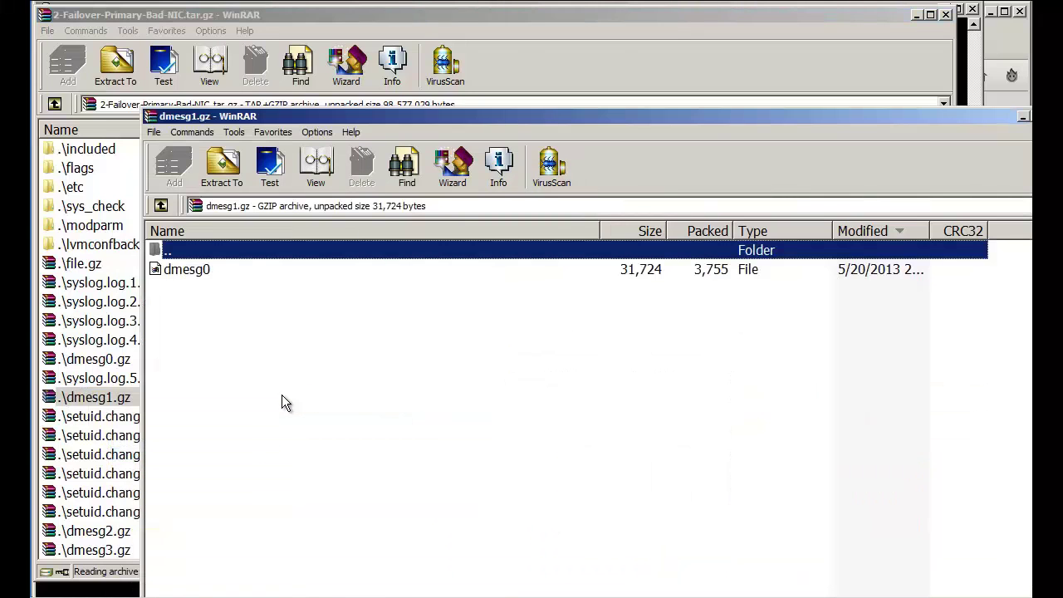
pyautogui.rightClick(210, 273)
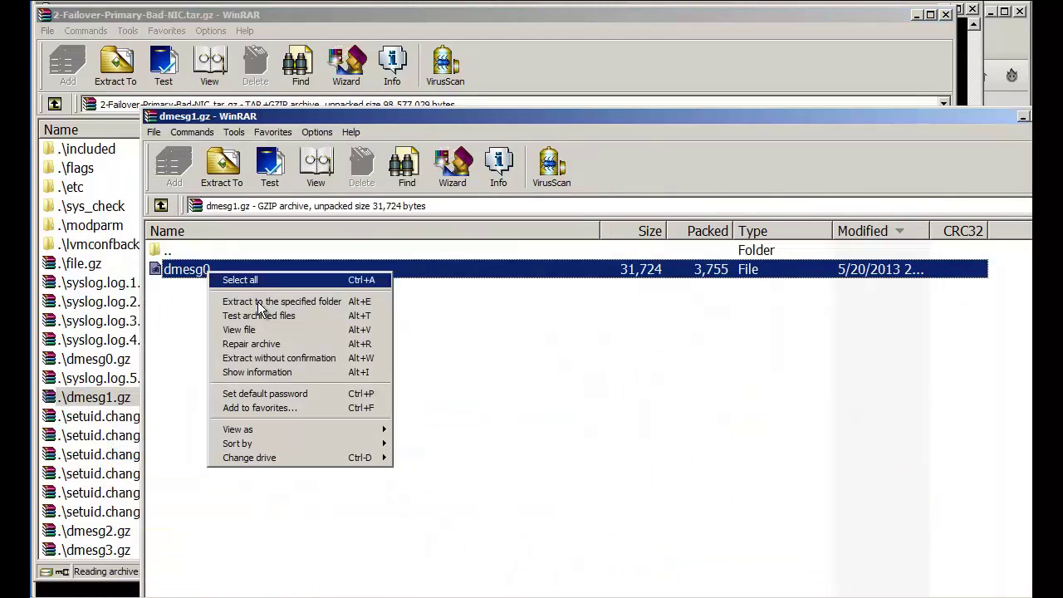
pyautogui.click(267, 329)
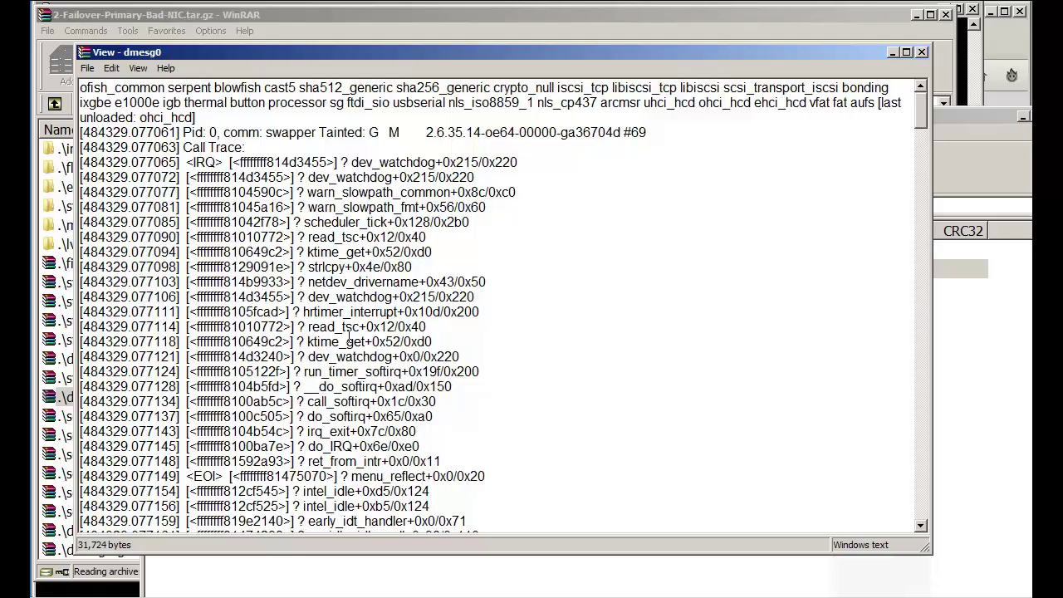
# Step: Examine the Call Trace and the eth11 Tx hang entries following it, and close the file and the dmesg1.gz archive
pyautogui.scroll(-4, 352, 341)
pyautogui.scroll(-5, 351, 341)
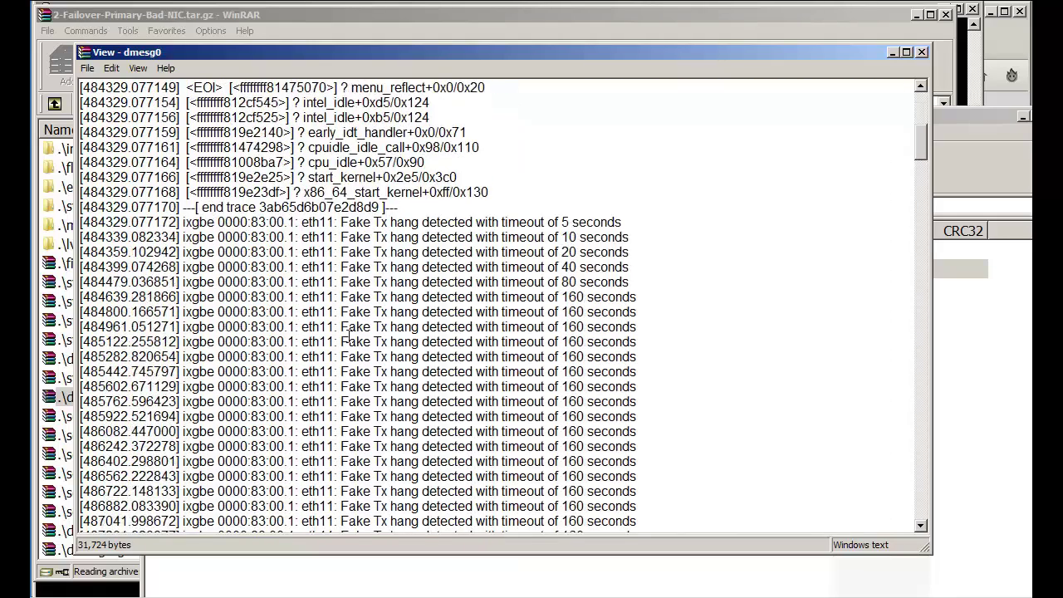
pyautogui.scroll(-2, 350, 337)
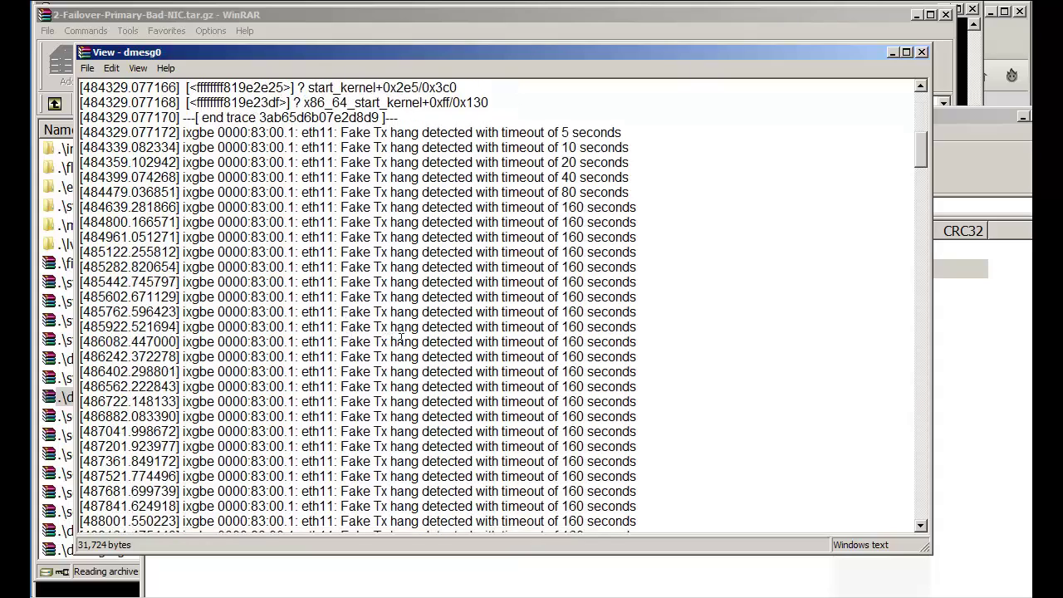
pyautogui.scroll(2, 406, 335)
pyautogui.scroll(1, 406, 335)
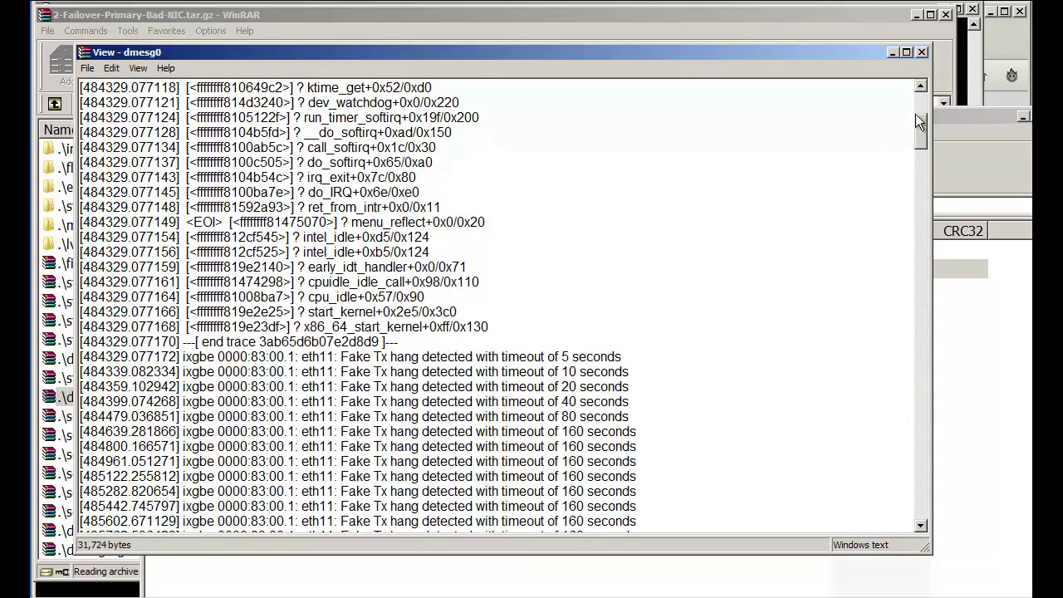
pyautogui.click(921, 52)
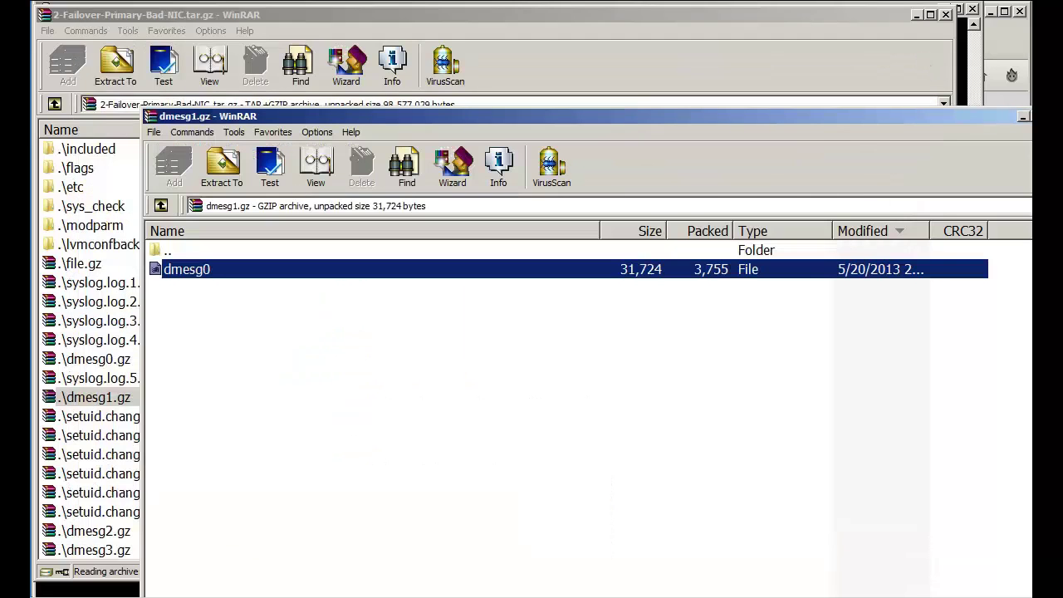
pyautogui.press('Escape')
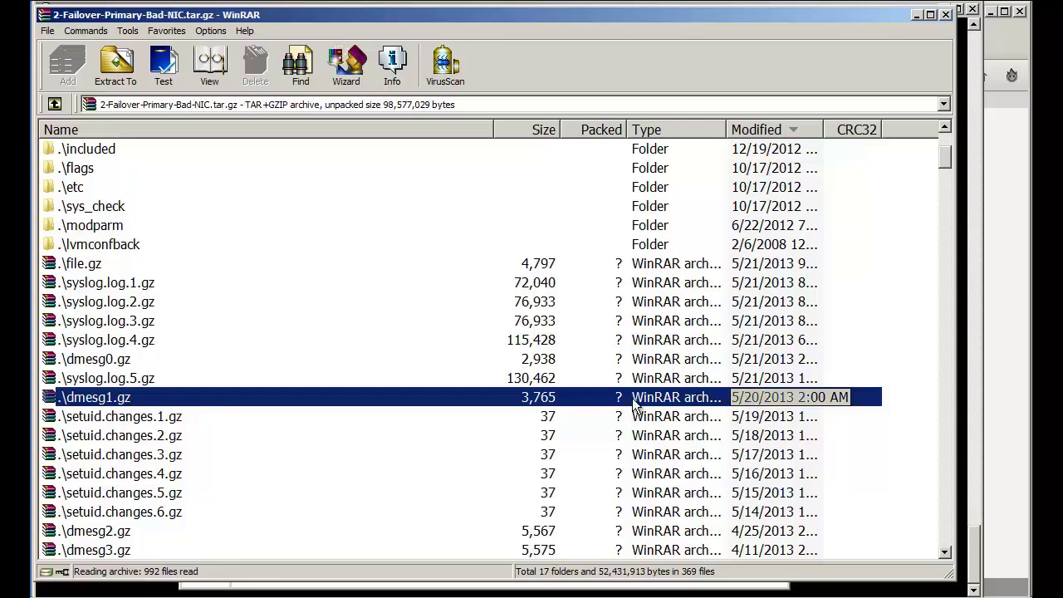
# Step: View drbd.conf in the archive's drbd folder, highlight the remote_ip address of the first volume entry, and close the file
pyautogui.scroll(4, 296, 394)
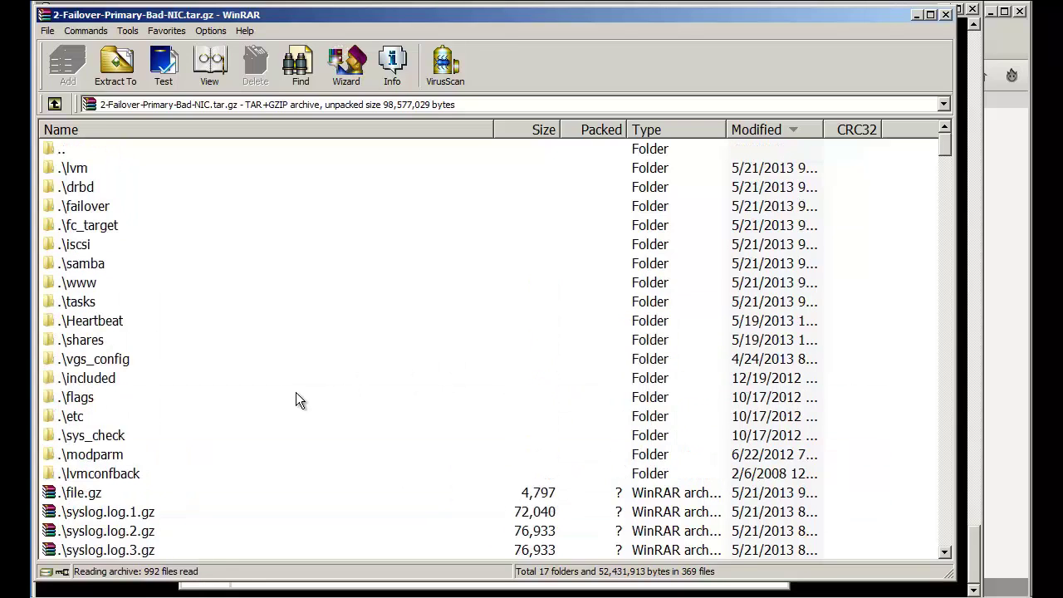
pyautogui.doubleClick(86, 189)
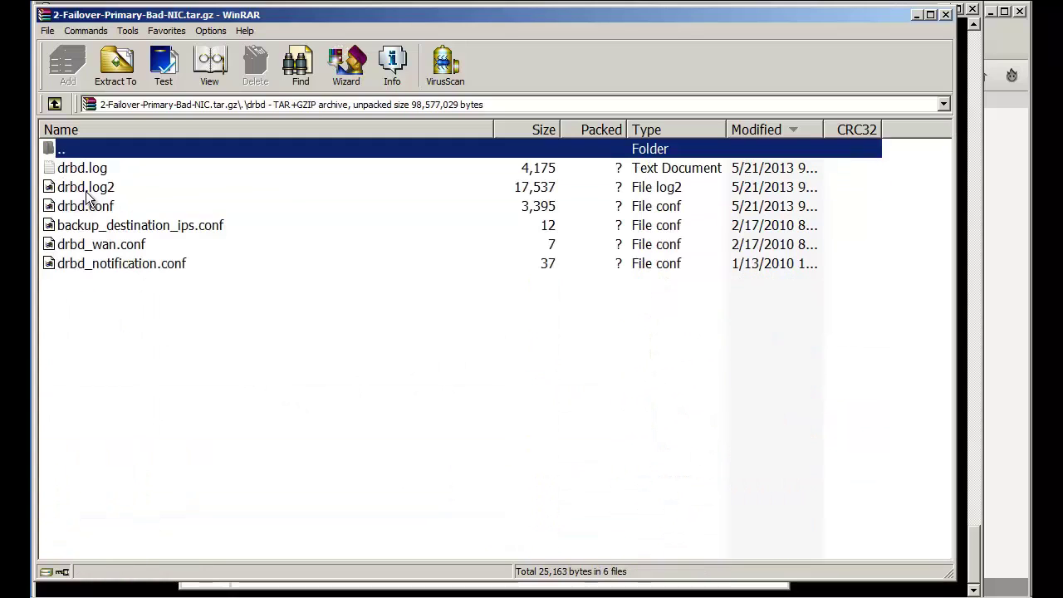
pyautogui.click(100, 211)
pyautogui.rightClick(98, 209)
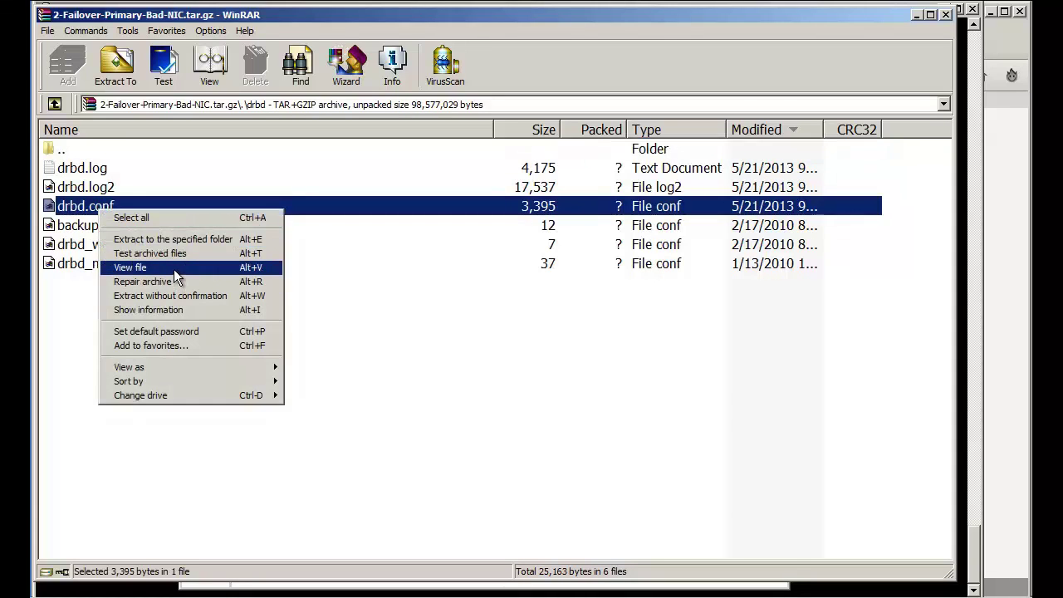
pyautogui.click(174, 269)
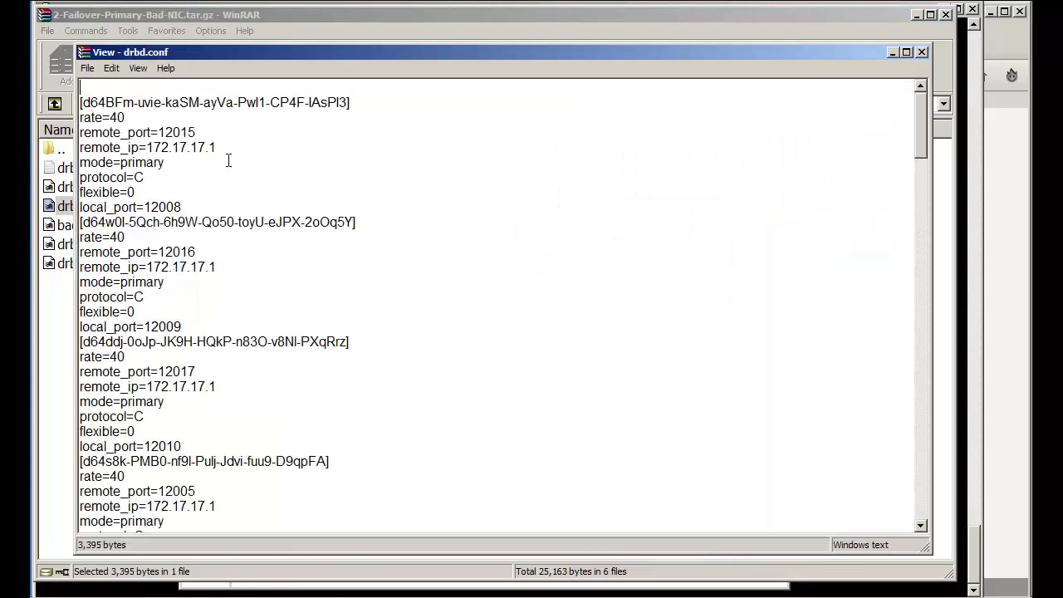
pyautogui.moveTo(216, 147); pyautogui.dragTo(147, 147)
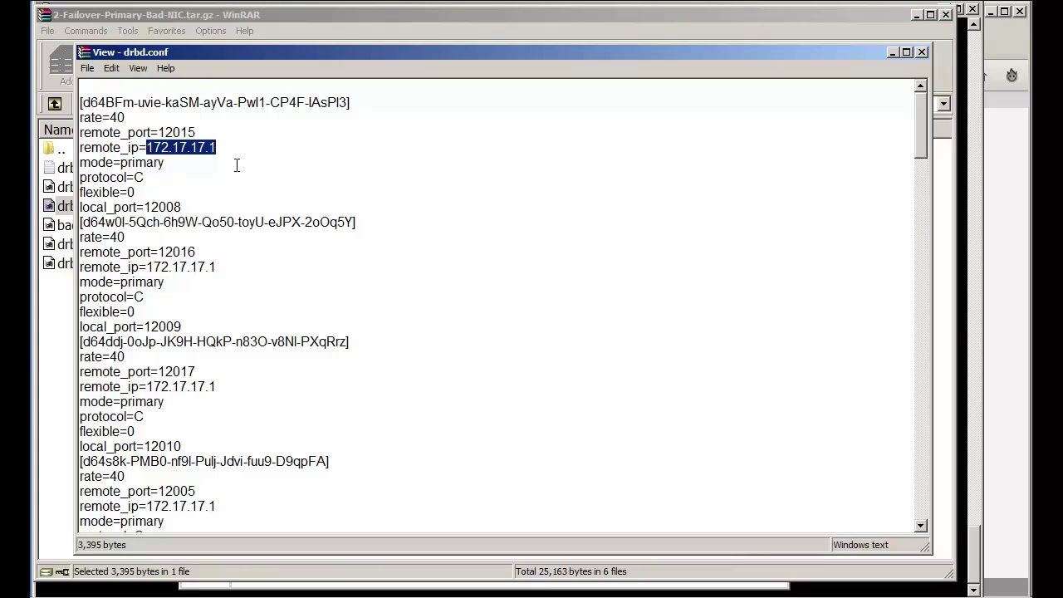
pyautogui.click(924, 55)
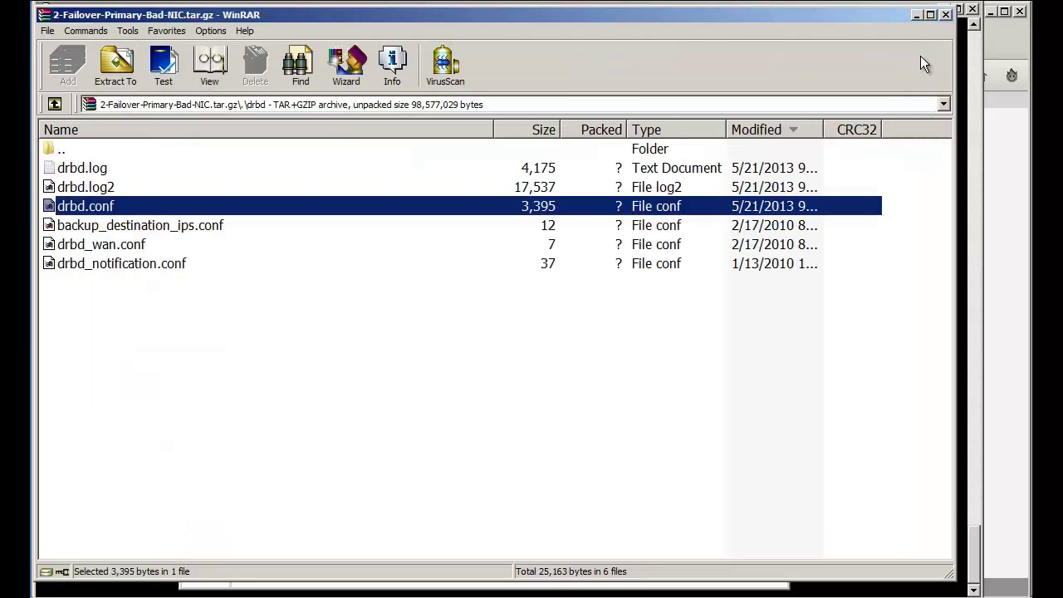
# Step: View ifaces.conf in the archive's failover folder, highlight the end of the eth10 IP address, and close the file
pyautogui.doubleClick(61, 152)
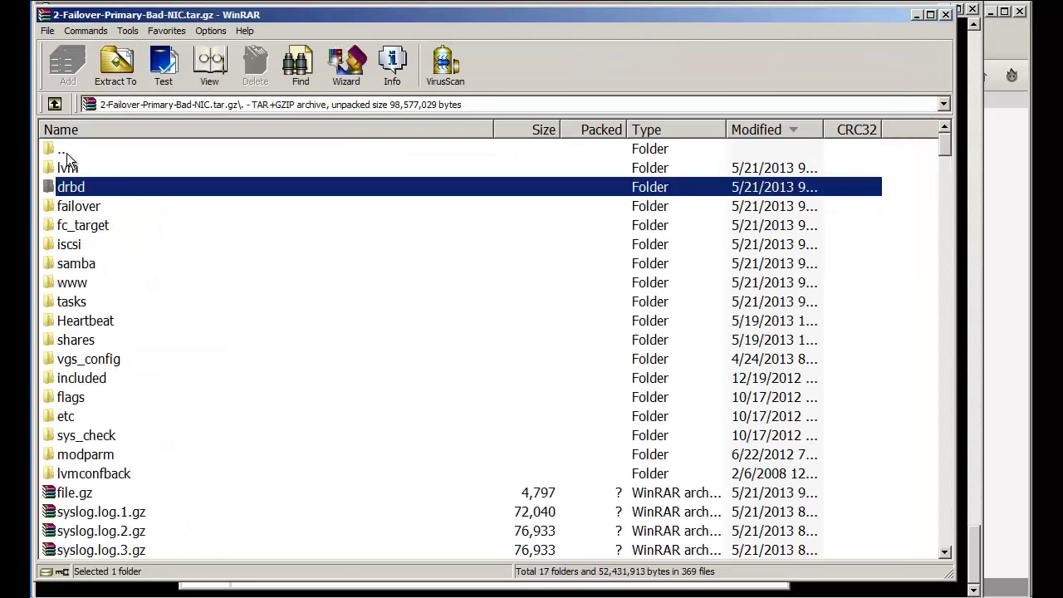
pyautogui.click(78, 205)
pyautogui.doubleClick(78, 205)
pyautogui.click(84, 191)
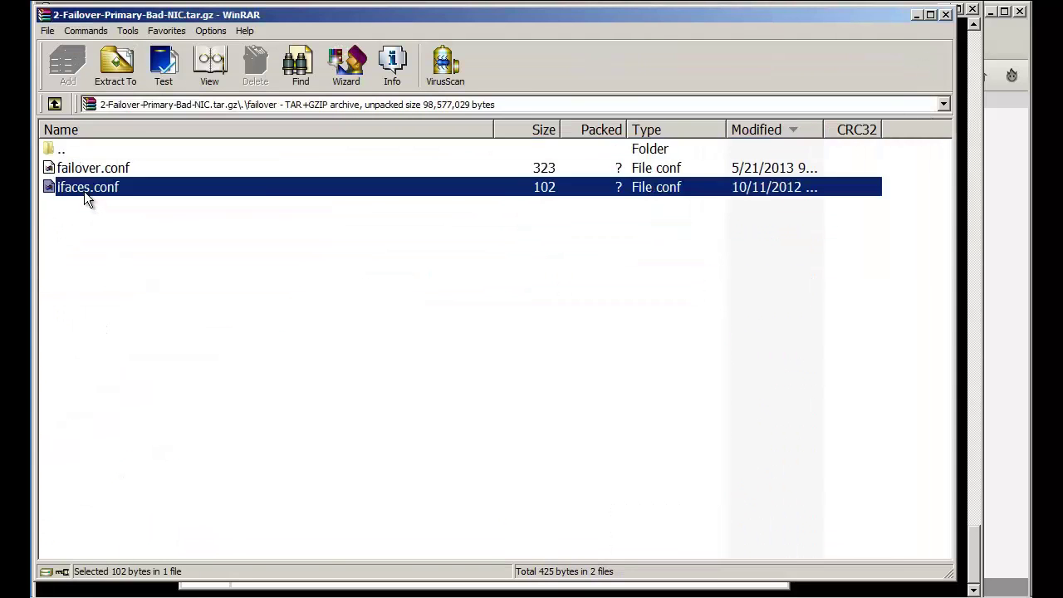
pyautogui.rightClick(84, 191)
pyautogui.click(116, 249)
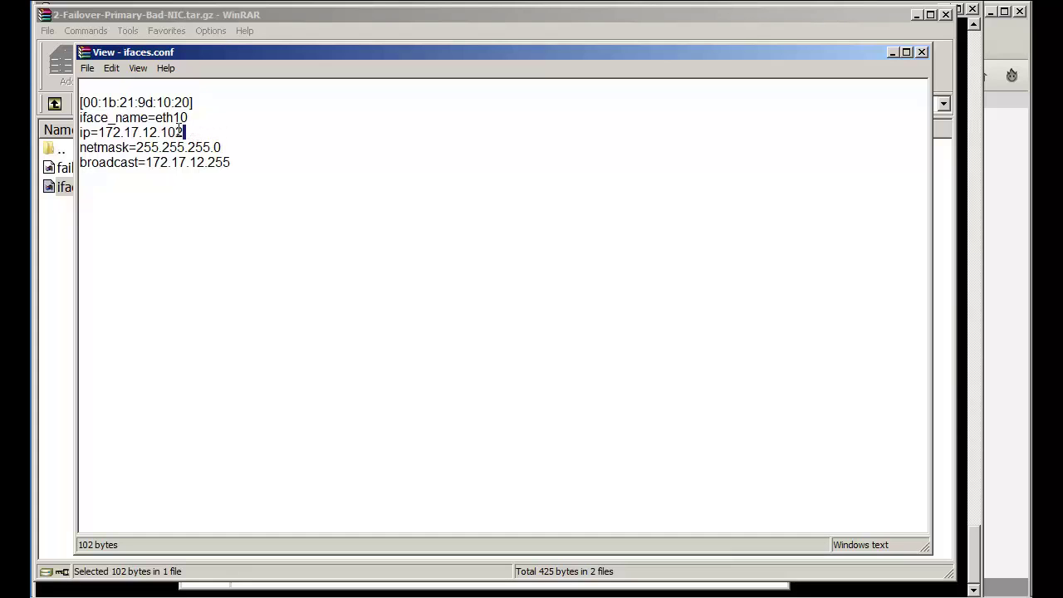
pyautogui.moveTo(183, 132); pyautogui.dragTo(145, 131)
pyautogui.click(922, 53)
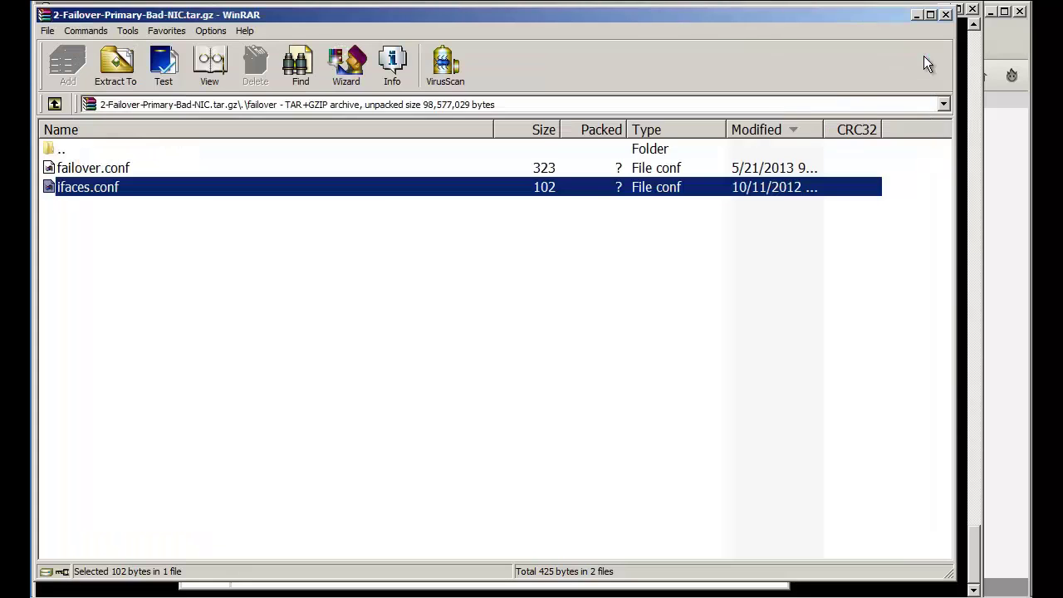
# Step: View failover.conf, highlight the ping node IP, primary node IP and nfs service entries, and close the file
pyautogui.rightClick(70, 171)
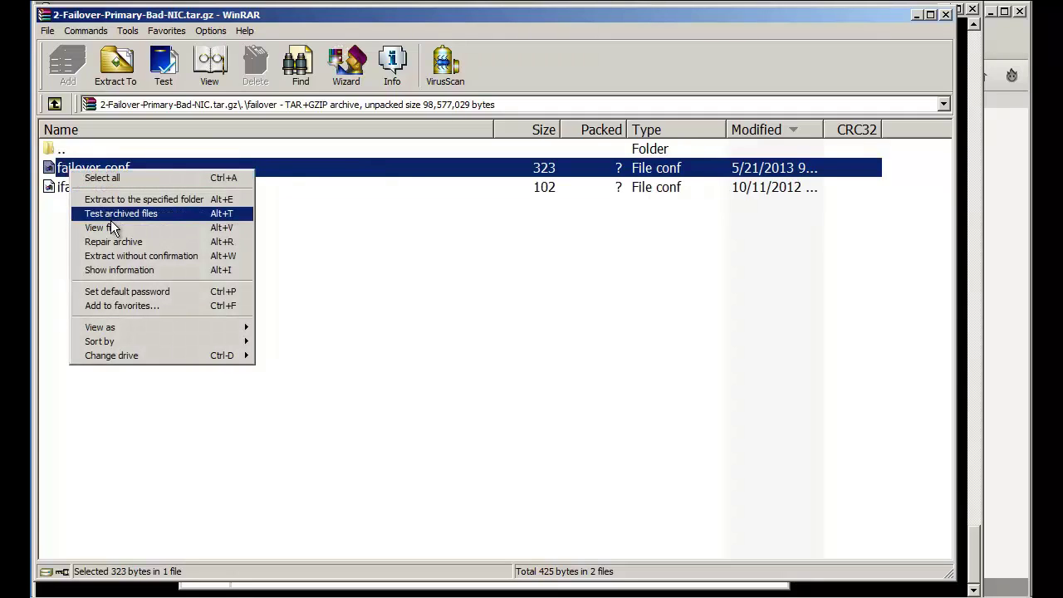
pyautogui.click(111, 227)
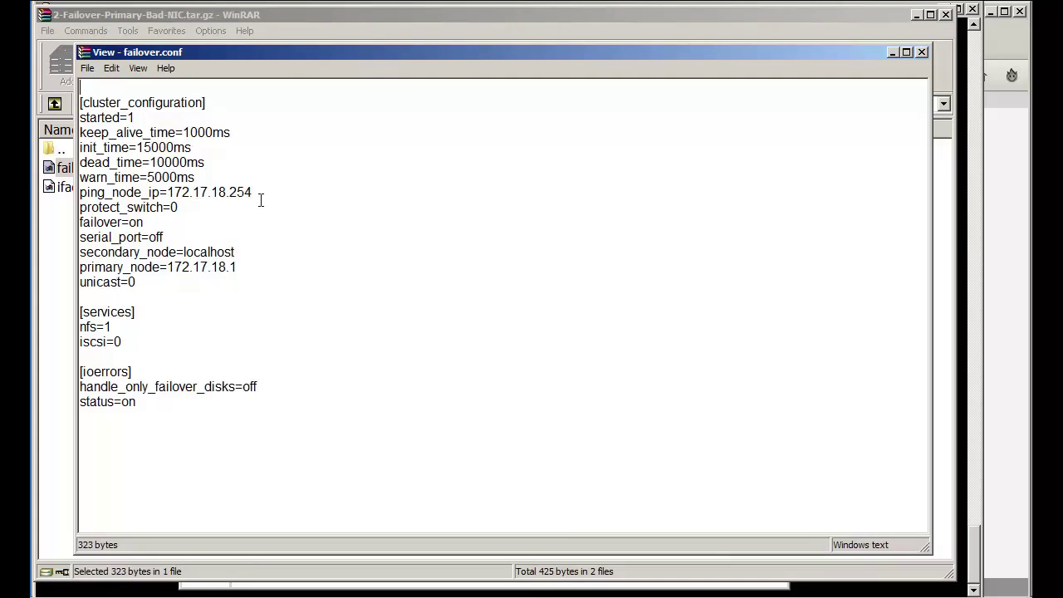
pyautogui.moveTo(256, 192); pyautogui.dragTo(148, 195)
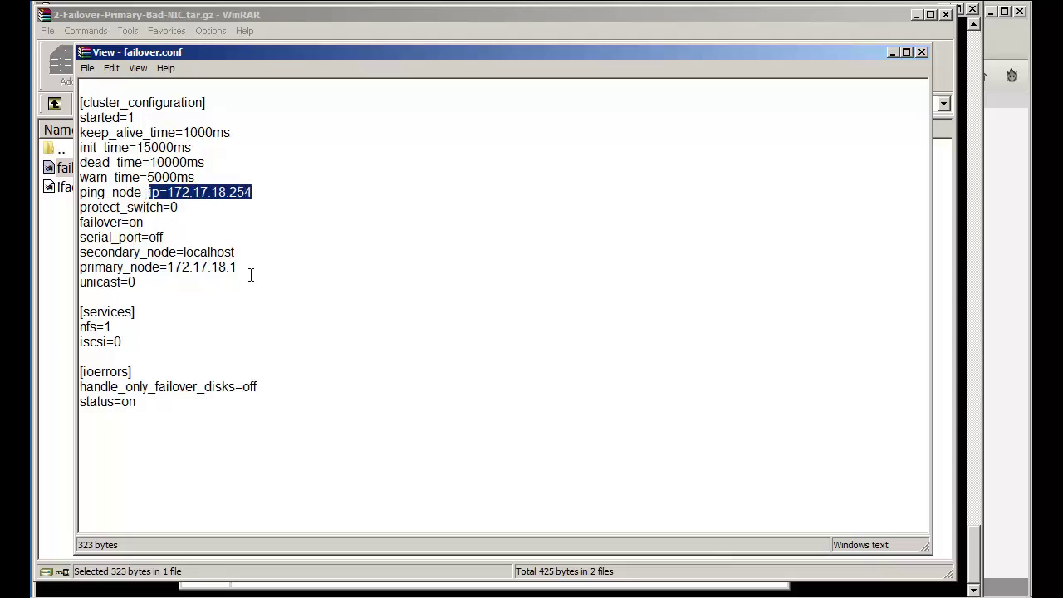
pyautogui.moveTo(254, 281); pyautogui.dragTo(166, 268)
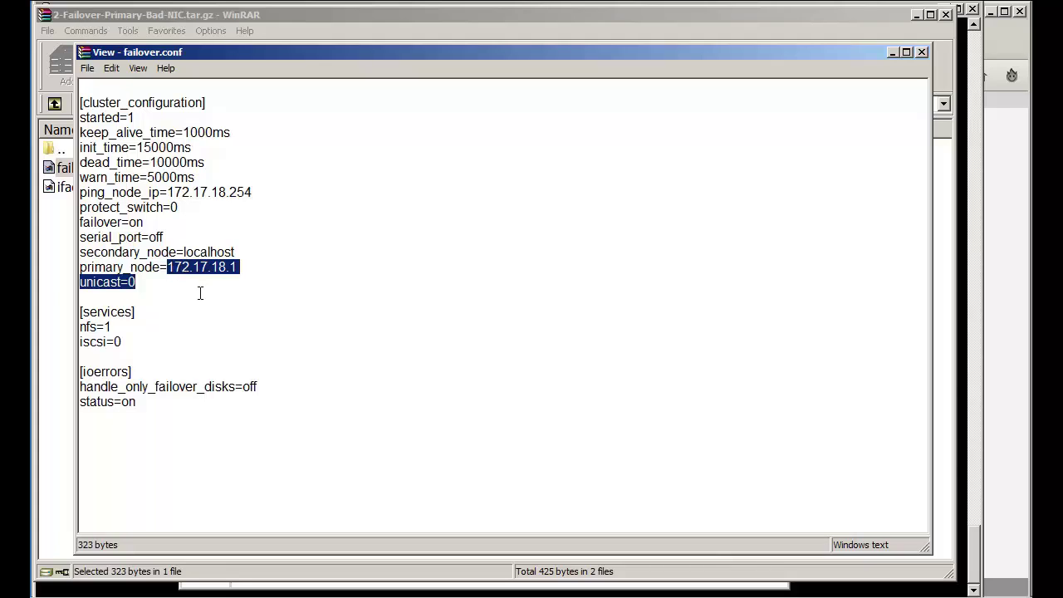
pyautogui.moveTo(117, 327); pyautogui.dragTo(79, 327)
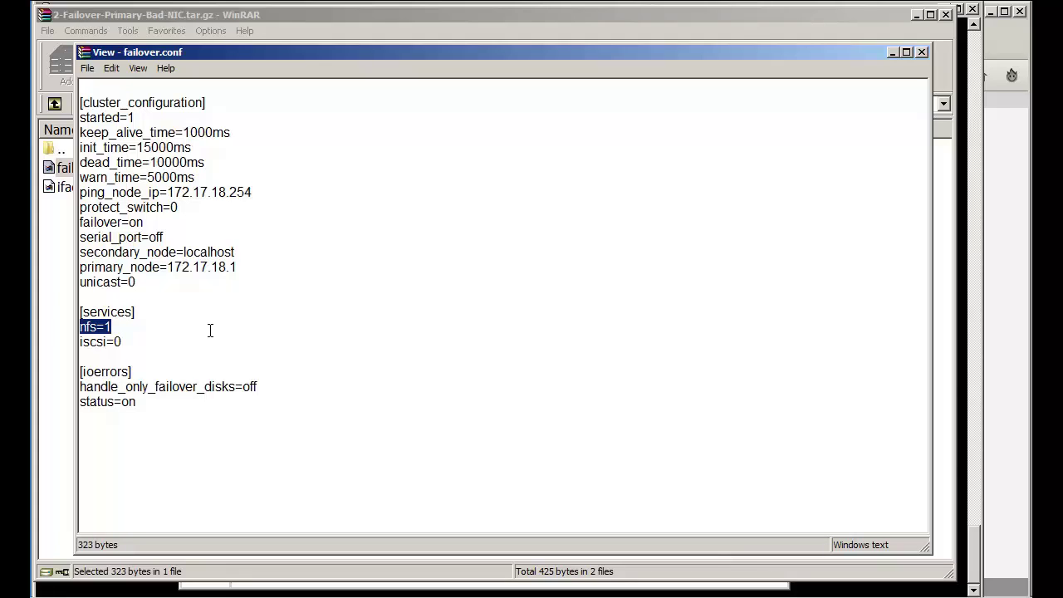
pyautogui.click(122, 340)
pyautogui.moveTo(111, 326); pyautogui.dragTo(79, 327)
pyautogui.click(922, 53)
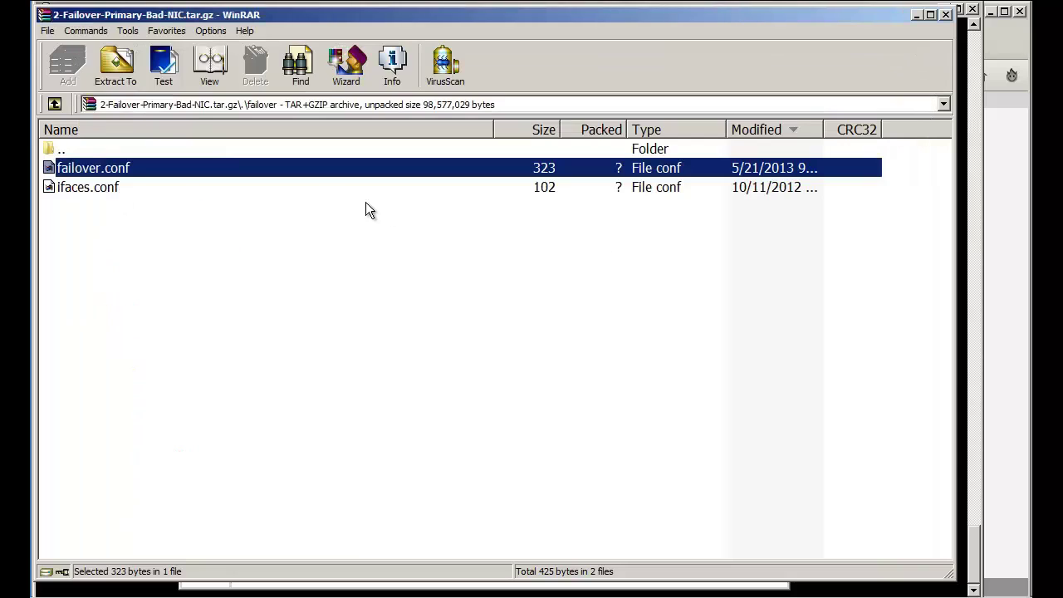
# Step: Check the contents of the archive's iscsi folder and return to the parent folder
pyautogui.doubleClick(68, 148)
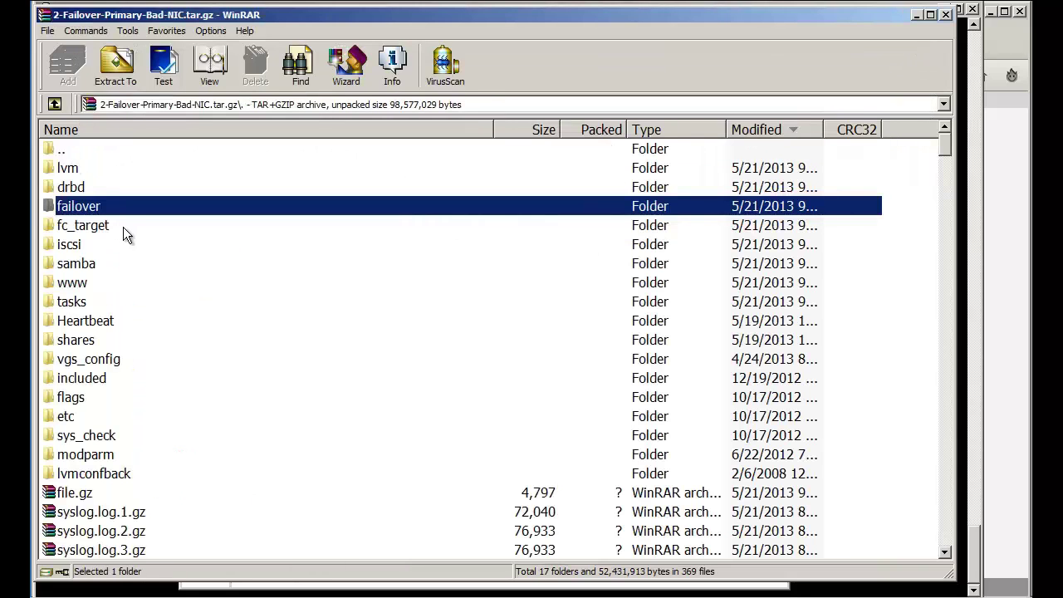
pyautogui.doubleClick(87, 247)
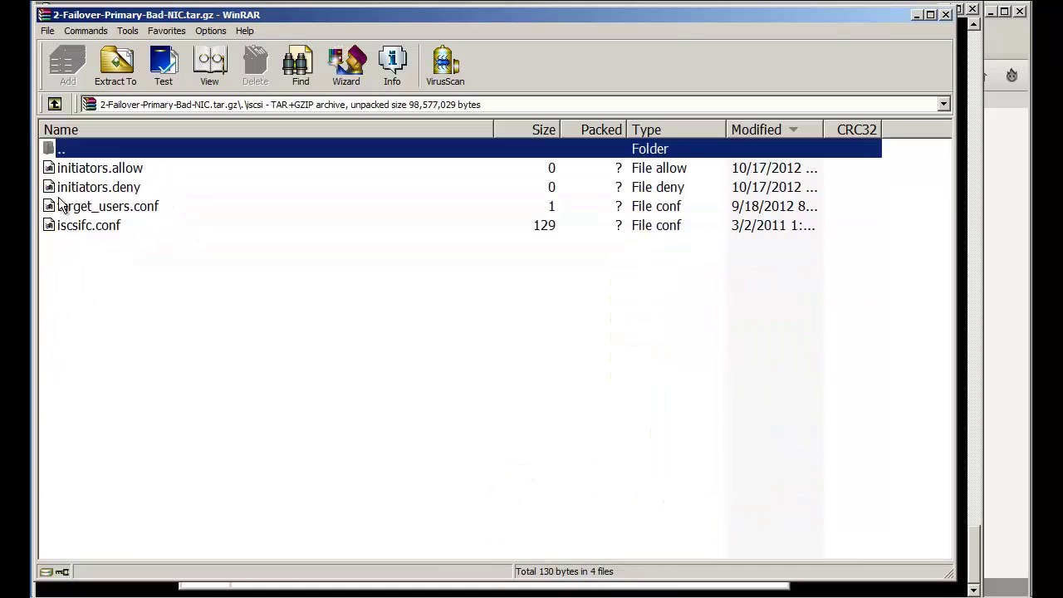
pyautogui.doubleClick(61, 146)
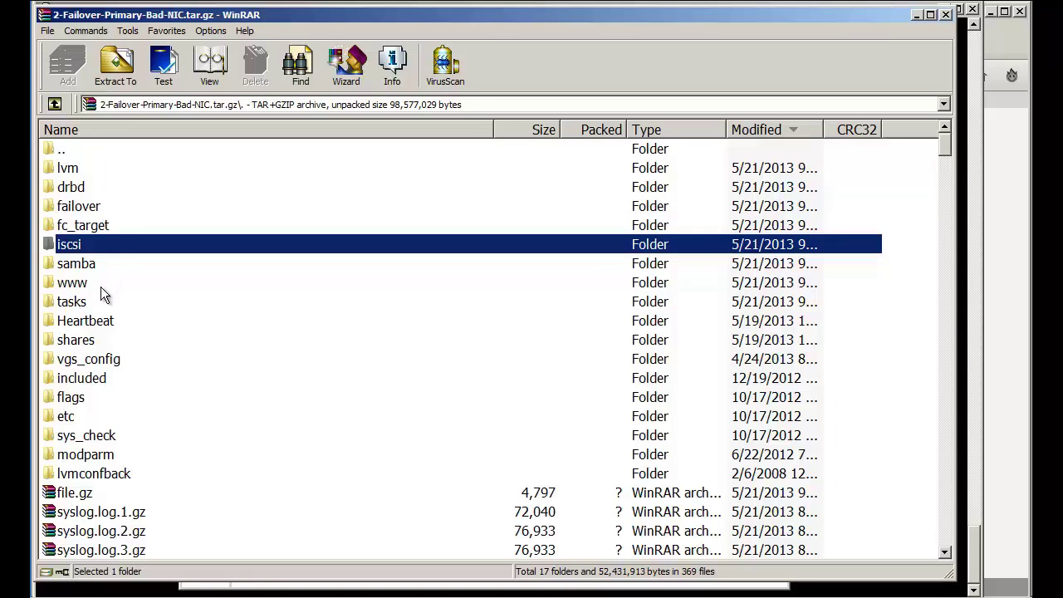
# Step: View the 2006 share file in the shares folder, highlight its NFS setting, and close the file
pyautogui.doubleClick(97, 341)
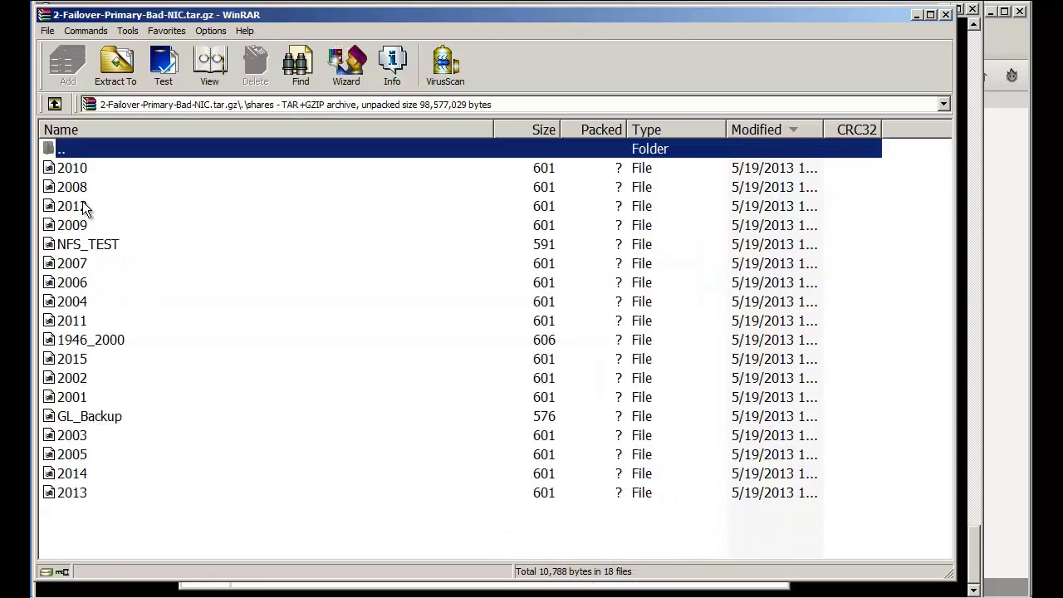
pyautogui.click(86, 283)
pyautogui.rightClick(86, 281)
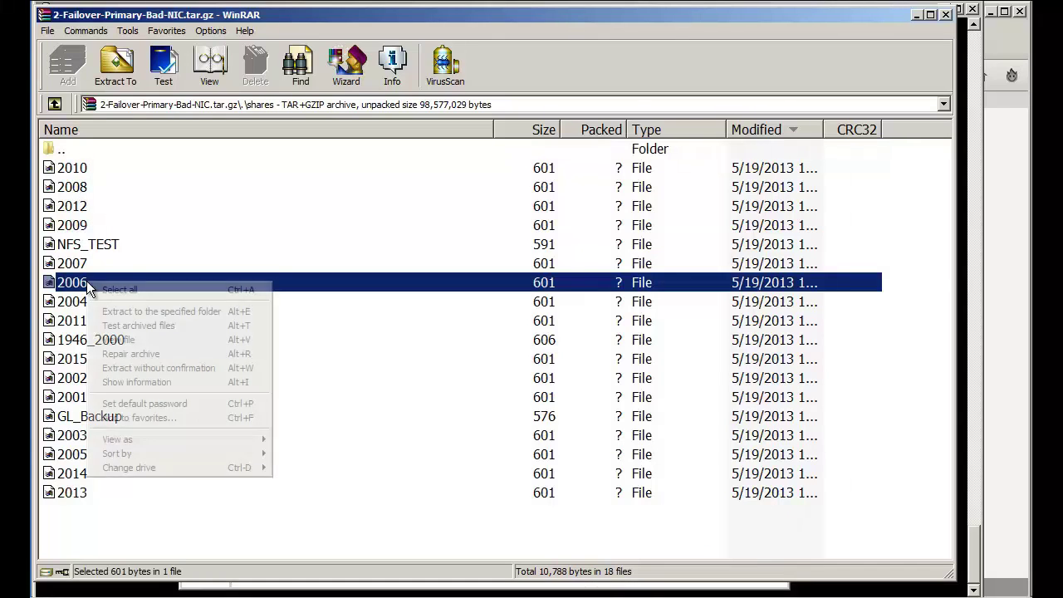
pyautogui.click(143, 341)
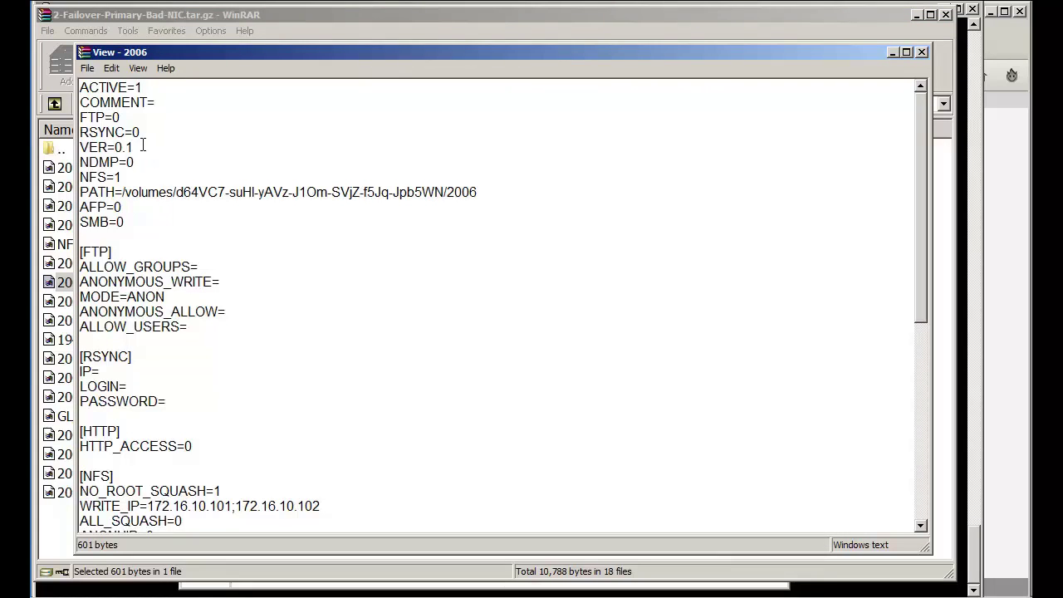
pyautogui.moveTo(138, 180); pyautogui.dragTo(68, 175)
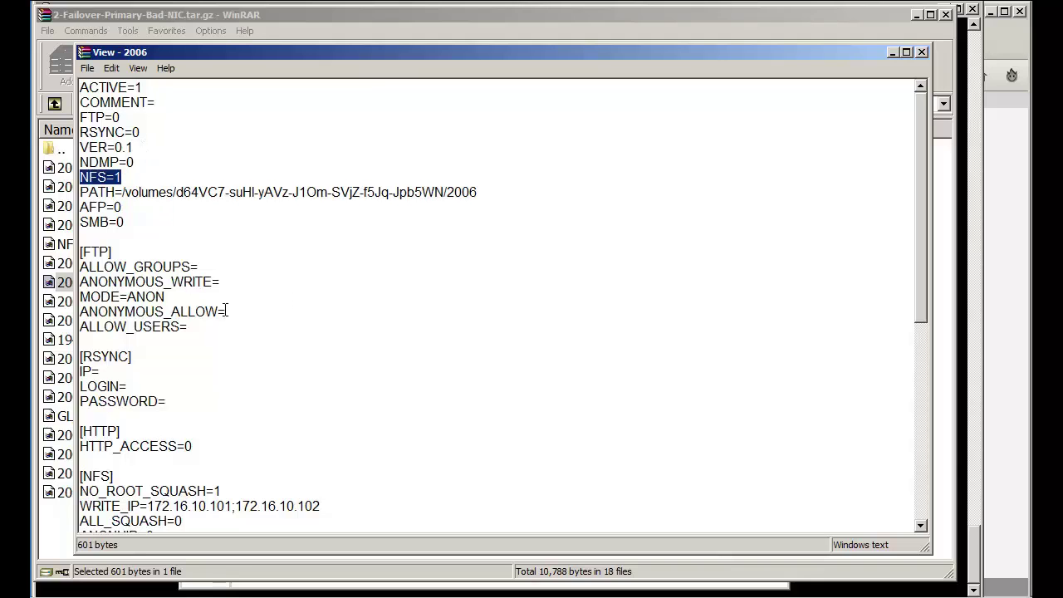
pyautogui.scroll(-1, 208, 294)
pyautogui.scroll(1, 280, 287)
pyautogui.click(922, 52)
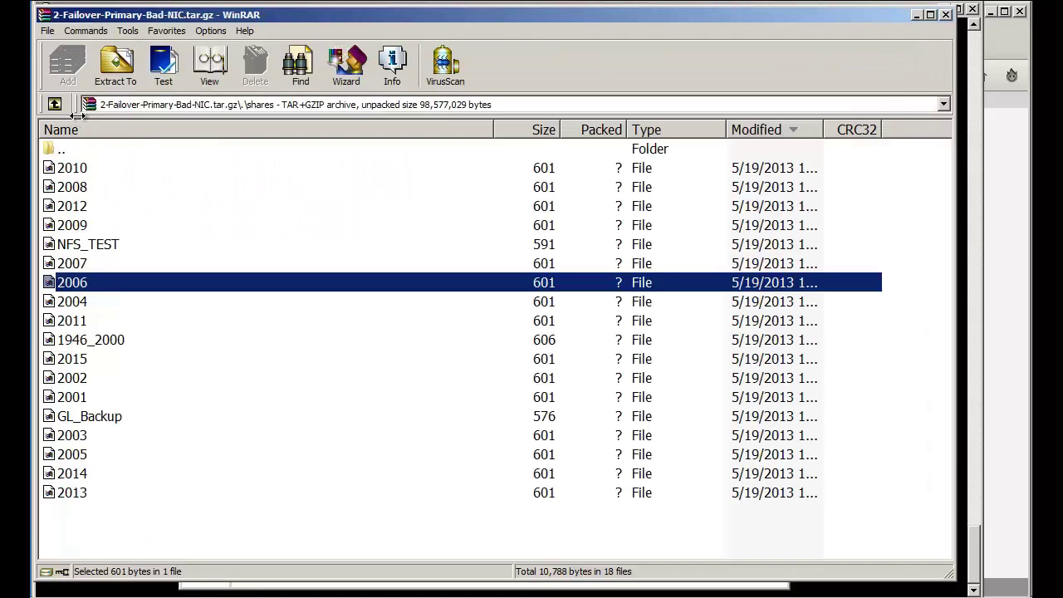
# Step: Return to the parent folder, view tests.log, and enlarge its viewer window
pyautogui.doubleClick(62, 152)
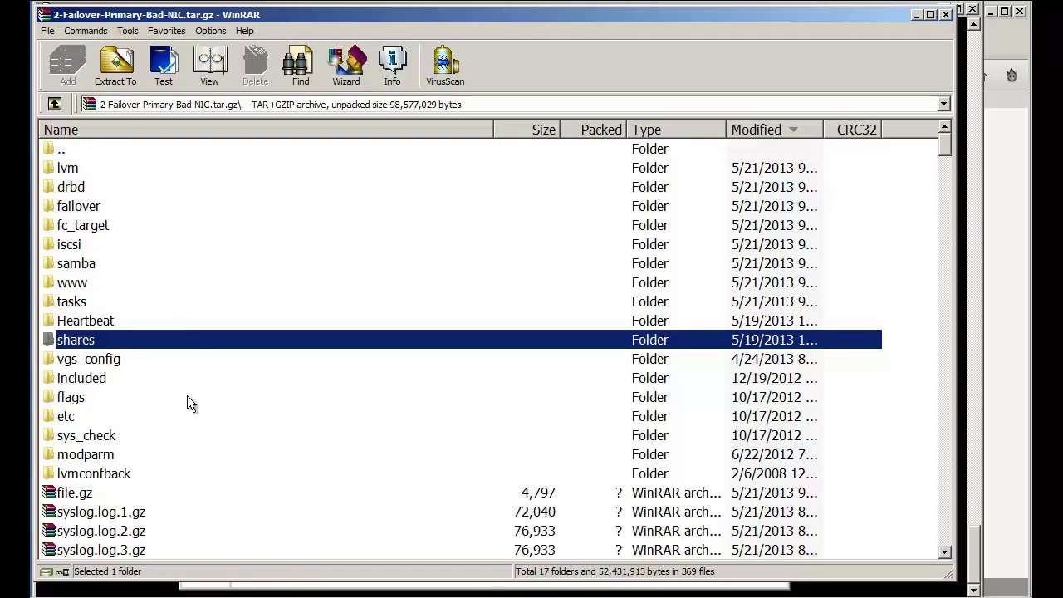
pyautogui.scroll(-1, 166, 391)
pyautogui.scroll(-9, 165, 391)
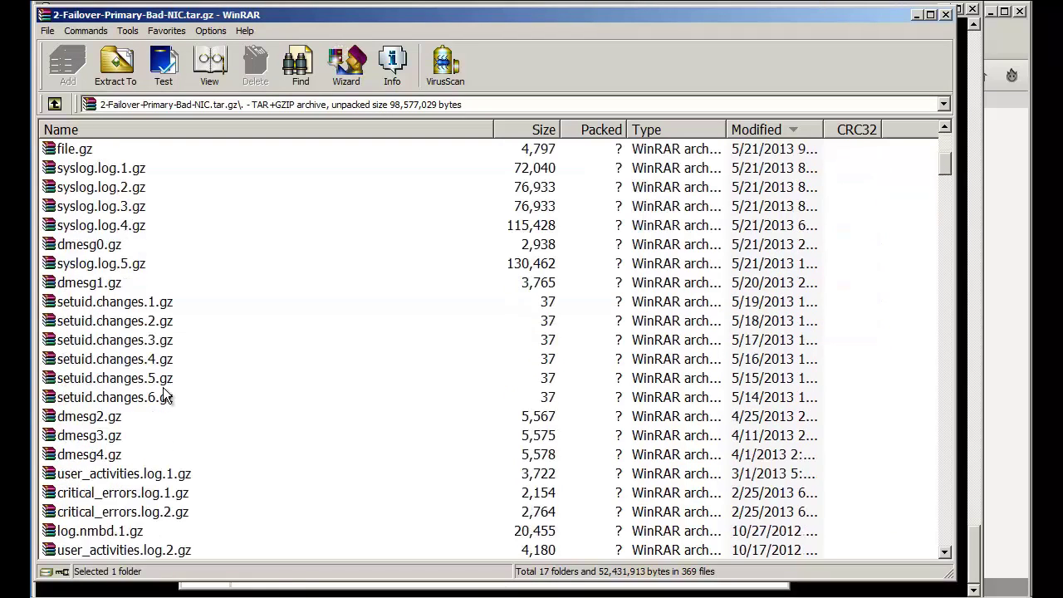
pyautogui.scroll(-5, 164, 397)
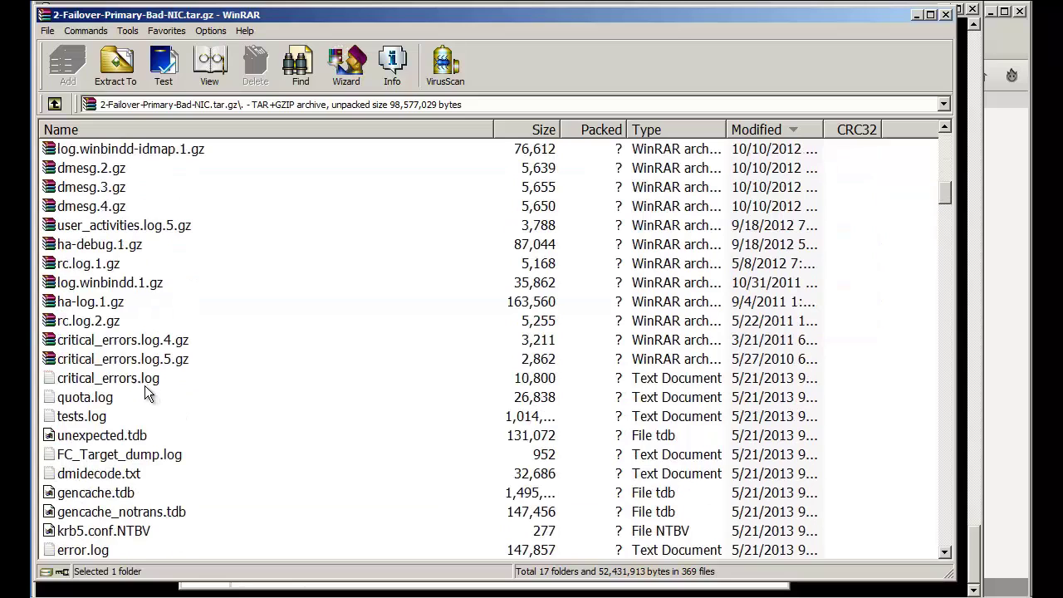
pyautogui.click(103, 417)
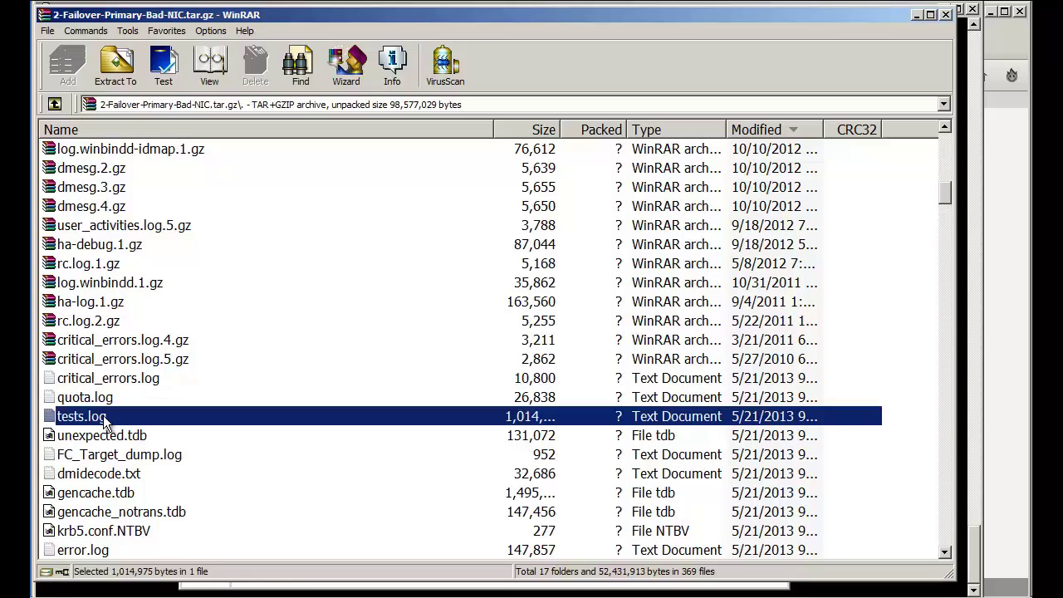
pyautogui.rightClick(154, 418)
pyautogui.click(237, 266)
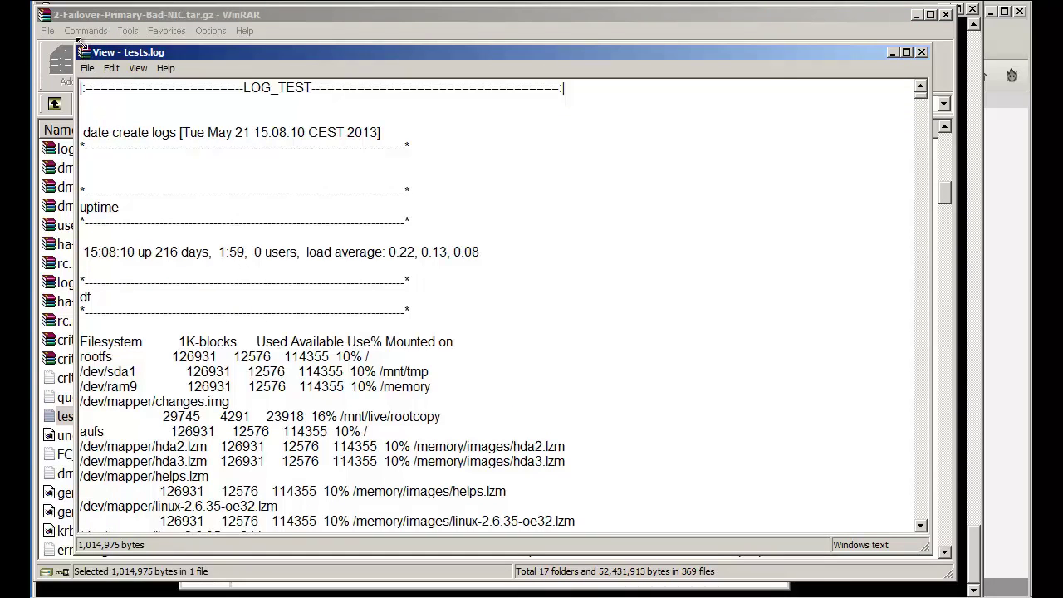
pyautogui.moveTo(53, 14); pyautogui.dragTo(47, 10)
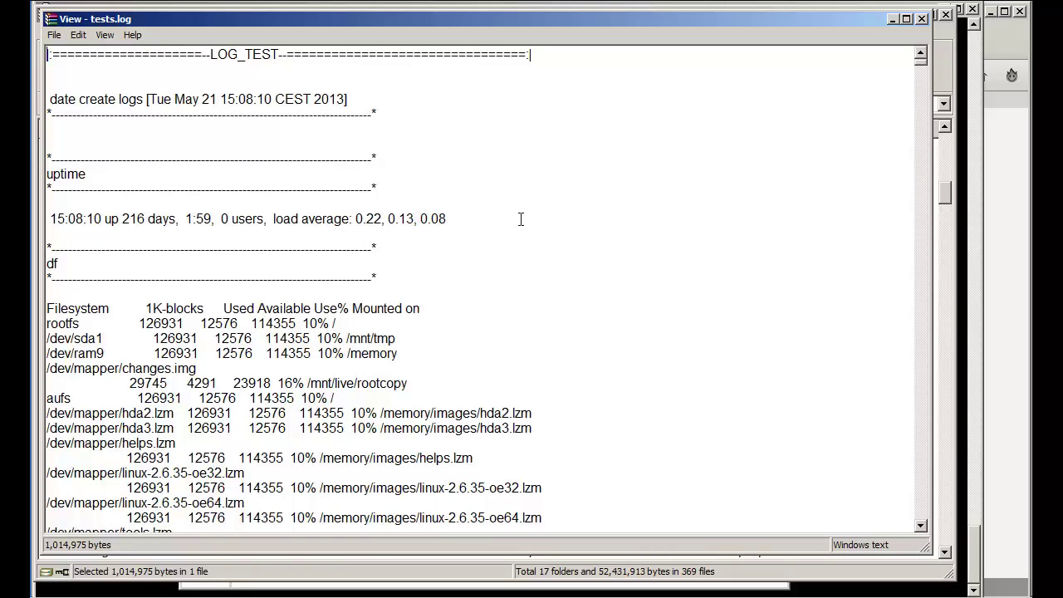
# Step: Look through the df and df -i file system usage sections of tests.log
pyautogui.click(919, 88)
pyautogui.click(918, 107)
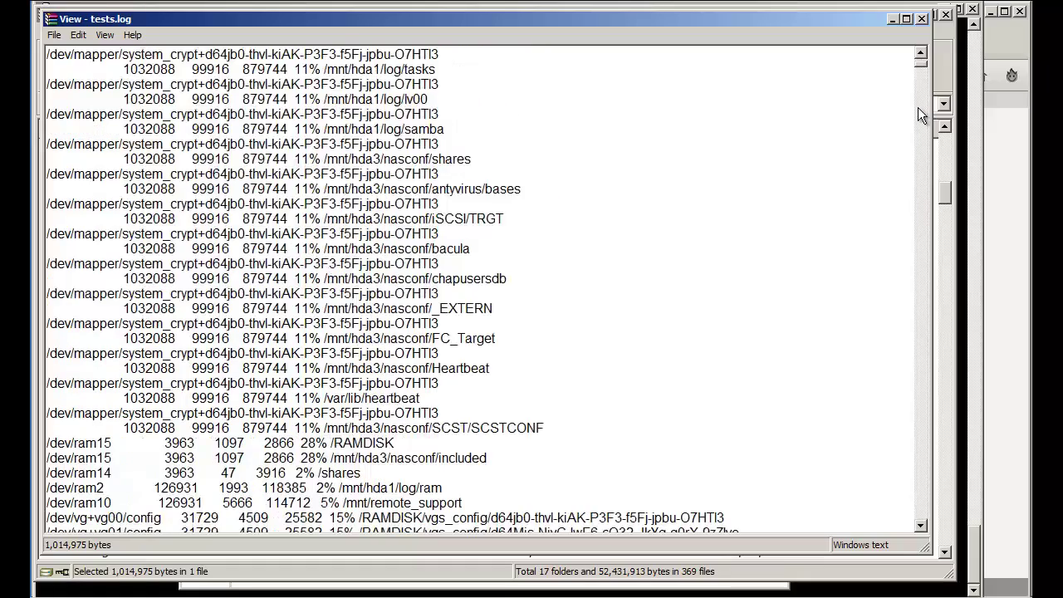
pyautogui.click(918, 108)
pyautogui.click(918, 107)
pyautogui.click(918, 107)
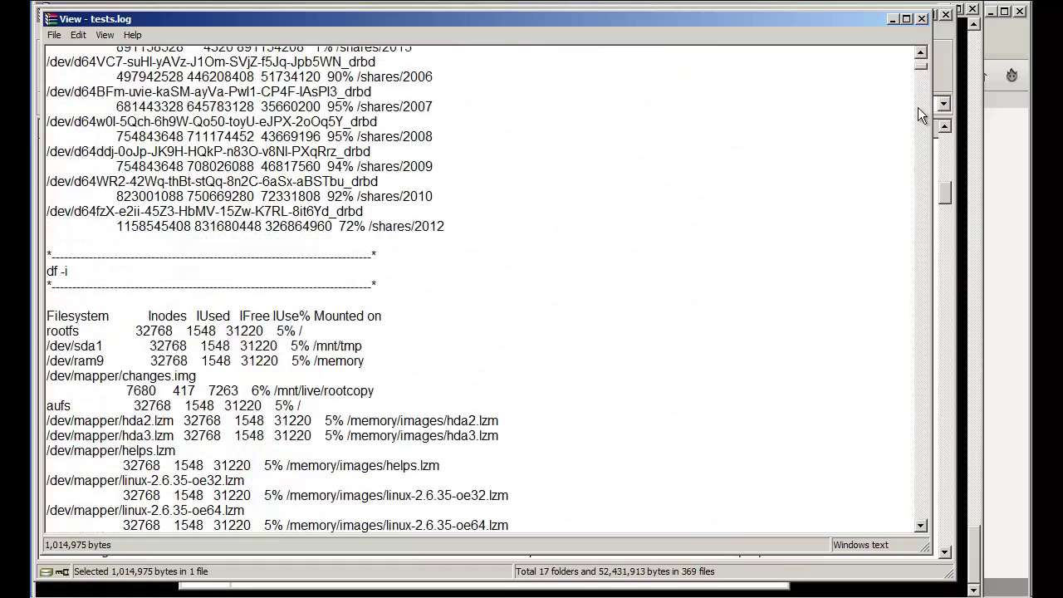
pyautogui.scroll(-5, 791, 248)
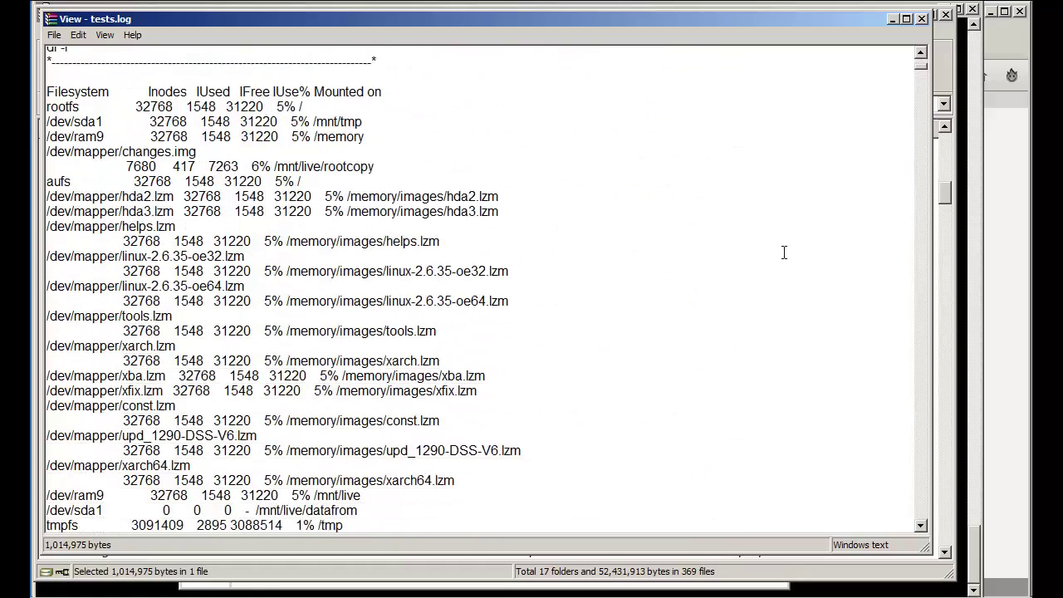
pyautogui.scroll(-5, 784, 252)
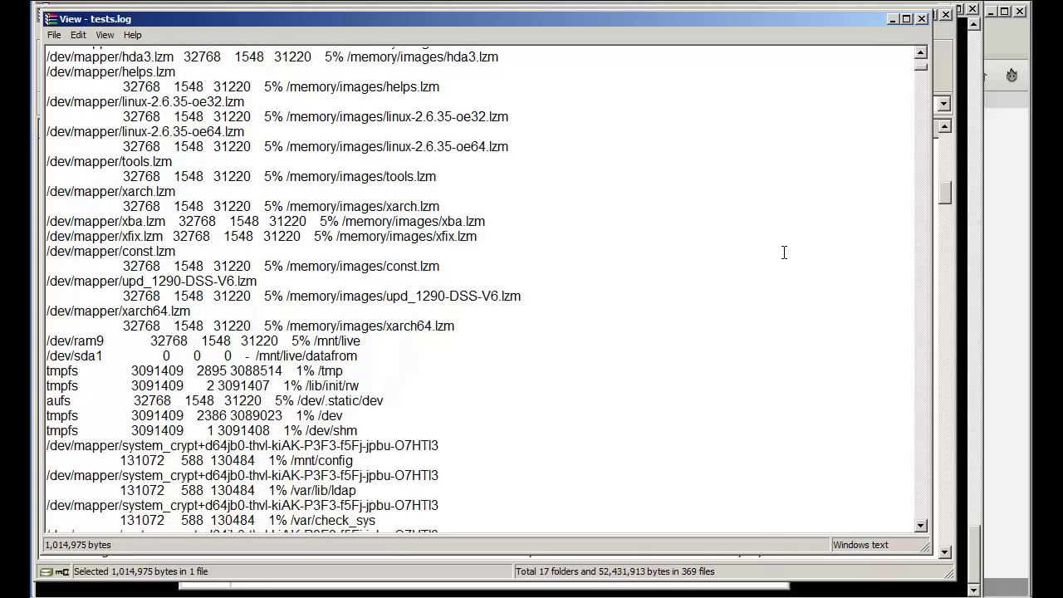
pyautogui.scroll(-1, 783, 252)
pyautogui.scroll(-8, 783, 261)
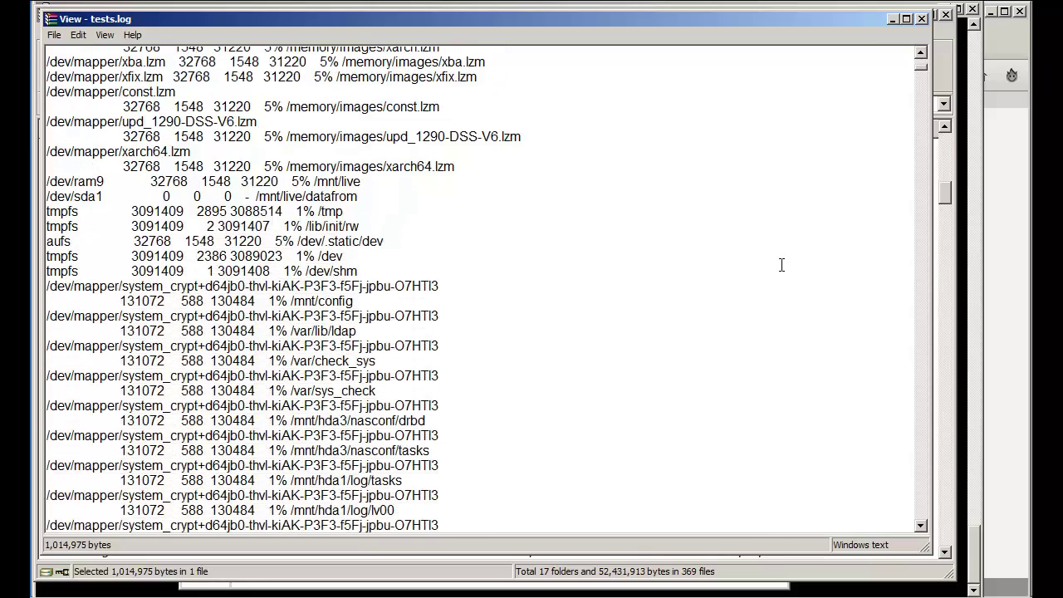
pyautogui.scroll(-4, 782, 265)
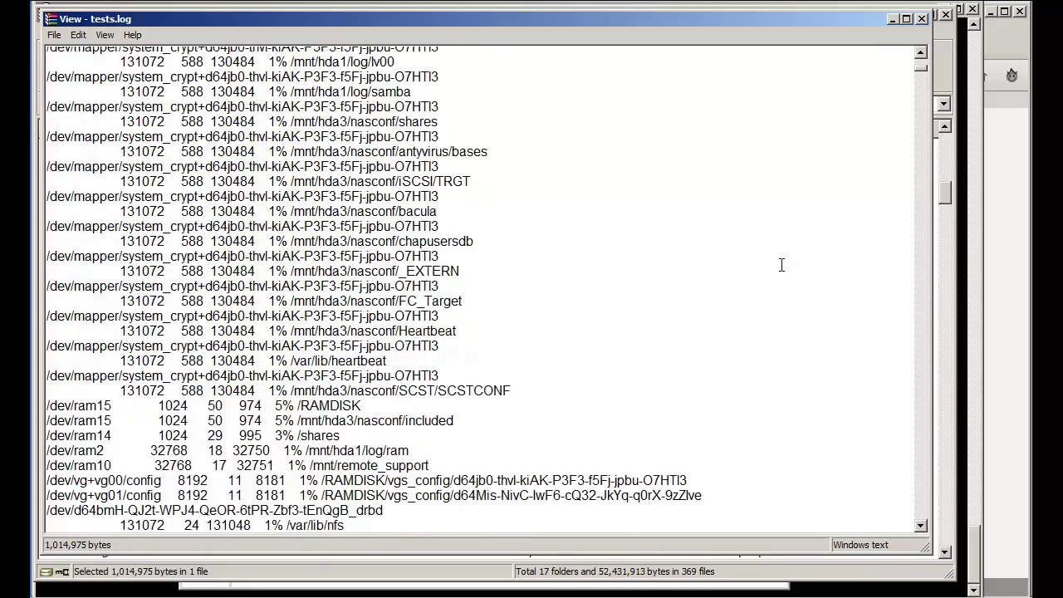
pyautogui.scroll(-3, 781, 265)
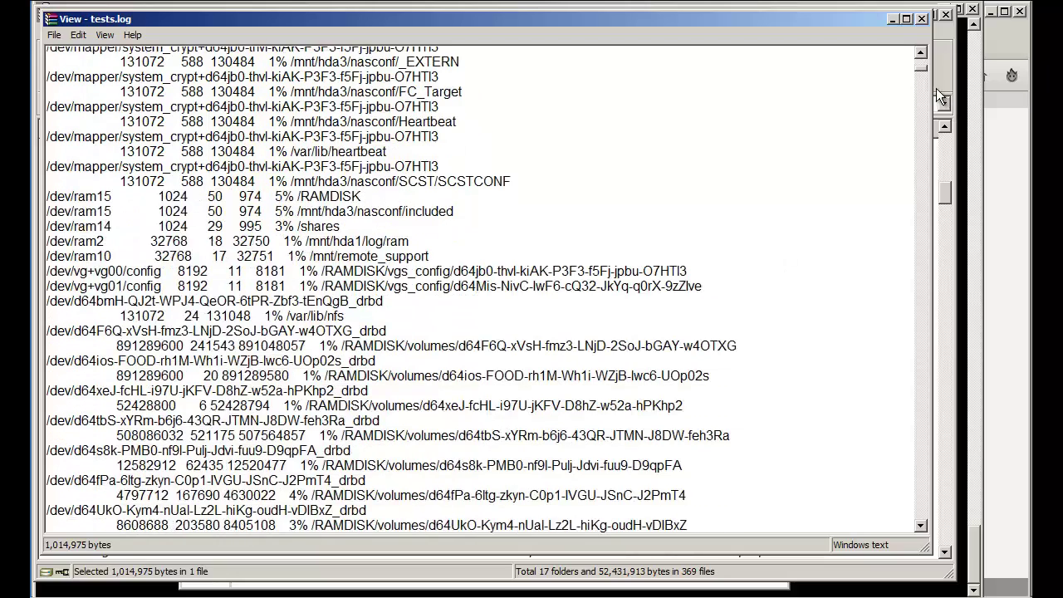
# Step: Search tests.log for "ifconfig"
pyautogui.click(78, 35)
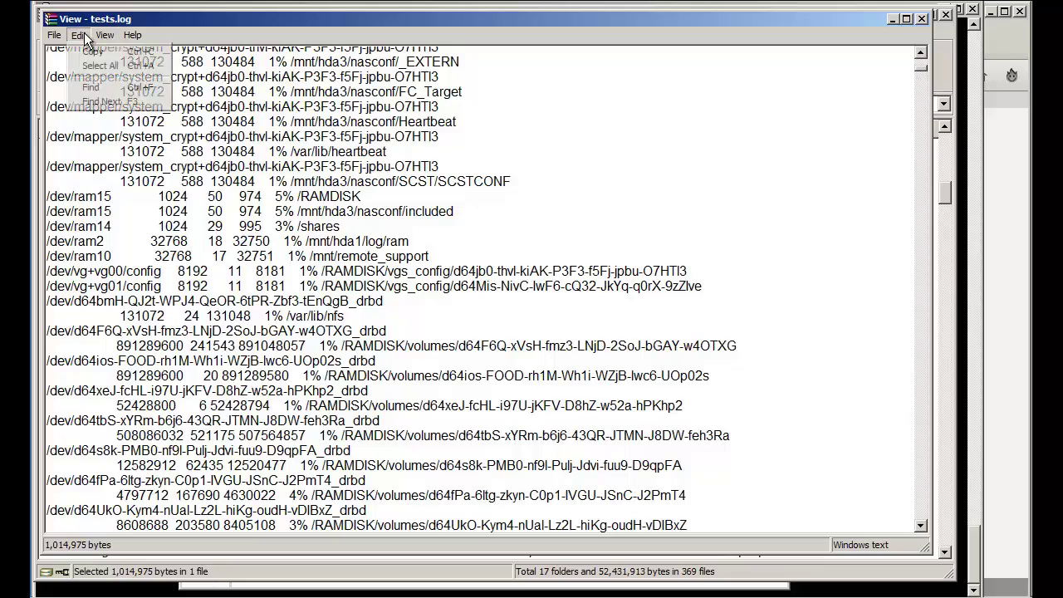
pyautogui.click(116, 88)
pyautogui.write('i')
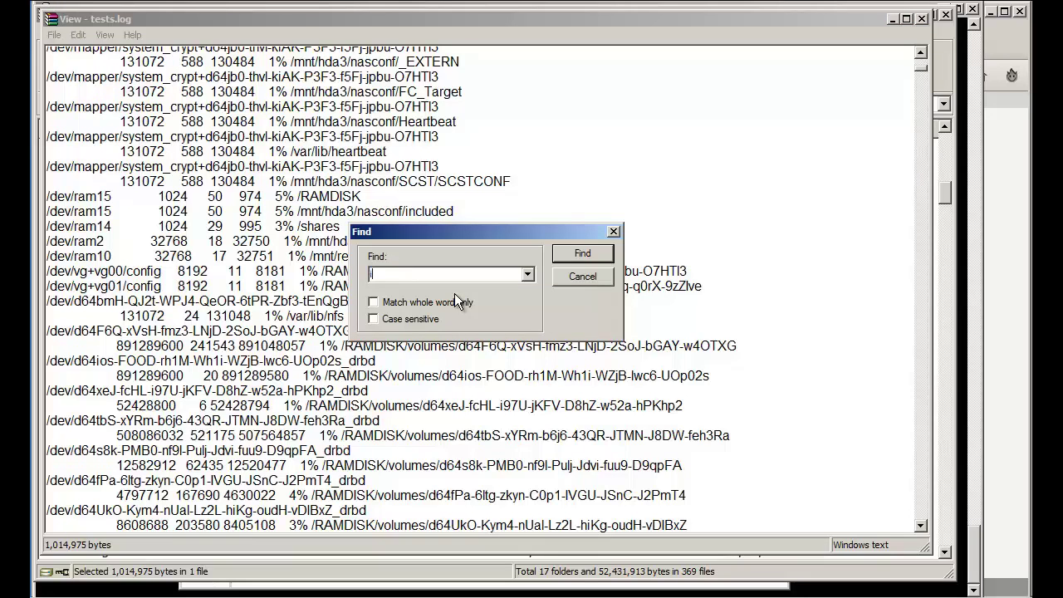
pyautogui.write('fconfig')
pyautogui.press('Return')
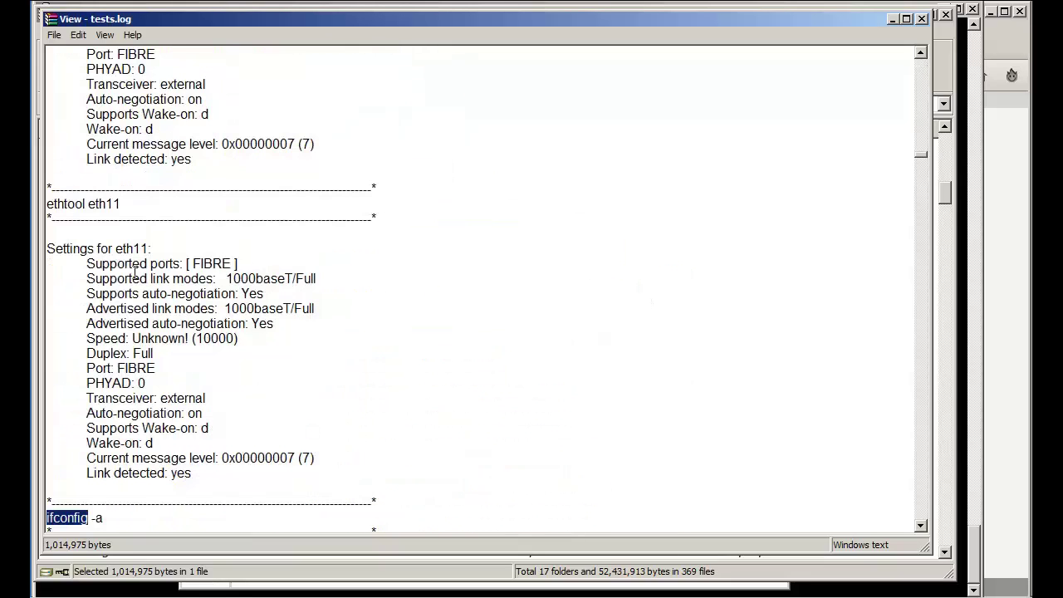
# Step: In the ethtool eth11 section, highlight the interface name, speed, supported port type and duplex values
pyautogui.moveTo(155, 248); pyautogui.dragTo(118, 254)
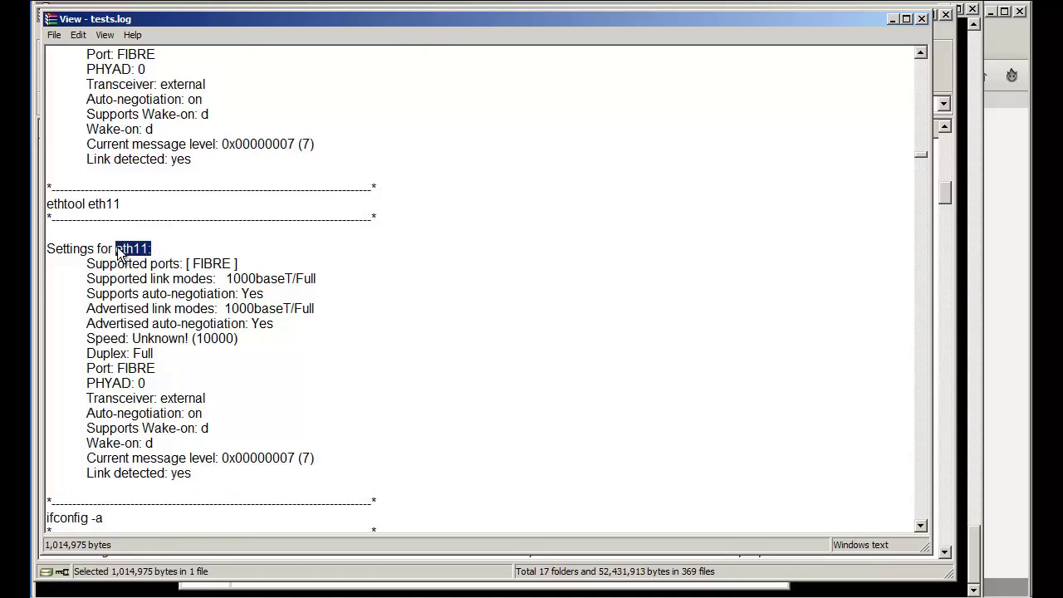
pyautogui.moveTo(239, 339); pyautogui.dragTo(201, 340)
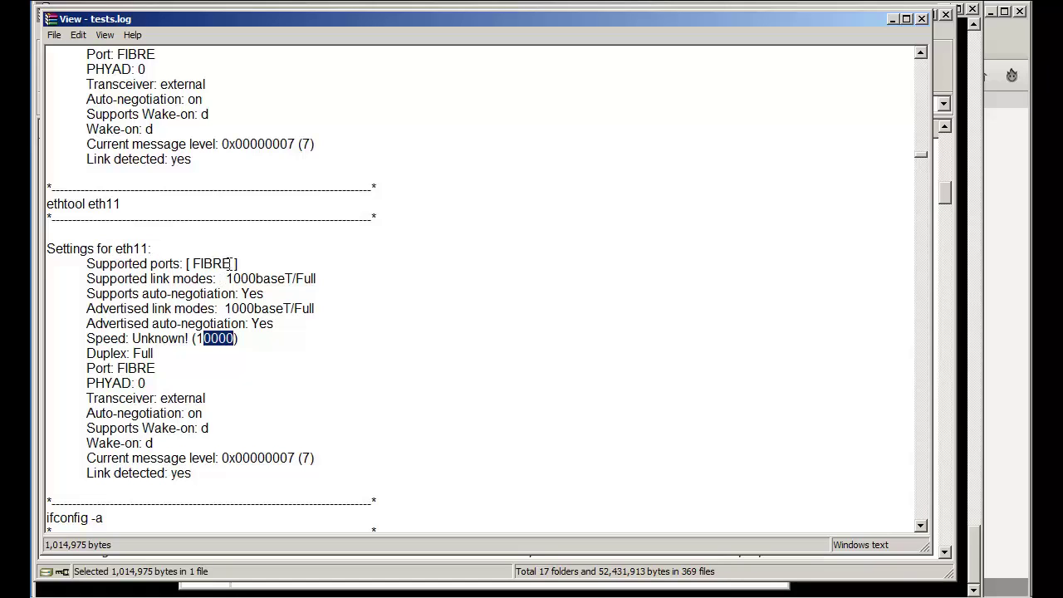
pyautogui.moveTo(234, 263); pyautogui.dragTo(193, 264)
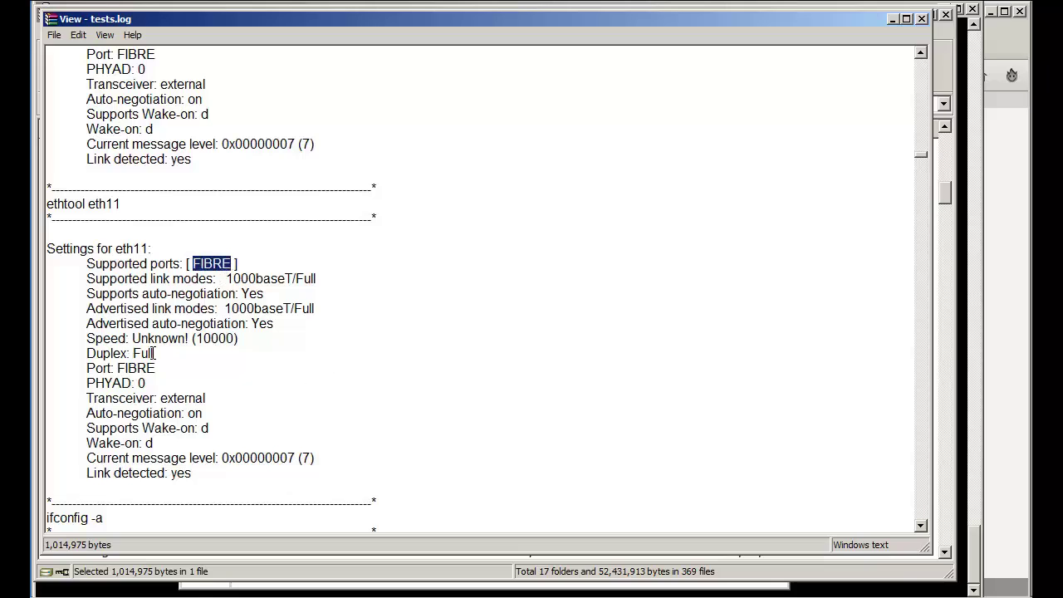
pyautogui.moveTo(153, 353); pyautogui.dragTo(134, 353)
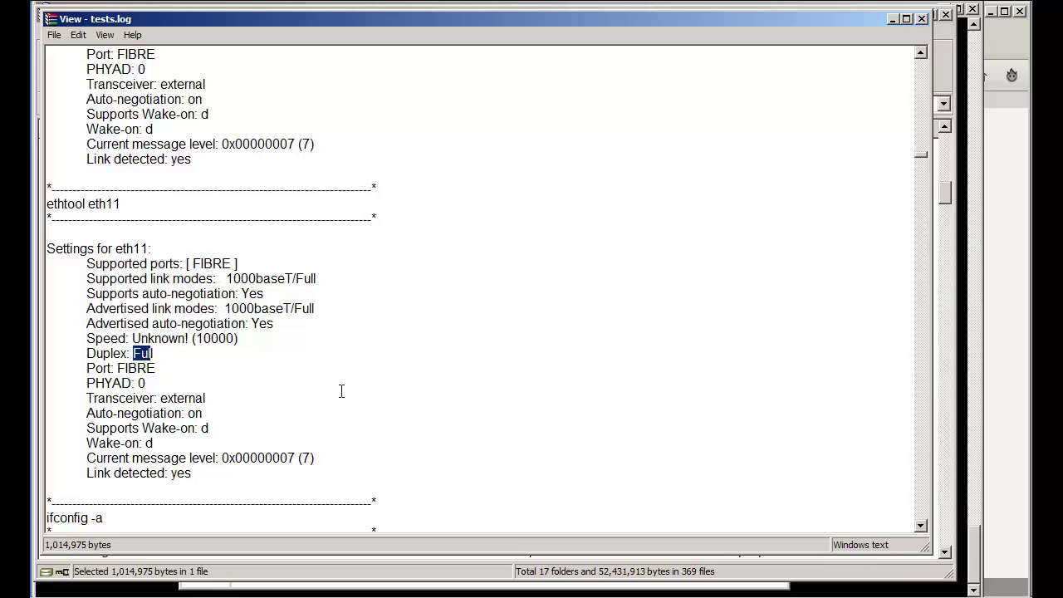
# Step: In the ifconfig -a section, highlight eth0's status and RX packets lines and part of its TX bytes value
pyautogui.scroll(-2, 341, 391)
pyautogui.scroll(-4, 340, 391)
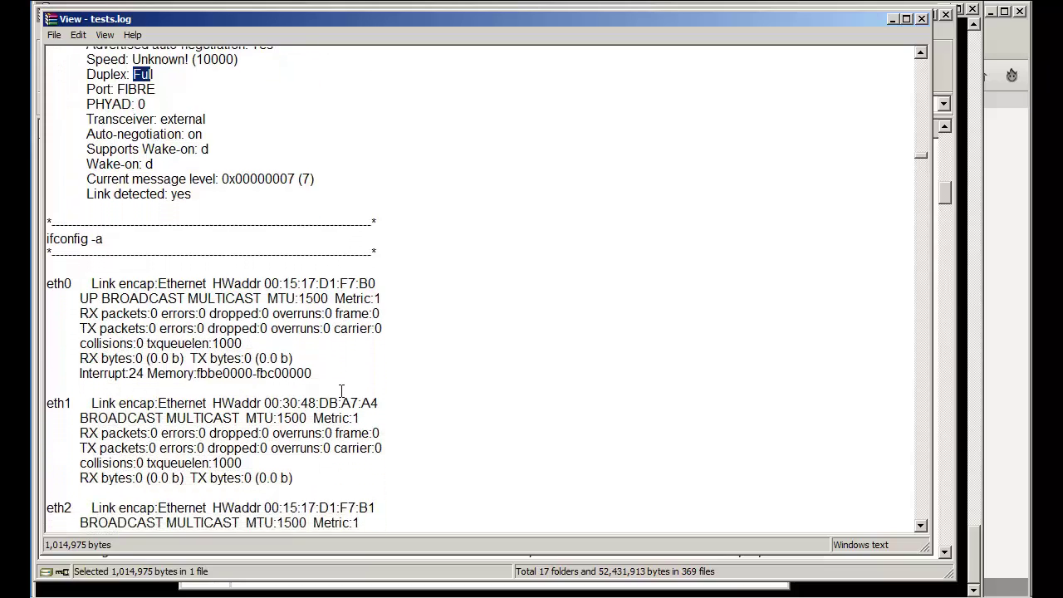
pyautogui.scroll(-2, 341, 391)
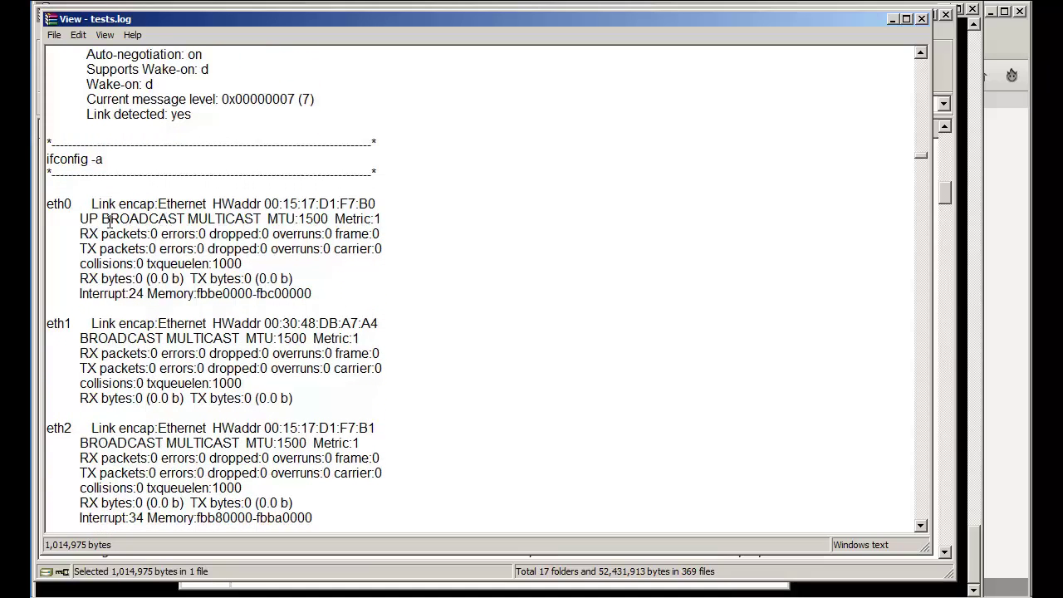
pyautogui.moveTo(82, 213); pyautogui.dragTo(402, 235)
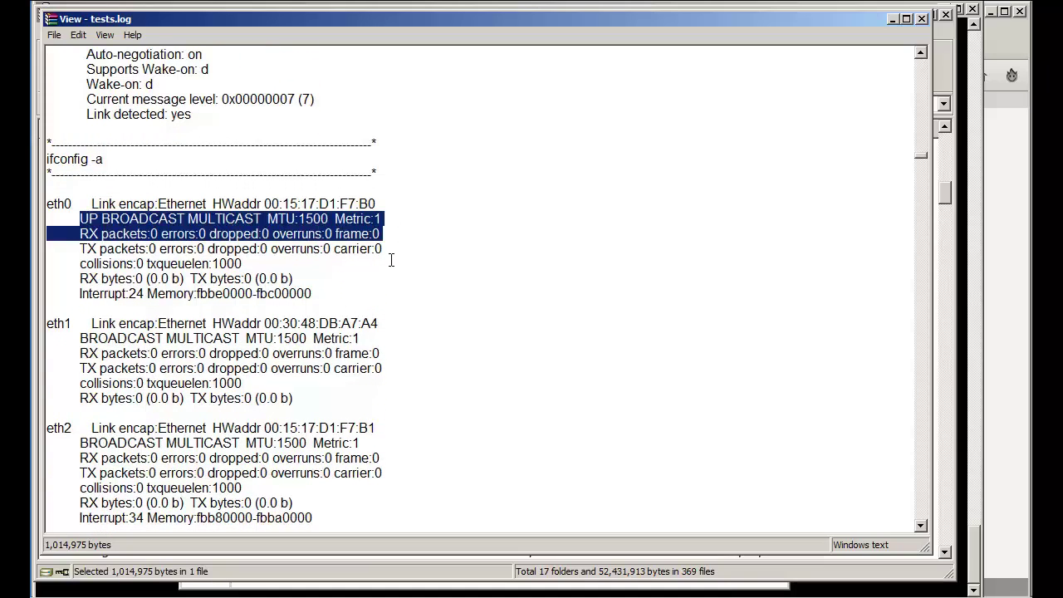
pyautogui.moveTo(324, 298); pyautogui.dragTo(261, 278)
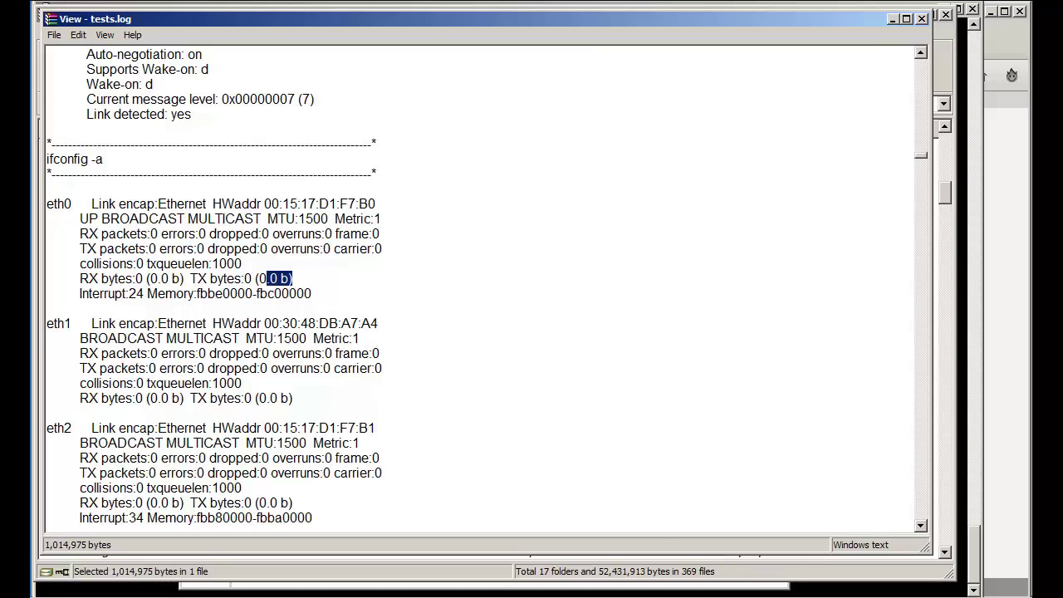
# Step: Switch to the Data Storage Software V7 page in Firefox and open the network interfaces setup
pyautogui.hotkey('alt', 'Tab')
pyautogui.click(381, 283)
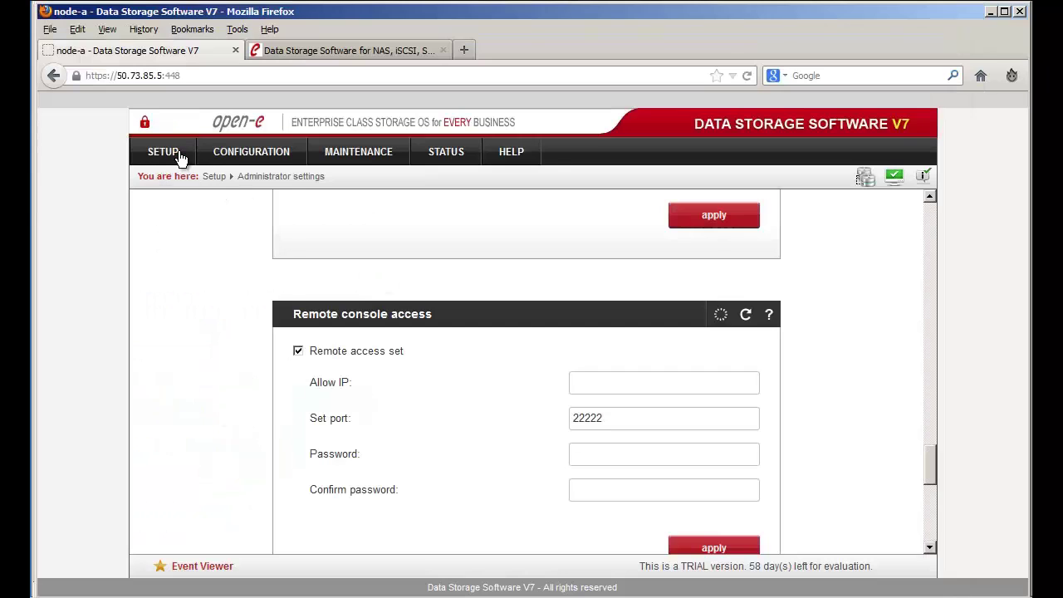
pyautogui.moveTo(180, 157)
pyautogui.click(209, 212)
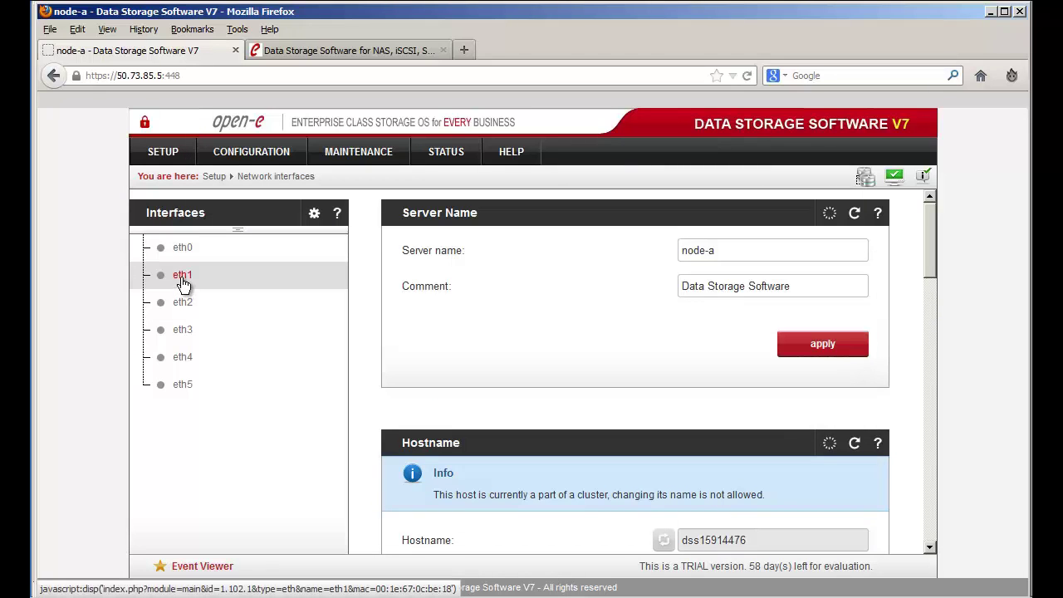
# Step: Open the eth1 network interface and review its IP address settings
pyautogui.click(182, 277)
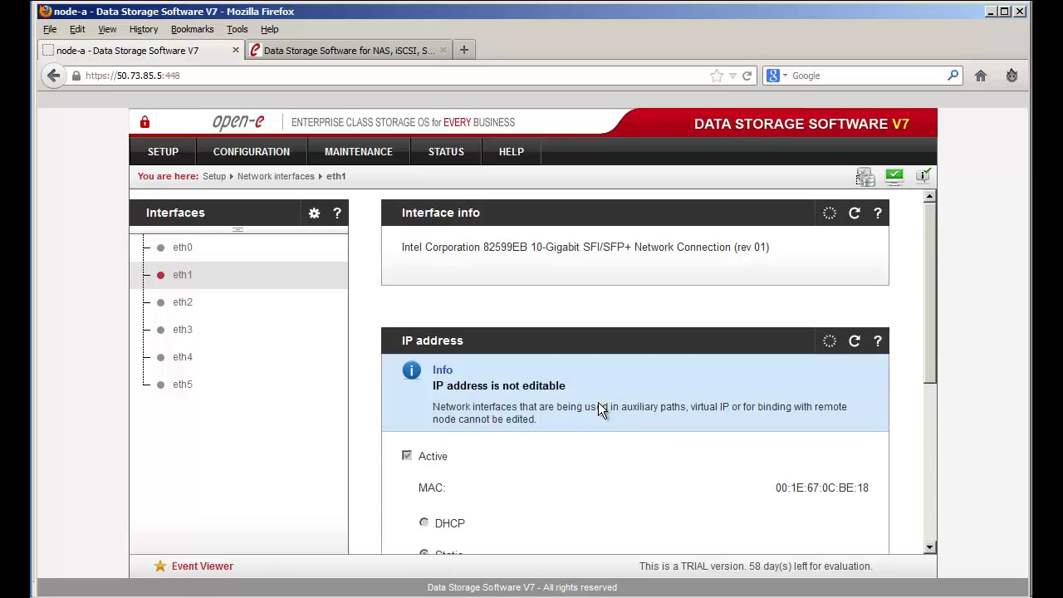
pyautogui.scroll(-1, 601, 409)
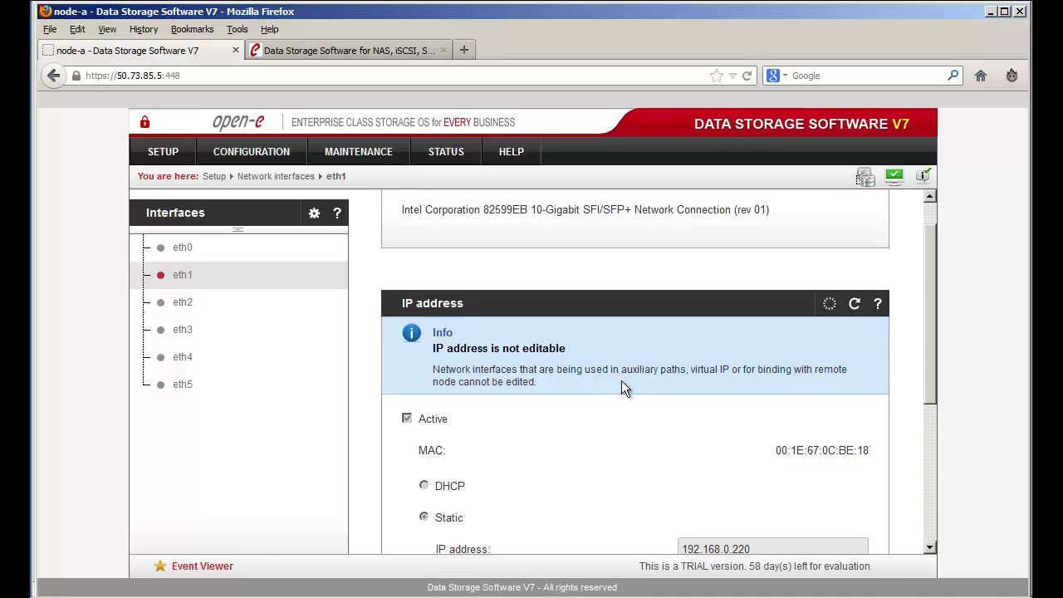
pyautogui.scroll(-1, 622, 385)
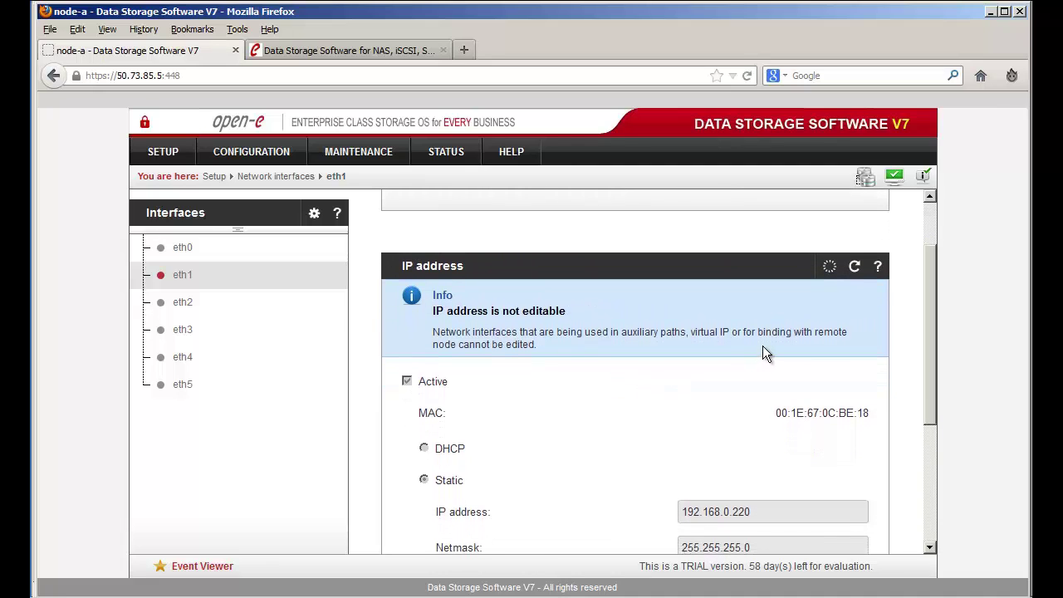
pyautogui.scroll(-3, 639, 391)
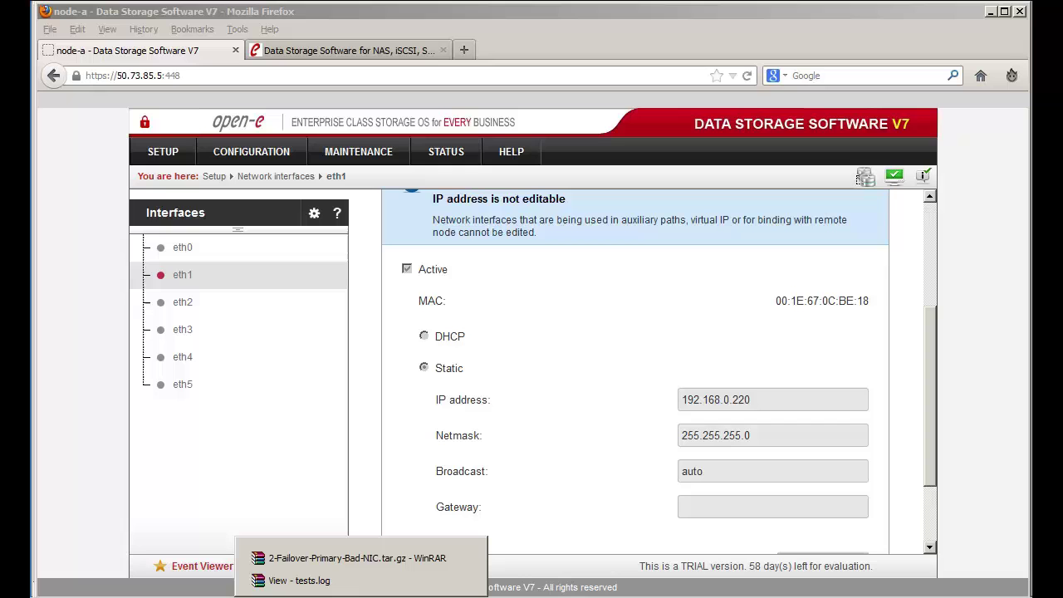
# Step: Switch to the WinRAR view of tests.log and highlight eth6's inet address and transmitted data amount in the ifconfig -a output
pyautogui.click(353, 579)
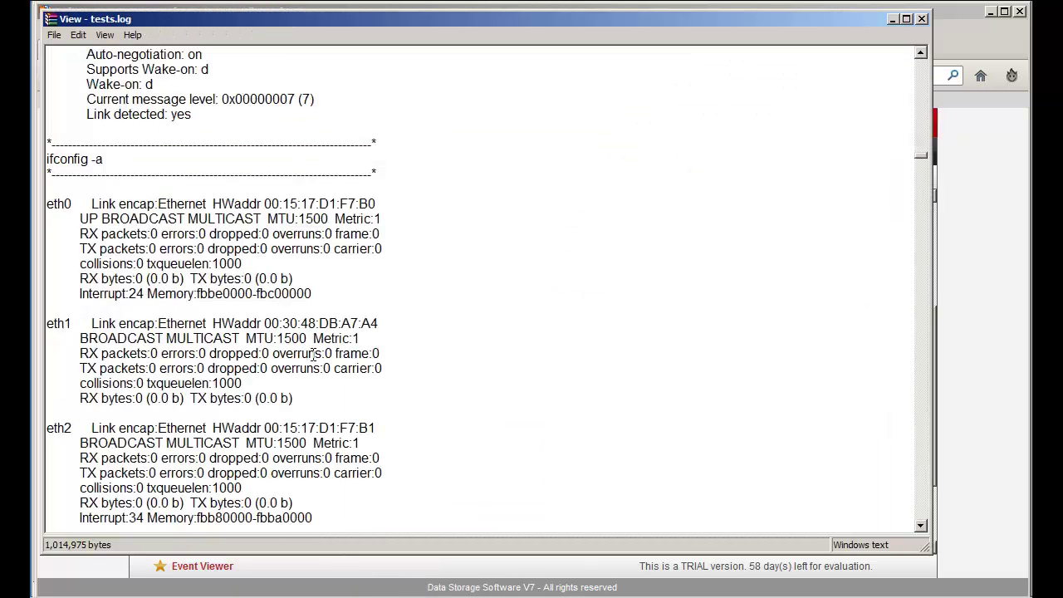
pyautogui.scroll(-3, 314, 355)
pyautogui.scroll(-4, 314, 355)
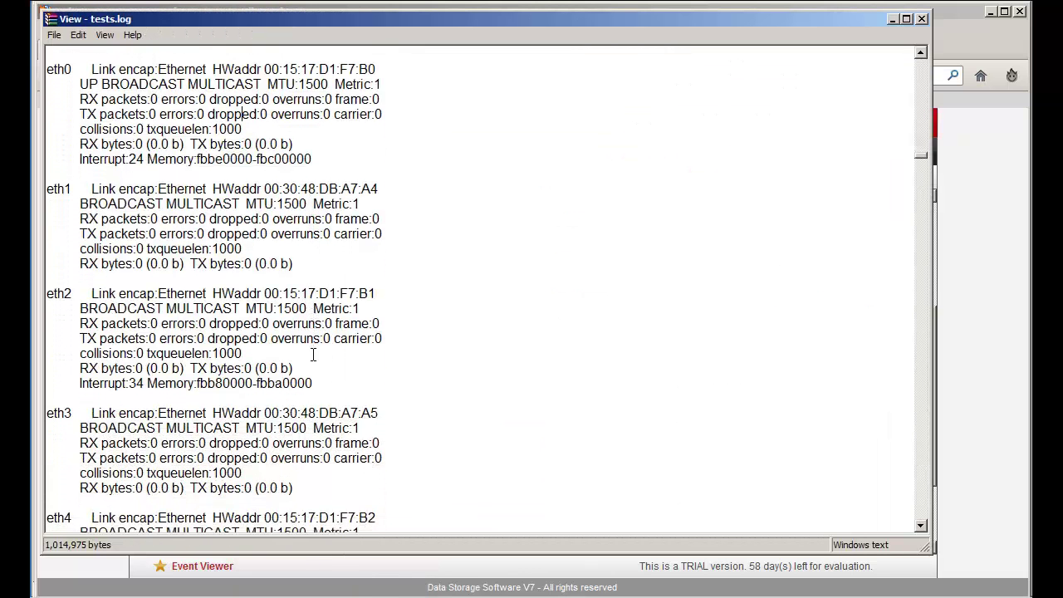
pyautogui.scroll(-1, 314, 355)
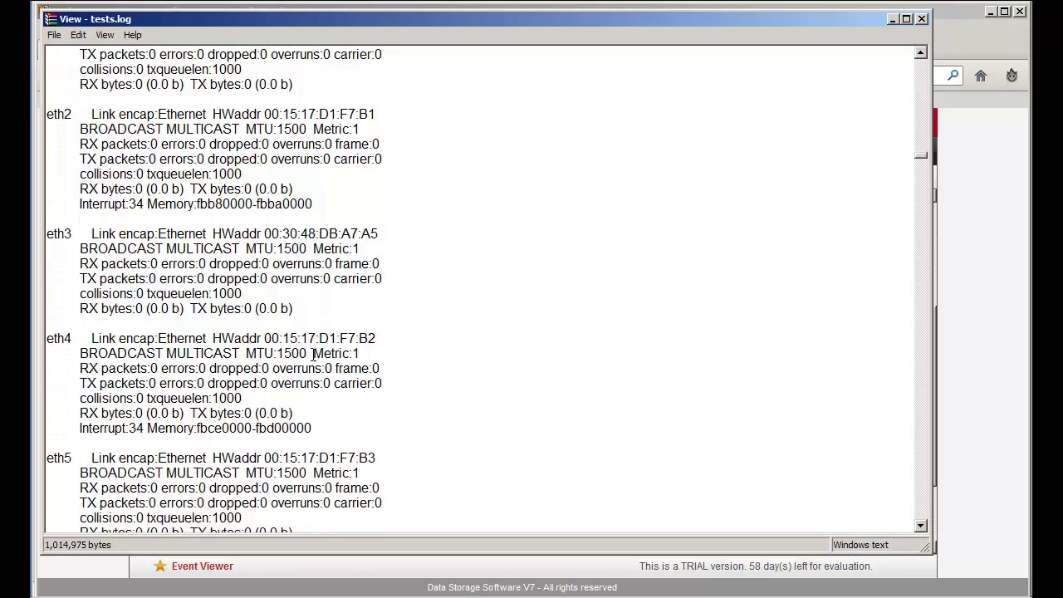
pyautogui.scroll(-4, 314, 355)
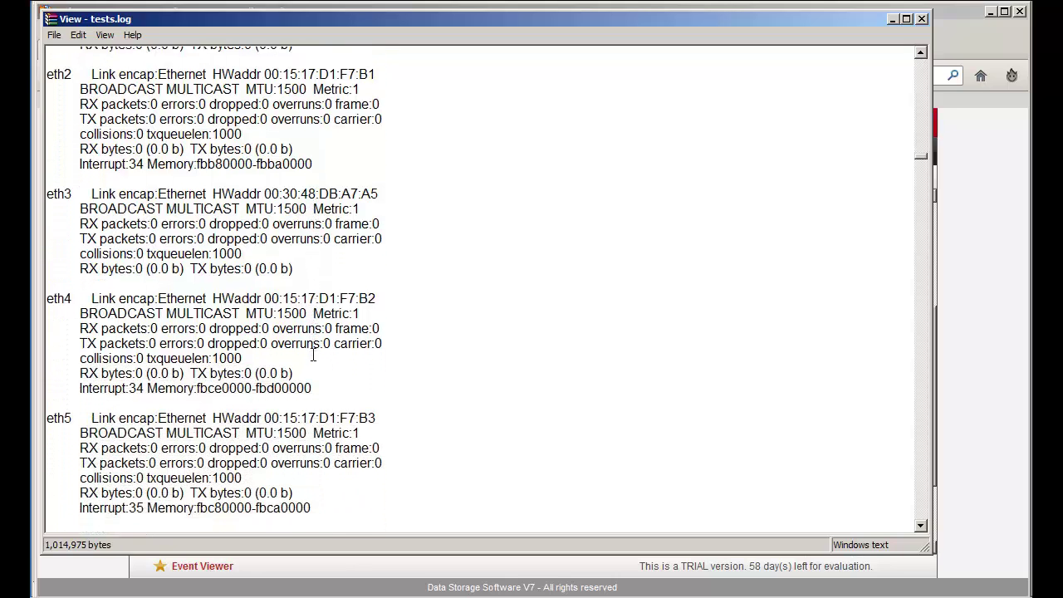
pyautogui.scroll(-2, 314, 355)
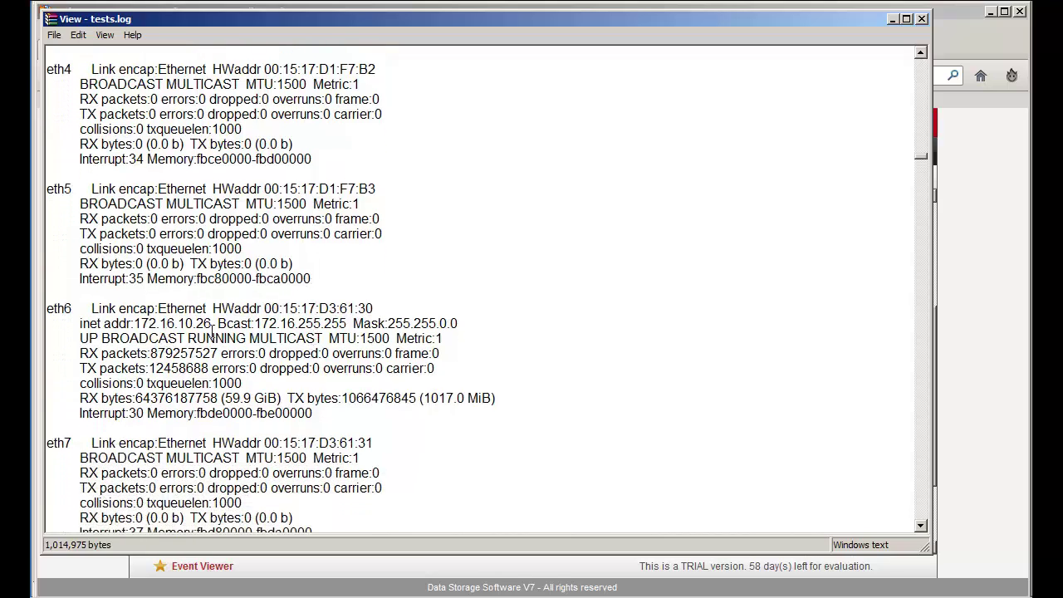
pyautogui.moveTo(212, 324); pyautogui.dragTo(135, 324)
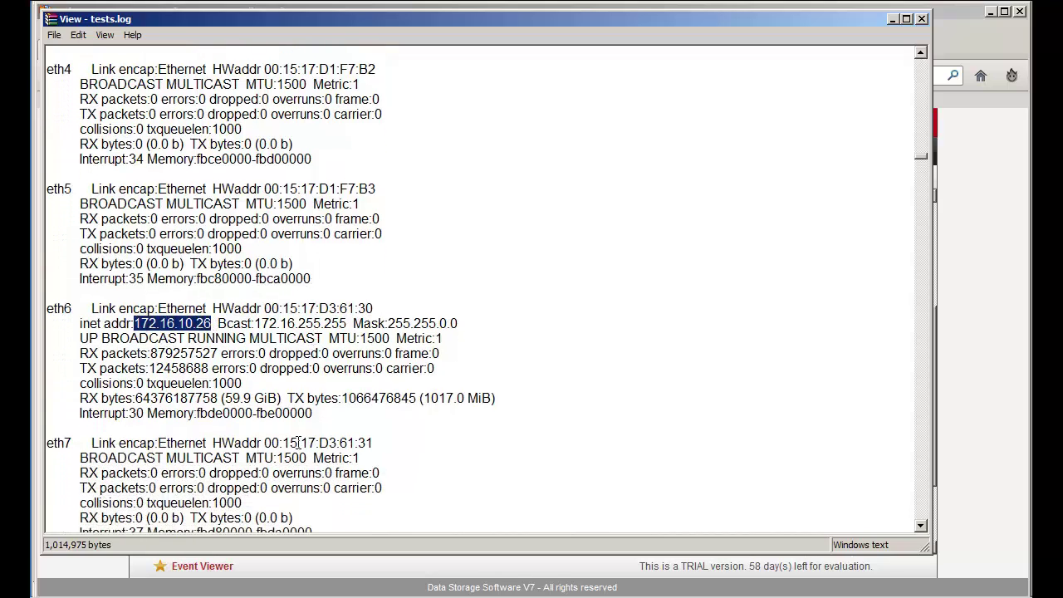
pyautogui.scroll(-1, 299, 443)
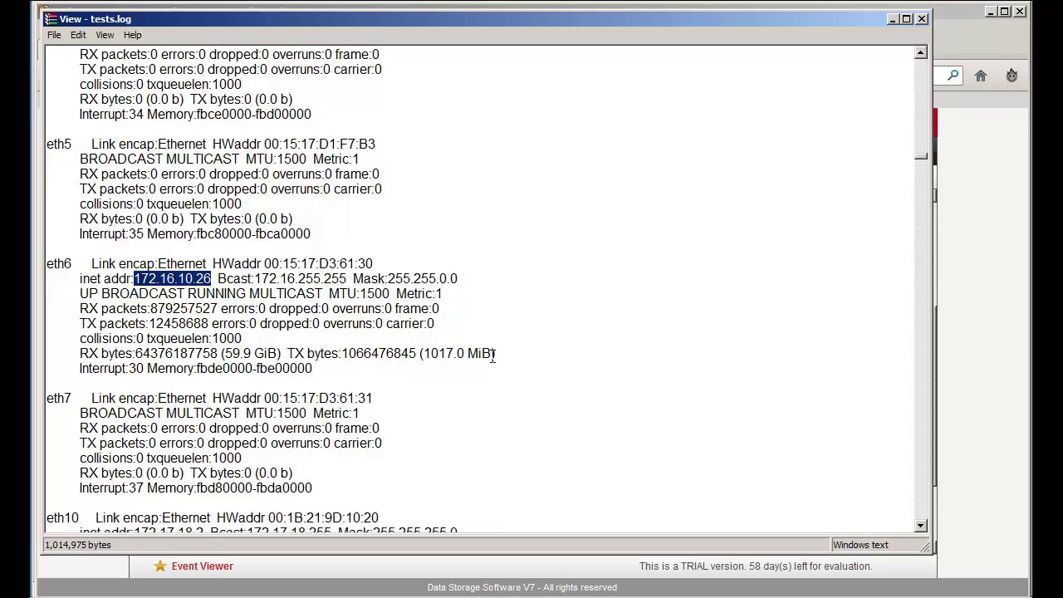
pyautogui.moveTo(493, 353); pyautogui.dragTo(423, 353)
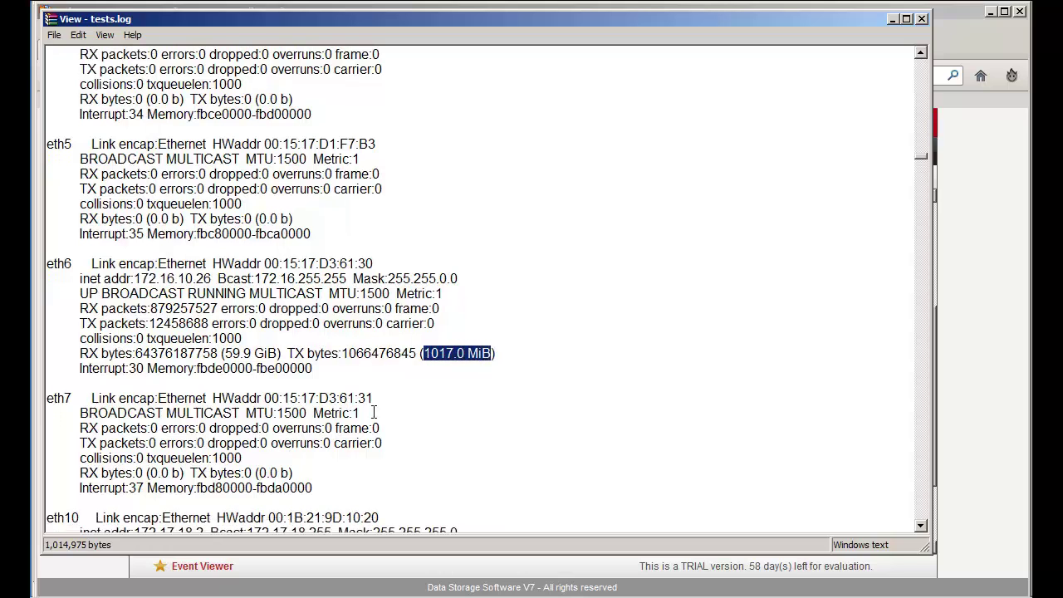
# Step: Highlight the transmitted data amount in the eth10 entry of the ifconfig output
pyautogui.scroll(-4, 396, 416)
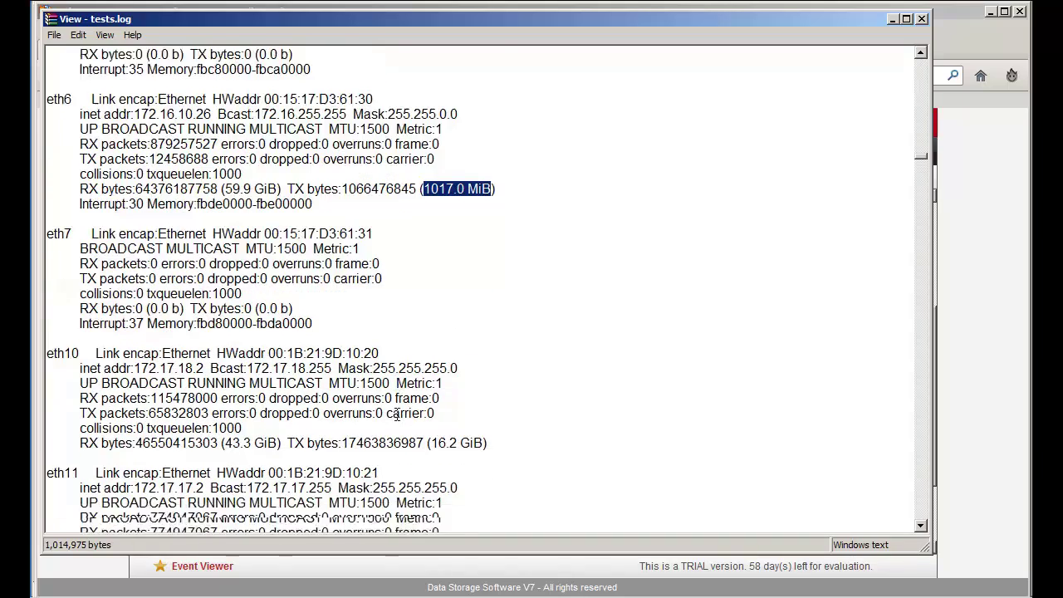
pyautogui.scroll(-1, 396, 415)
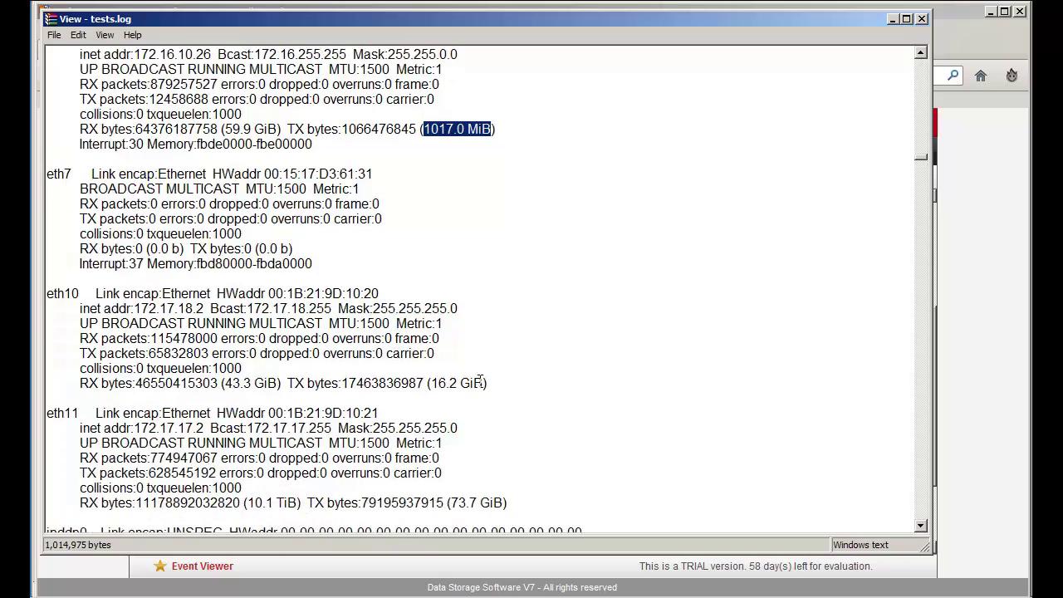
pyautogui.moveTo(486, 383); pyautogui.dragTo(431, 384)
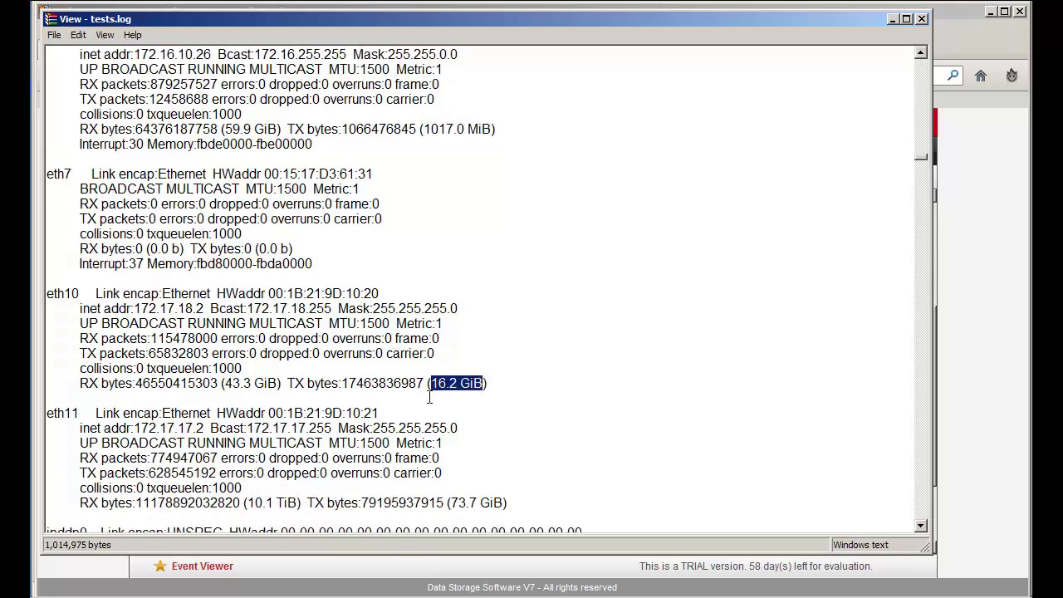
# Step: Highlight eth11's name, inet address and transmitted data amount in the ifconfig output, and close tests.log
pyautogui.scroll(-1, 429, 397)
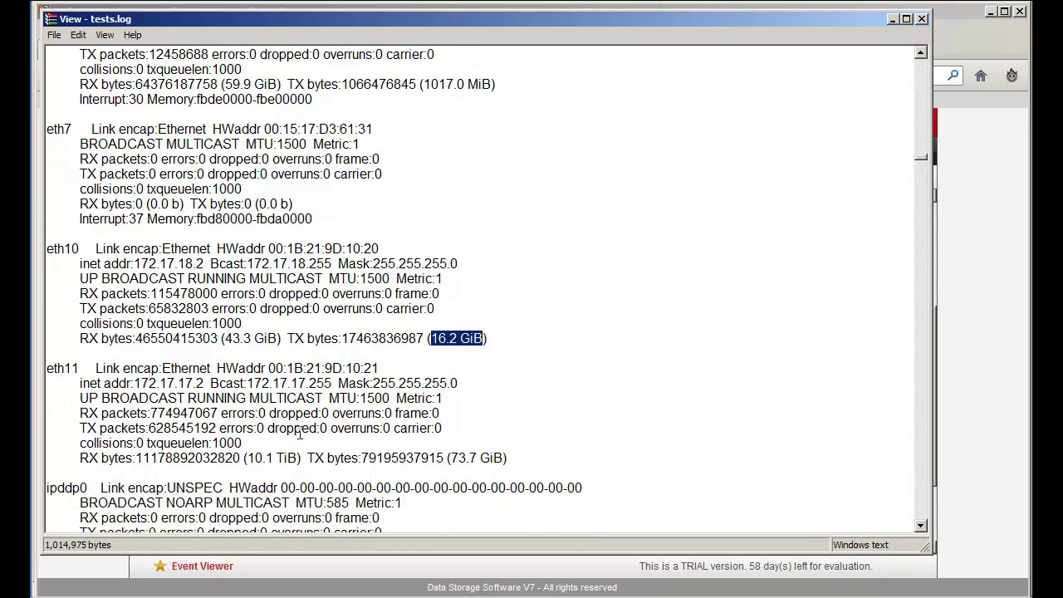
pyautogui.moveTo(81, 368); pyautogui.dragTo(47, 368)
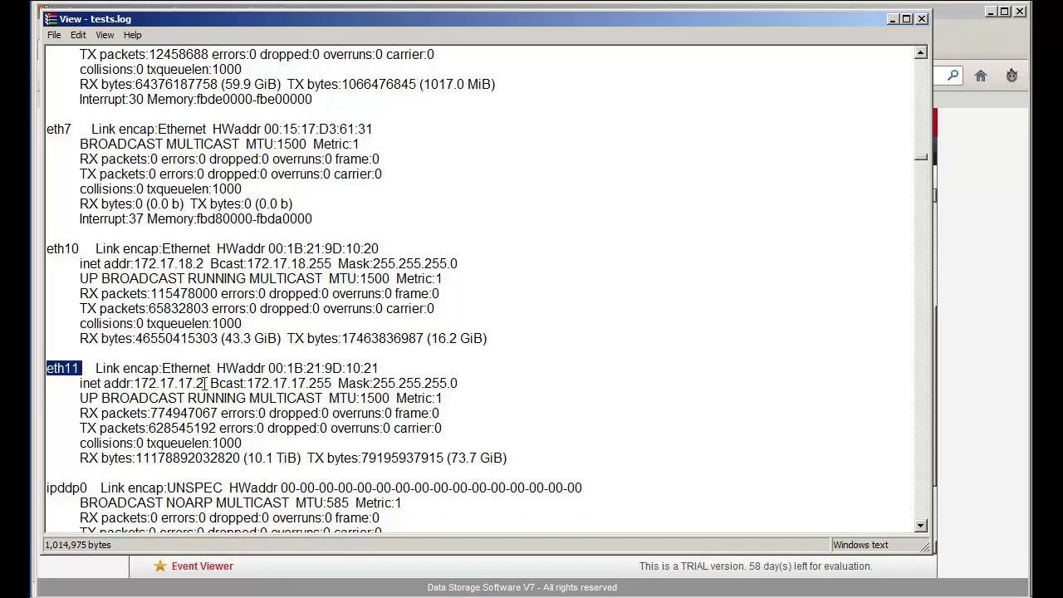
pyautogui.moveTo(203, 383); pyautogui.dragTo(133, 383)
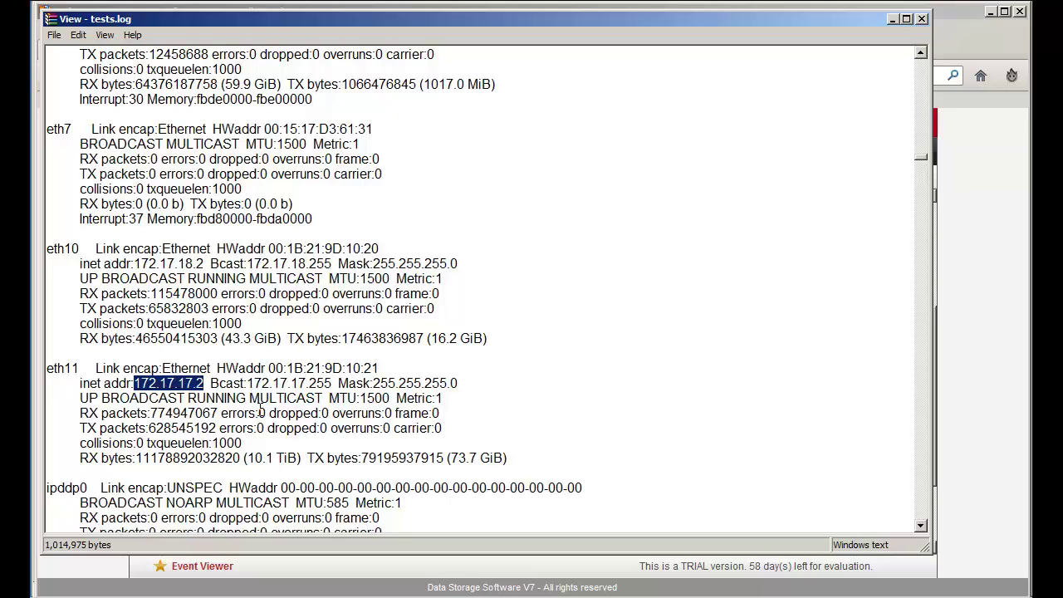
pyautogui.moveTo(503, 458); pyautogui.dragTo(450, 458)
pyautogui.scroll(-1, 504, 446)
pyautogui.scroll(-1, 504, 446)
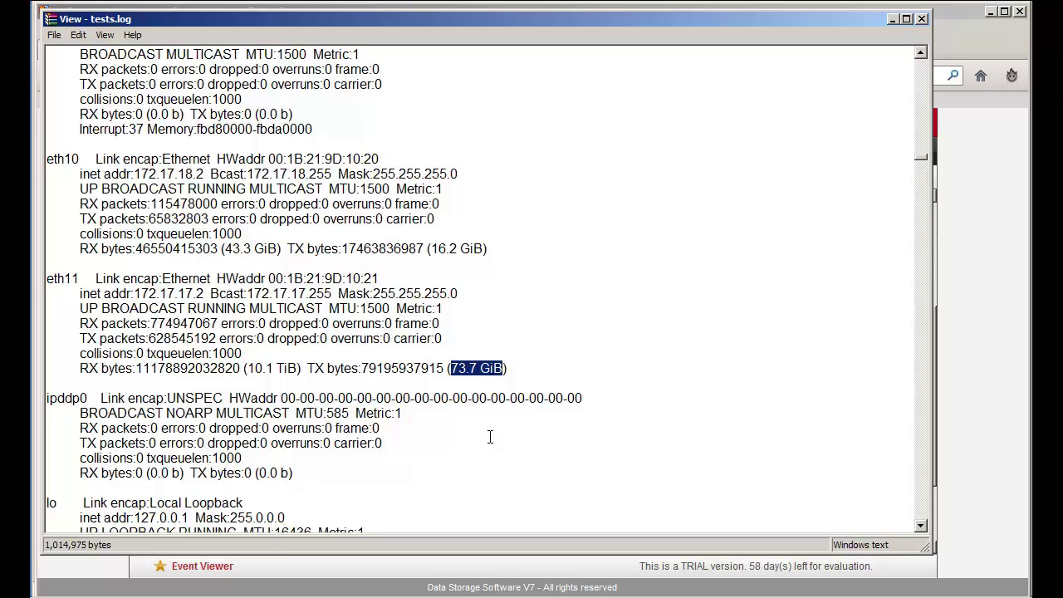
pyautogui.click(924, 19)
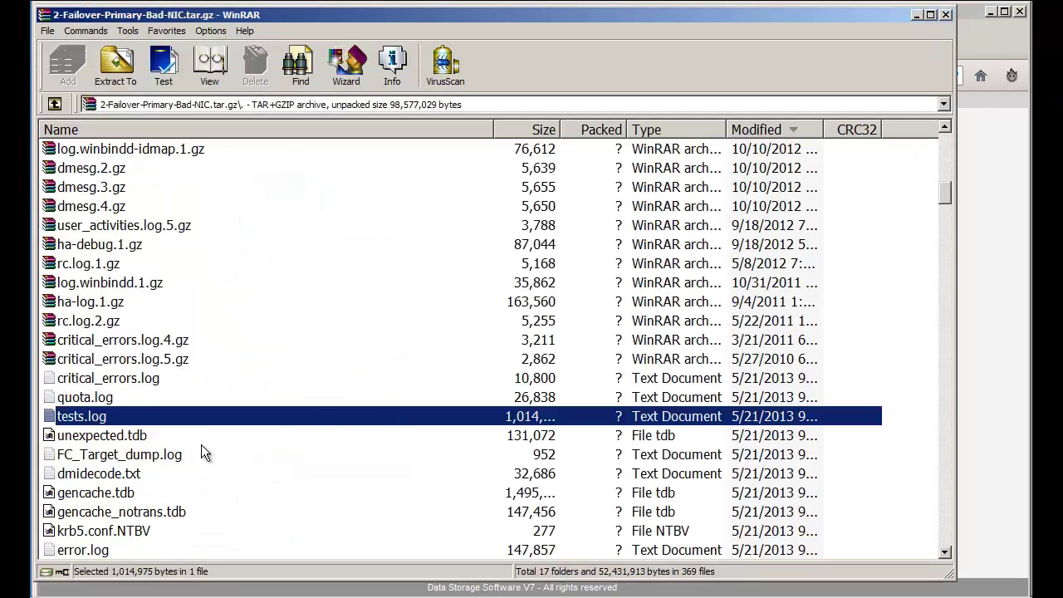
# Step: Find ads.log in the 2-Failover-Primary-Bad-NIC.tar.gz archive, view its Active Directory connection details, and close it
pyautogui.scroll(-1, 203, 466)
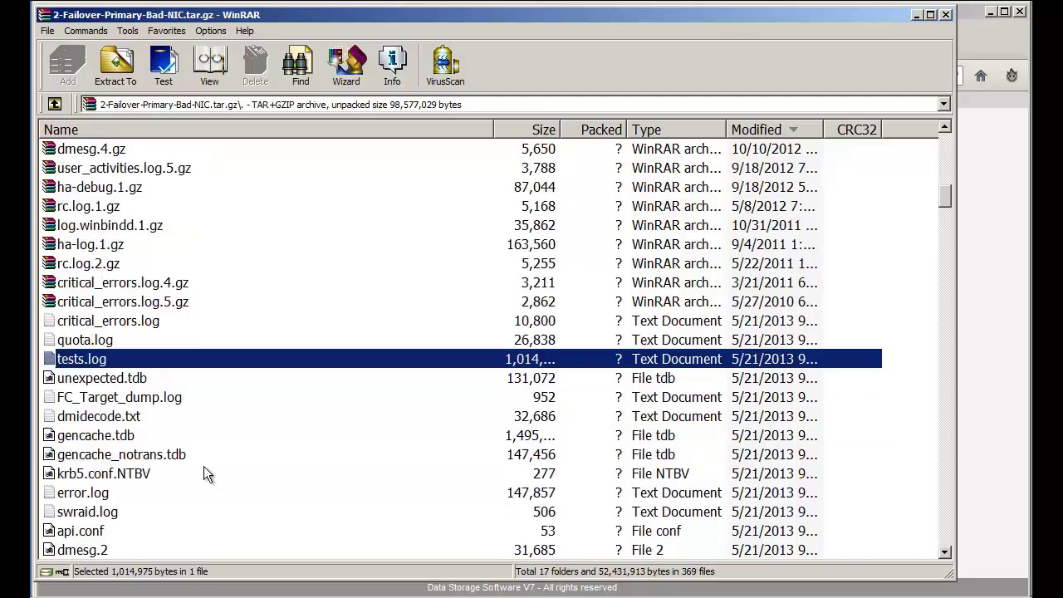
pyautogui.scroll(-5, 201, 469)
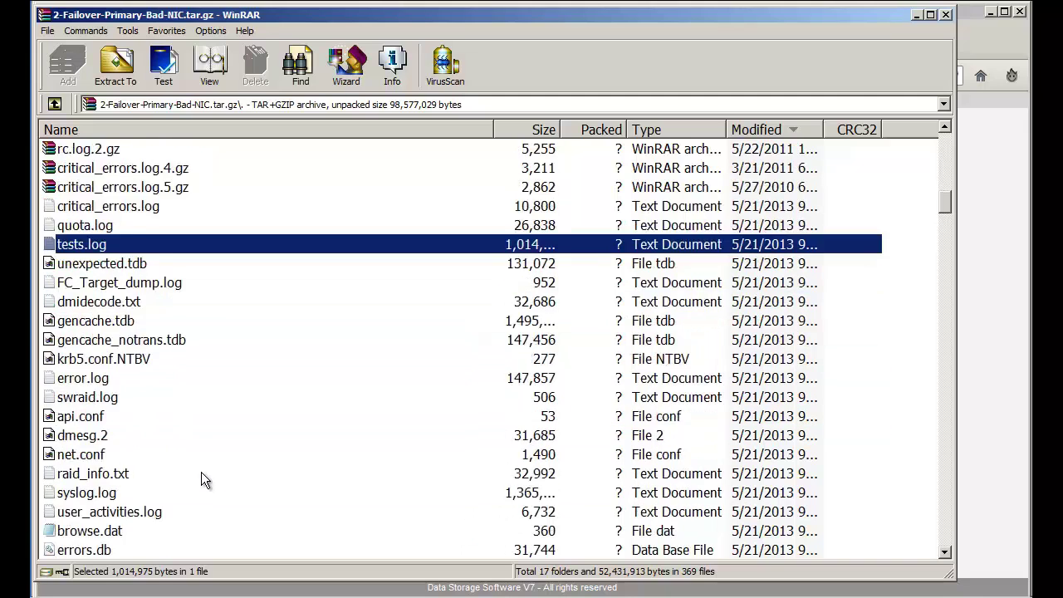
pyautogui.scroll(-3, 201, 472)
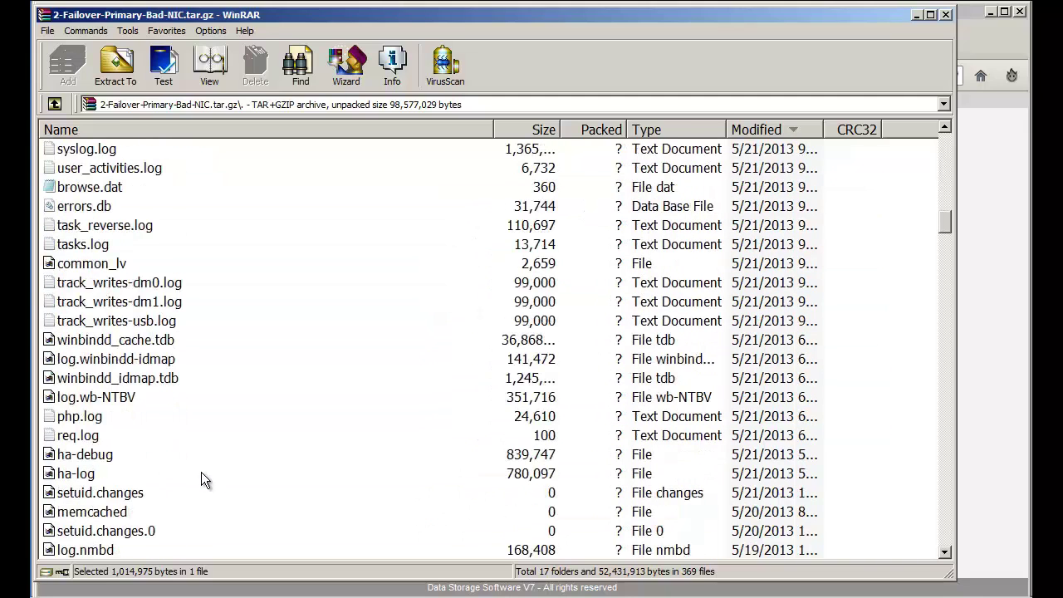
pyautogui.scroll(-2, 201, 472)
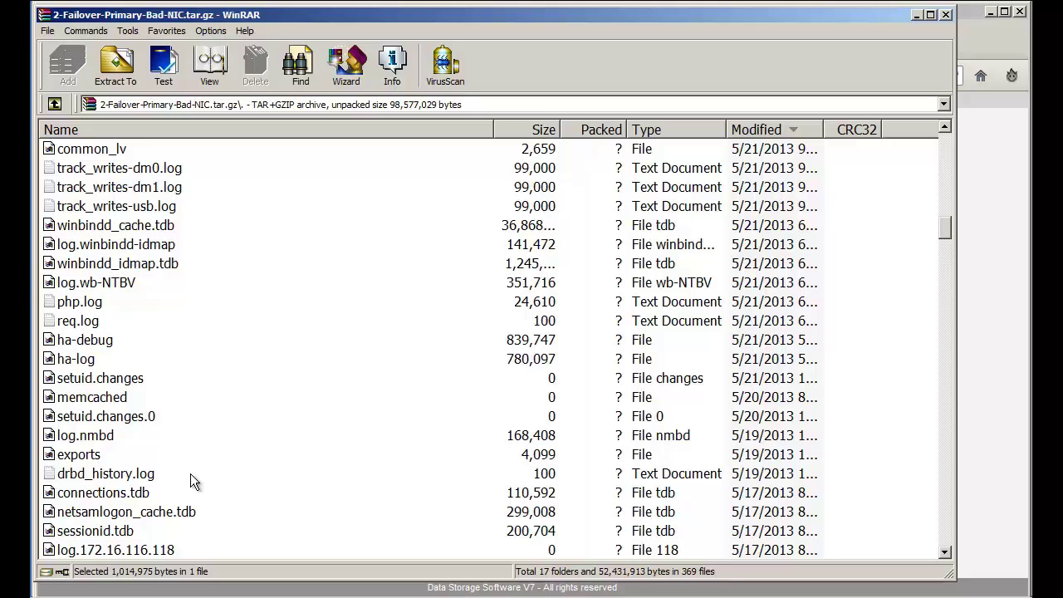
pyautogui.scroll(-8, 191, 474)
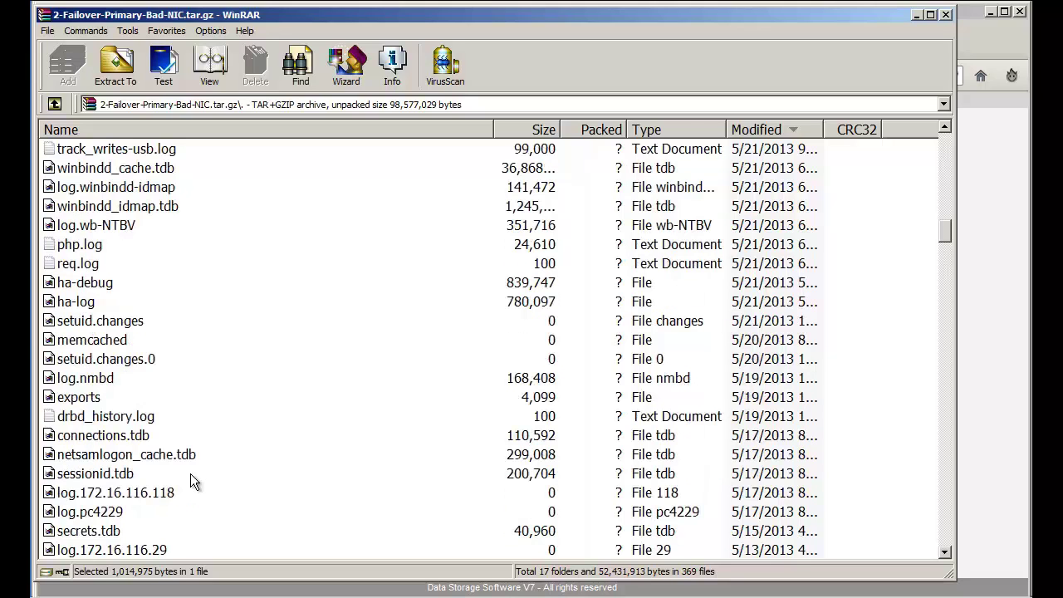
pyautogui.scroll(-10, 190, 473)
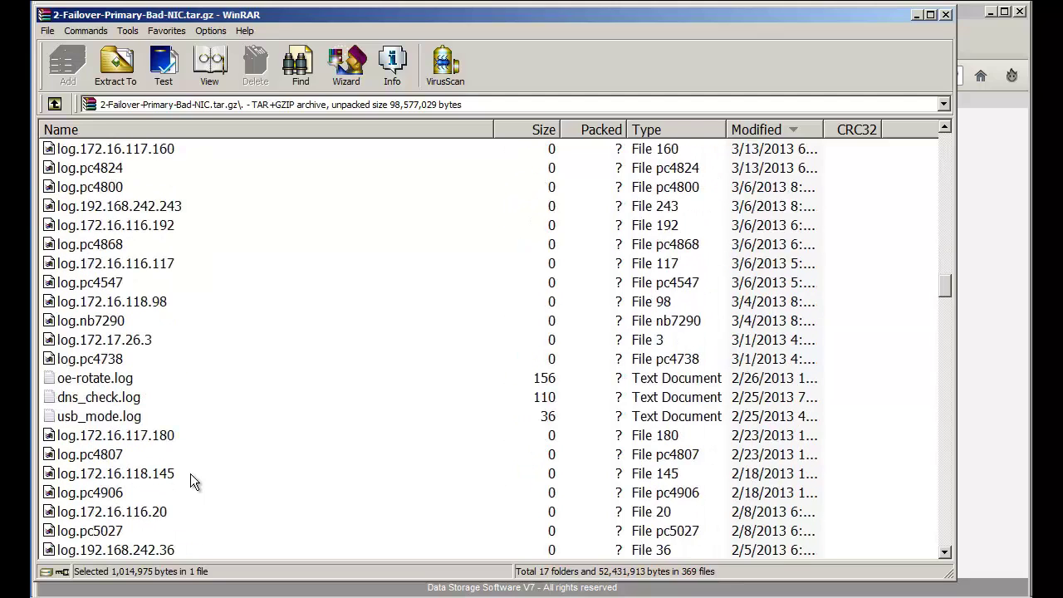
pyautogui.scroll(-7, 190, 473)
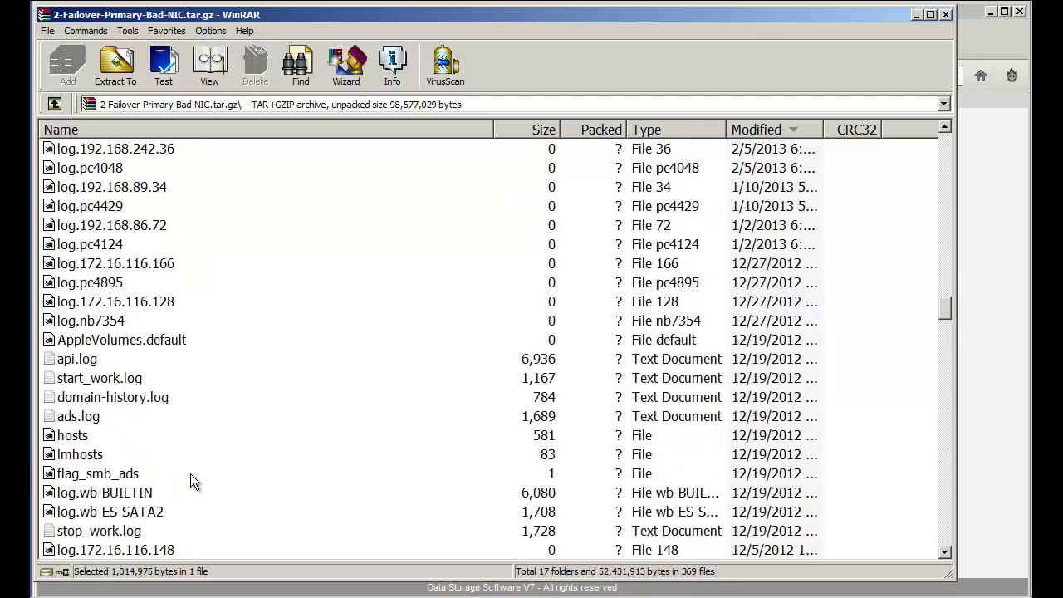
pyautogui.rightClick(92, 420)
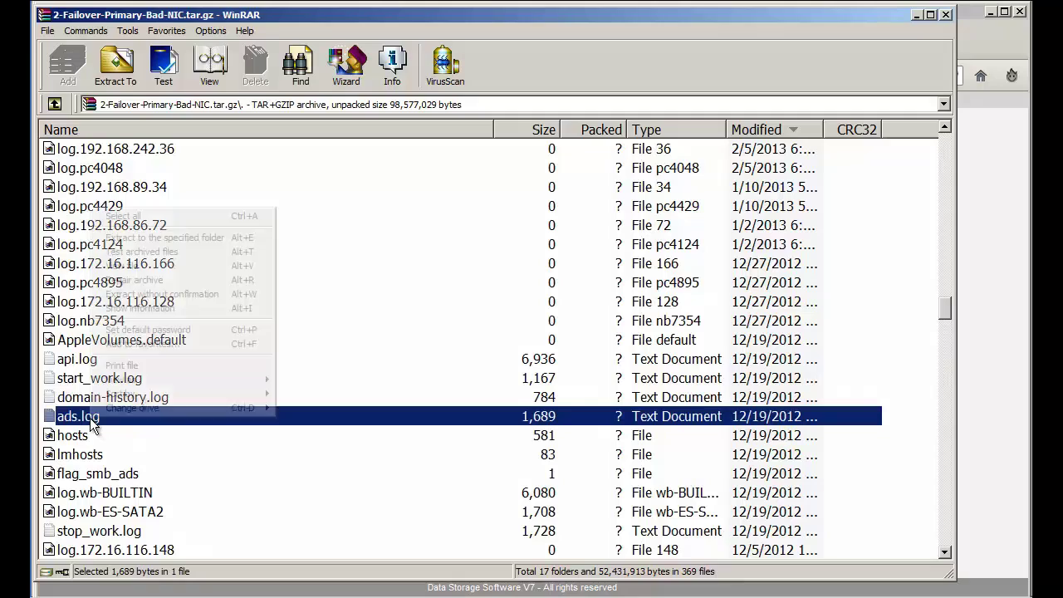
pyautogui.click(249, 266)
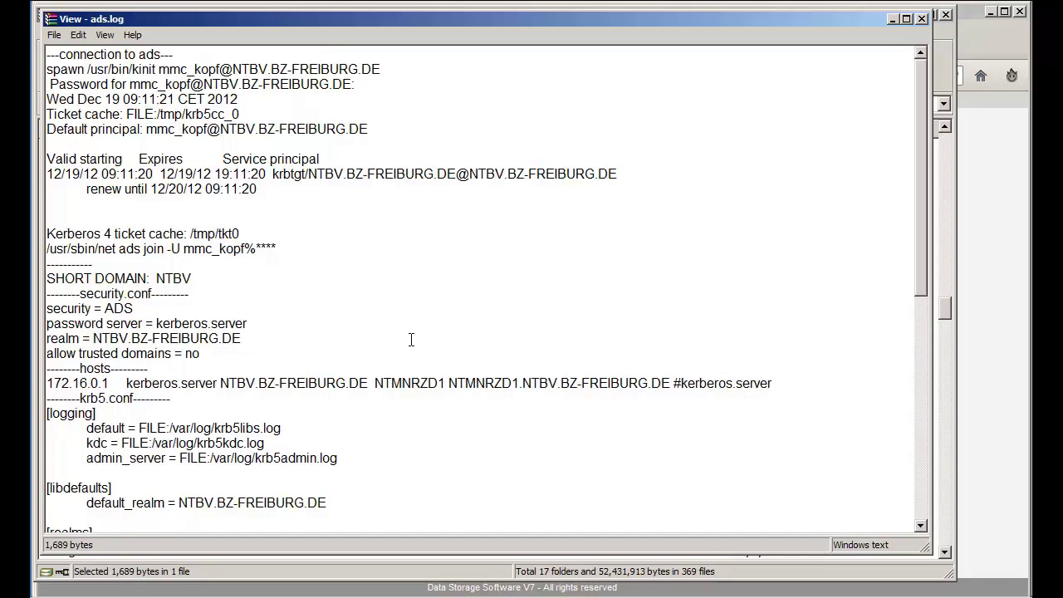
pyautogui.scroll(-3, 676, 258)
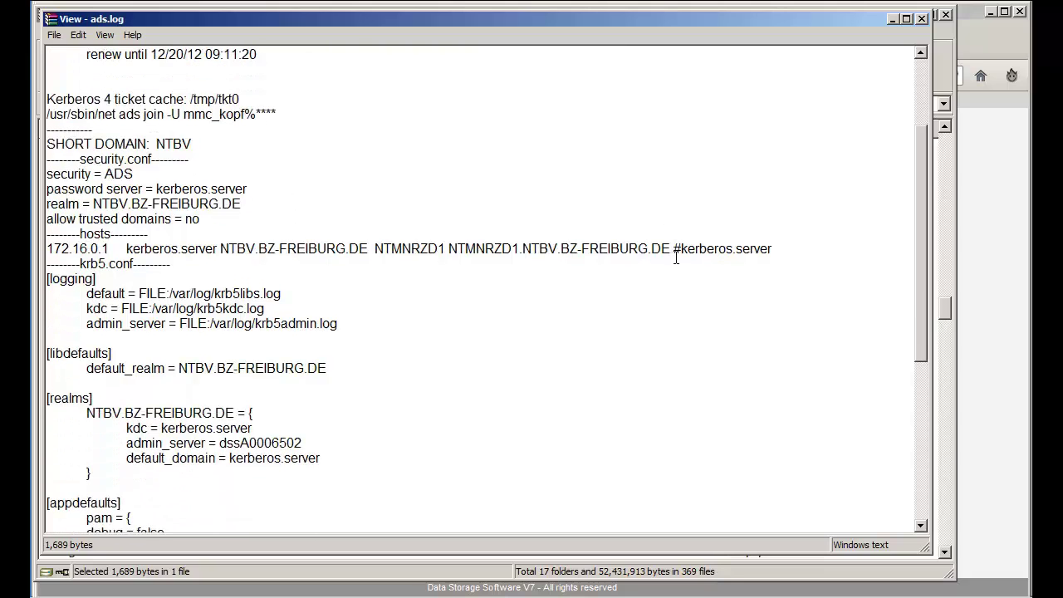
pyautogui.click(921, 19)
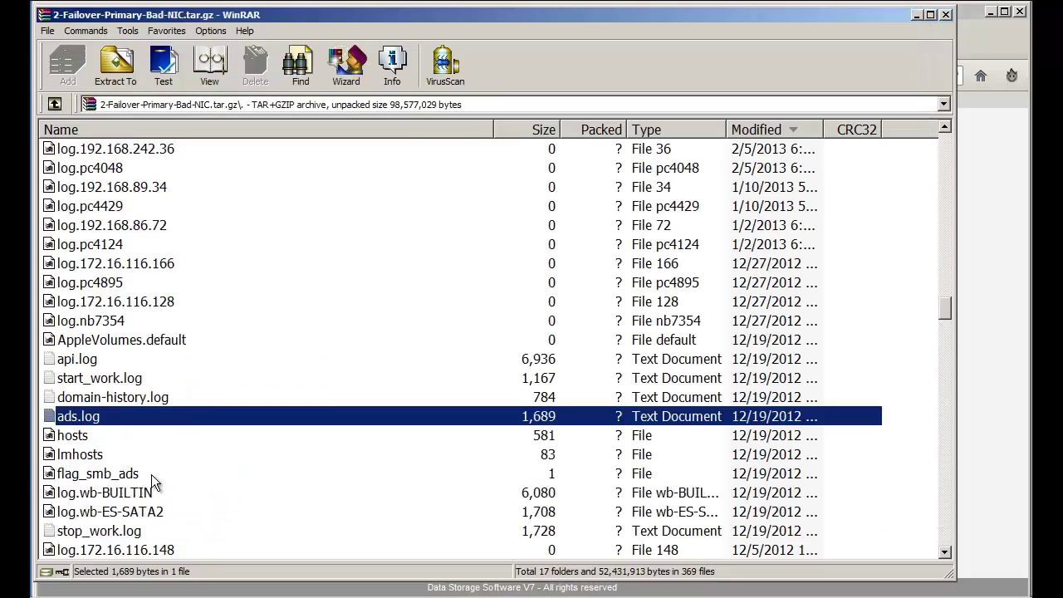
# Step: Find the ancom_s file further down the archive list and view its contents
pyautogui.scroll(-5, 154, 481)
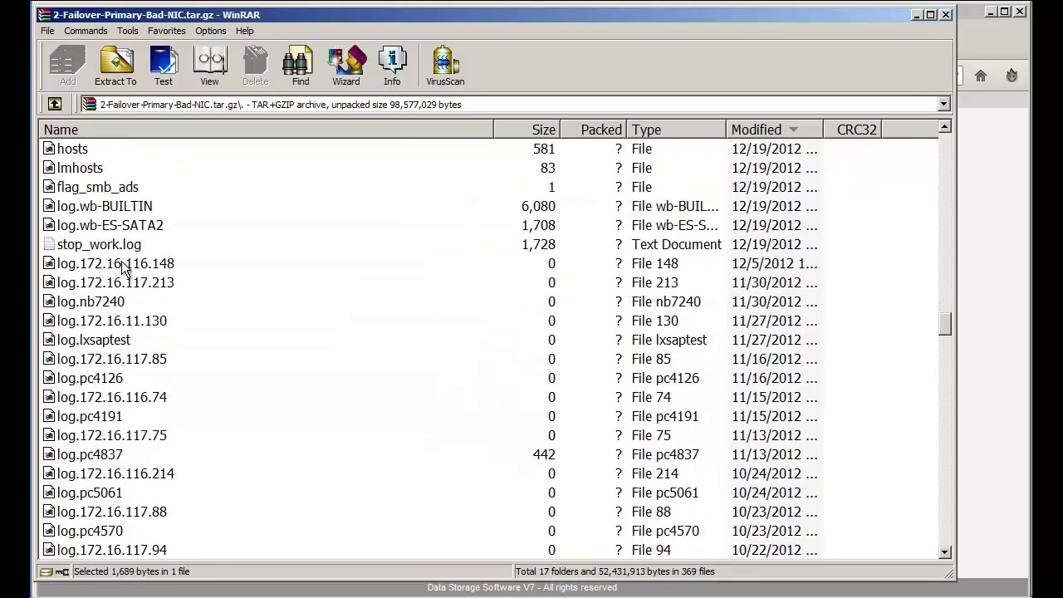
pyautogui.scroll(-4, 123, 264)
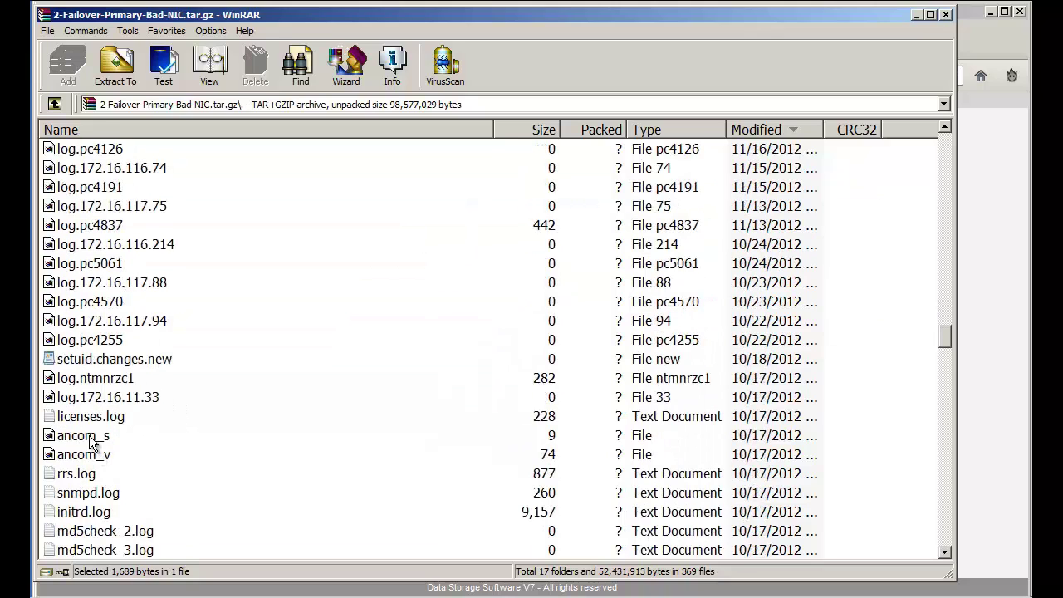
pyautogui.rightClick(90, 441)
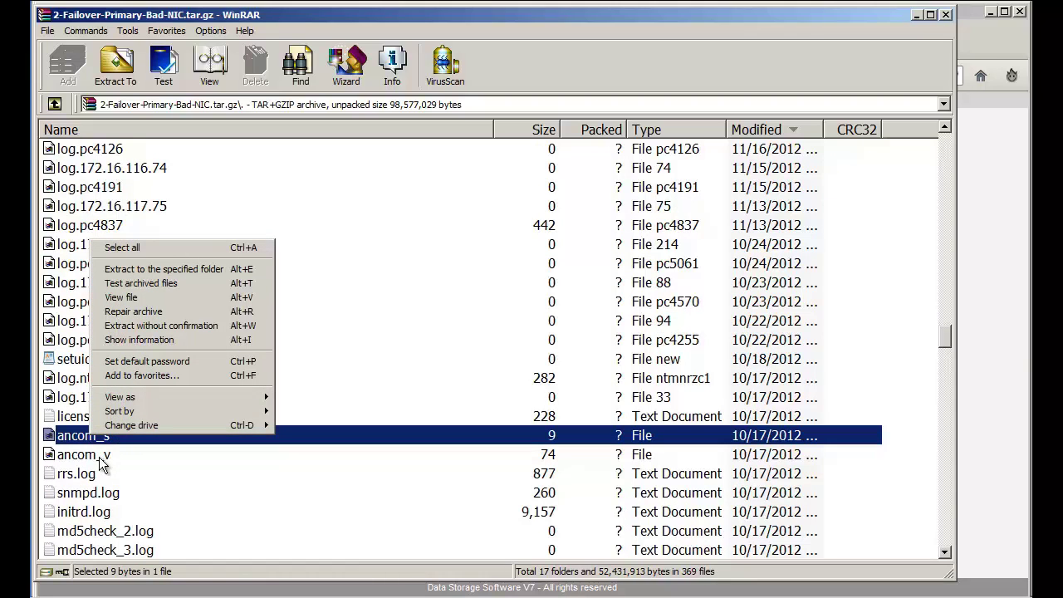
pyautogui.click(133, 298)
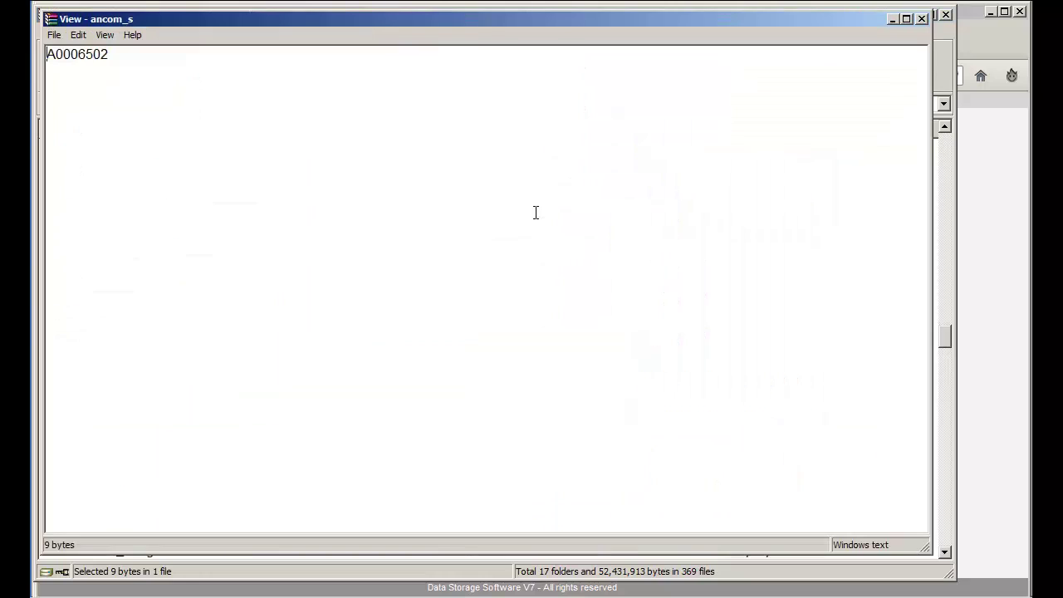
# Step: View the ancom_v file in place of ancom_s, highlight "6335 64bit" in its Version line, and close it
pyautogui.click(922, 18)
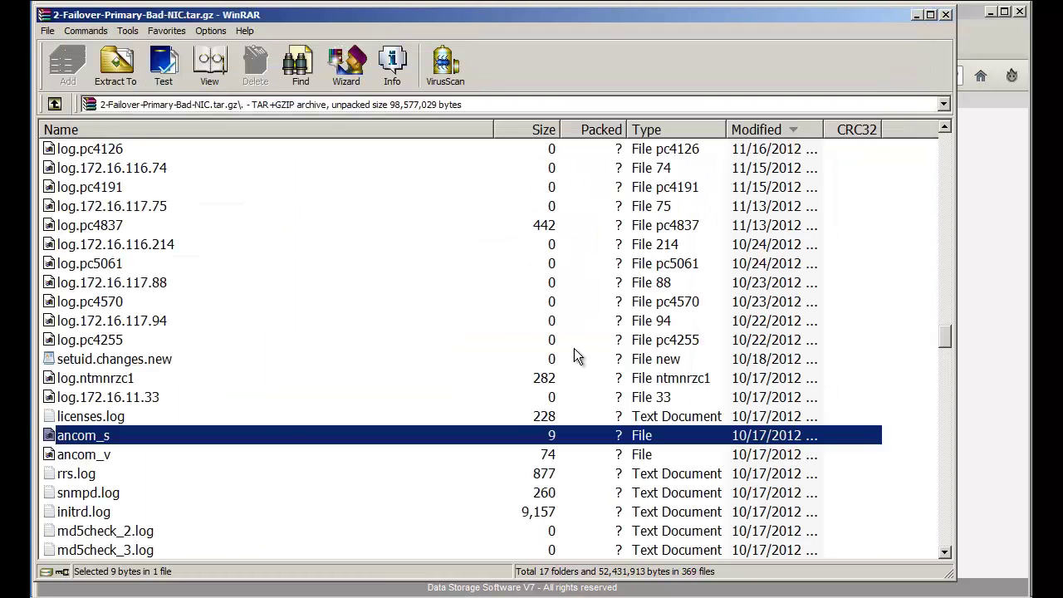
pyautogui.rightClick(104, 463)
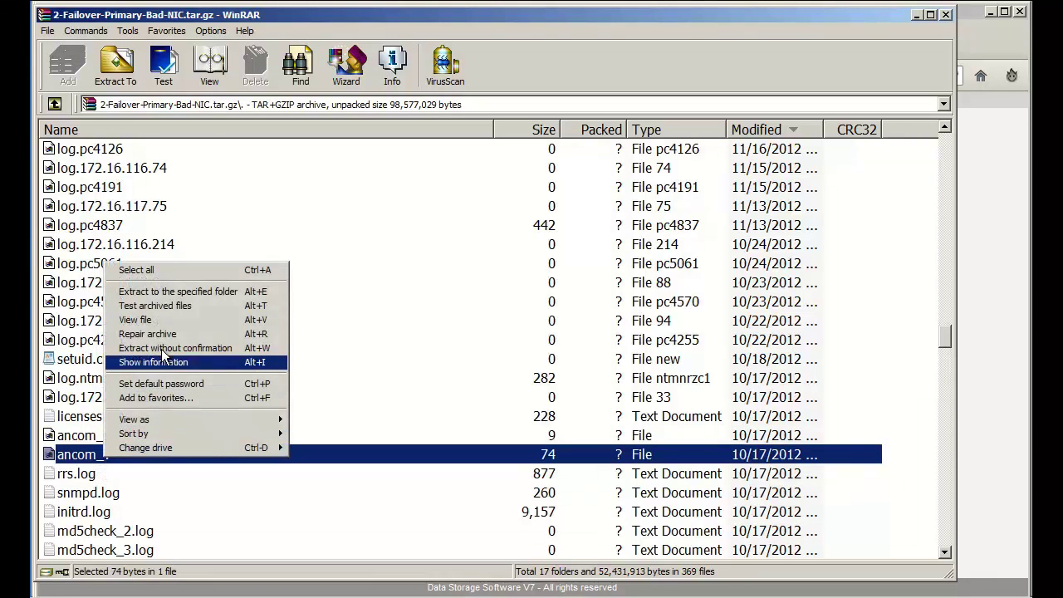
pyautogui.click(166, 321)
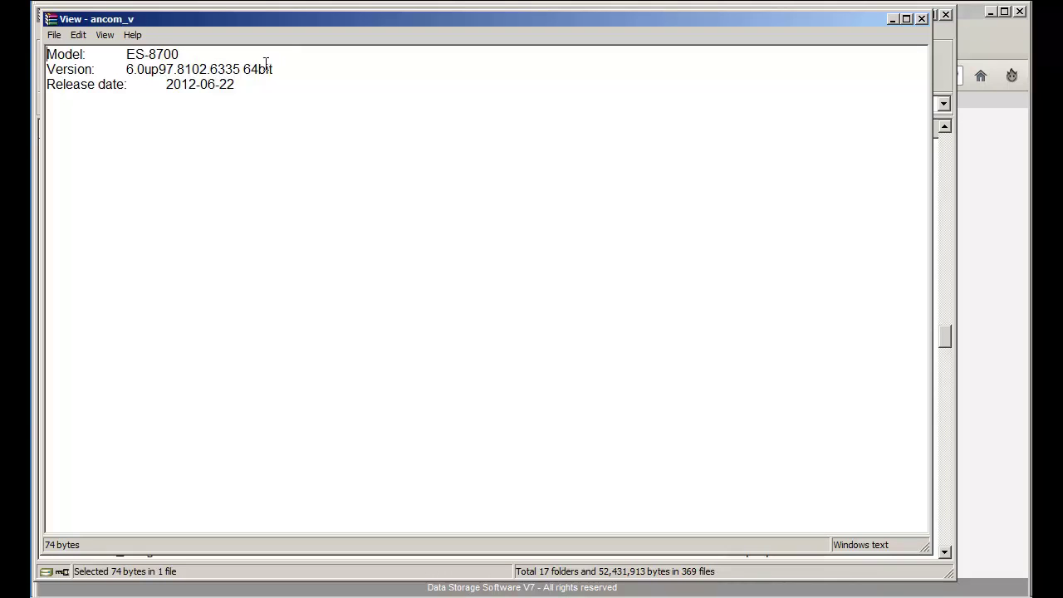
pyautogui.moveTo(279, 69); pyautogui.dragTo(210, 70)
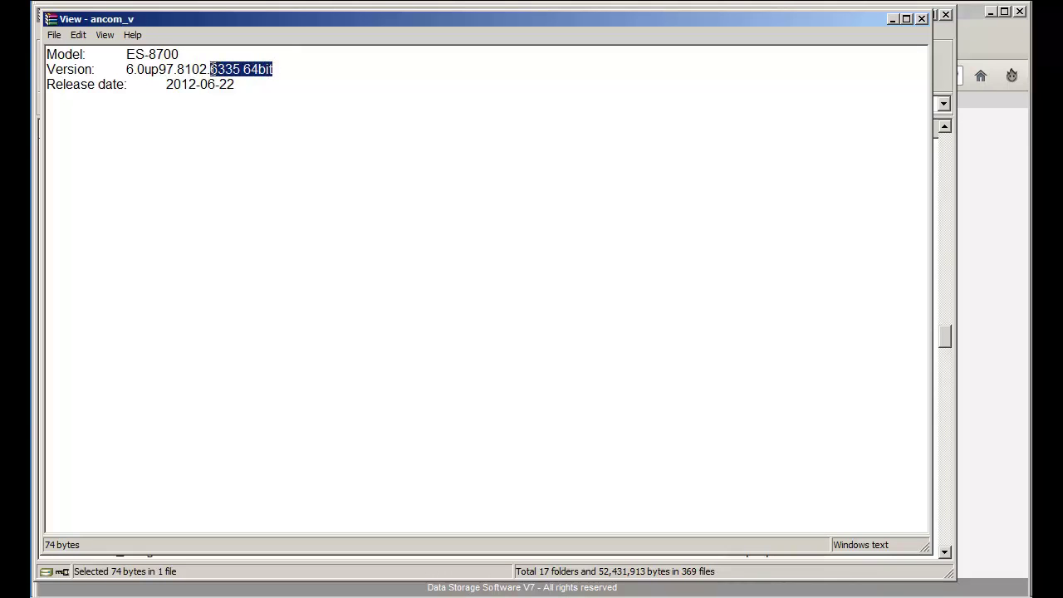
pyautogui.click(388, 118)
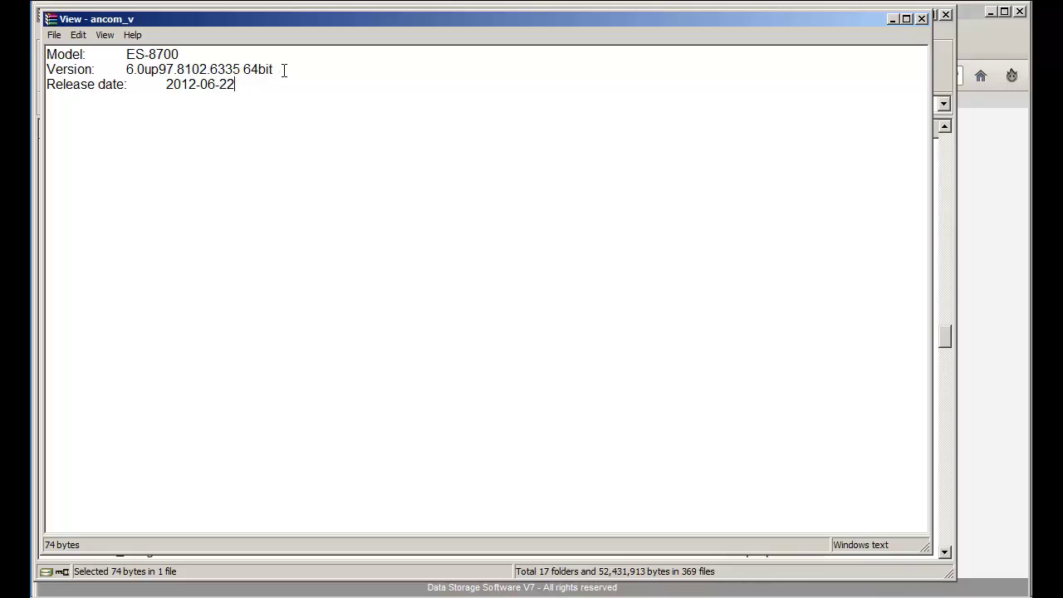
pyautogui.click(921, 18)
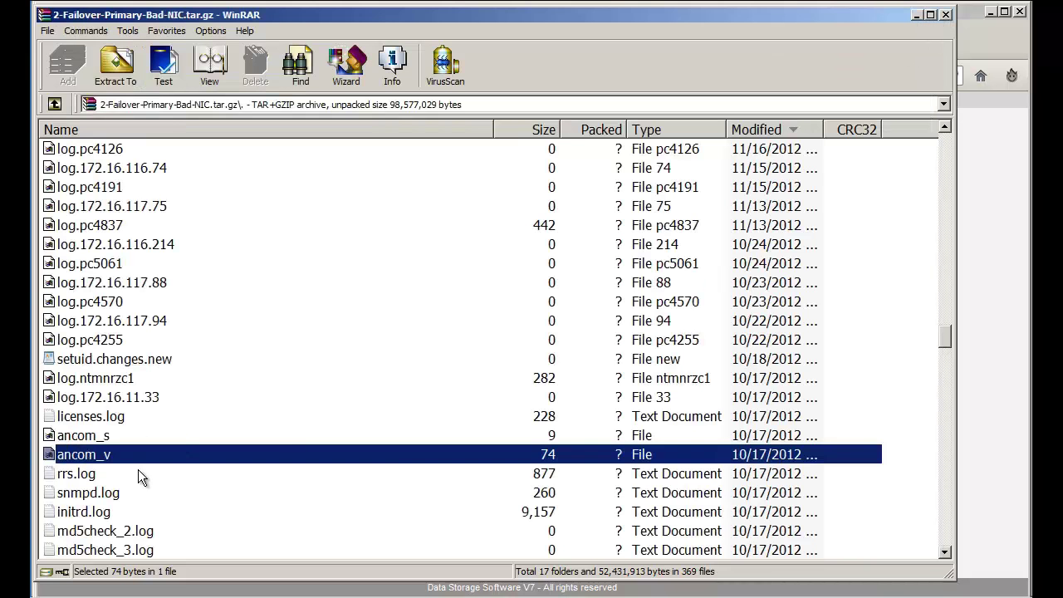
# Step: Find the dmesg file further down the archive list and view its contents
pyautogui.scroll(-3, 140, 478)
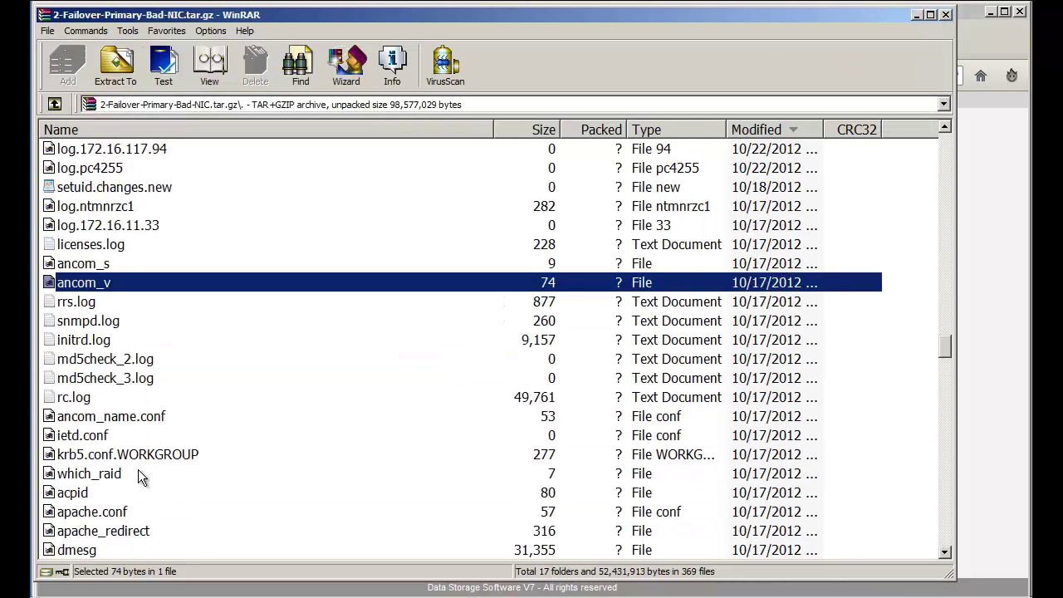
pyautogui.scroll(-2, 139, 478)
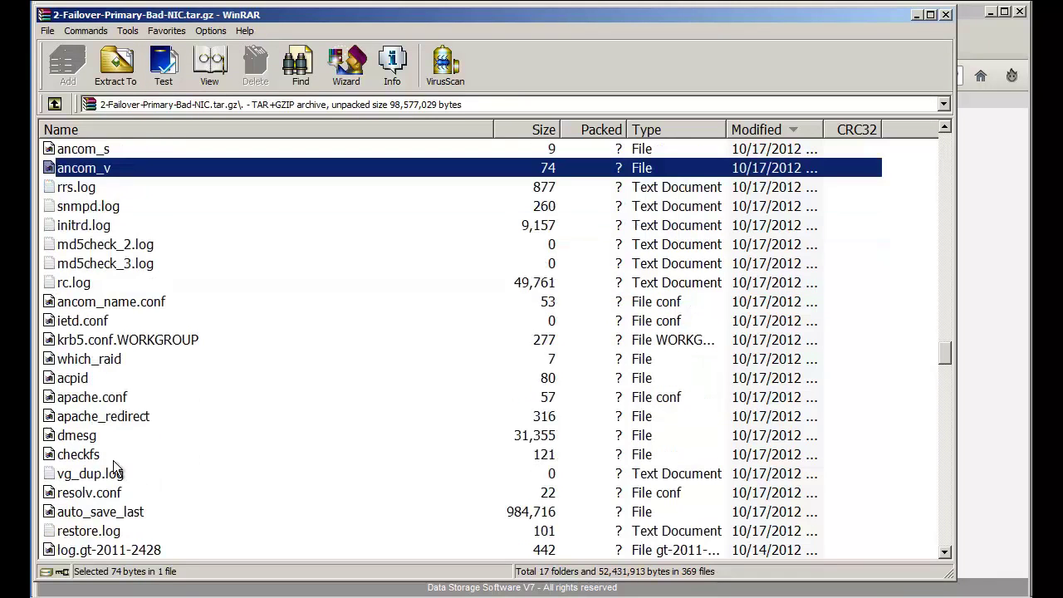
pyautogui.click(94, 441)
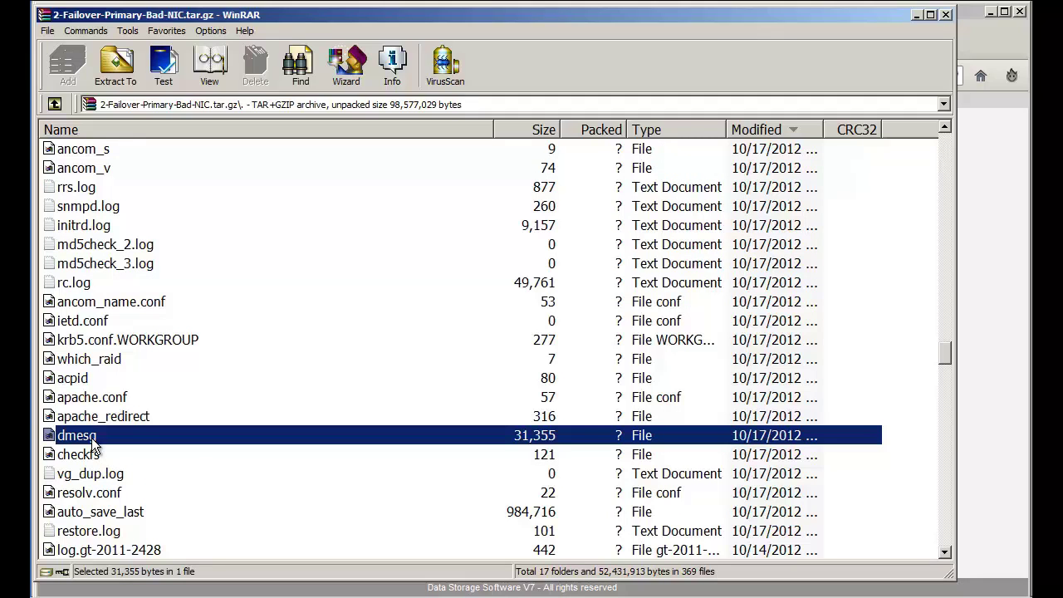
pyautogui.rightClick(92, 441)
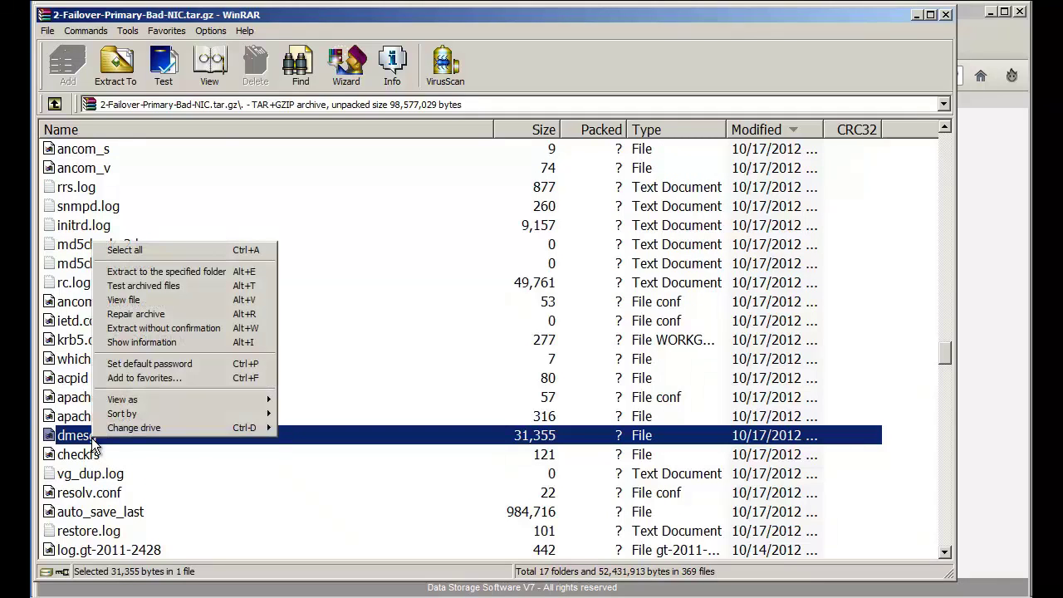
pyautogui.click(165, 301)
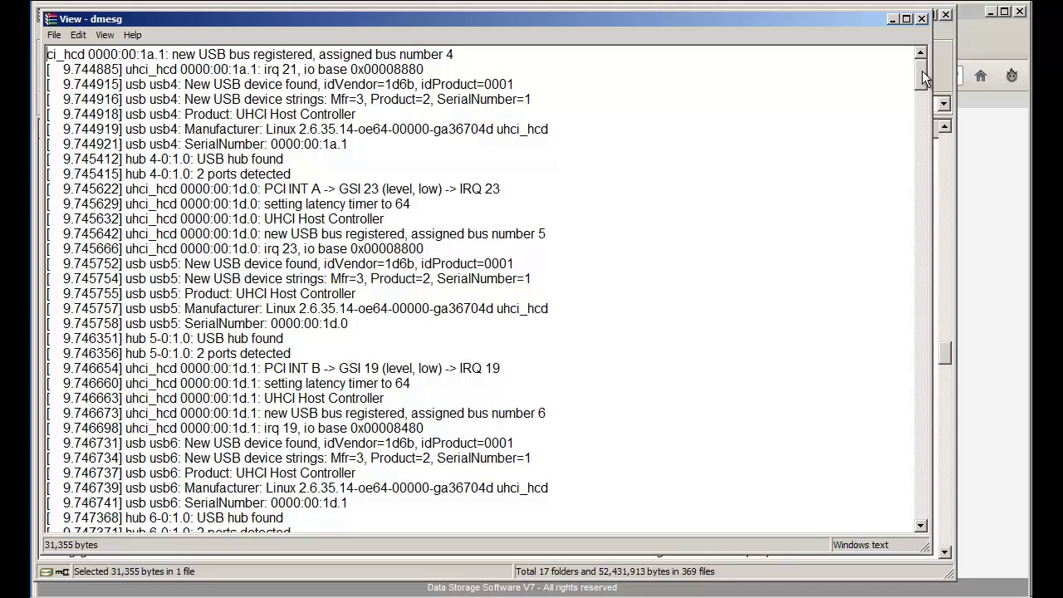
# Step: Find the Areca RAID controller messages in dmesg and highlight the ARC-1680-VOL#000 name, the sda size and its write cache status
pyautogui.moveTo(922, 71); pyautogui.dragTo(919, 157)
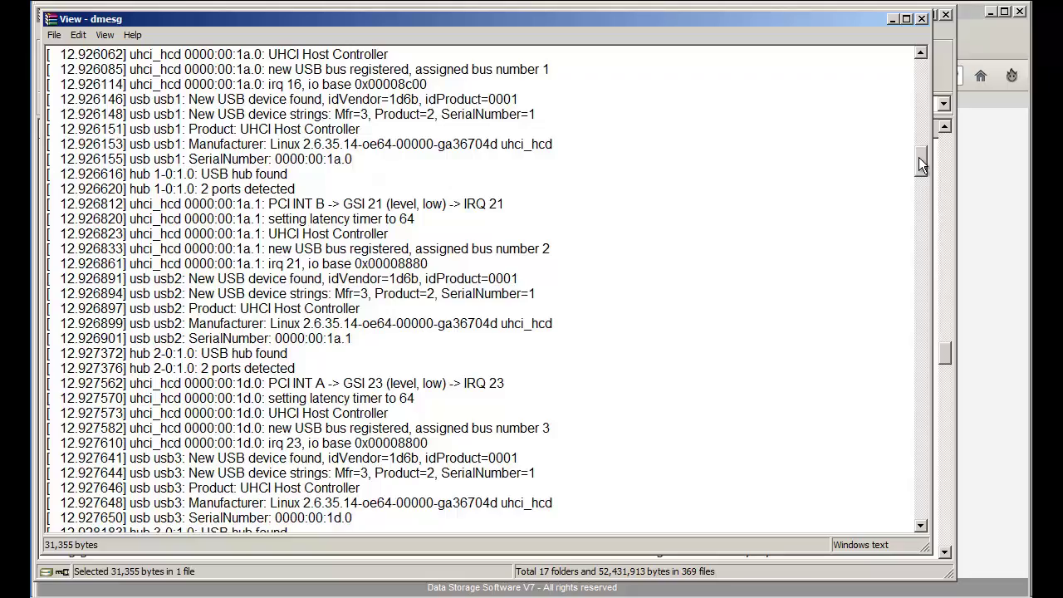
pyautogui.moveTo(919, 161); pyautogui.dragTo(931, 329)
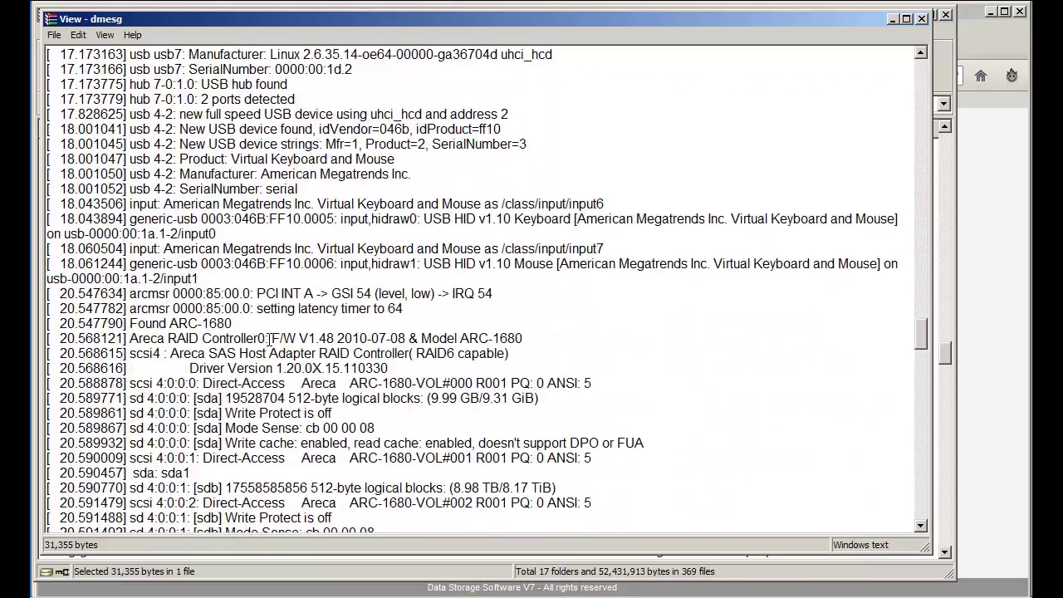
pyautogui.scroll(-1, 269, 338)
pyautogui.scroll(-1, 269, 339)
pyautogui.moveTo(301, 339); pyautogui.dragTo(494, 340)
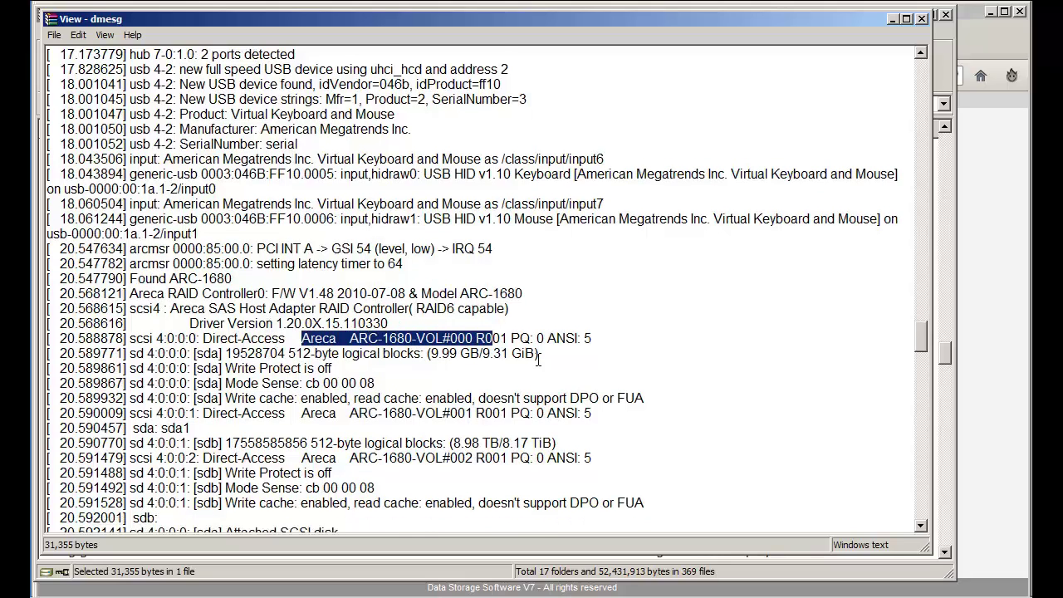
pyautogui.scroll(-1, 538, 357)
pyautogui.moveTo(537, 309); pyautogui.dragTo(431, 309)
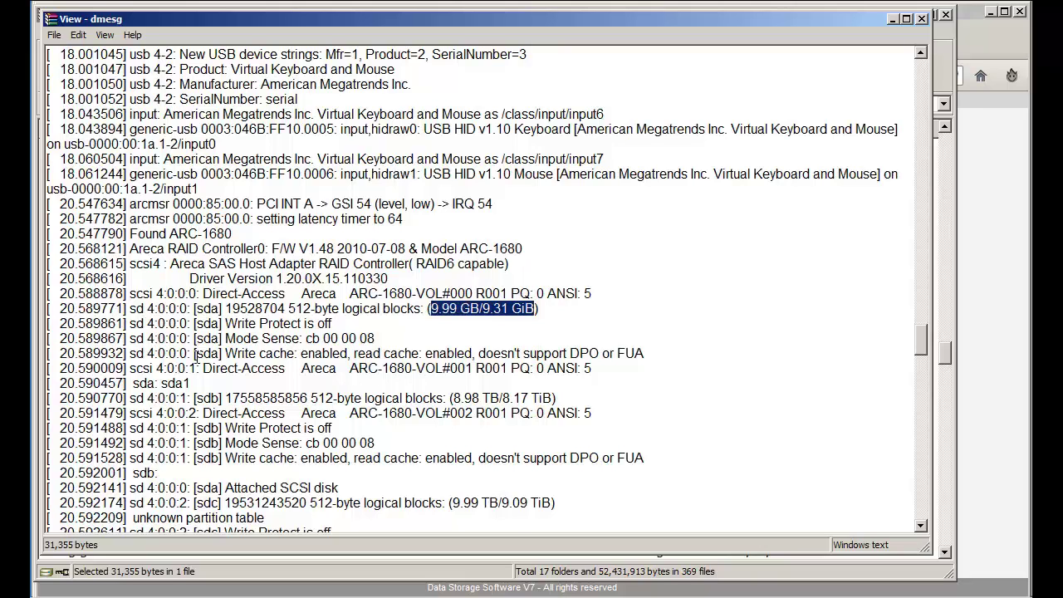
pyautogui.moveTo(225, 354); pyautogui.dragTo(353, 354)
# Step: Examine the remaining disk messages and the Intel network driver messages for the eth interfaces in dmesg
pyautogui.scroll(-3, 467, 392)
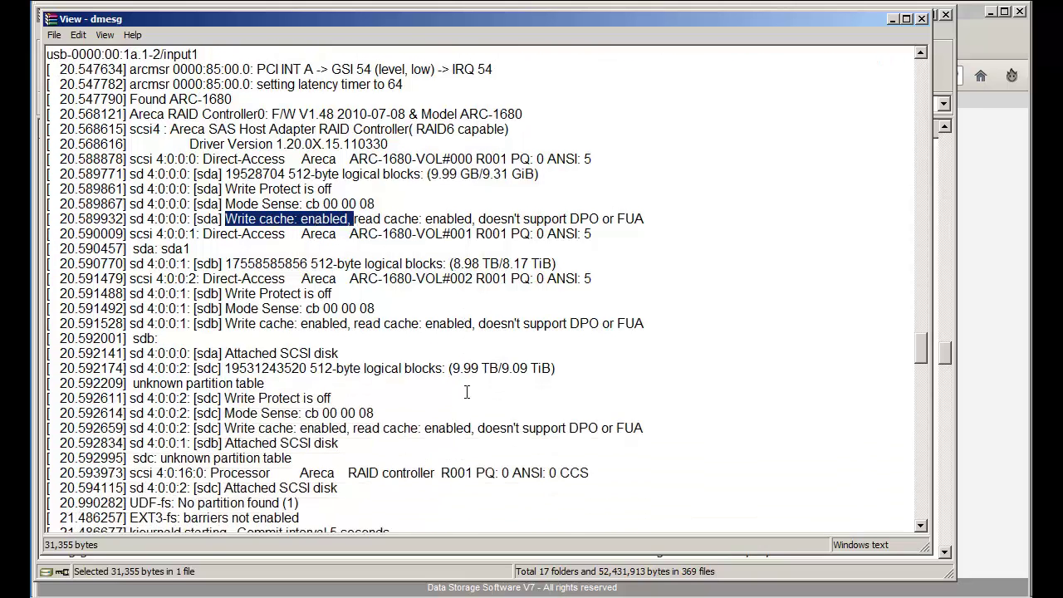
pyautogui.scroll(-4, 467, 392)
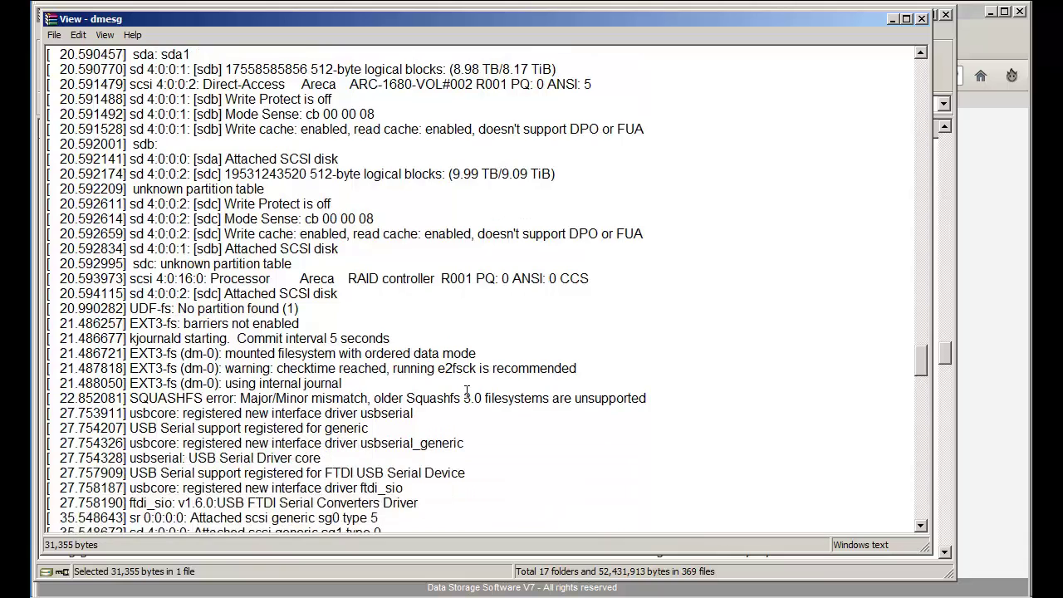
pyautogui.scroll(-9, 467, 392)
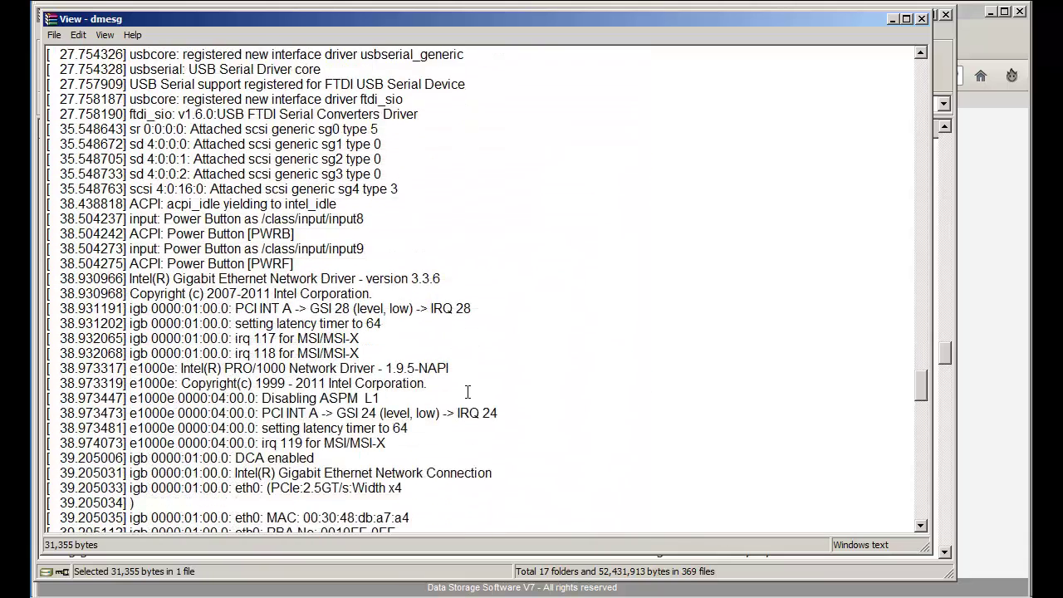
pyautogui.scroll(-3, 467, 392)
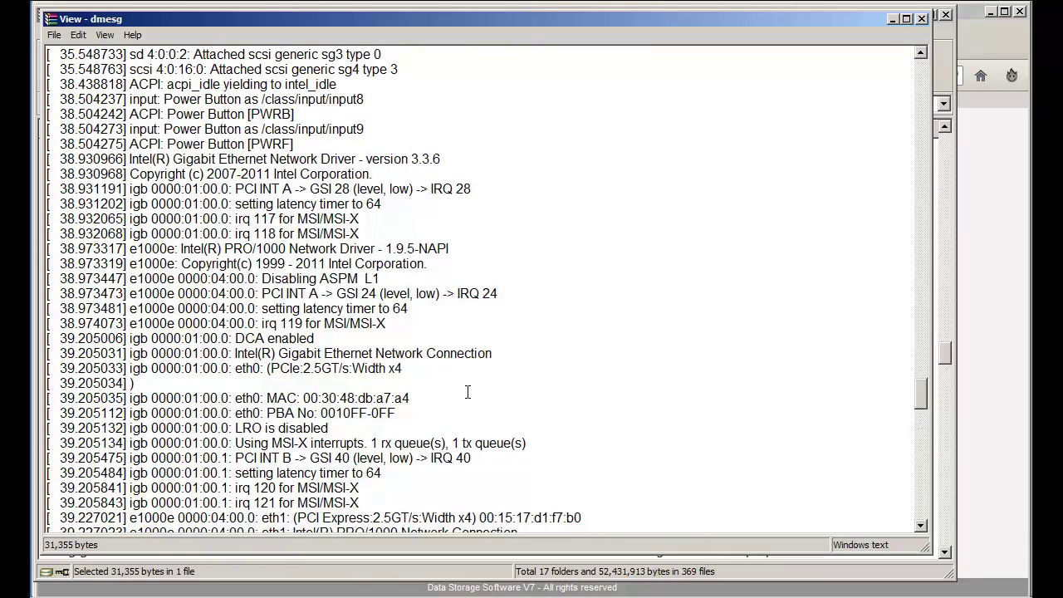
pyautogui.scroll(-2, 467, 392)
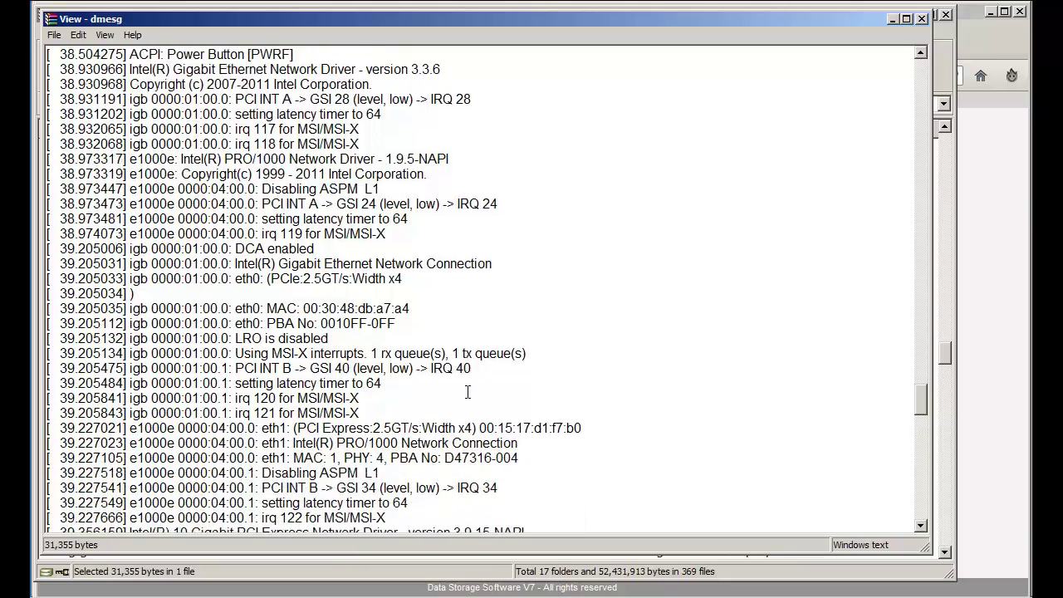
pyautogui.scroll(-6, 467, 392)
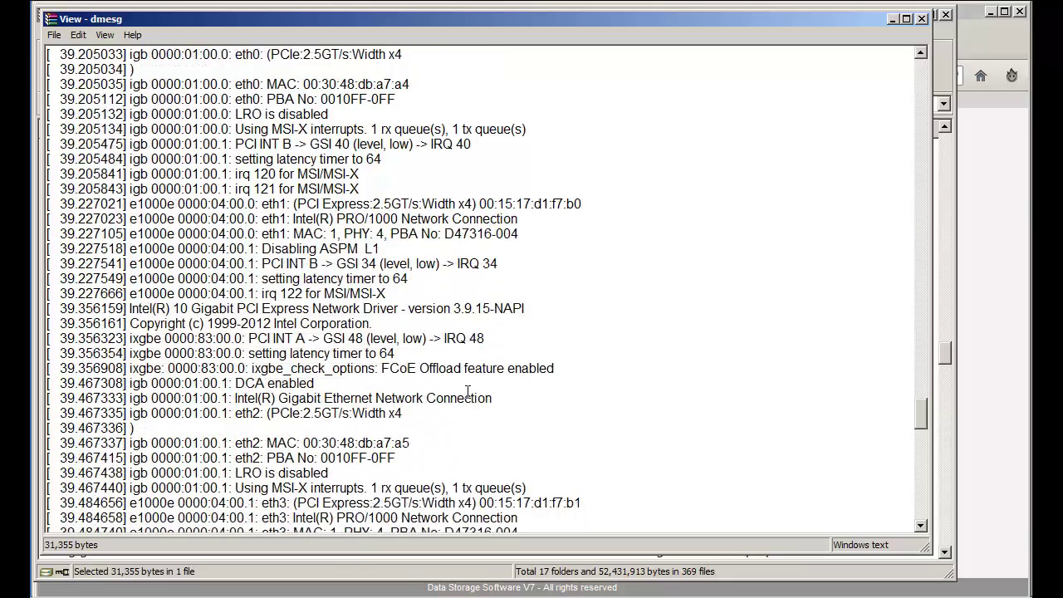
pyautogui.scroll(-9, 468, 392)
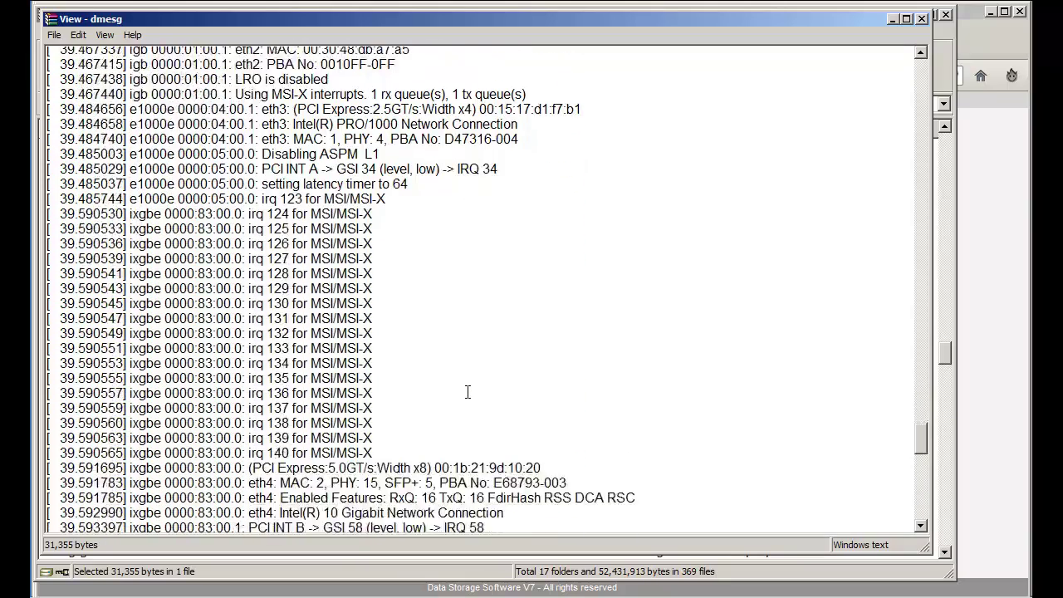
pyautogui.scroll(-2, 468, 392)
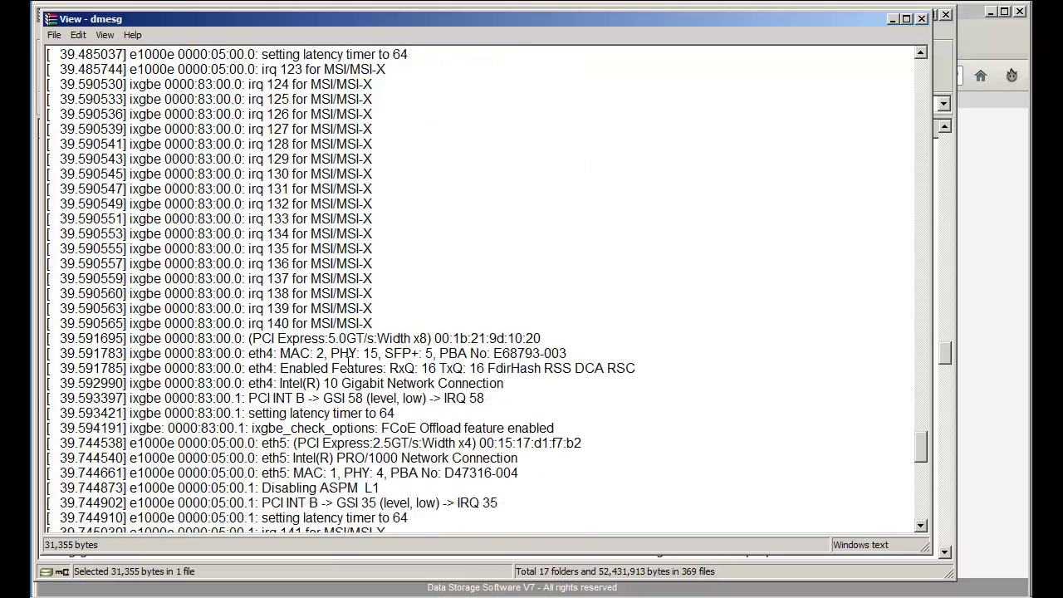
pyautogui.scroll(-1, 439, 387)
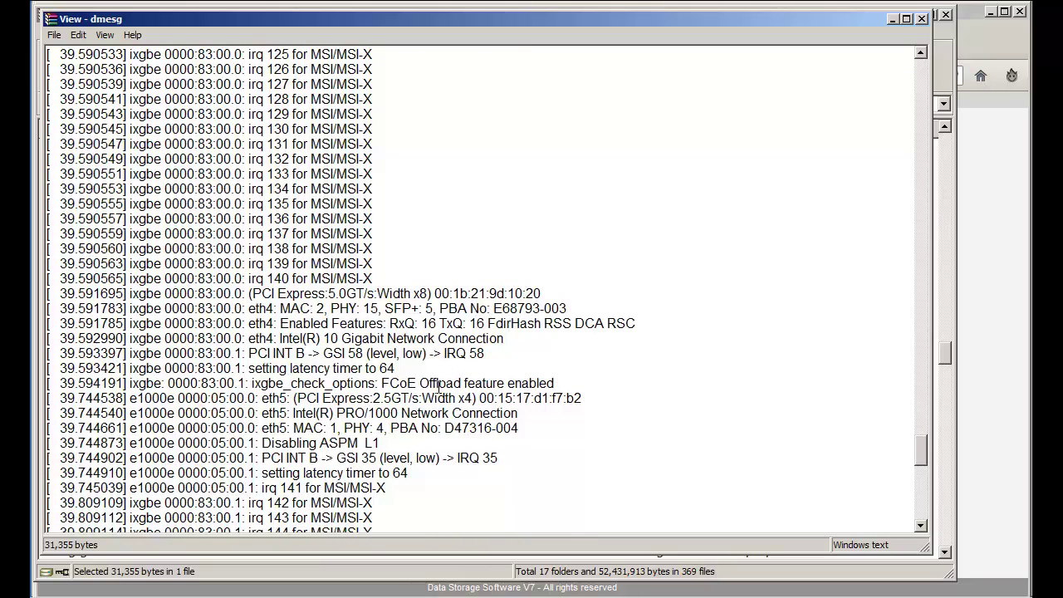
pyautogui.scroll(-3, 438, 386)
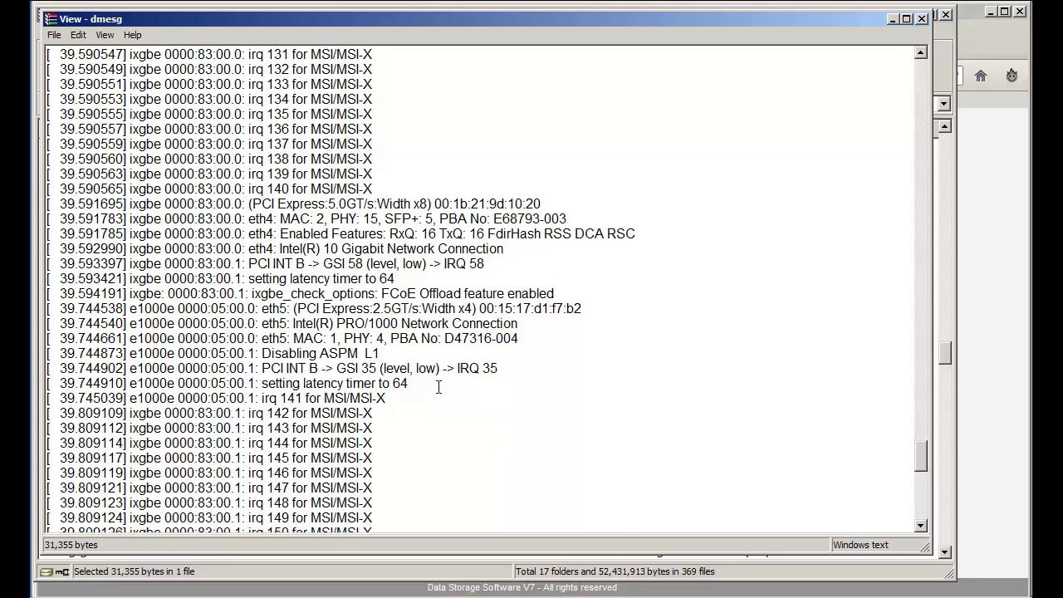
pyautogui.scroll(-3, 439, 386)
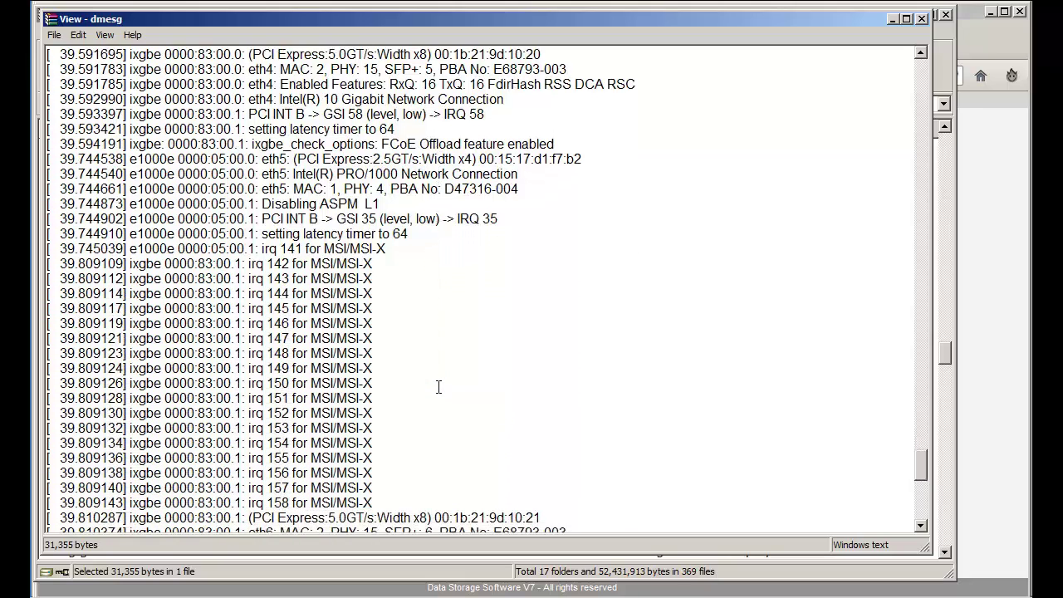
pyautogui.scroll(-1, 438, 387)
pyautogui.scroll(-2, 439, 387)
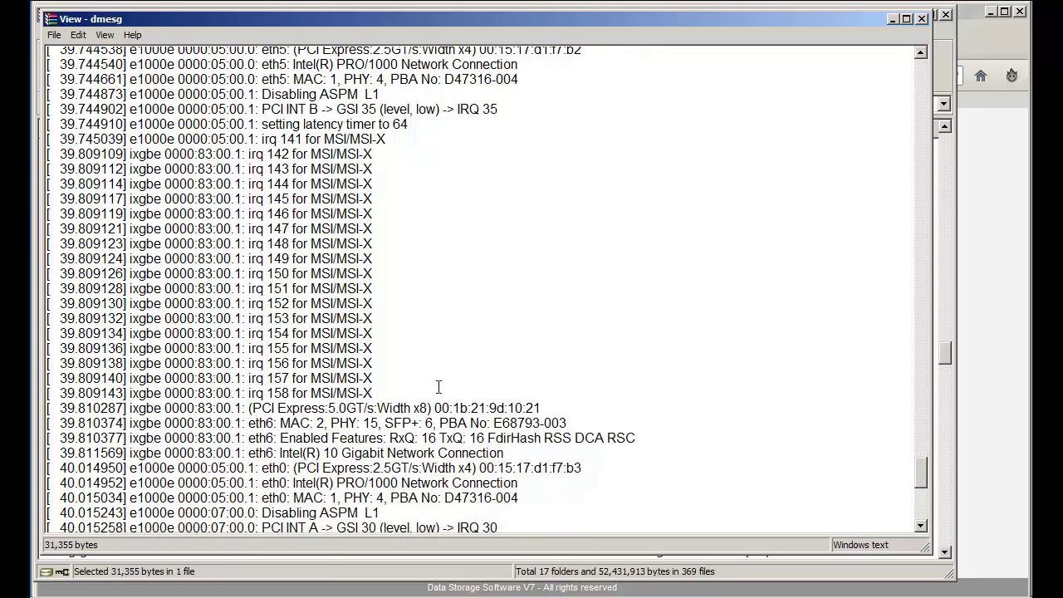
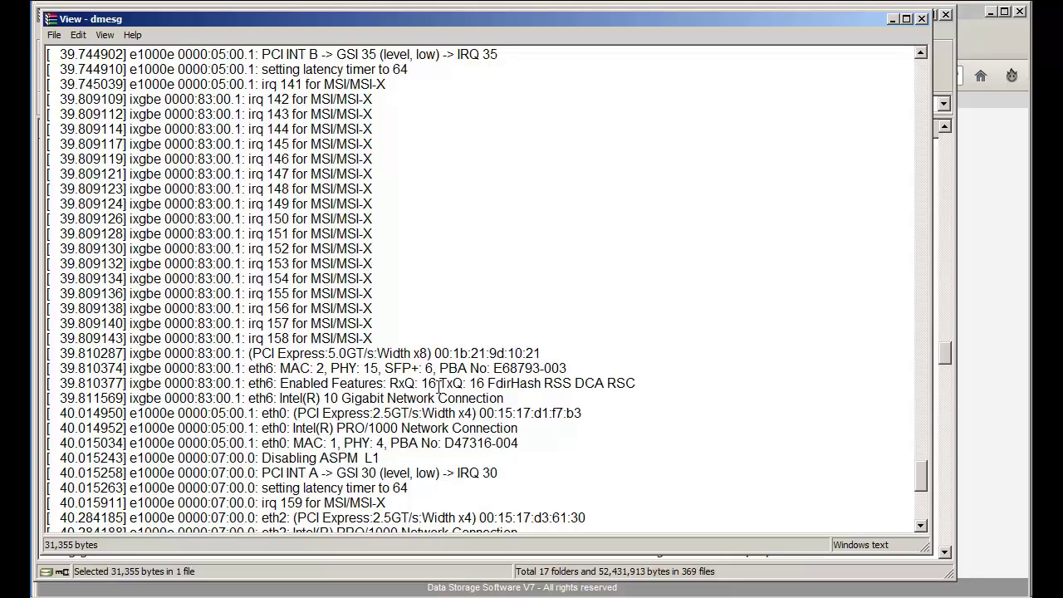
# Step: Highlight eth6's enabled features and its Intel 10 Gigabit Network Connection line in dmesg
pyautogui.scroll(-1, 439, 386)
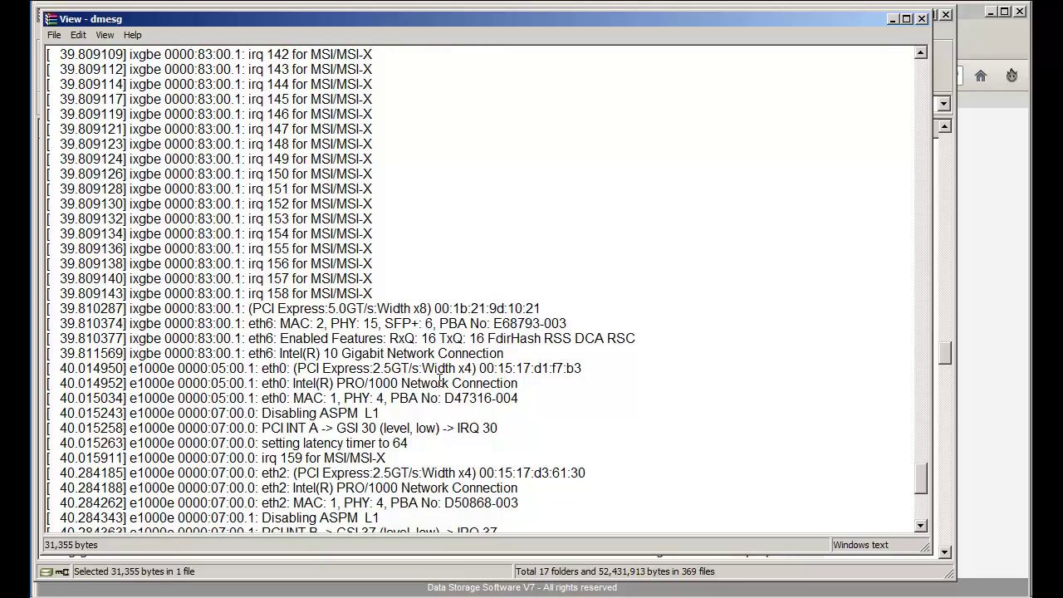
pyautogui.scroll(-1, 448, 380)
pyautogui.scroll(-1, 449, 381)
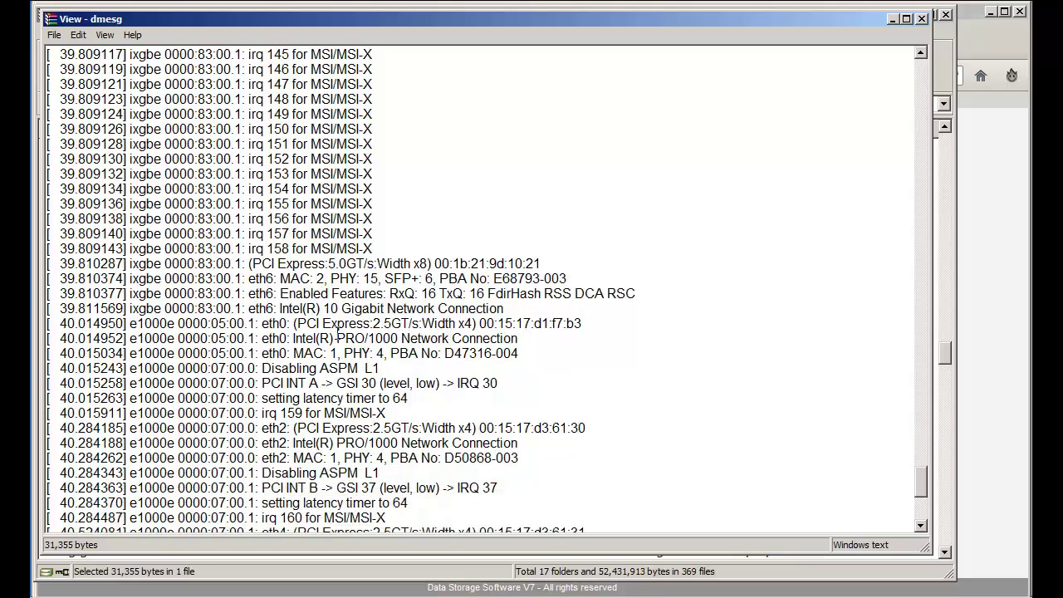
pyautogui.moveTo(275, 294); pyautogui.dragTo(534, 311)
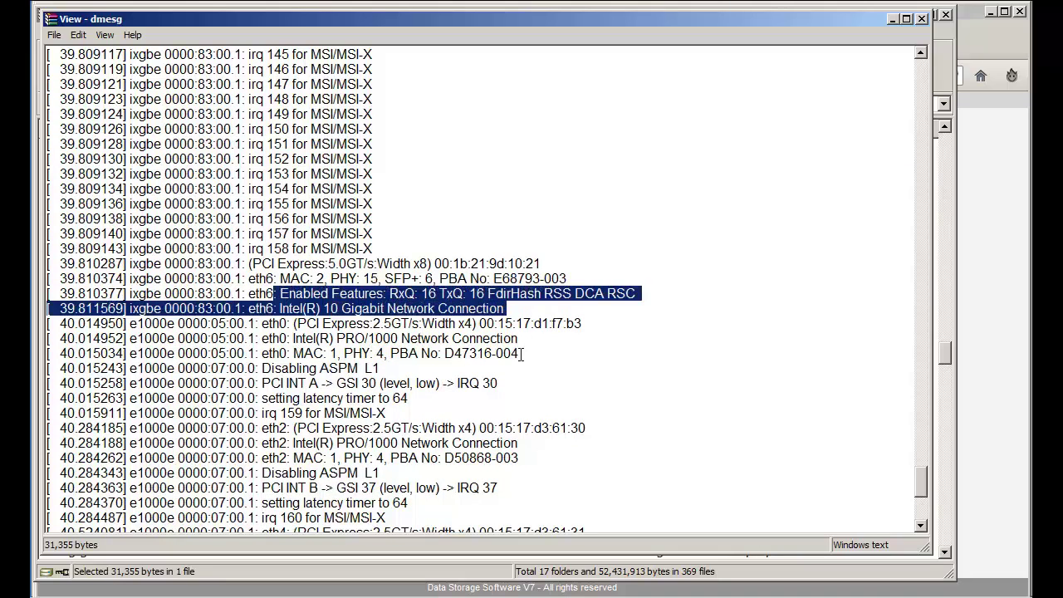
# Step: Check the NIC link status messages for eth10, eth6 and eth11 at the end of dmesg, and close the file
pyautogui.scroll(-3, 522, 354)
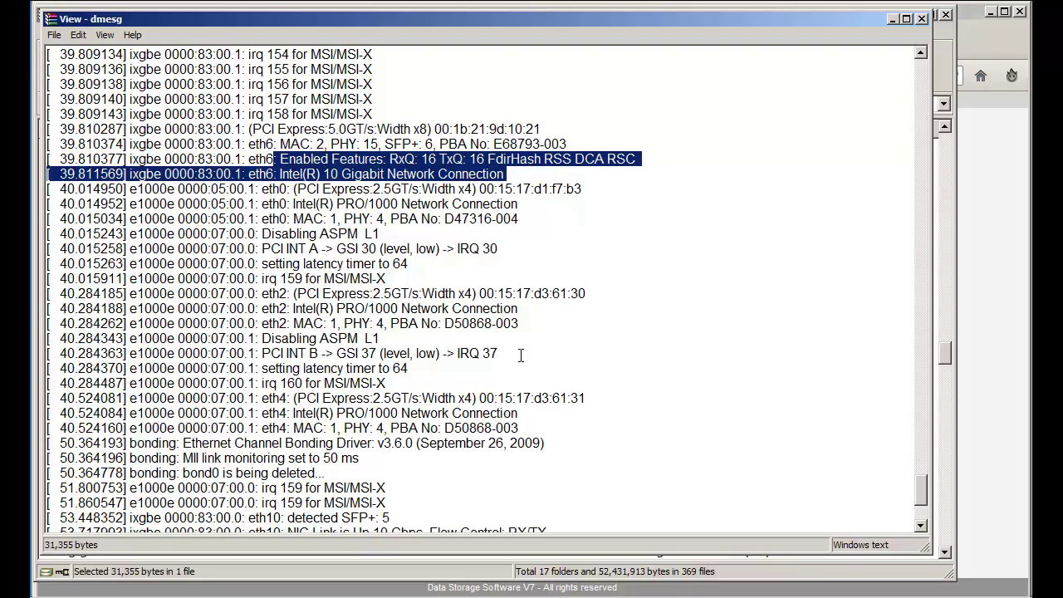
pyautogui.scroll(-1, 520, 355)
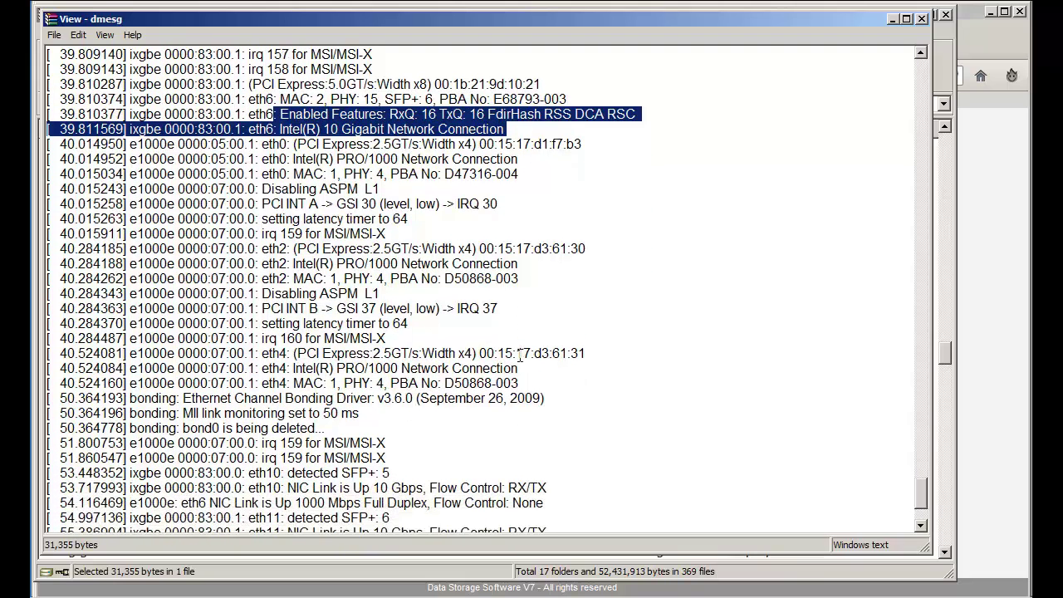
pyautogui.scroll(-4, 520, 354)
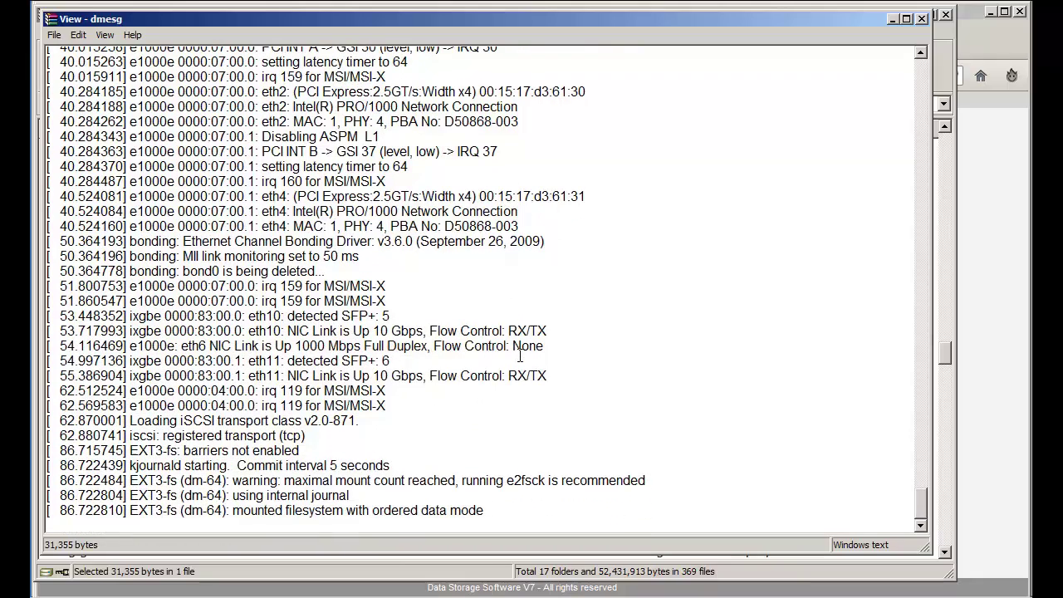
pyautogui.click(922, 19)
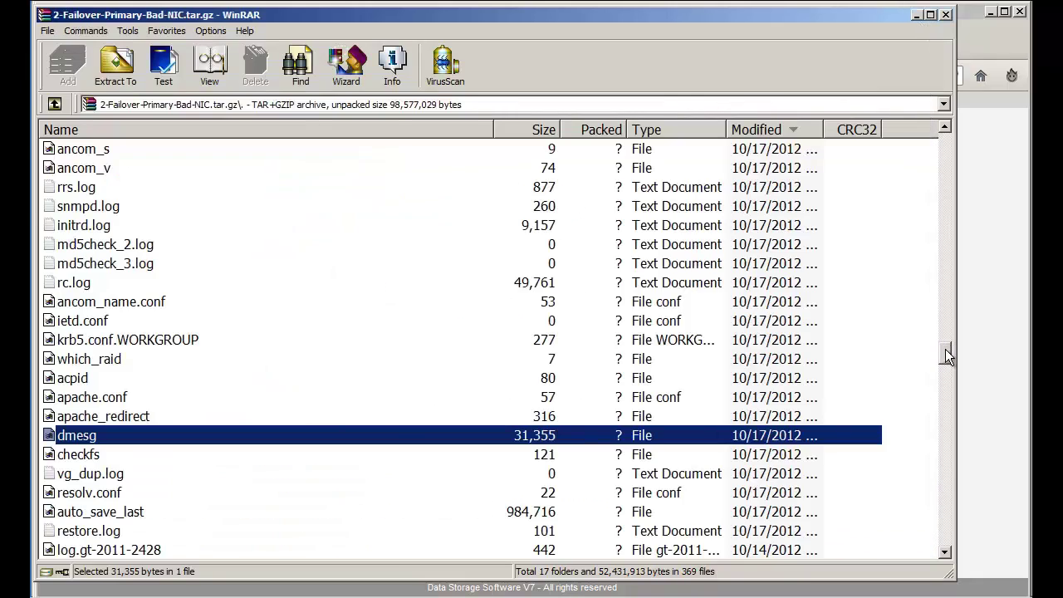
# Step: Check the contents of the iscsi folder in the 2-Failover-Primary-Bad-NIC archive and return to the archive root
pyautogui.moveTo(945, 353); pyautogui.dragTo(943, 145)
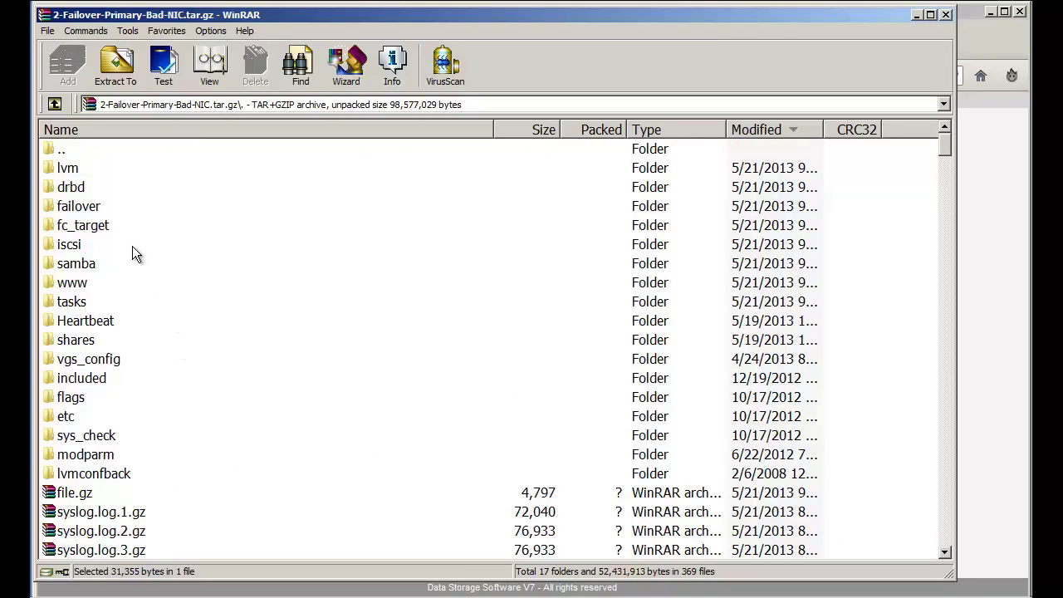
pyautogui.click(70, 249)
pyautogui.doubleClick(70, 250)
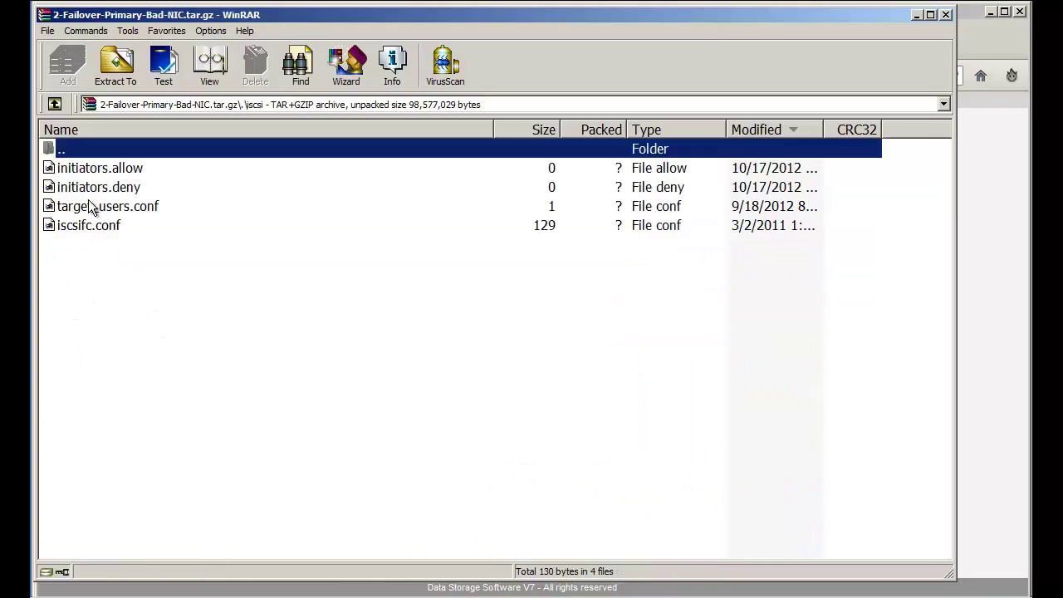
pyautogui.press('BackSpace')
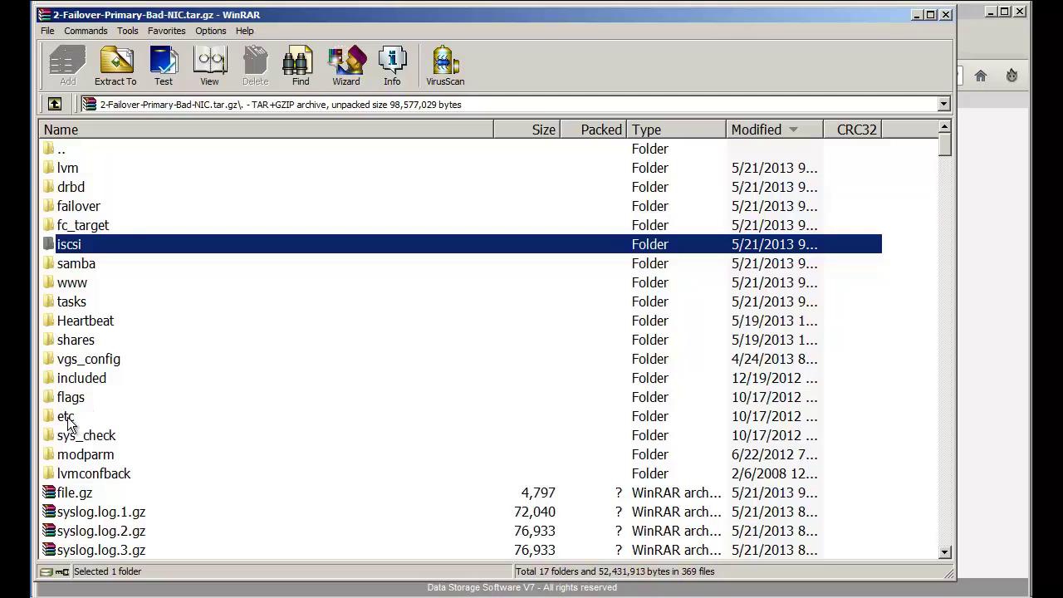
# Step: Inspect the fc, hw_raid and network folders inside www\hw_setup, and return to the www folder
pyautogui.doubleClick(74, 284)
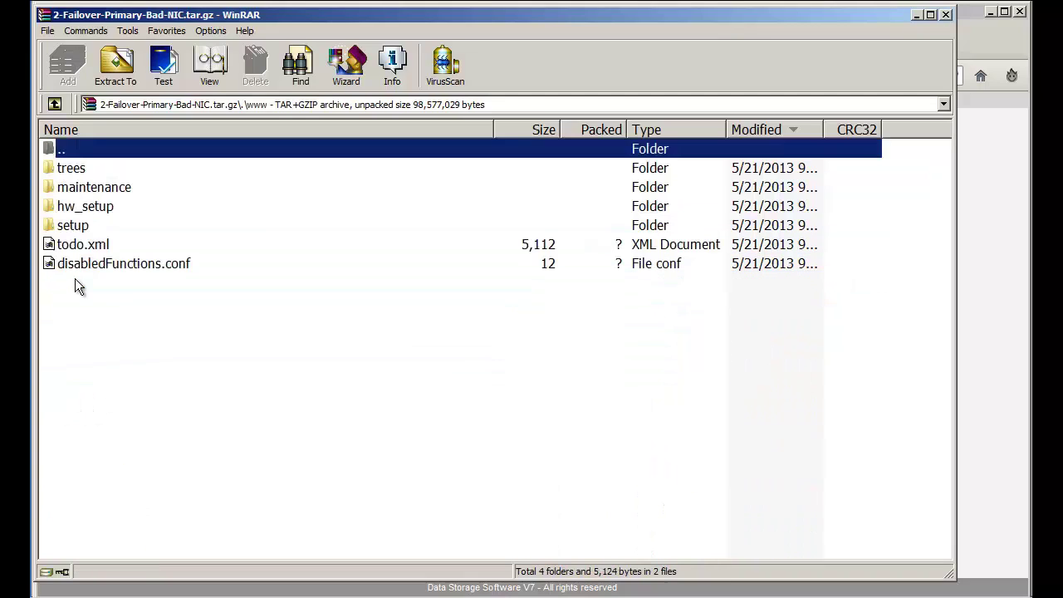
pyautogui.doubleClick(81, 208)
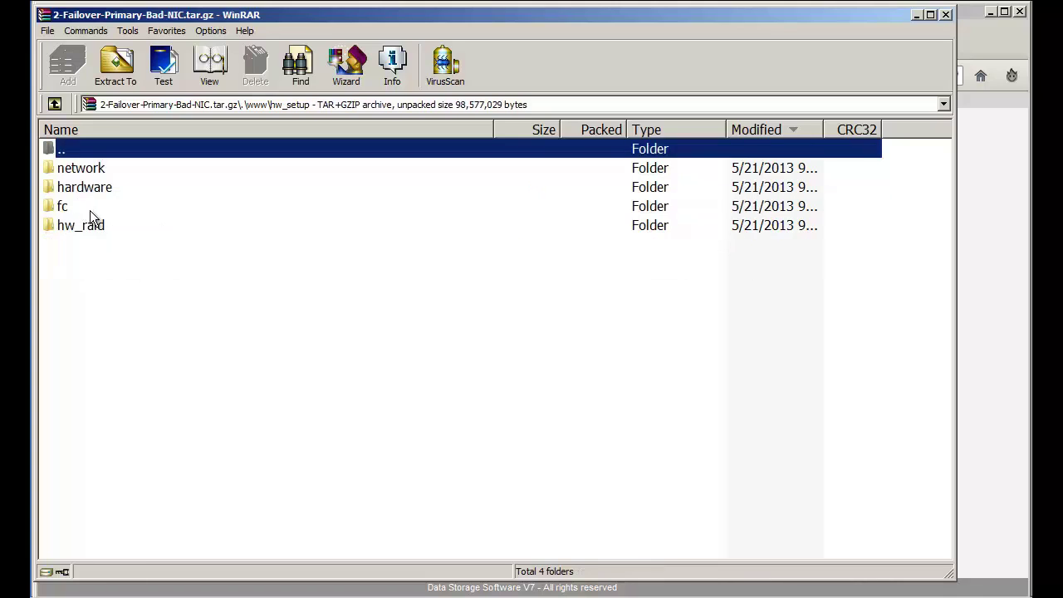
pyautogui.doubleClick(65, 212)
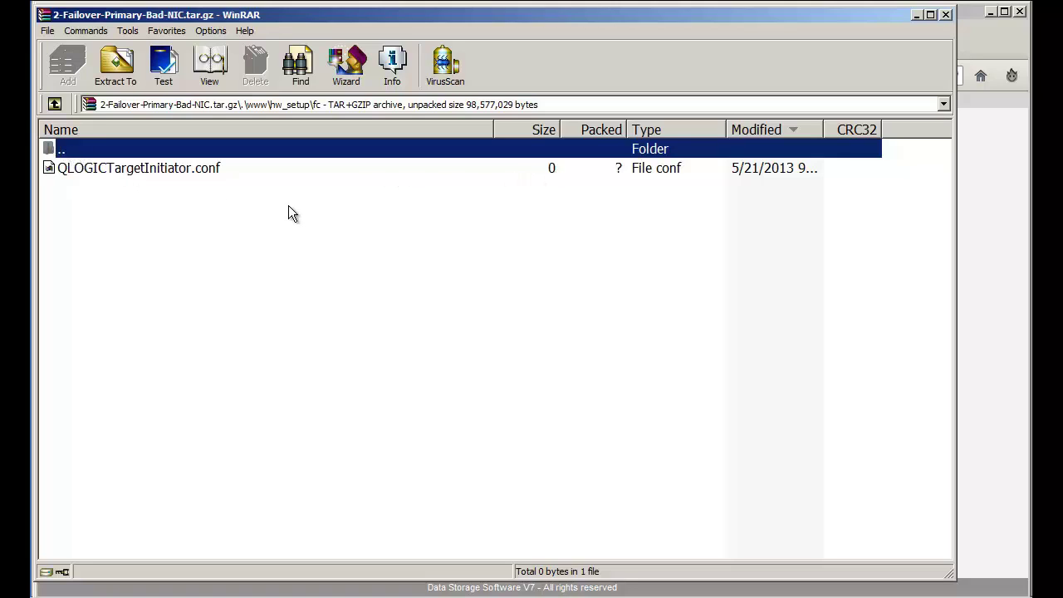
pyautogui.doubleClick(68, 147)
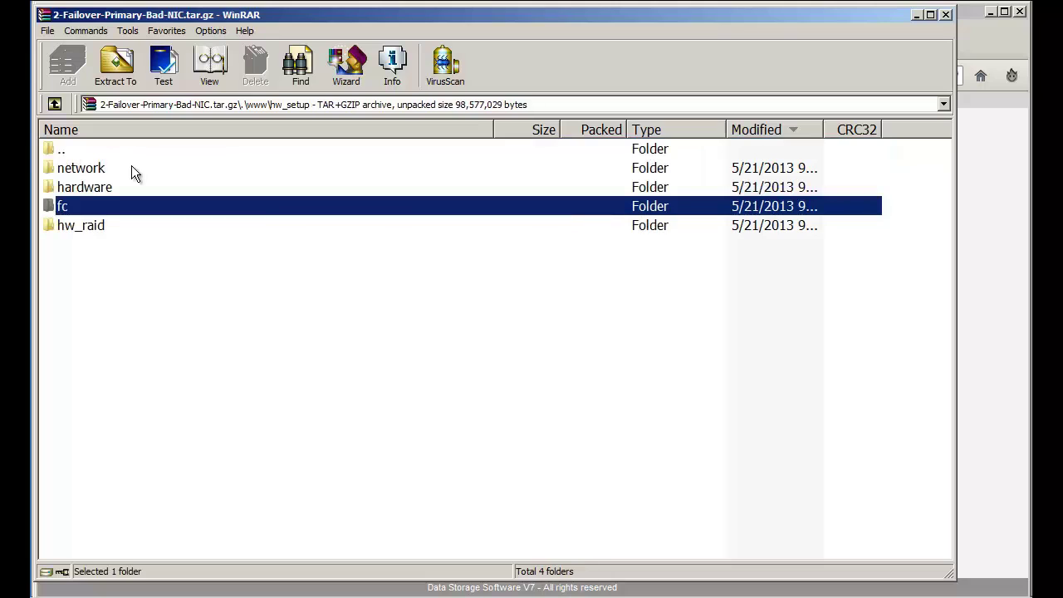
pyautogui.doubleClick(71, 224)
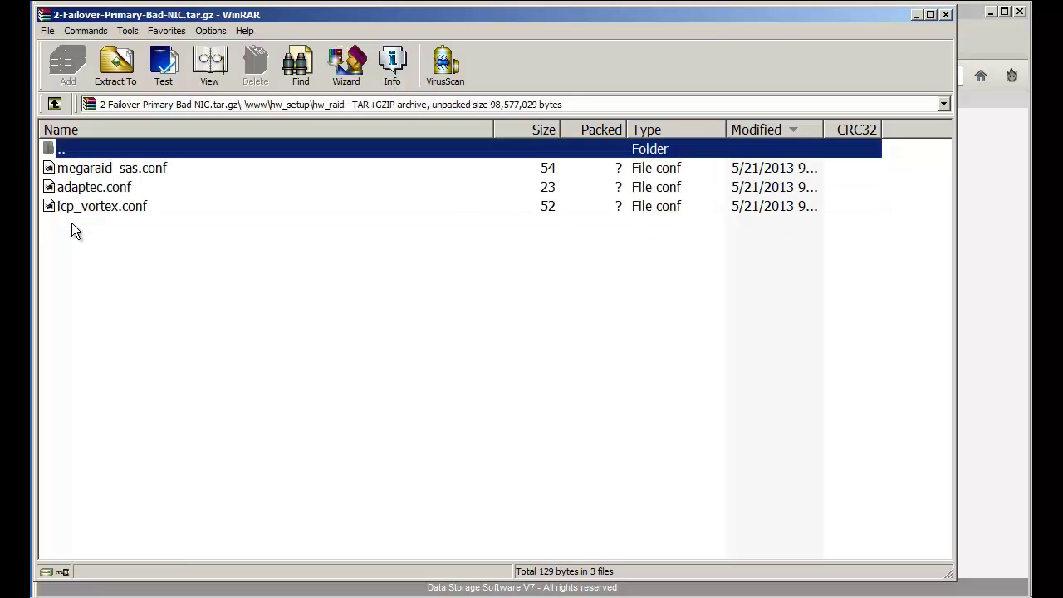
pyautogui.doubleClick(60, 153)
pyautogui.doubleClick(64, 166)
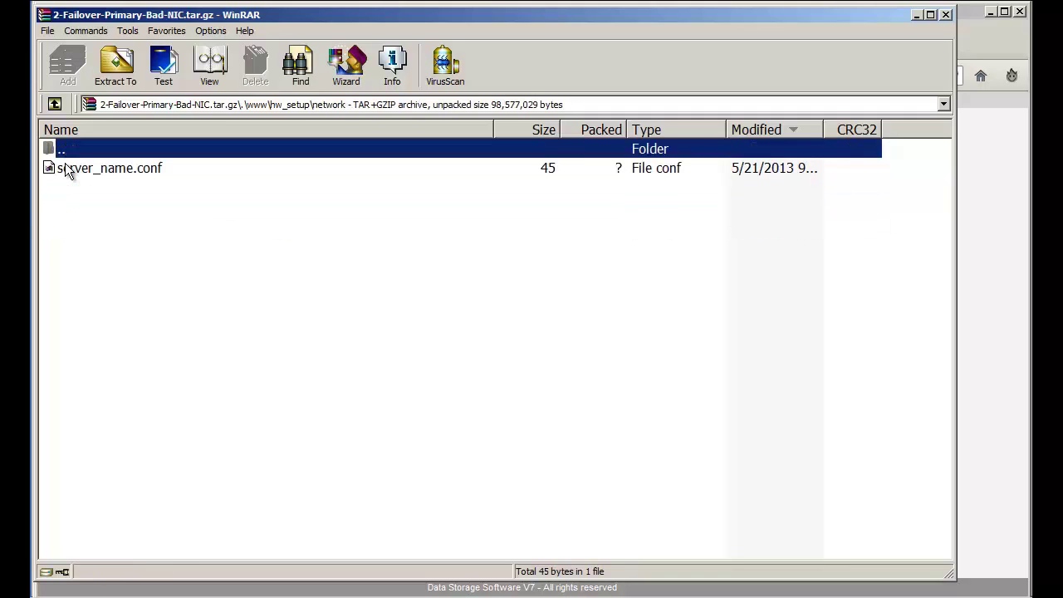
pyautogui.doubleClick(62, 148)
pyautogui.doubleClick(61, 148)
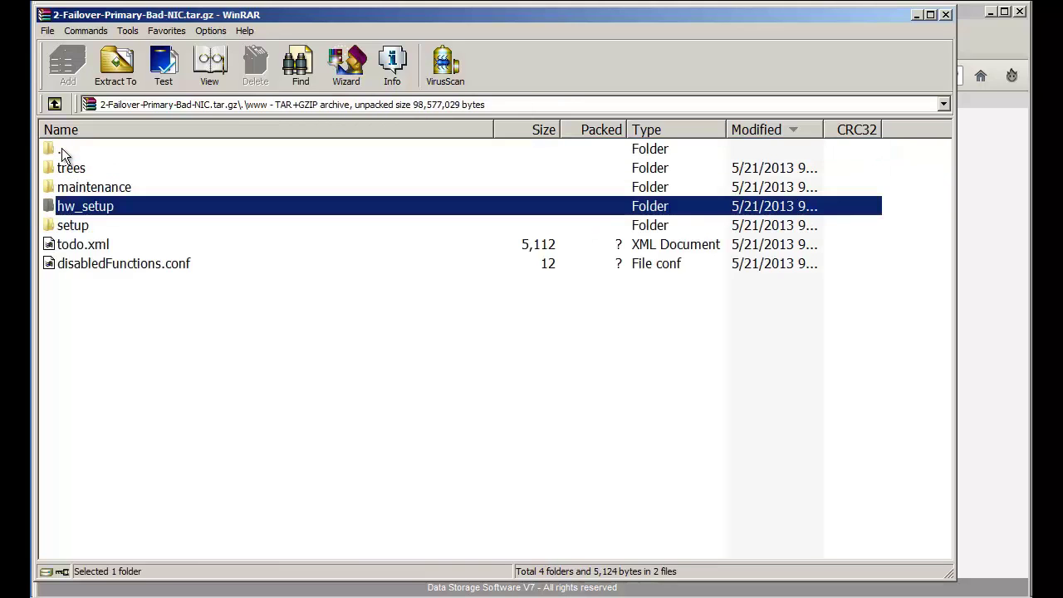
# Step: Inspect the configuration files listed in www\setup\administrator and close the archive
pyautogui.doubleClick(81, 226)
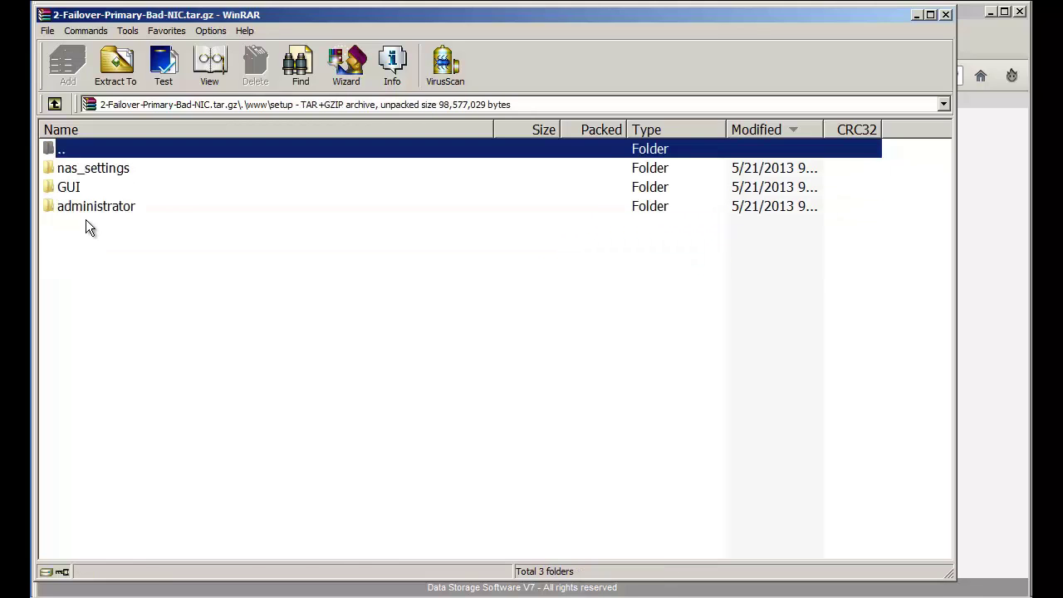
pyautogui.doubleClick(88, 209)
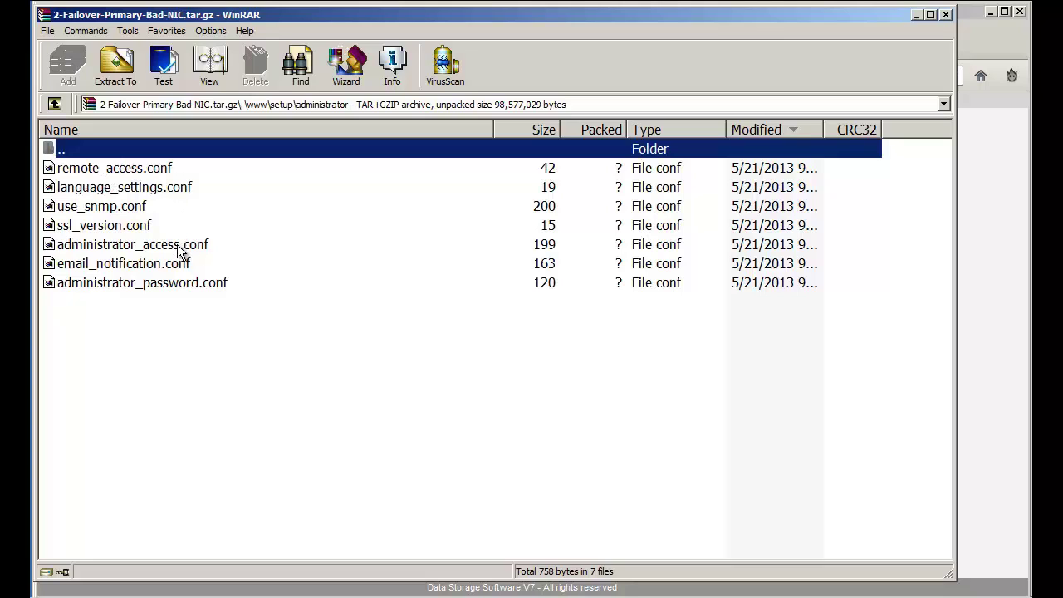
pyautogui.doubleClick(66, 153)
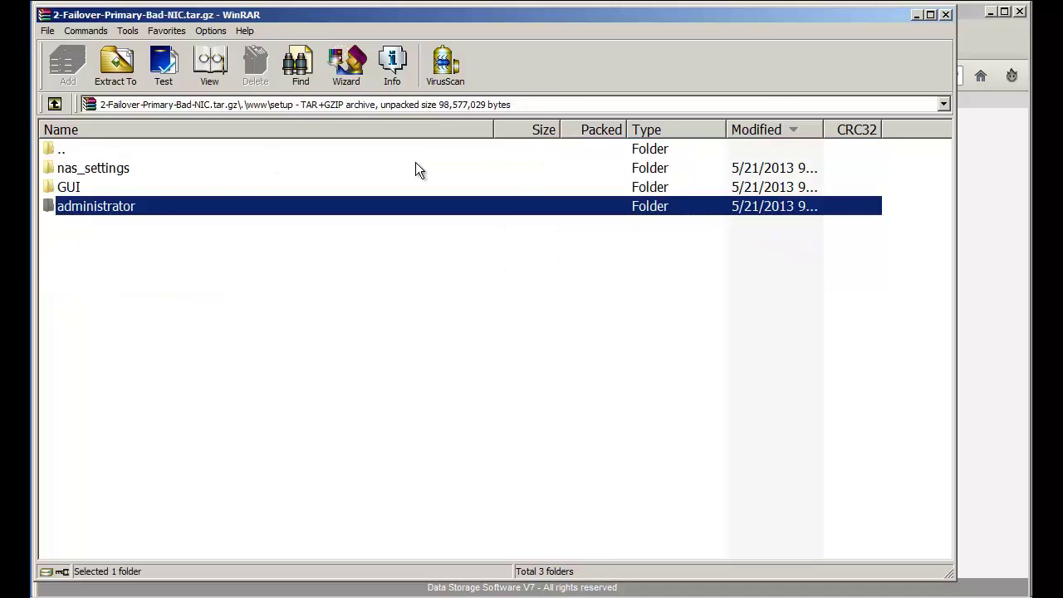
pyautogui.click(946, 15)
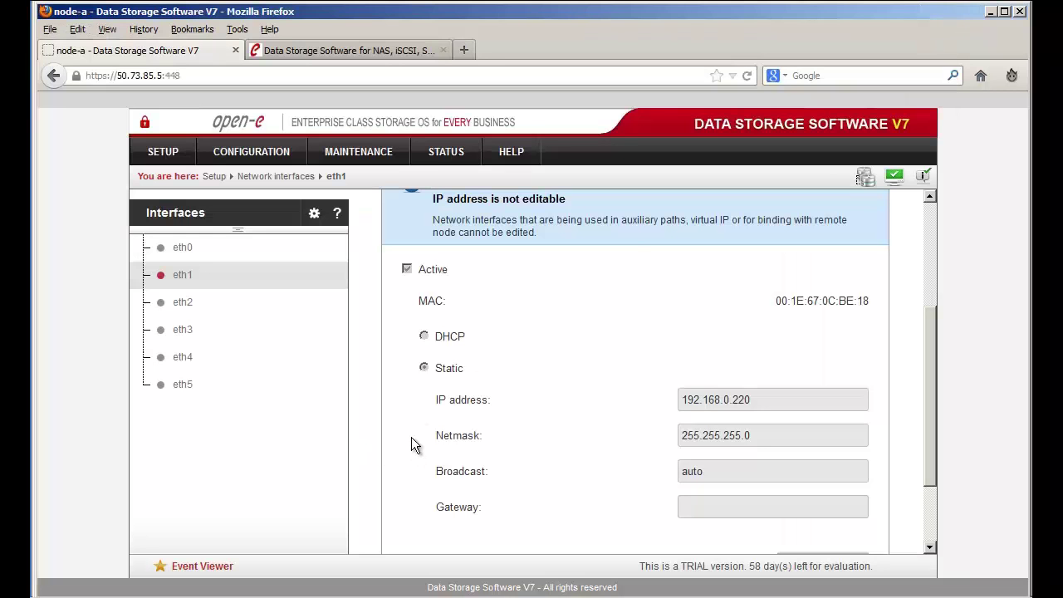
# Step: Open the 3-DriveInserted-iSCSI Targets.tar.gz archive from the LOGS folder in WinRAR
pyautogui.click(271, 593)
pyautogui.click(317, 284)
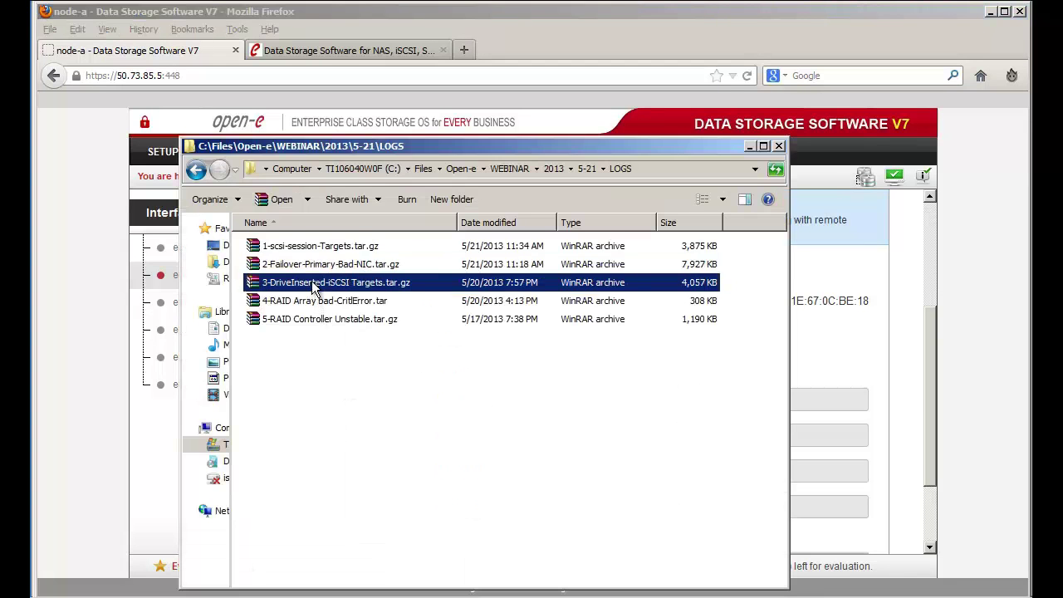
pyautogui.rightClick(316, 284)
pyautogui.click(330, 289)
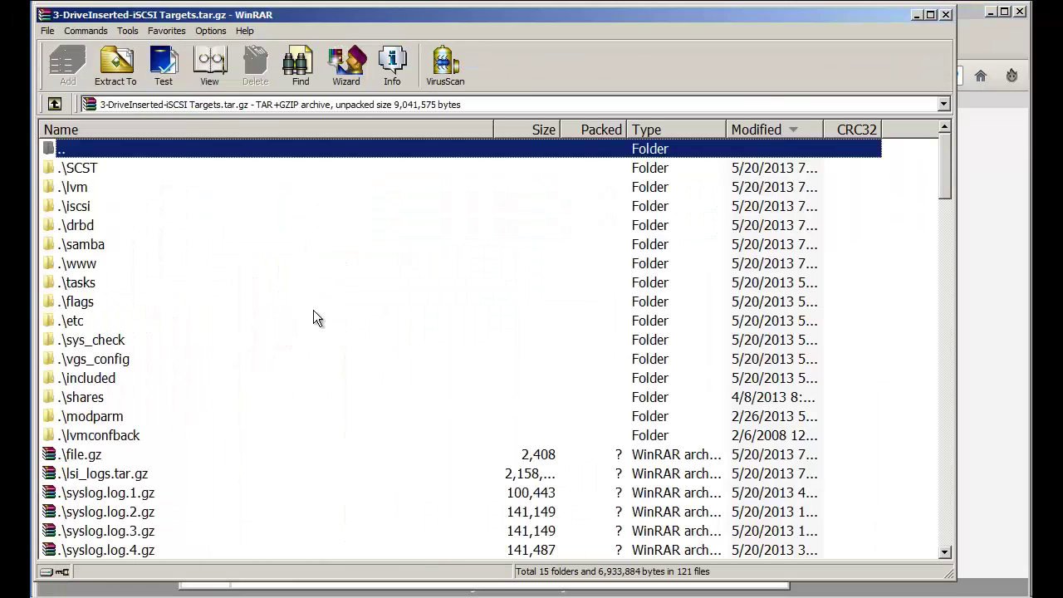
# Step: View critical_errors.log from the archive and examine its controller, disk and cluster messages through to the end
pyautogui.scroll(-4, 263, 364)
pyautogui.scroll(-2, 266, 364)
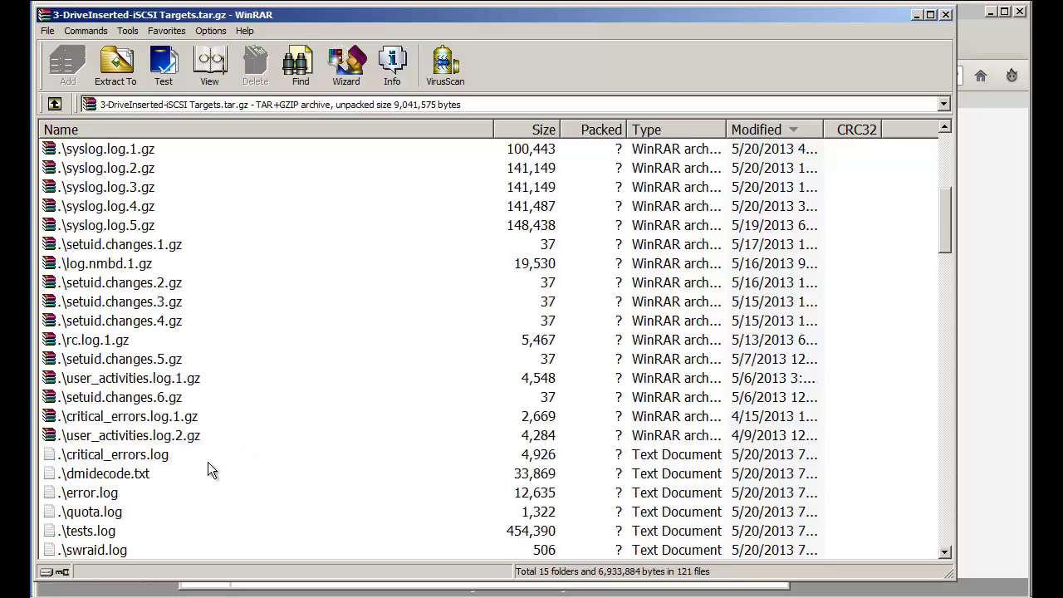
pyautogui.rightClick(170, 457)
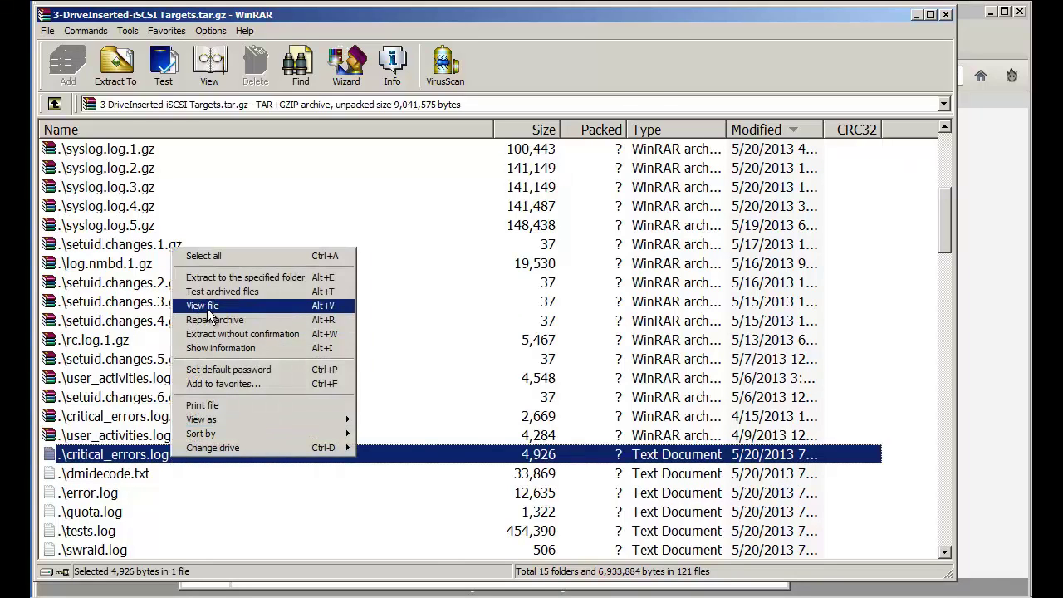
pyautogui.click(208, 305)
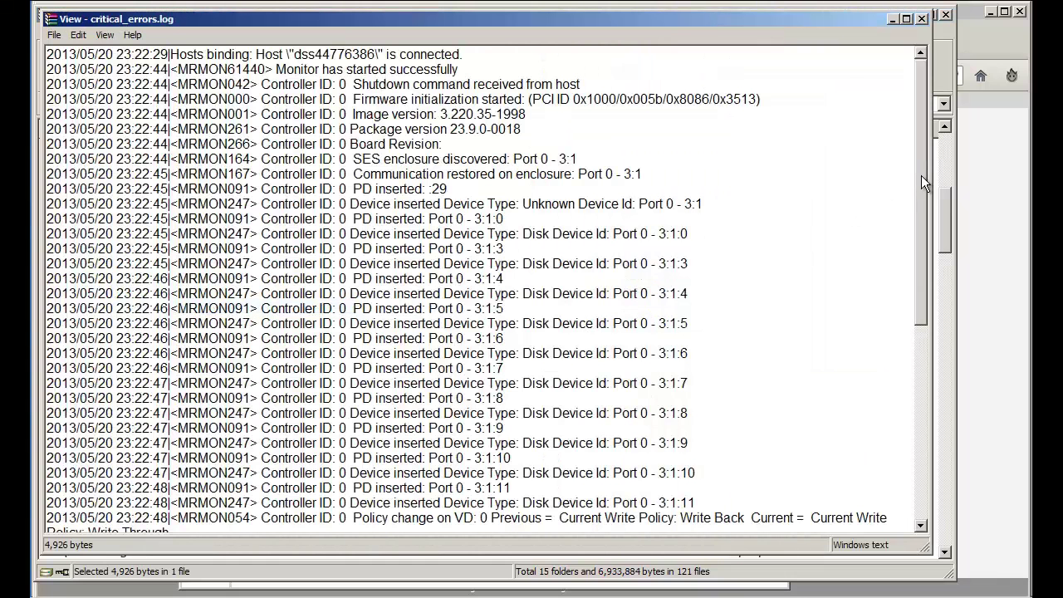
pyautogui.moveTo(921, 175); pyautogui.dragTo(916, 241)
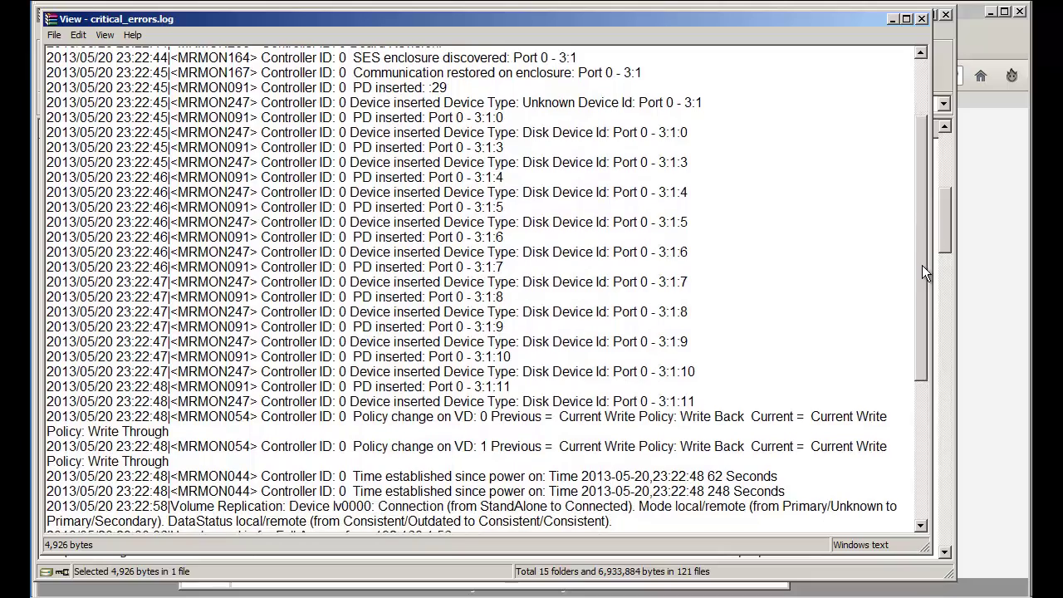
pyautogui.moveTo(922, 265); pyautogui.dragTo(925, 404)
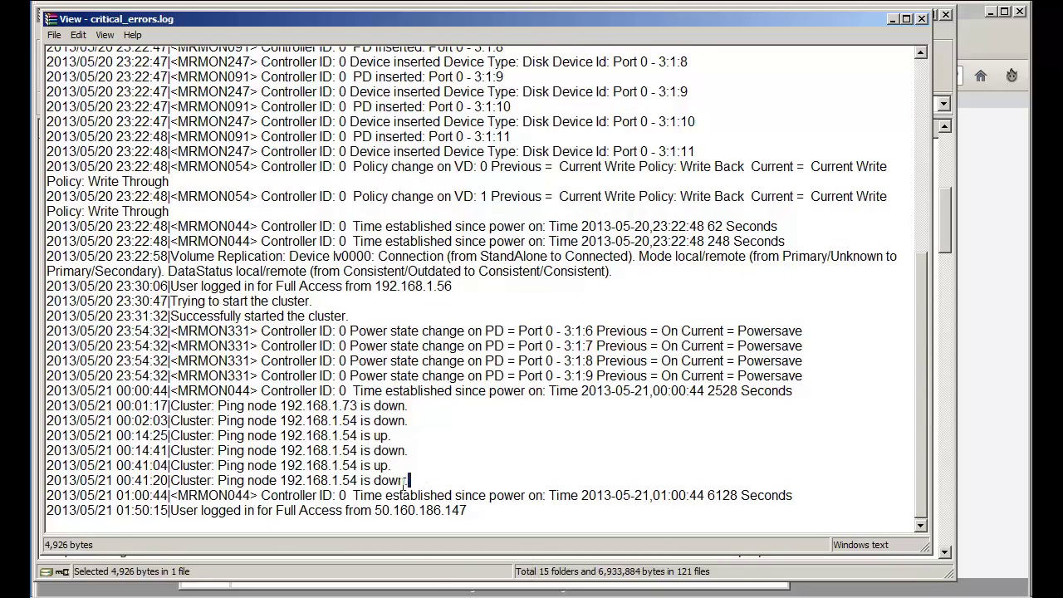
# Step: Highlight the block of cluster ping node up and down messages in critical_errors.log, and close the file
pyautogui.moveTo(407, 482); pyautogui.dragTo(190, 406)
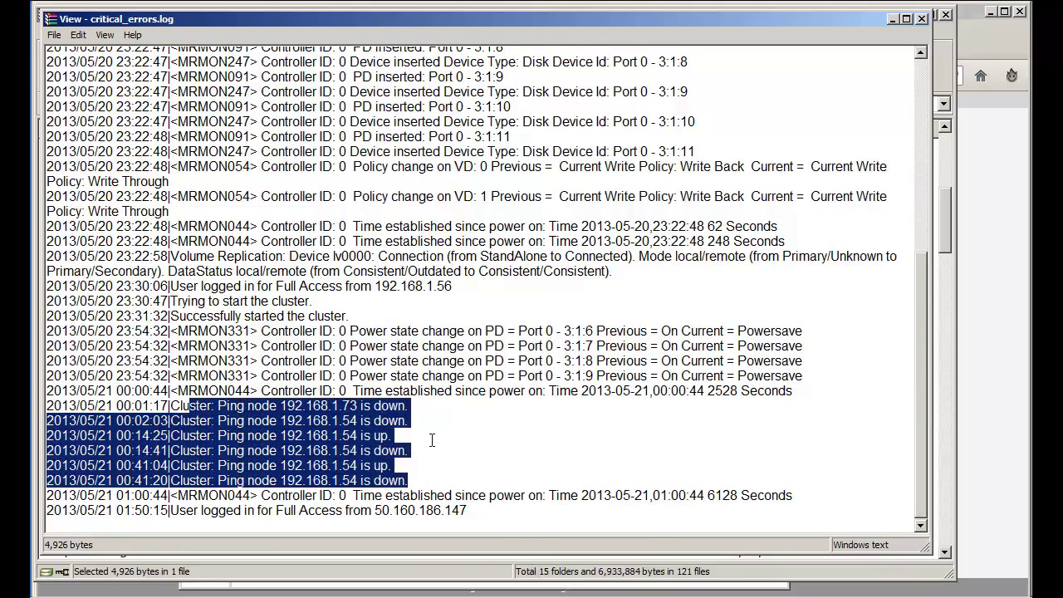
pyautogui.scroll(2, 541, 355)
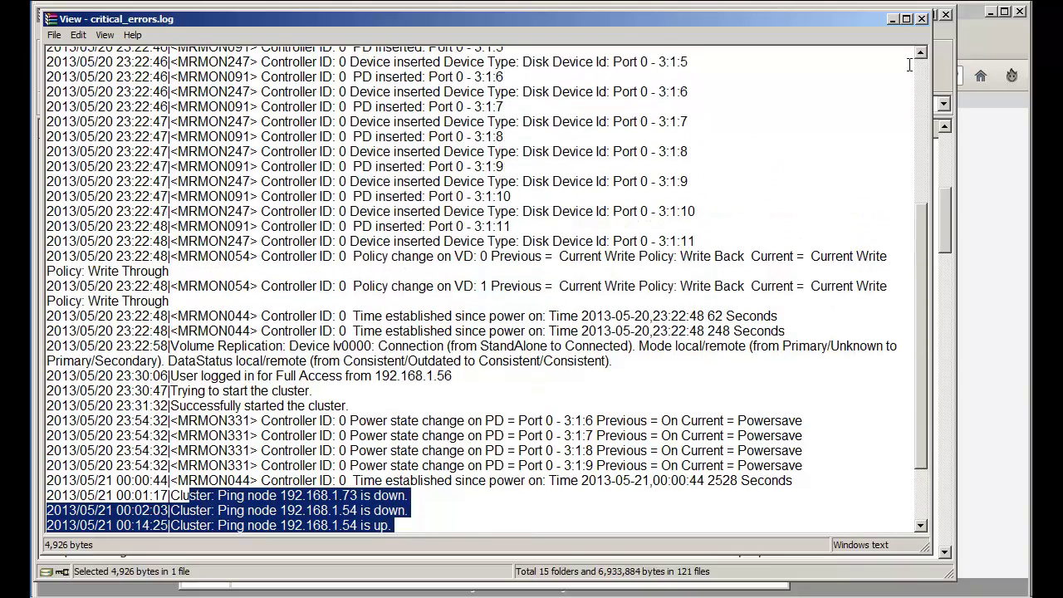
pyautogui.click(922, 23)
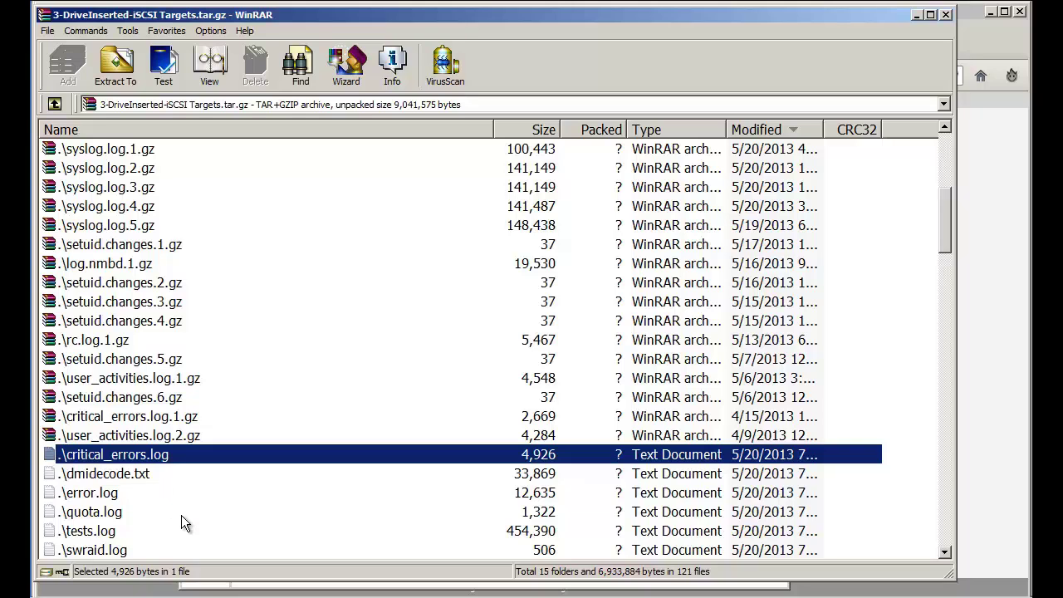
# Step: View dmesg.2 from the archive and examine its messages from the scst threads down to the mpt2sas0 entries
pyautogui.scroll(-2, 183, 517)
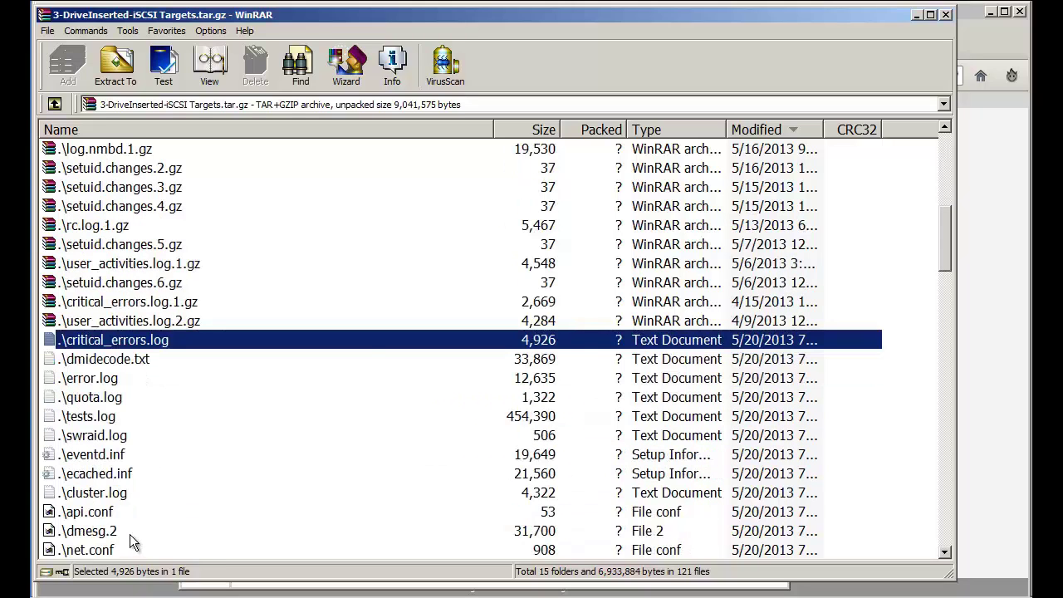
pyautogui.click(129, 532)
pyautogui.rightClick(130, 531)
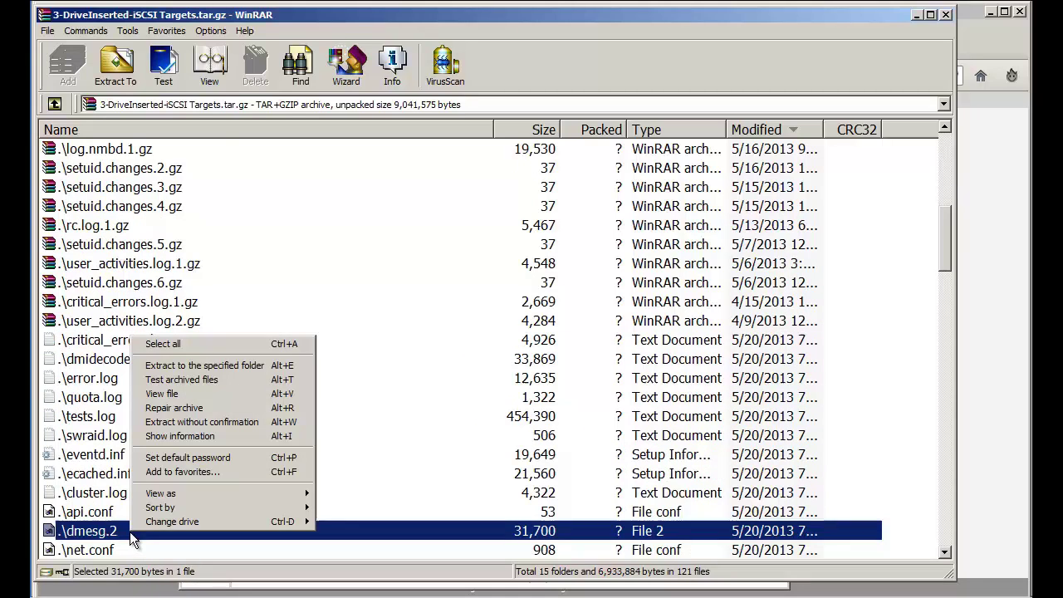
pyautogui.click(180, 396)
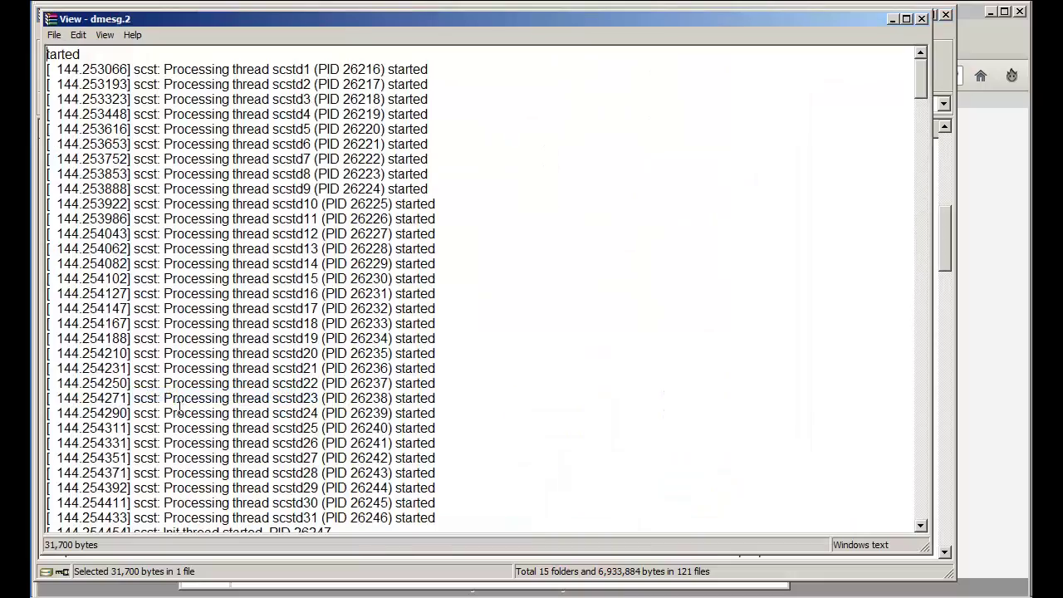
pyautogui.click(923, 110)
pyautogui.moveTo(922, 104); pyautogui.dragTo(923, 376)
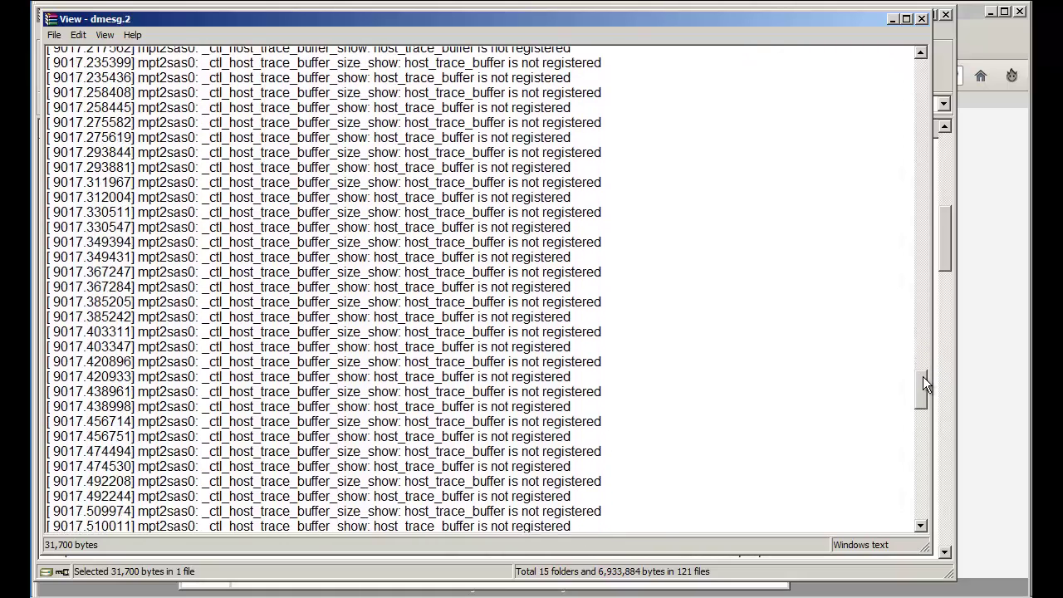
# Step: Highlight the mpt2sas0 driver name in dmesg.2, check the last messages of the log, and close the file
pyautogui.moveTo(137, 392); pyautogui.dragTo(212, 394)
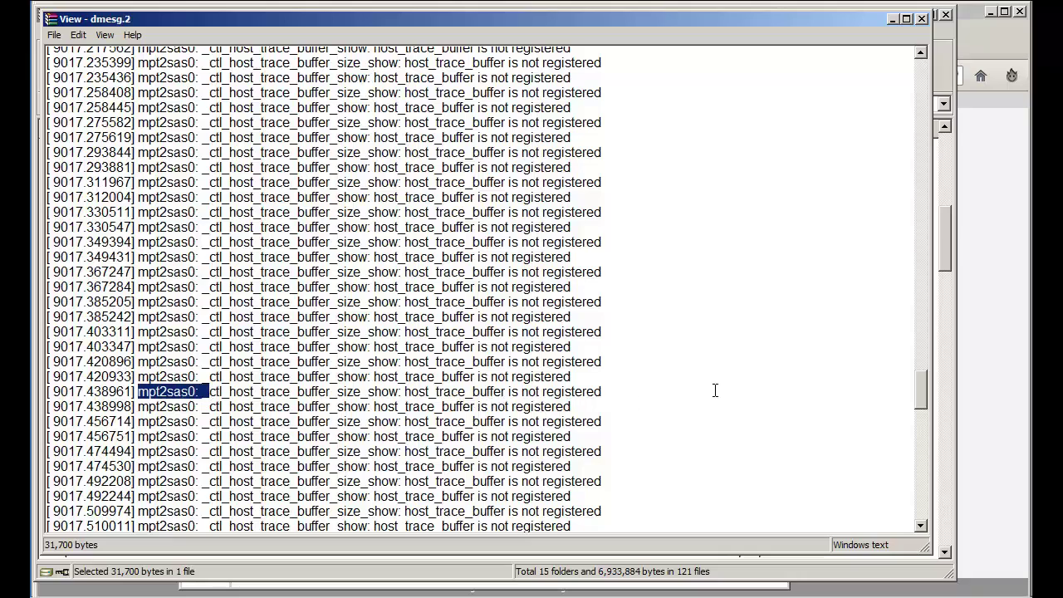
pyautogui.moveTo(925, 382); pyautogui.dragTo(927, 503)
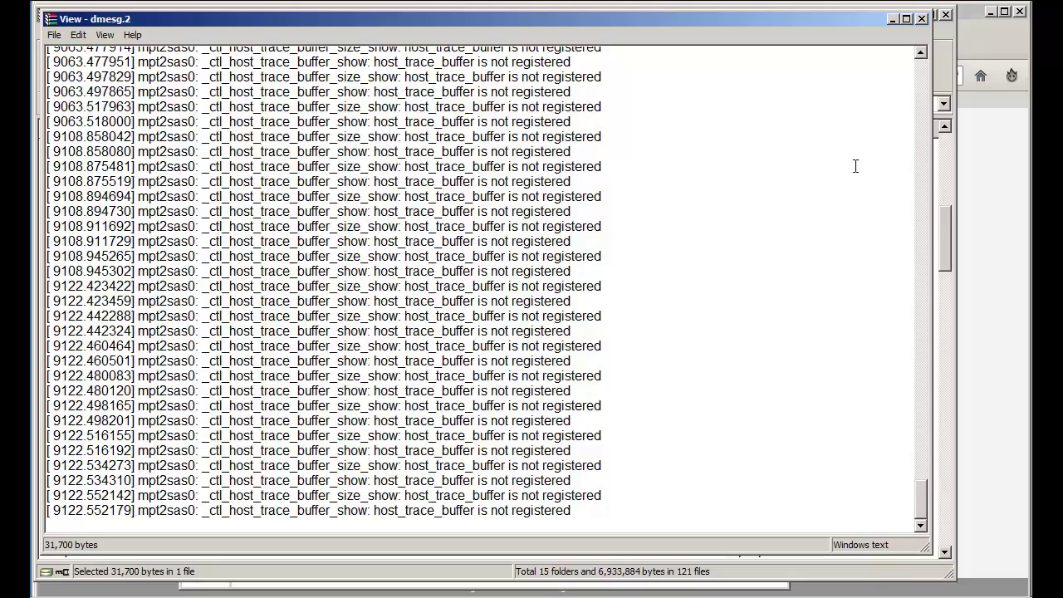
pyautogui.click(921, 18)
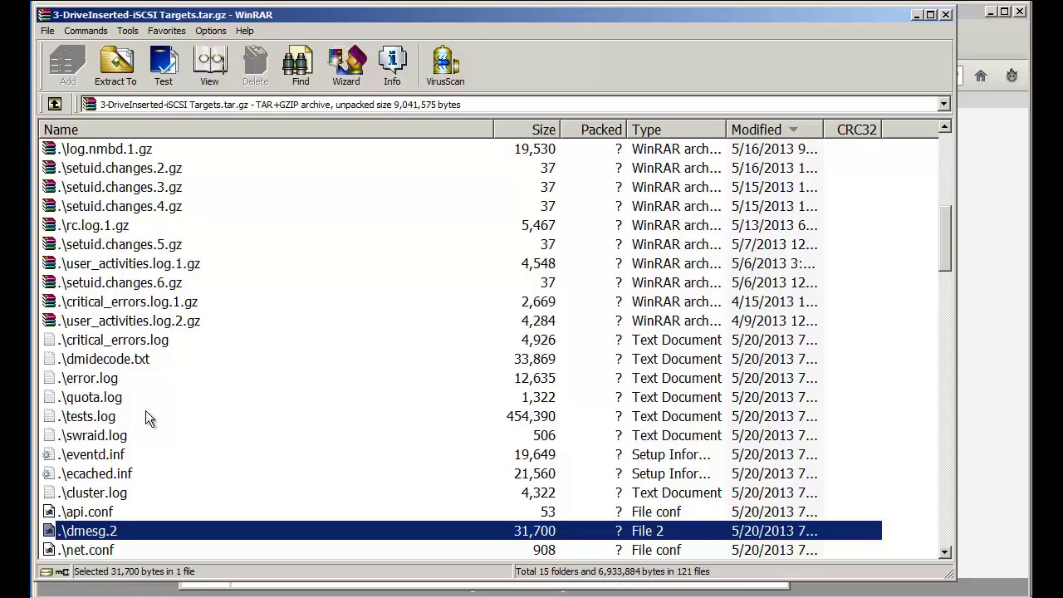
# Step: Look through the archive's file list, comparing the compressed rotated logs such as critical_errors.log.1.gz with the current critical_errors.log
pyautogui.scroll(1, 146, 410)
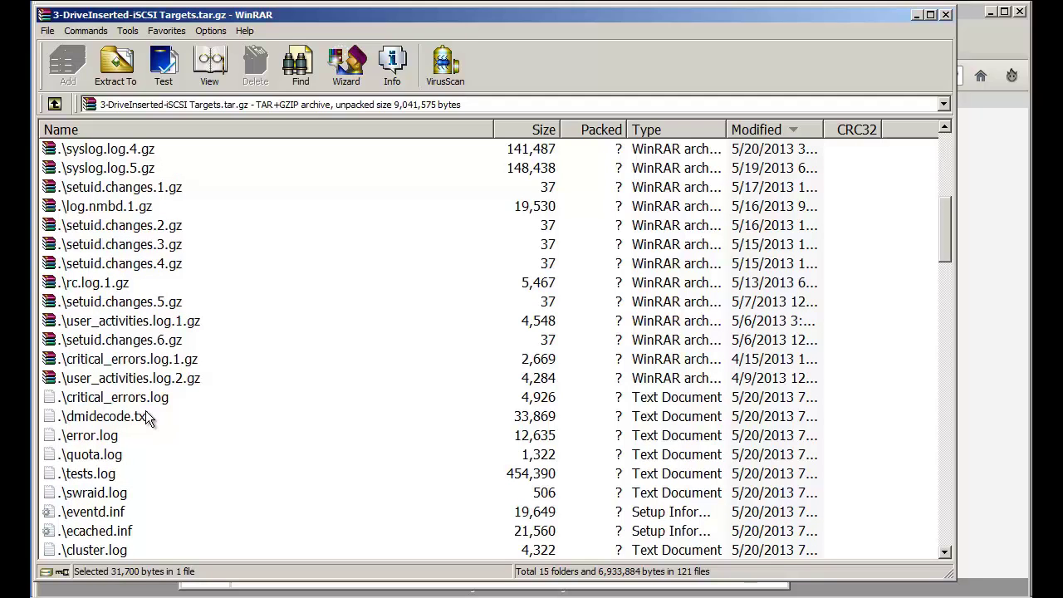
pyautogui.scroll(4, 145, 411)
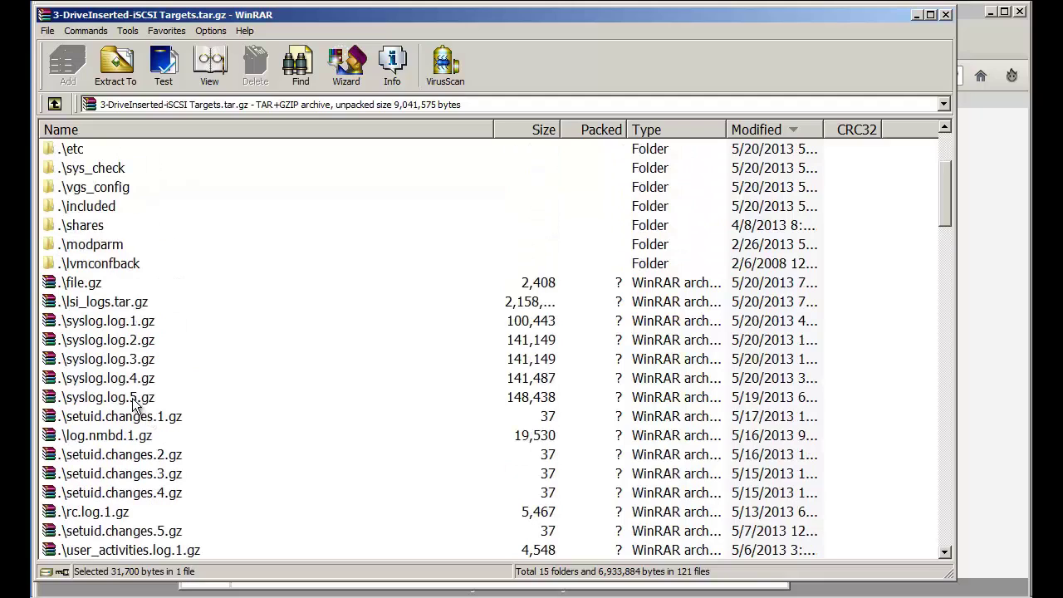
pyautogui.click(125, 492)
pyautogui.scroll(-2, 186, 458)
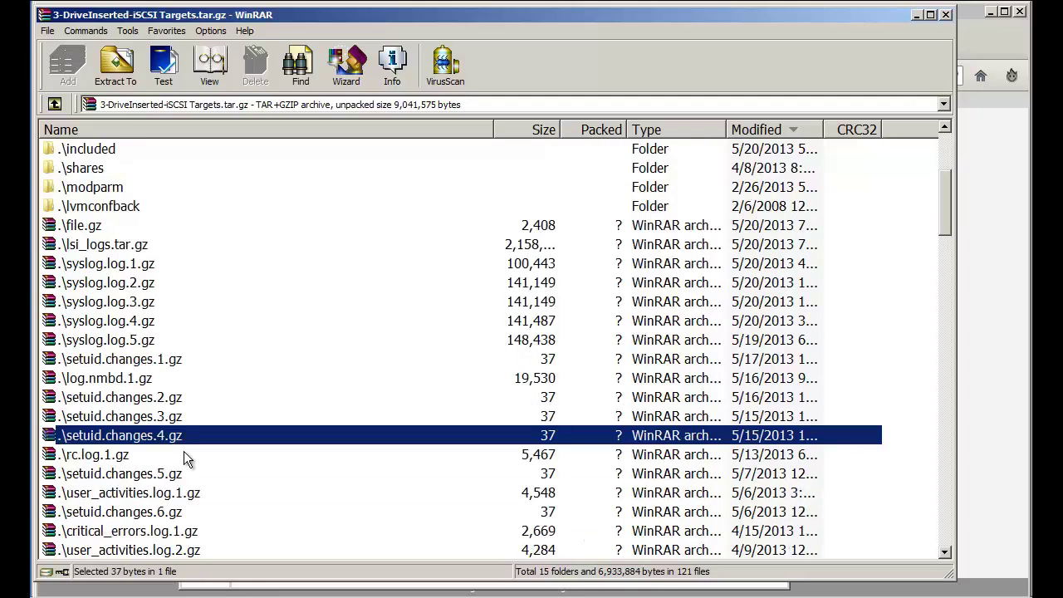
pyautogui.scroll(-1, 185, 459)
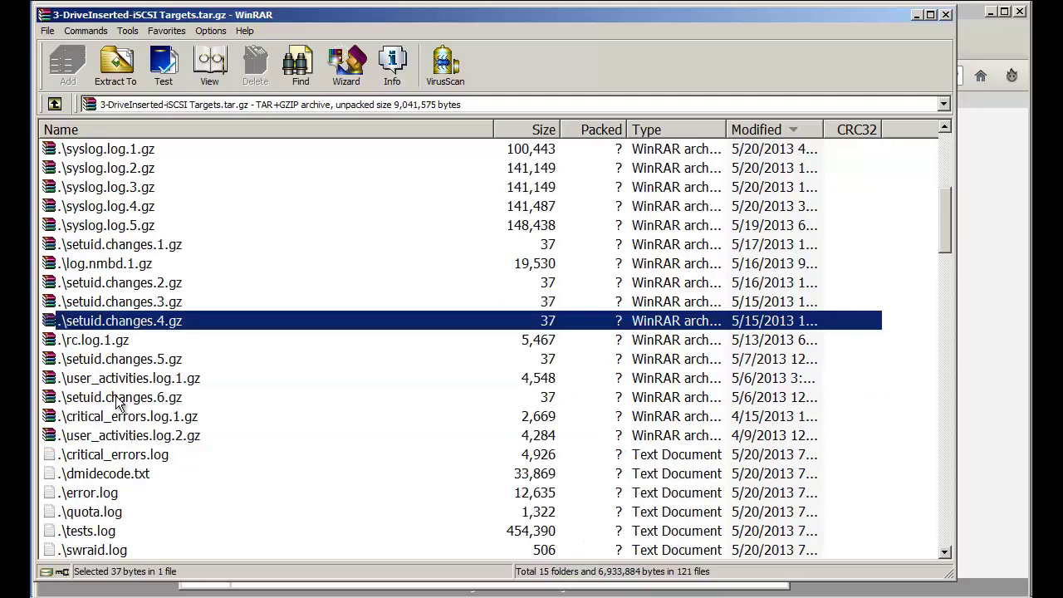
pyautogui.scroll(3, 119, 397)
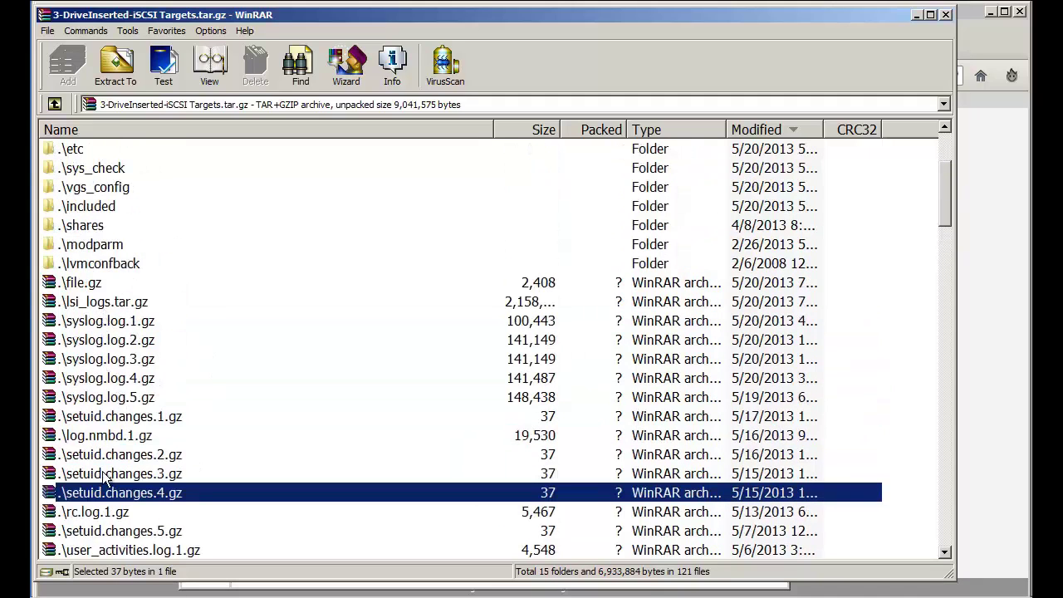
pyautogui.scroll(-2, 106, 482)
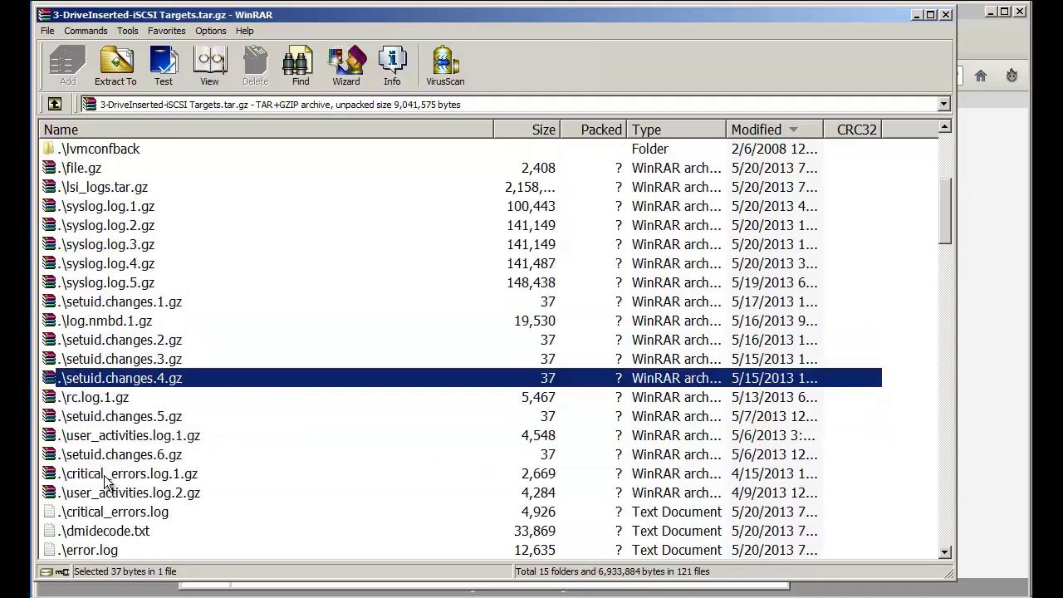
pyautogui.click(108, 475)
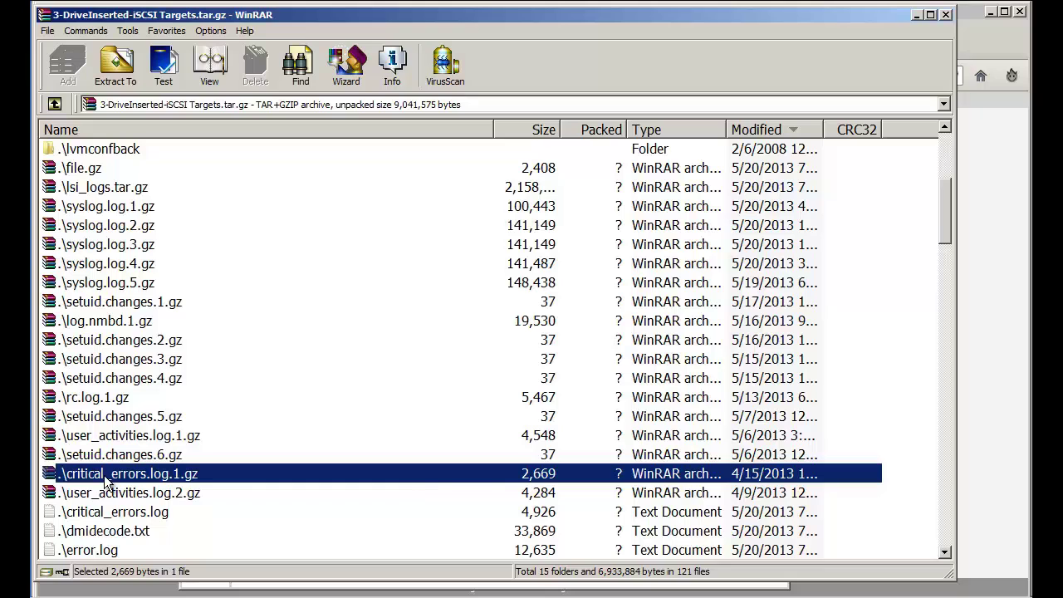
pyautogui.scroll(-2, 105, 482)
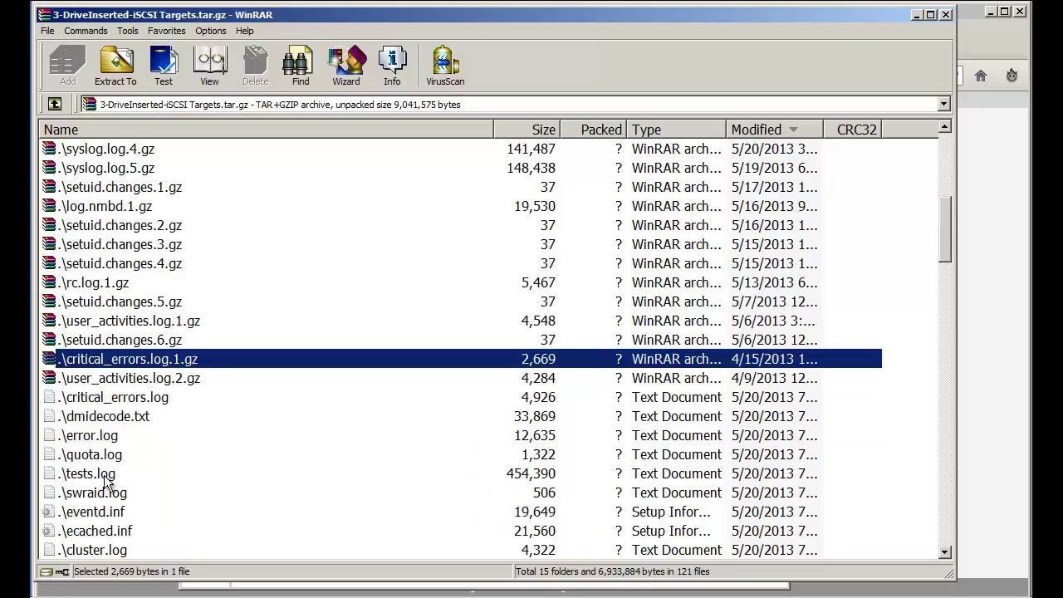
pyautogui.click(98, 403)
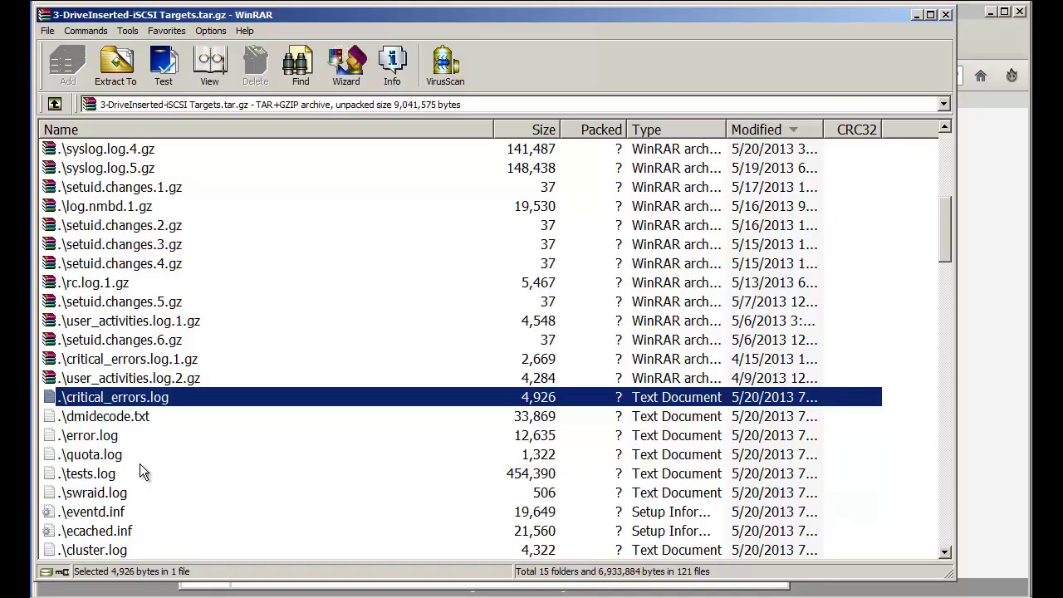
# Step: View tests.log from the archive and search it for the ifconfig section
pyautogui.scroll(-2, 140, 465)
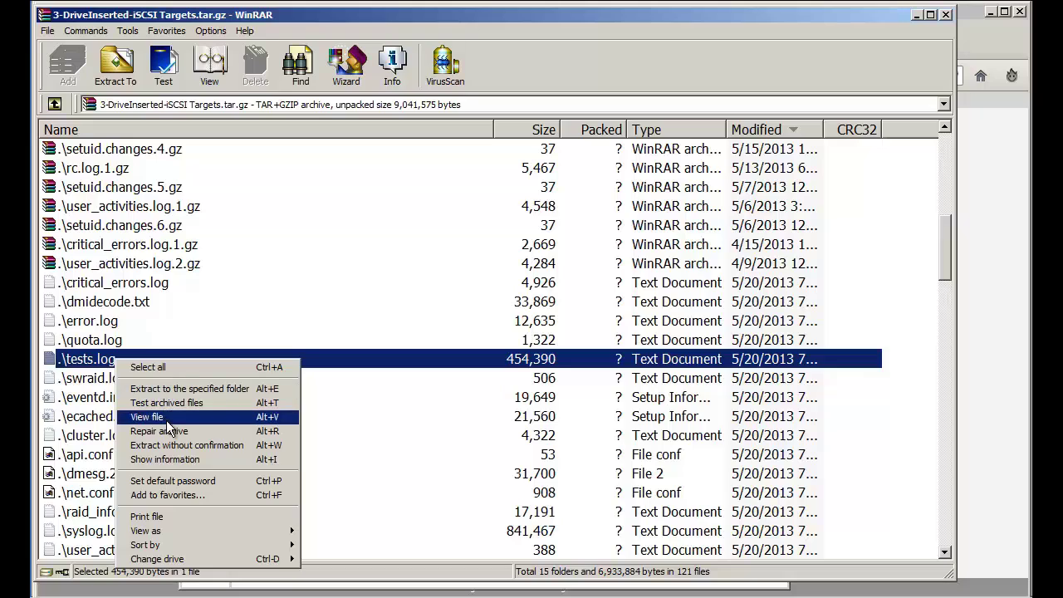
pyautogui.click(168, 417)
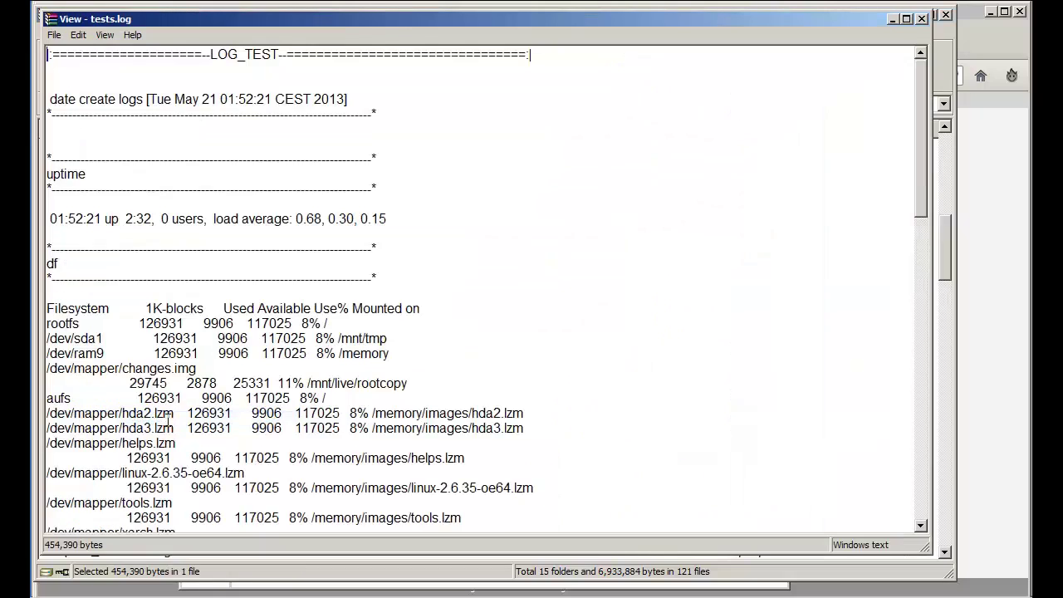
pyautogui.click(78, 34)
pyautogui.click(102, 88)
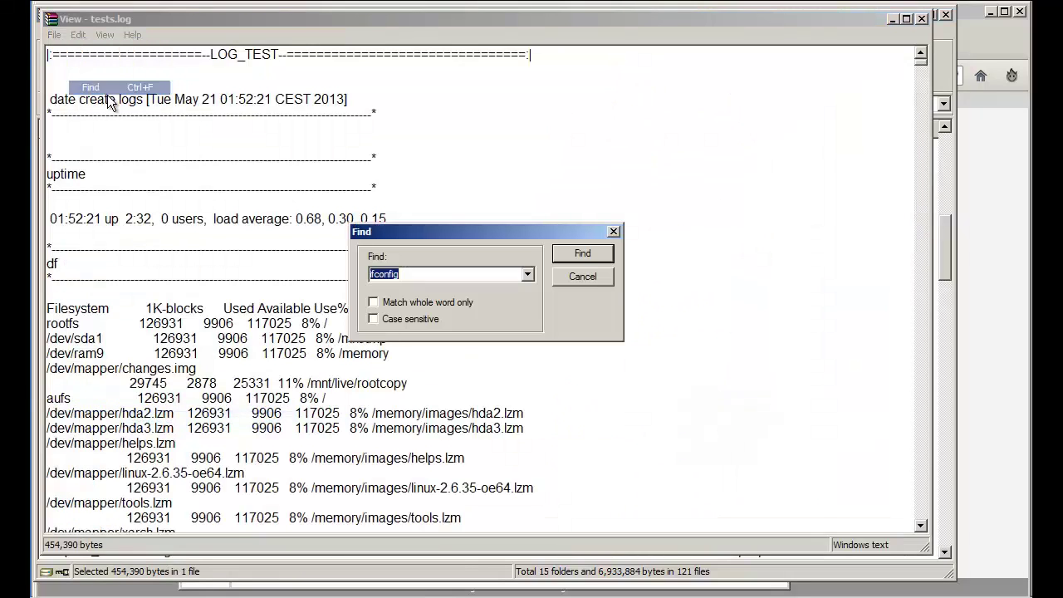
pyautogui.click(594, 255)
# Step: Examine the ifconfig -a output for eth0 through eth5, comparing addresses, packet errors and RX/TX byte counters
pyautogui.scroll(-7, 588, 263)
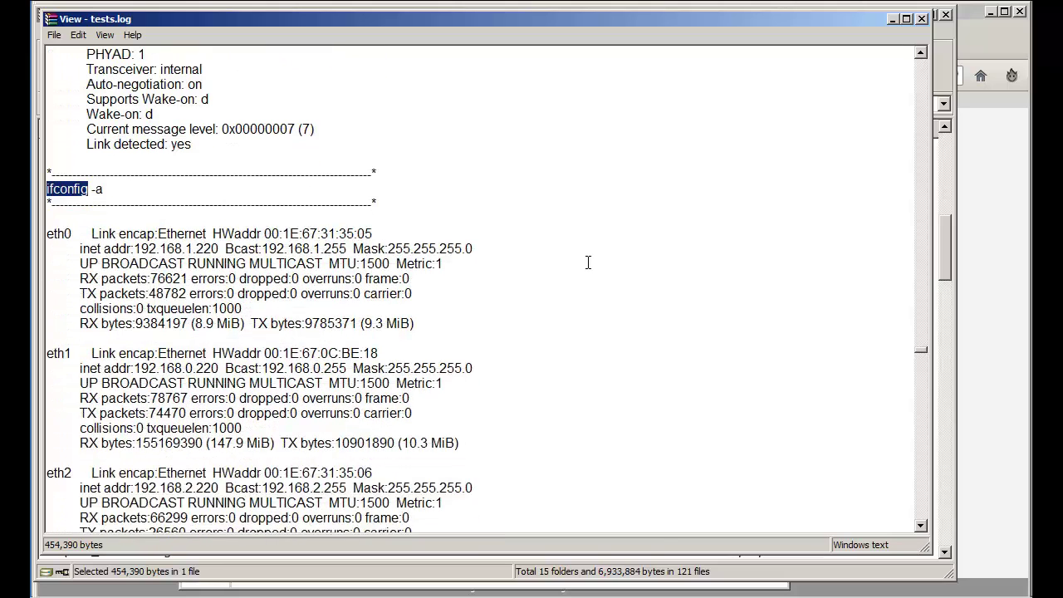
pyautogui.scroll(-1, 588, 263)
pyautogui.scroll(-1, 588, 263)
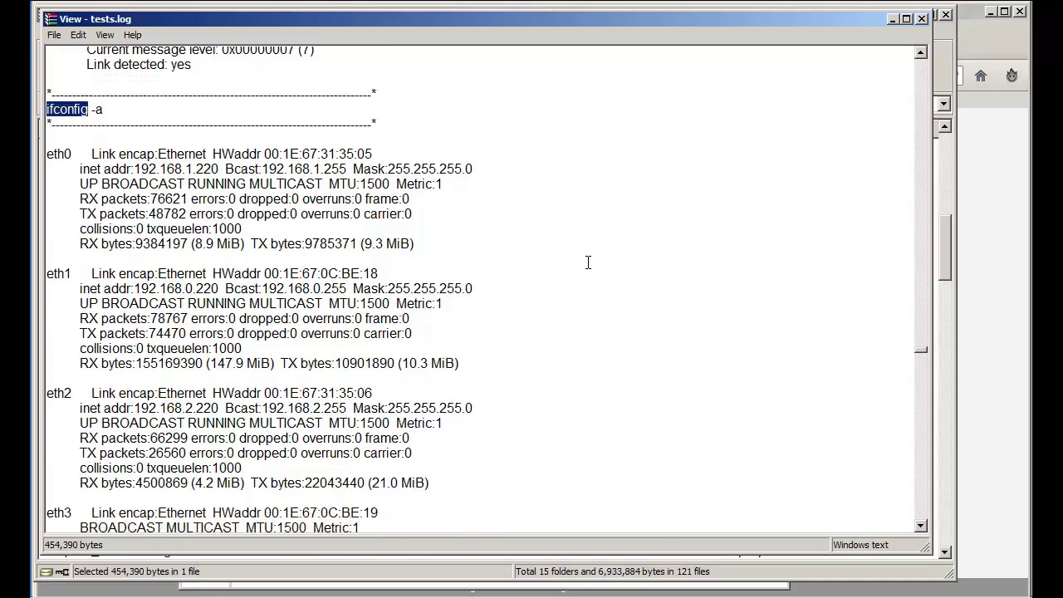
pyautogui.scroll(-2, 490, 316)
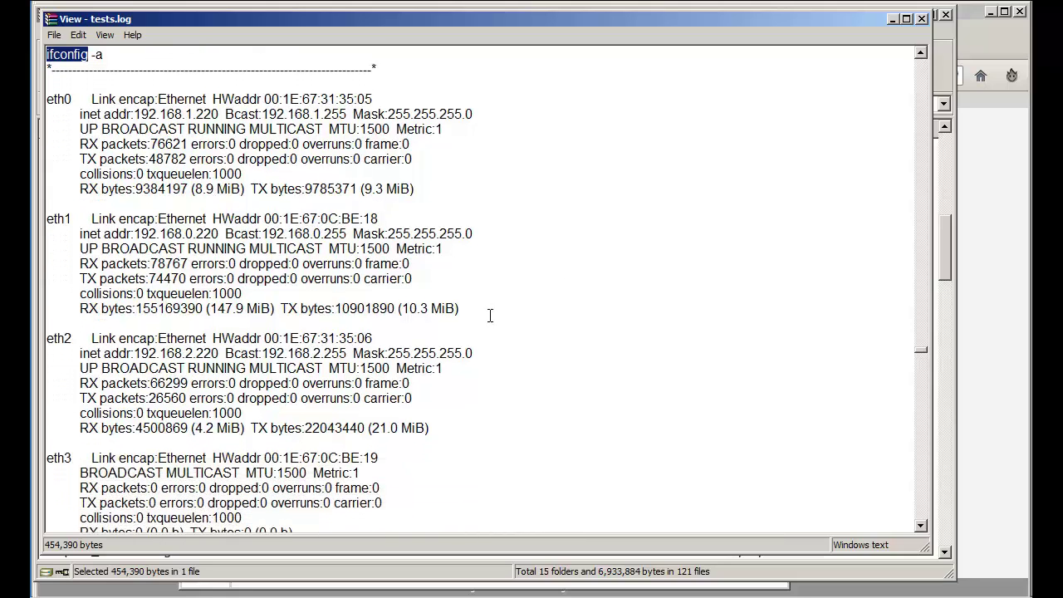
pyautogui.scroll(-4, 490, 315)
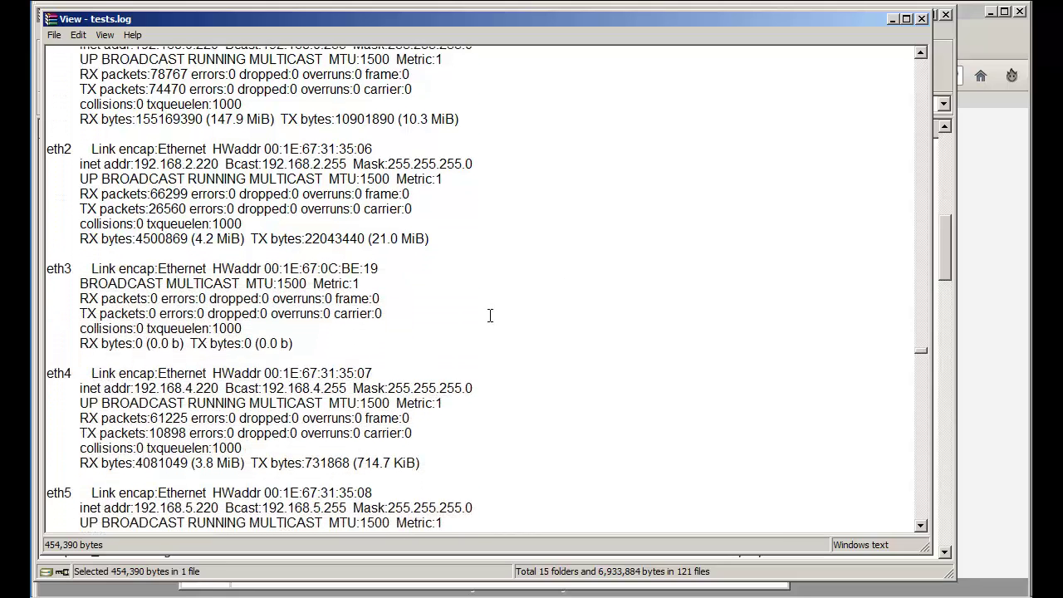
pyautogui.scroll(-2, 490, 315)
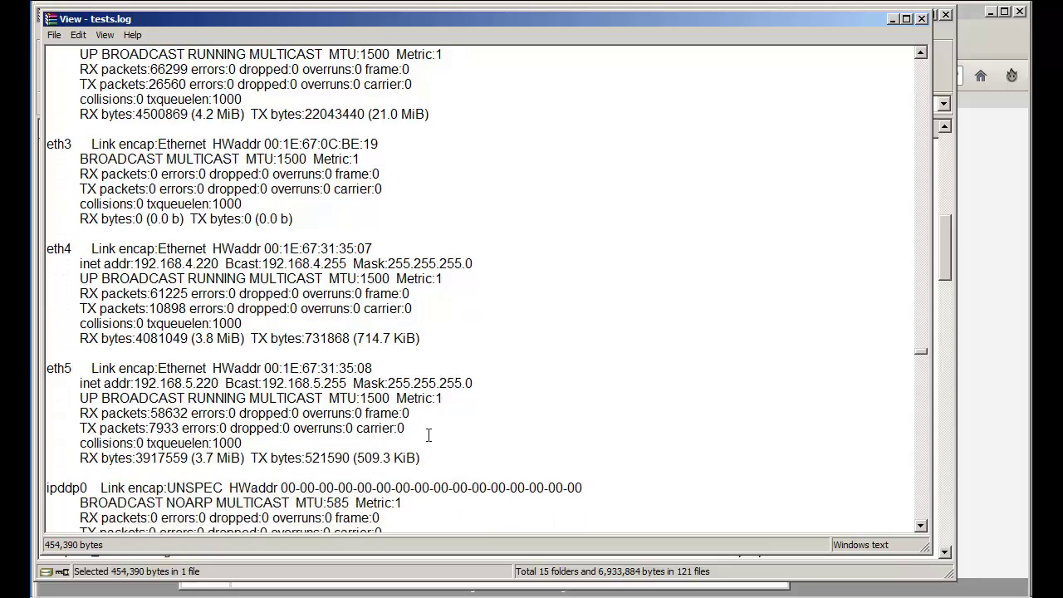
pyautogui.scroll(3, 421, 326)
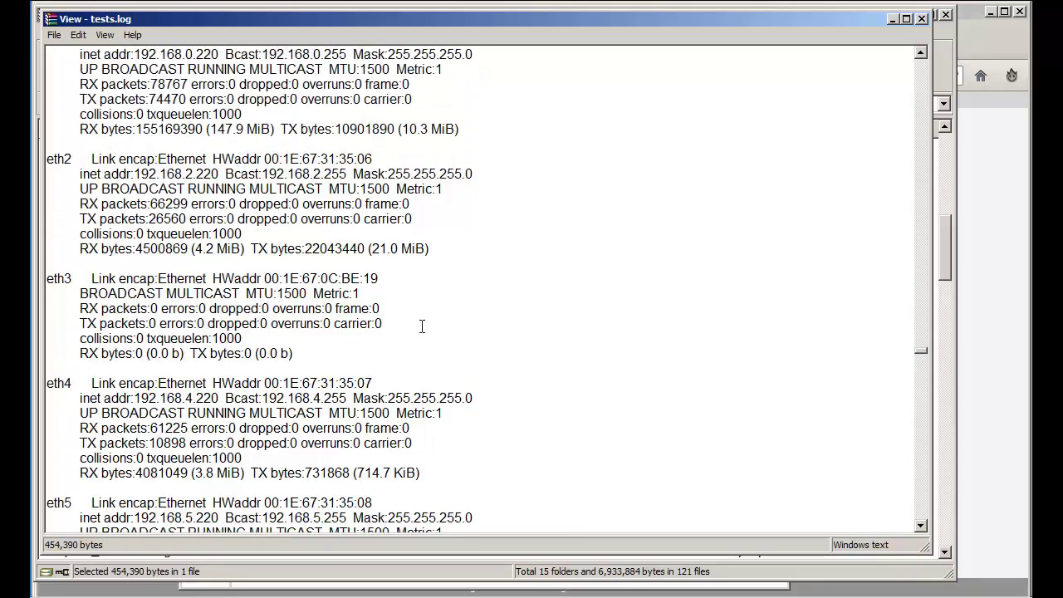
pyautogui.scroll(1, 421, 327)
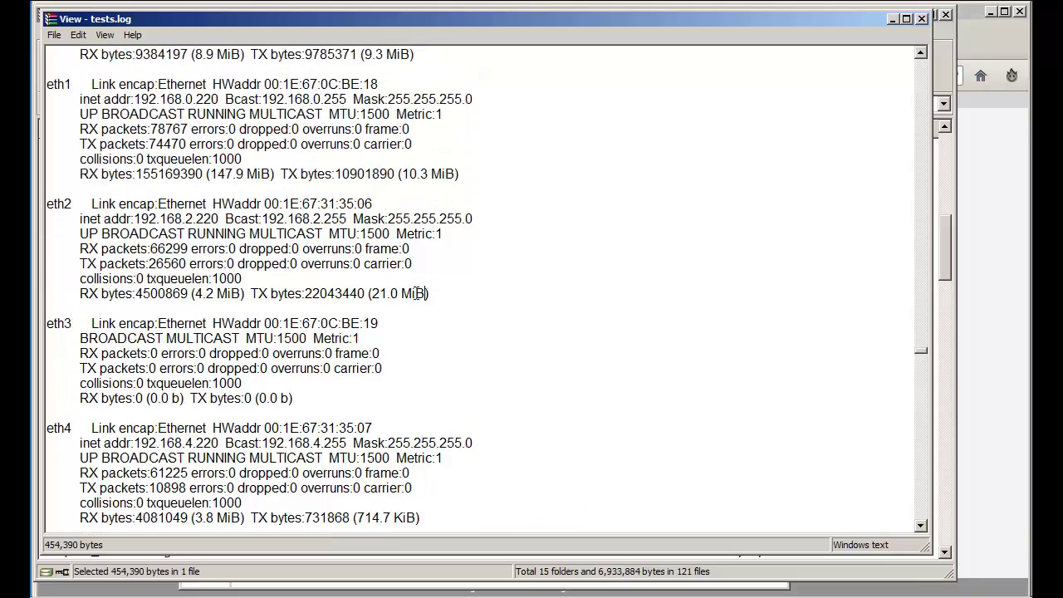
# Step: Highlight the TX byte figures of the active interfaces from eth2 up to eth0, and close tests.log
pyautogui.moveTo(427, 293); pyautogui.dragTo(349, 290)
pyautogui.moveTo(457, 174); pyautogui.dragTo(387, 144)
pyautogui.scroll(2, 474, 219)
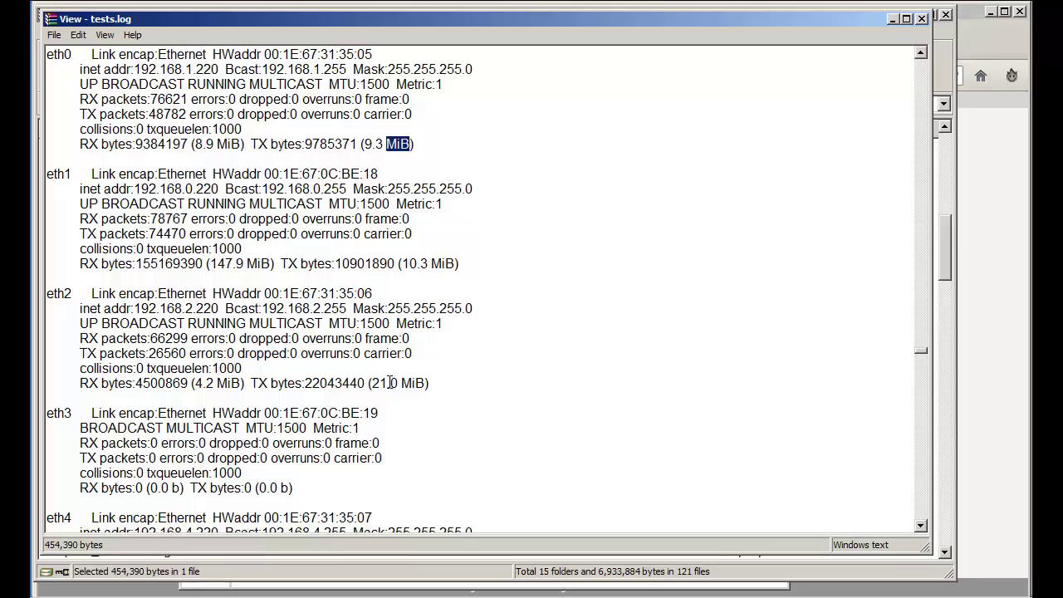
pyautogui.click(922, 20)
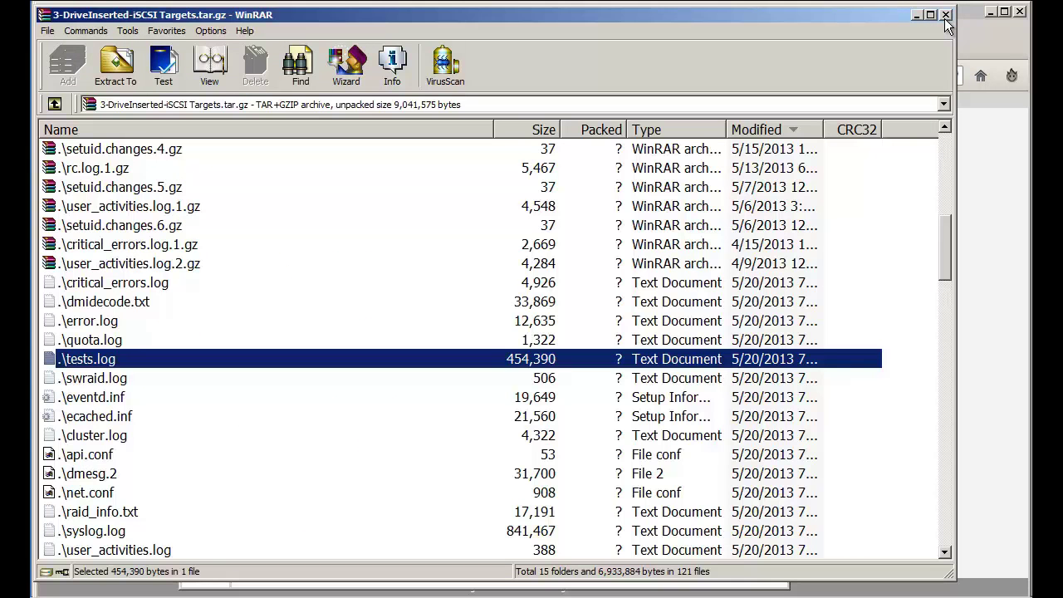
# Step: Close the drive-inserted archive and open 4-RAID Array bad-CritlError.tar down to the log files inside its inner archive
pyautogui.click(945, 16)
pyautogui.click(304, 307)
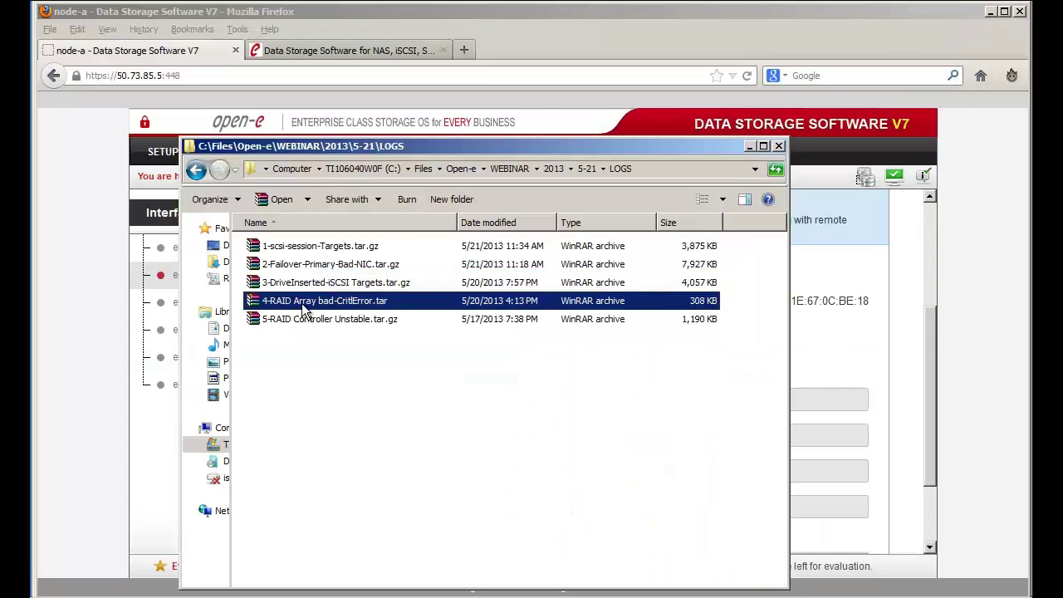
pyautogui.rightClick(350, 303)
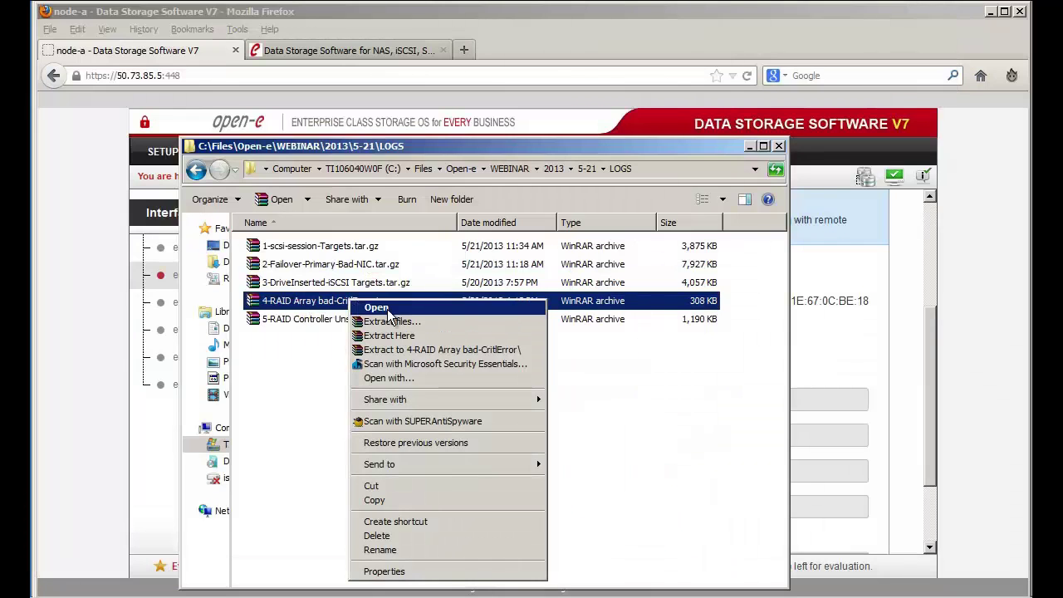
pyautogui.click(387, 306)
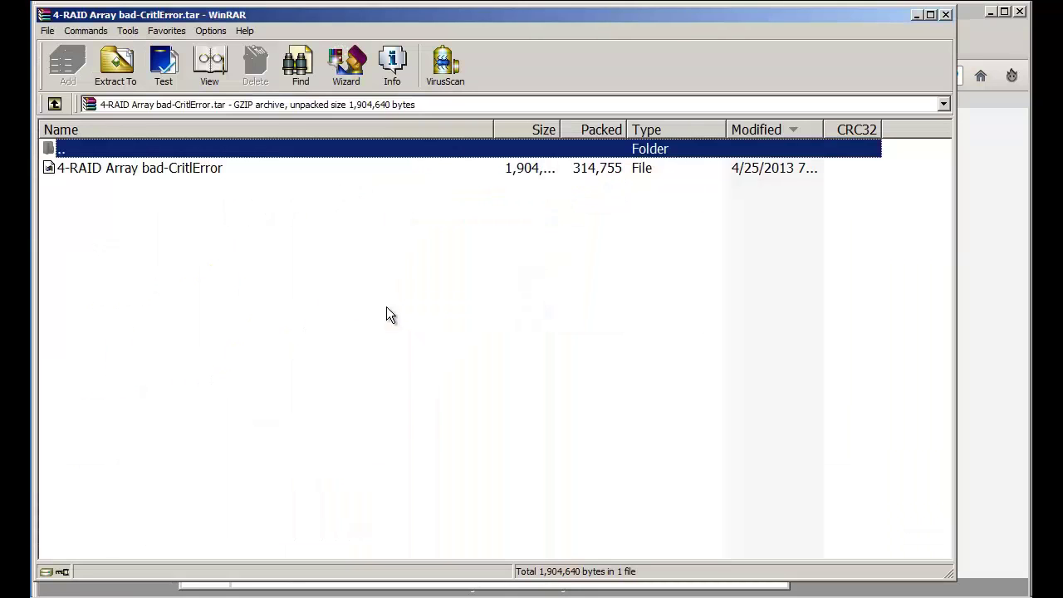
pyautogui.rightClick(155, 172)
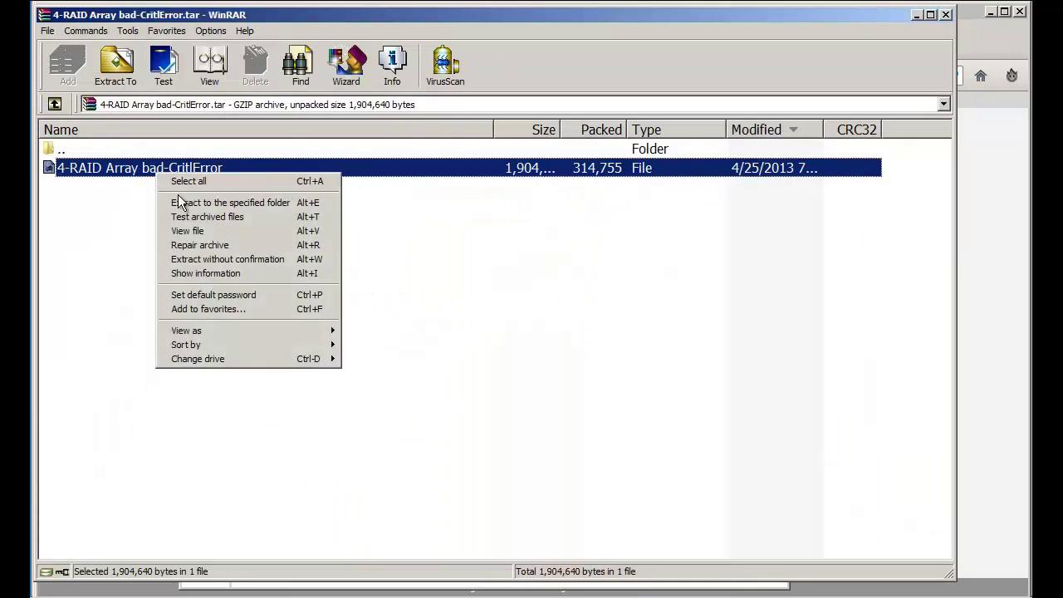
pyautogui.click(195, 230)
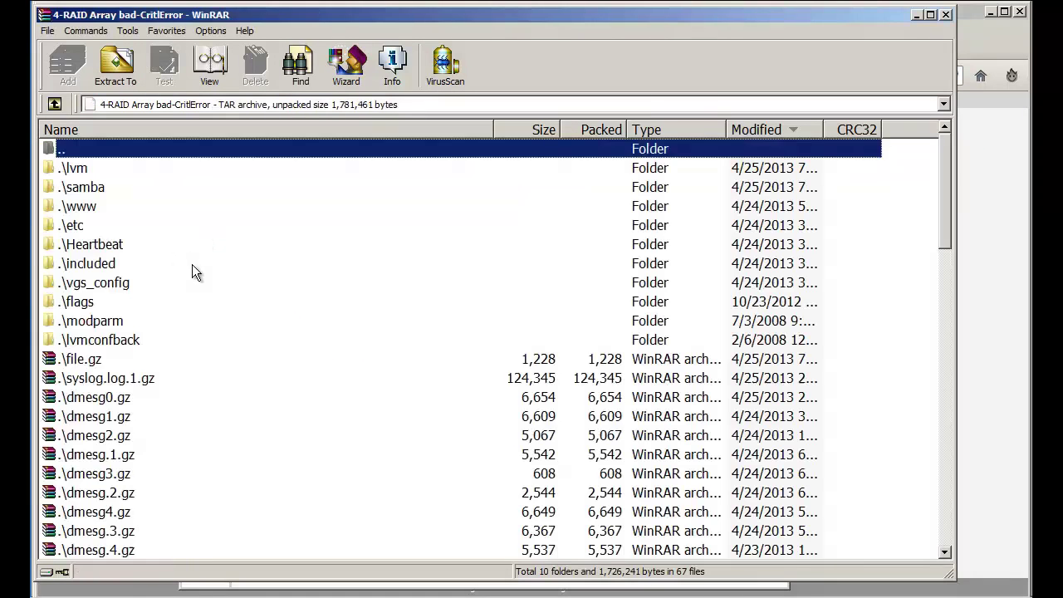
# Step: View ancom_v from the RAID array archive, highlight the build number and 64bit in the version line, and close the file
pyautogui.scroll(-3, 259, 292)
pyautogui.scroll(3, 259, 292)
pyautogui.scroll(-3, 291, 326)
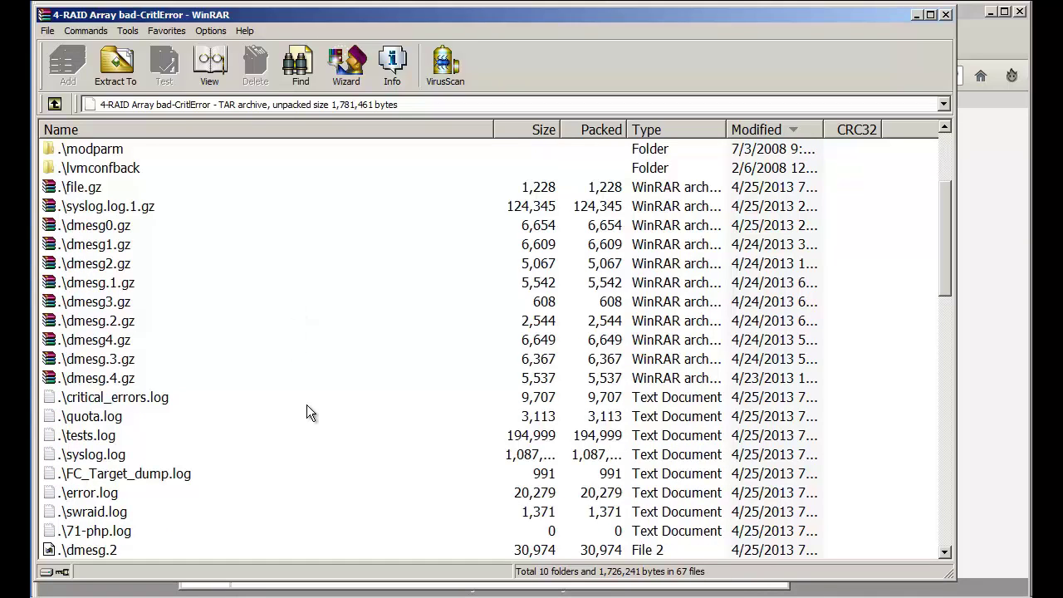
pyautogui.scroll(-3, 311, 403)
pyautogui.scroll(-5, 287, 396)
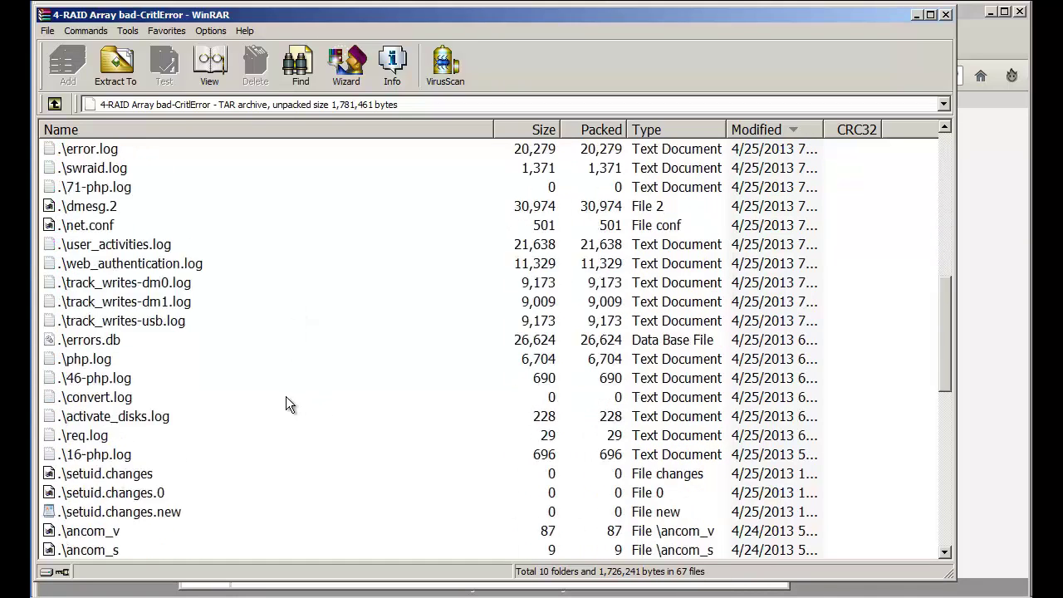
pyautogui.click(106, 422)
pyautogui.rightClick(106, 419)
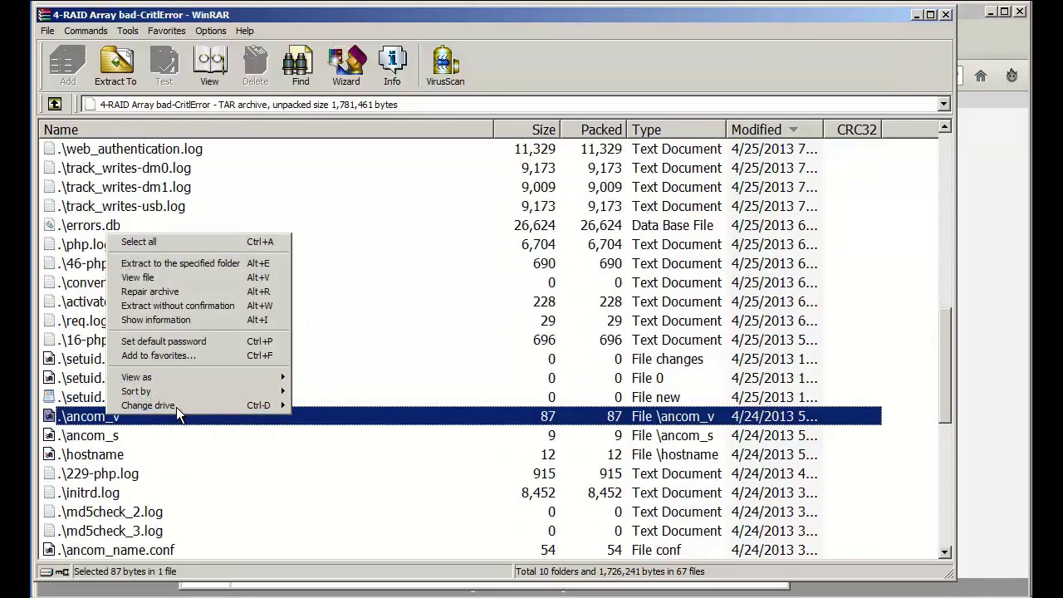
pyautogui.click(179, 279)
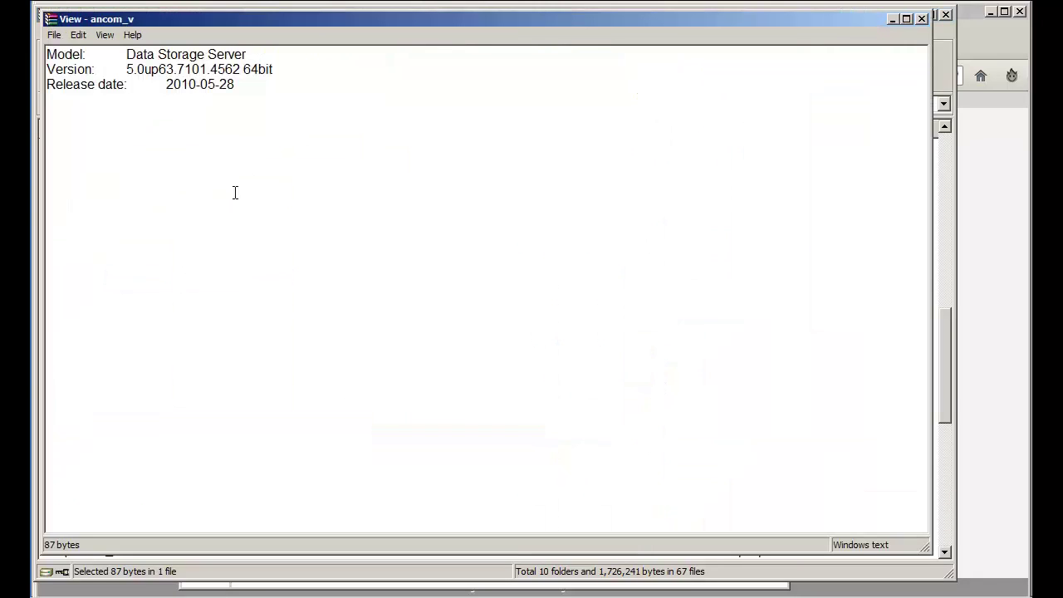
pyautogui.moveTo(288, 71); pyautogui.dragTo(211, 71)
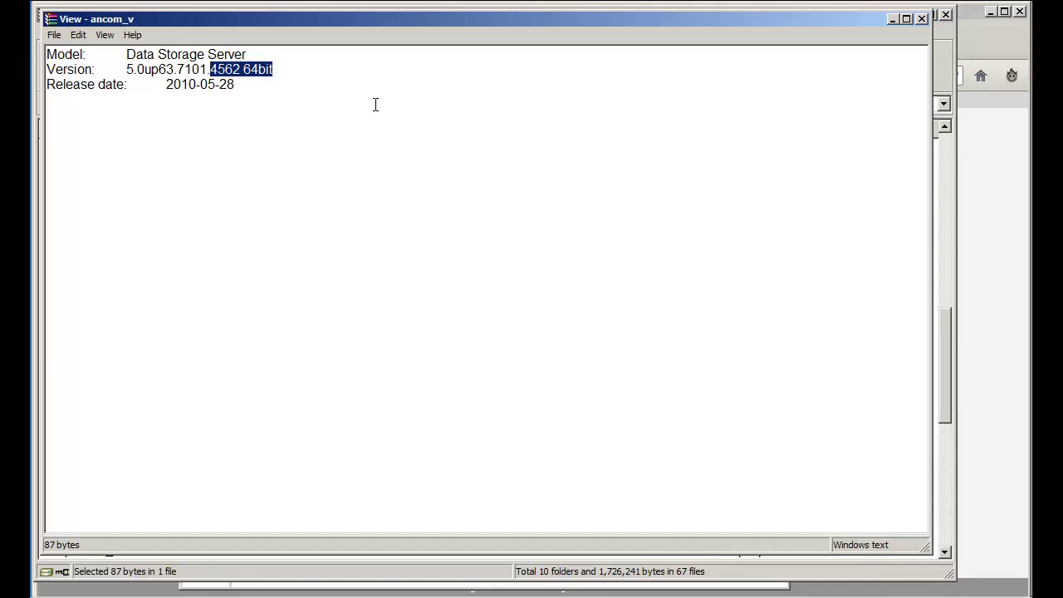
pyautogui.click(922, 20)
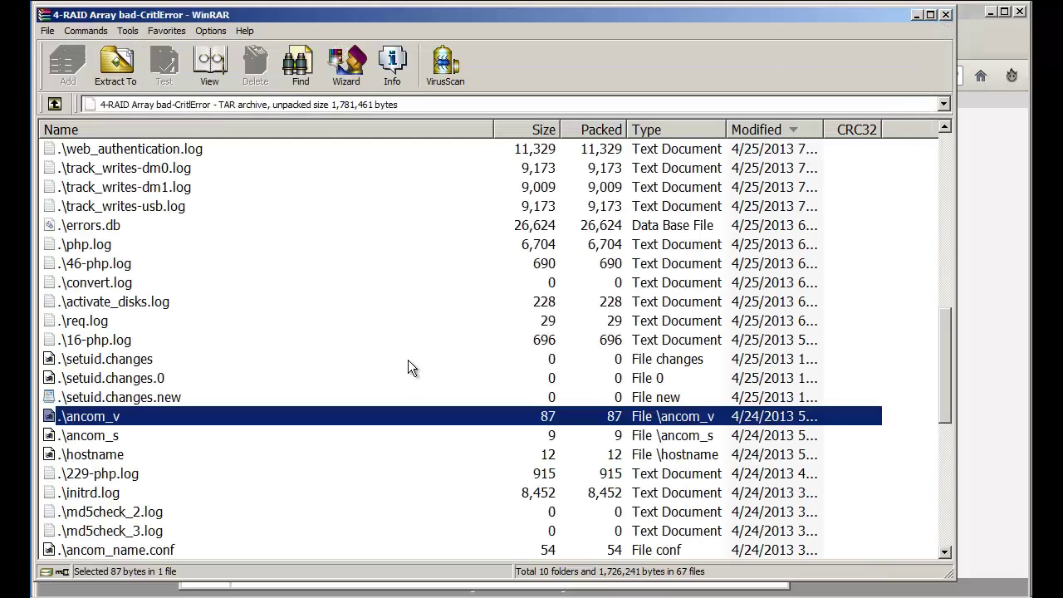
# Step: View critical_errors.log from the RAID array archive
pyautogui.scroll(7, 210, 448)
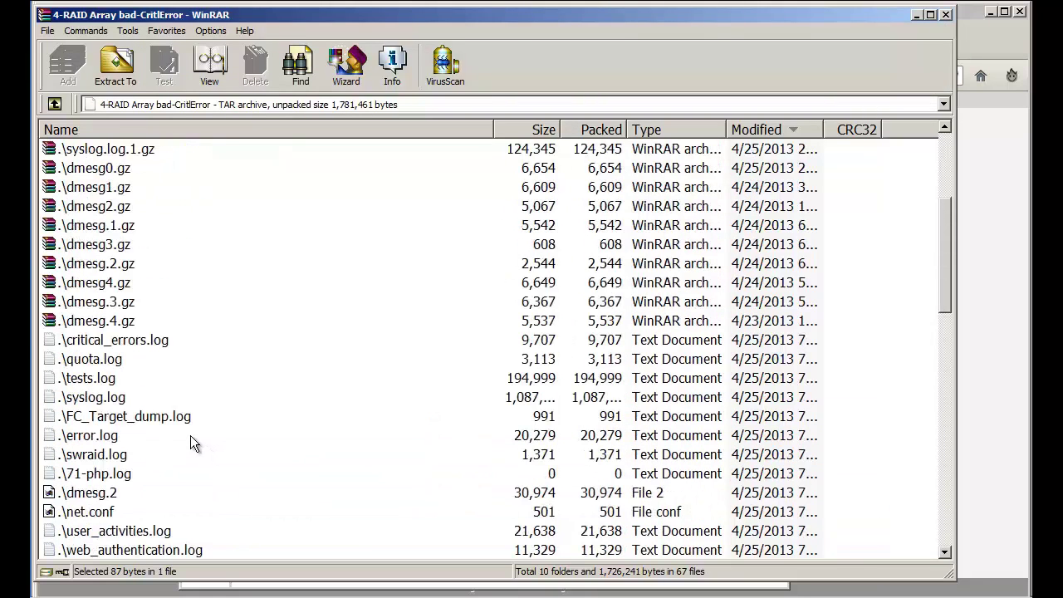
pyautogui.rightClick(146, 341)
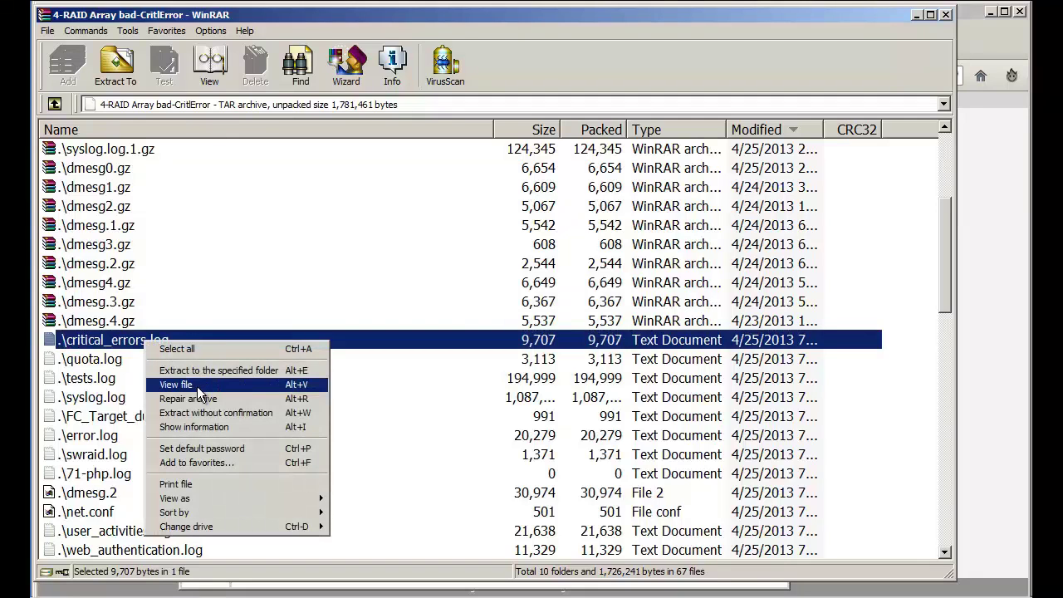
pyautogui.click(200, 387)
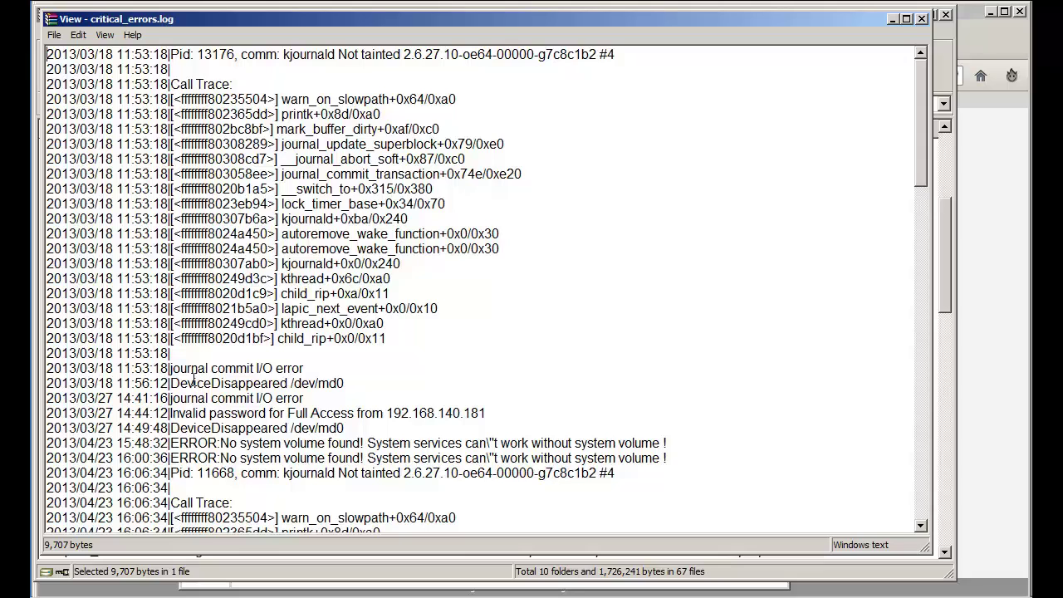
# Step: Highlight the journal commit I/O error message that follows the first call trace of 2013/03/18 in critical_errors.log
pyautogui.scroll(-2, 919, 150)
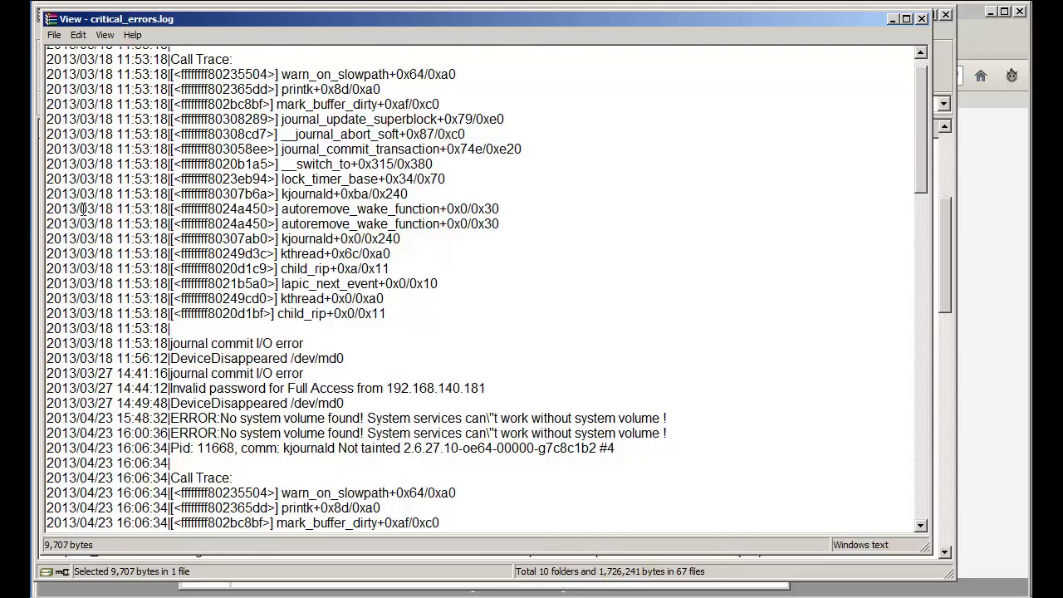
pyautogui.moveTo(77, 199); pyautogui.dragTo(114, 198)
pyautogui.moveTo(307, 346); pyautogui.dragTo(170, 343)
pyautogui.scroll(-2, 299, 411)
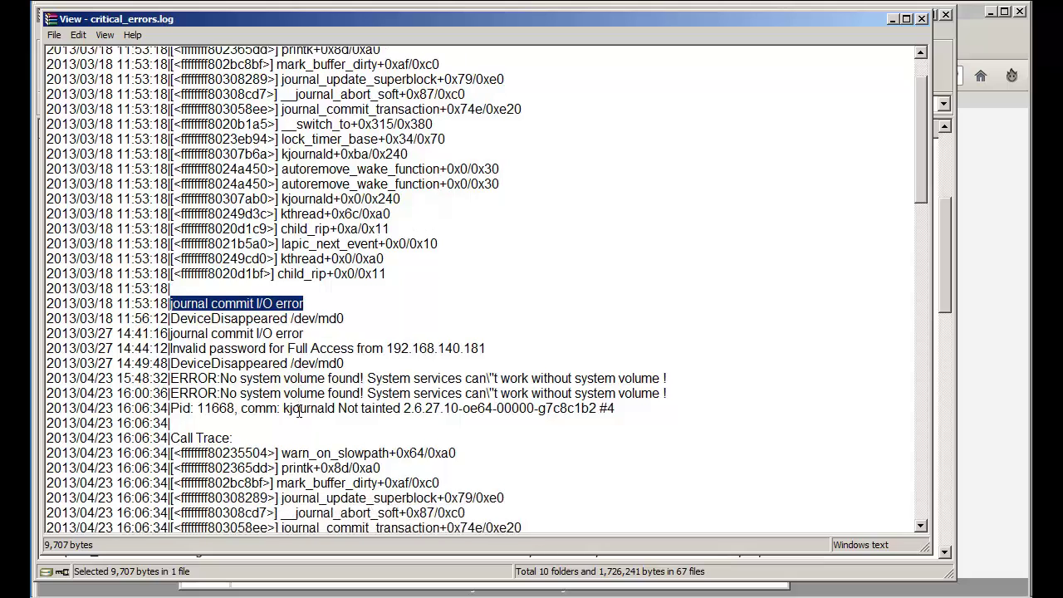
# Step: Highlight the start of the first "No system volume found" error from 2013/04/23, and clear the highlight
pyautogui.scroll(-1, 299, 411)
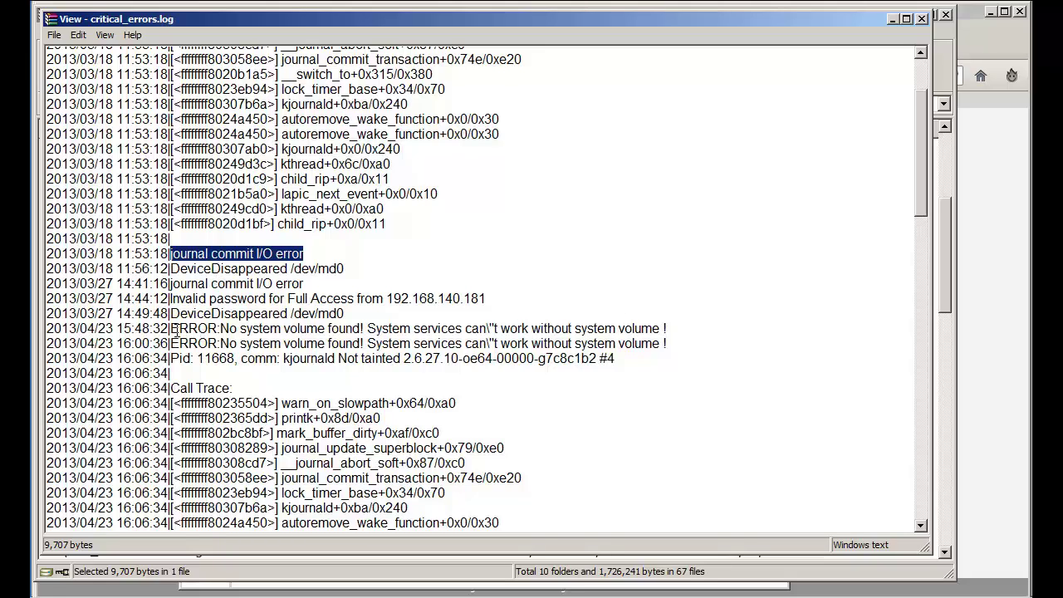
pyautogui.moveTo(171, 329); pyautogui.dragTo(370, 329)
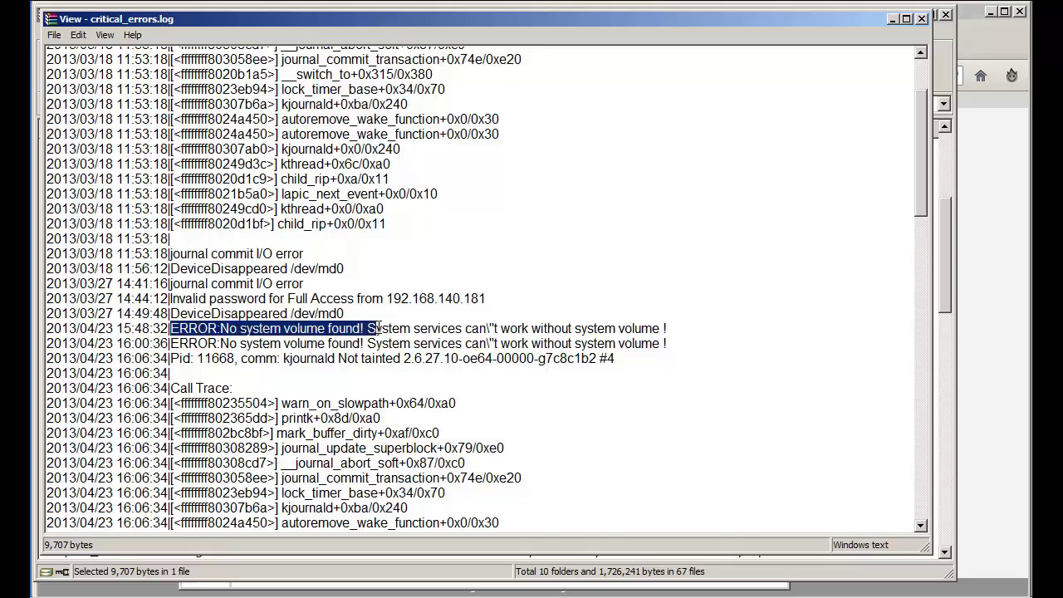
pyautogui.click(430, 329)
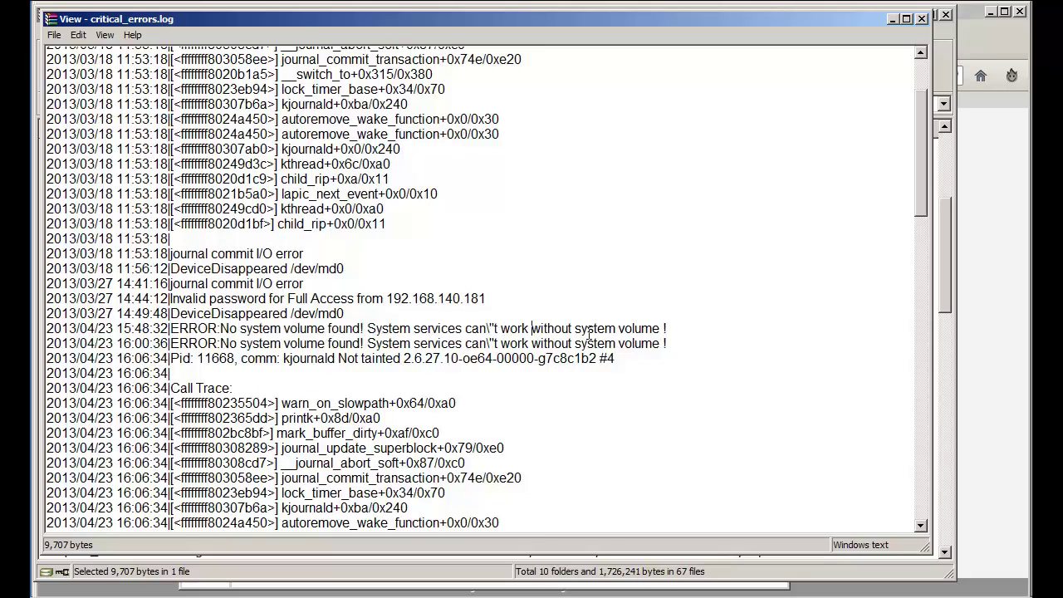
pyautogui.click(684, 349)
# Step: Highlight VD0 in the first DEGRADED controller entry of 2013/04/24 and MRMON251 in the second one
pyautogui.scroll(-3, 684, 349)
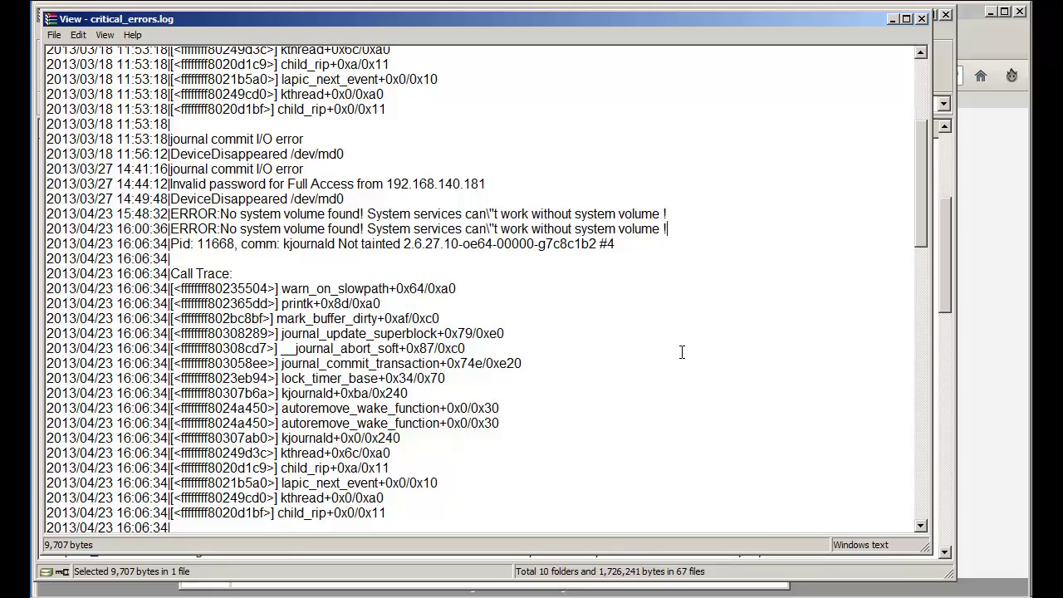
pyautogui.scroll(-4, 682, 353)
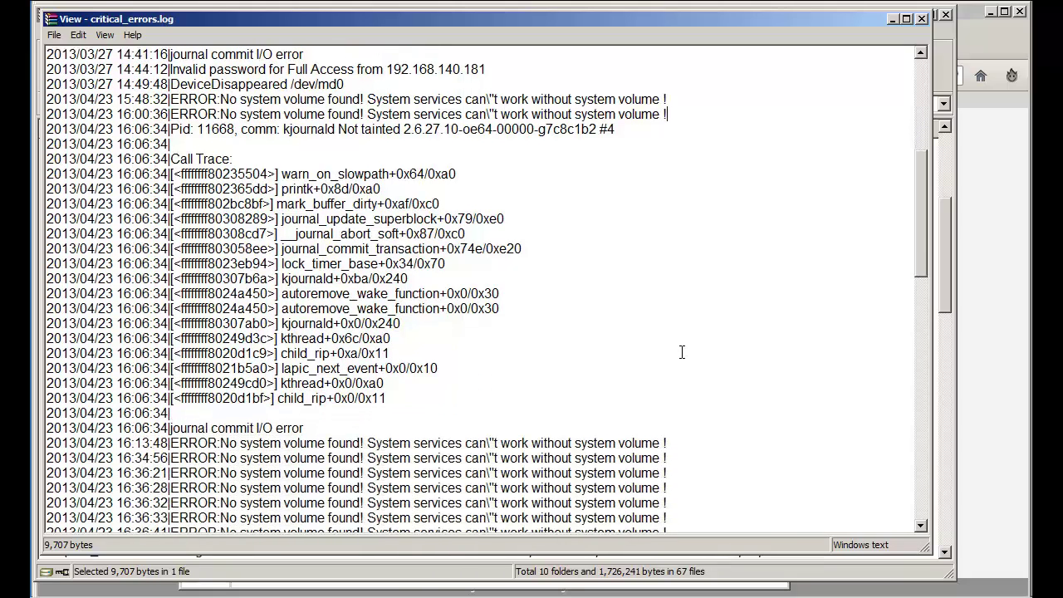
pyautogui.scroll(-3, 682, 353)
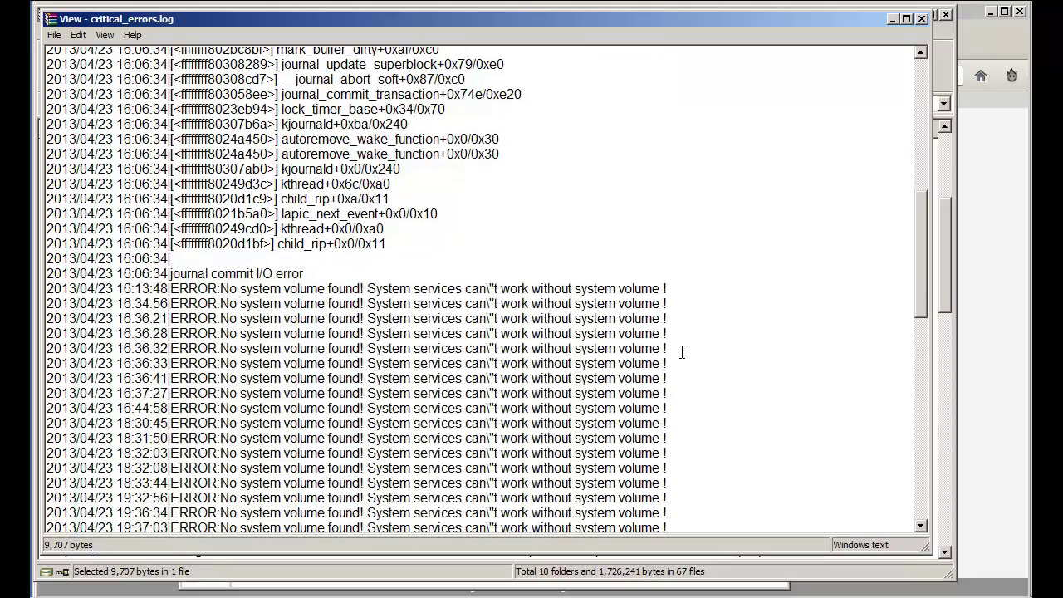
pyautogui.scroll(-6, 680, 352)
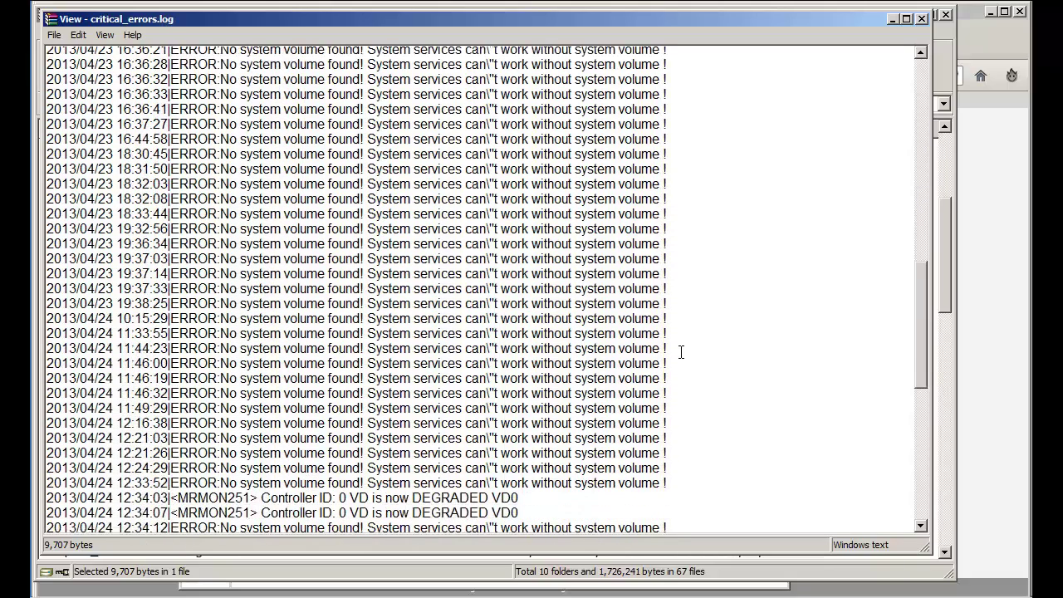
pyautogui.scroll(-2, 680, 352)
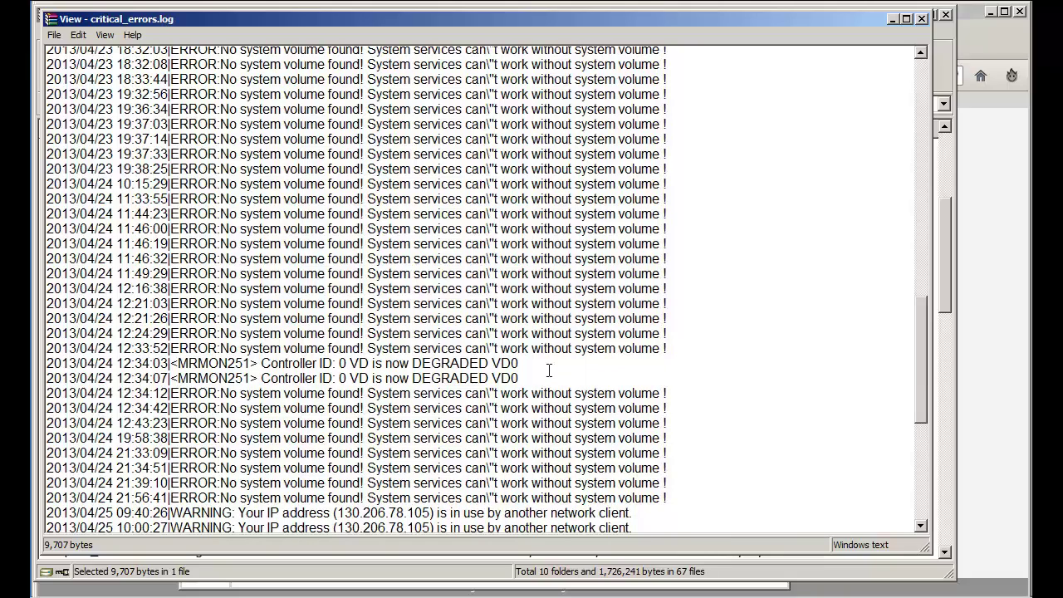
pyautogui.moveTo(519, 363); pyautogui.dragTo(493, 365)
pyautogui.scroll(-1, 587, 415)
pyautogui.scroll(-1, 587, 416)
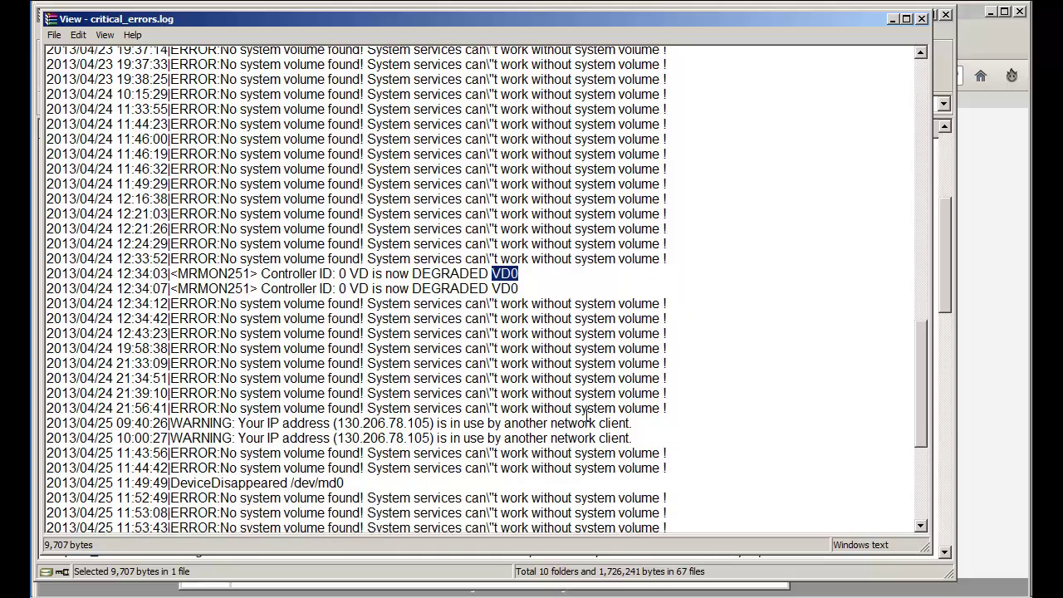
pyautogui.moveTo(178, 289); pyautogui.dragTo(252, 289)
# Step: Highlight both 2013/04/25 warnings about the IP address being in use by another network client
pyautogui.scroll(-1, 347, 373)
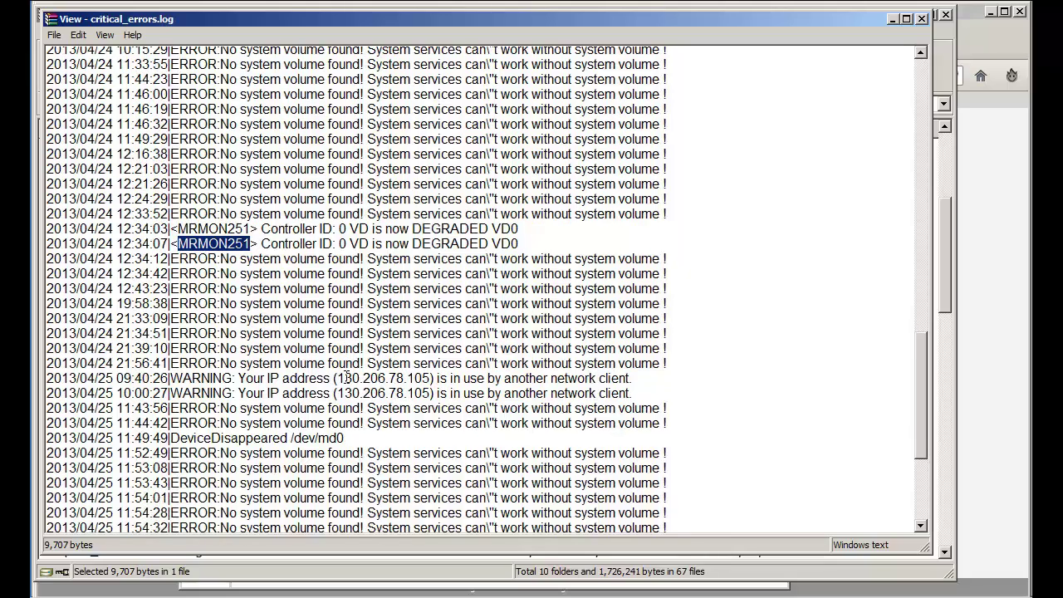
pyautogui.scroll(-1, 347, 375)
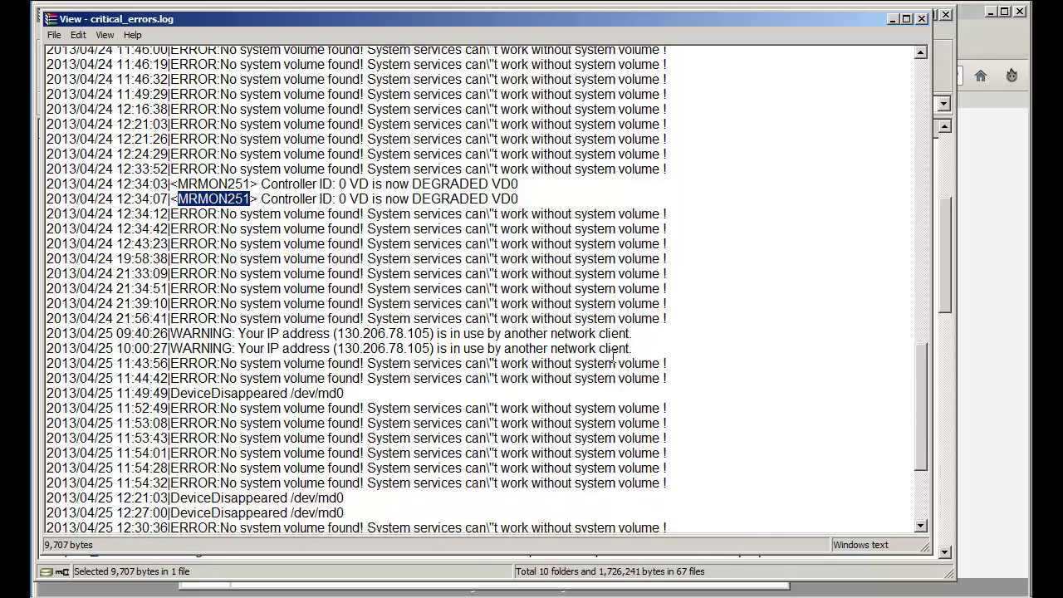
pyautogui.moveTo(634, 347); pyautogui.dragTo(47, 334)
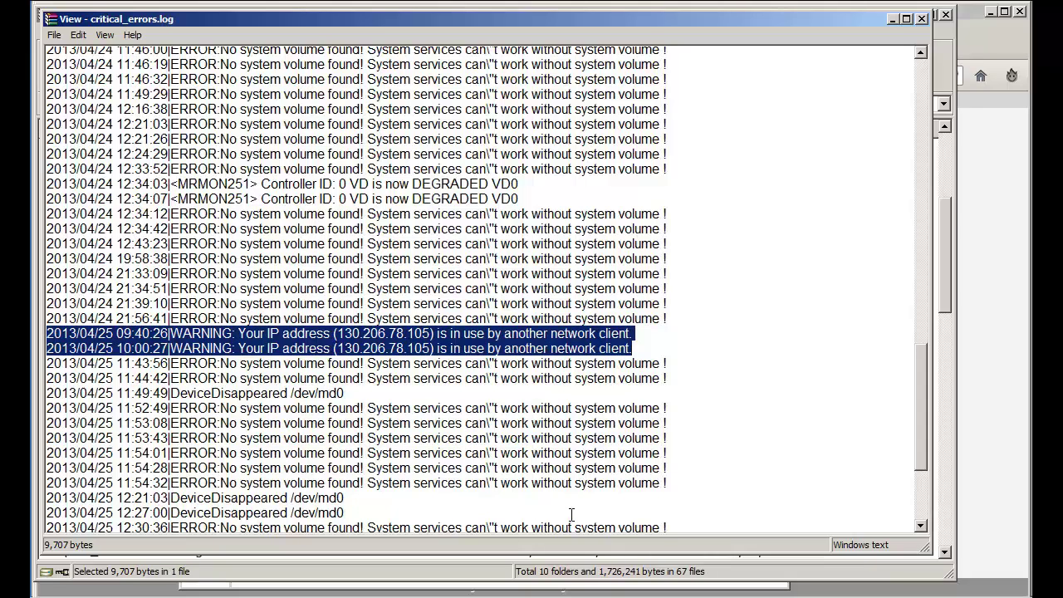
# Step: Highlight md0 in the last DeviceDisappeared entry of critical_errors.log, and close the file
pyautogui.scroll(-4, 571, 514)
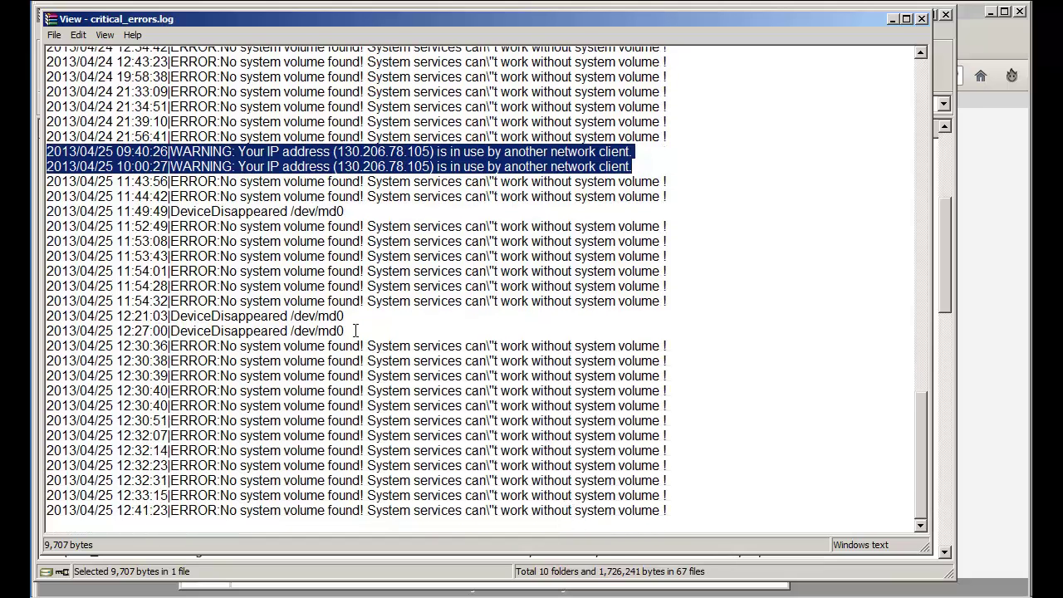
pyautogui.moveTo(345, 331); pyautogui.dragTo(318, 331)
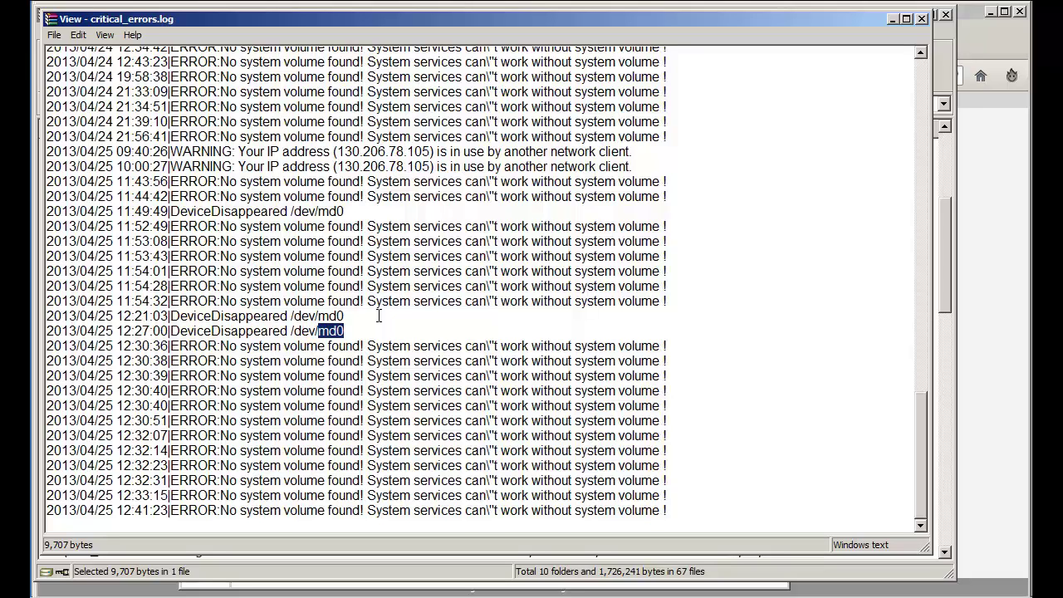
pyautogui.click(922, 19)
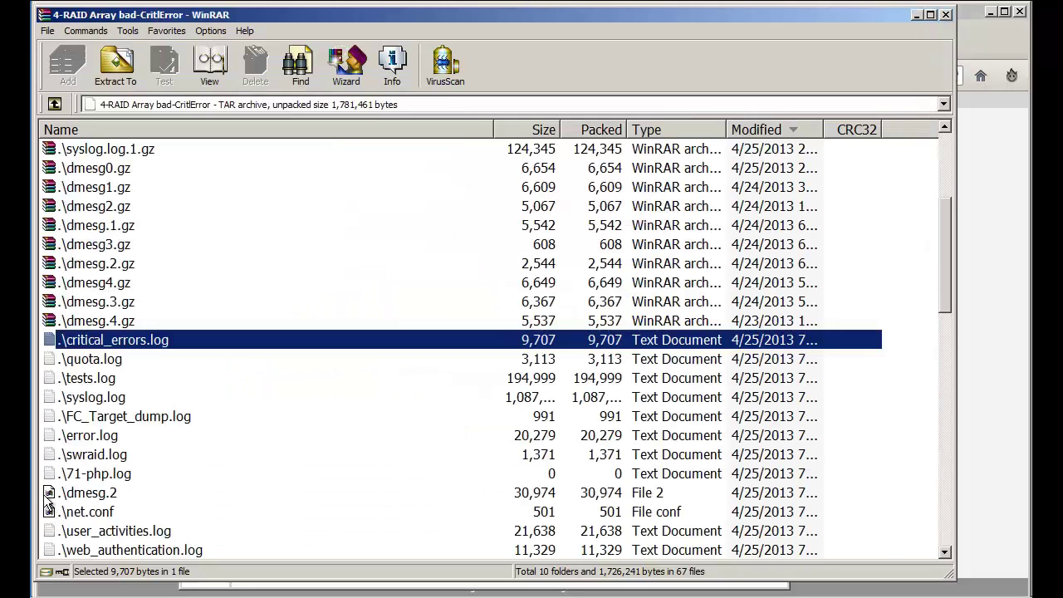
# Step: View dmesg.2 and highlight part of the "attempt to access beyond end of device" messages logged for sda
pyautogui.rightClick(118, 501)
pyautogui.click(265, 354)
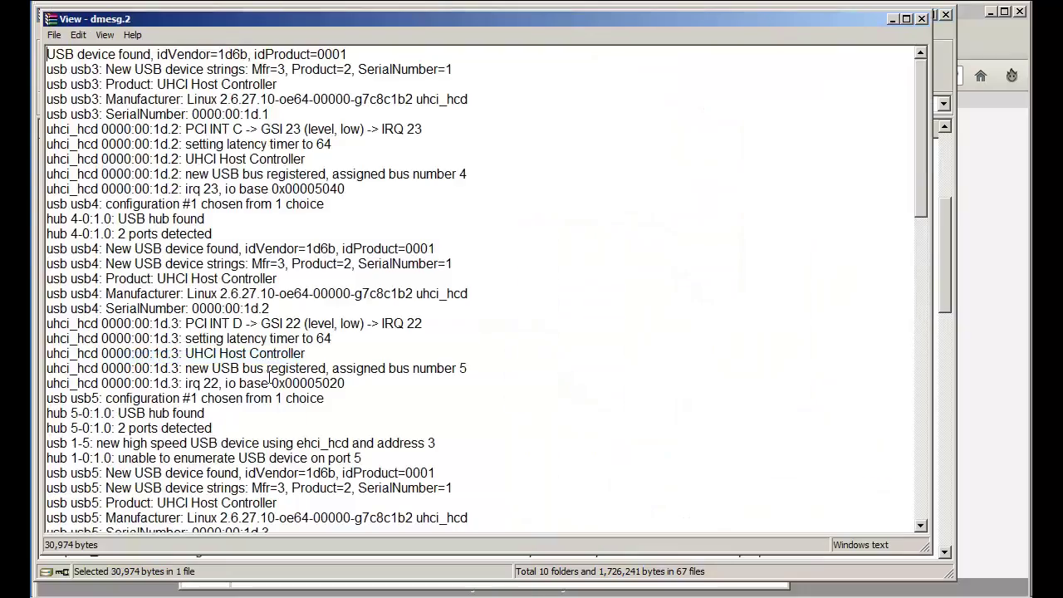
pyautogui.moveTo(921, 81); pyautogui.dragTo(915, 179)
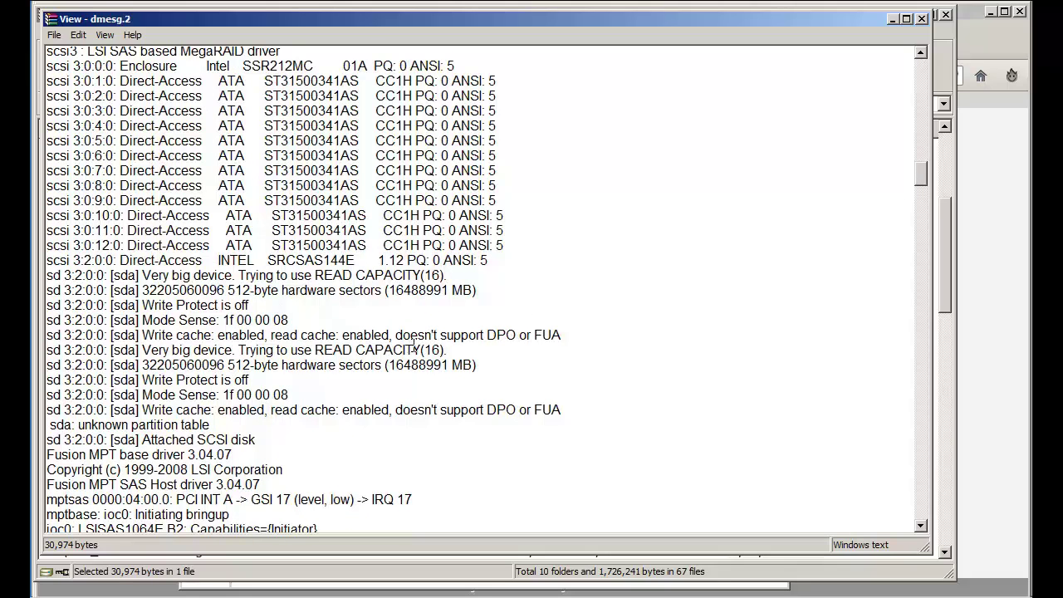
pyautogui.scroll(-7, 411, 347)
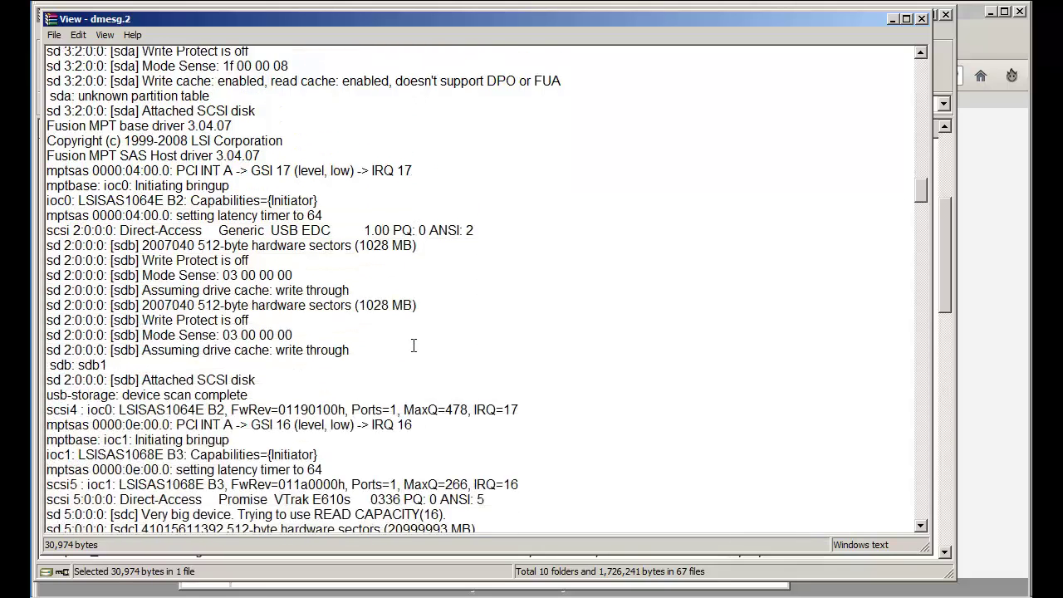
pyautogui.scroll(-5, 414, 345)
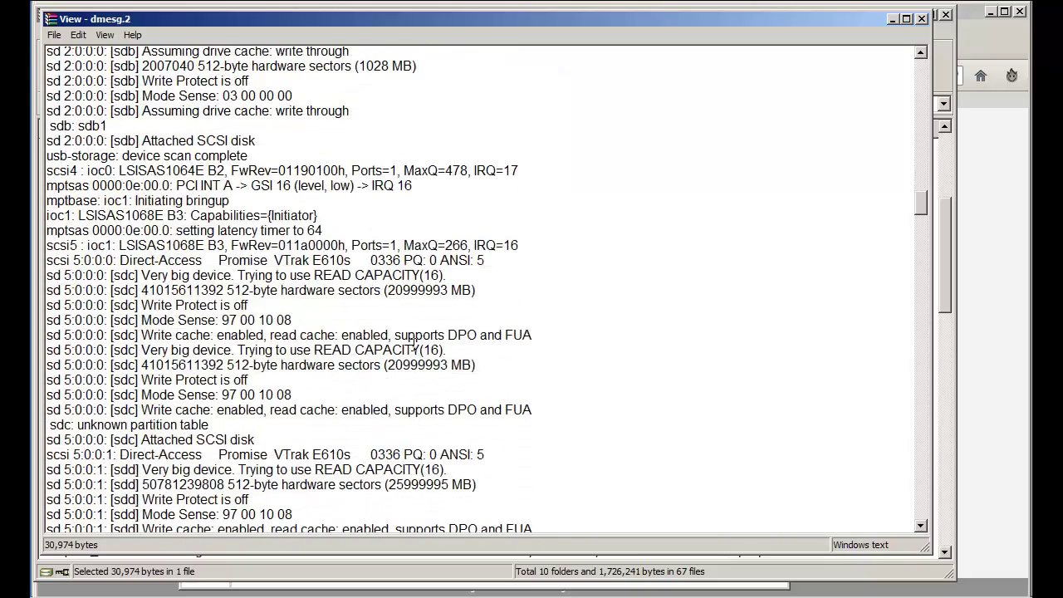
pyautogui.scroll(-7, 413, 342)
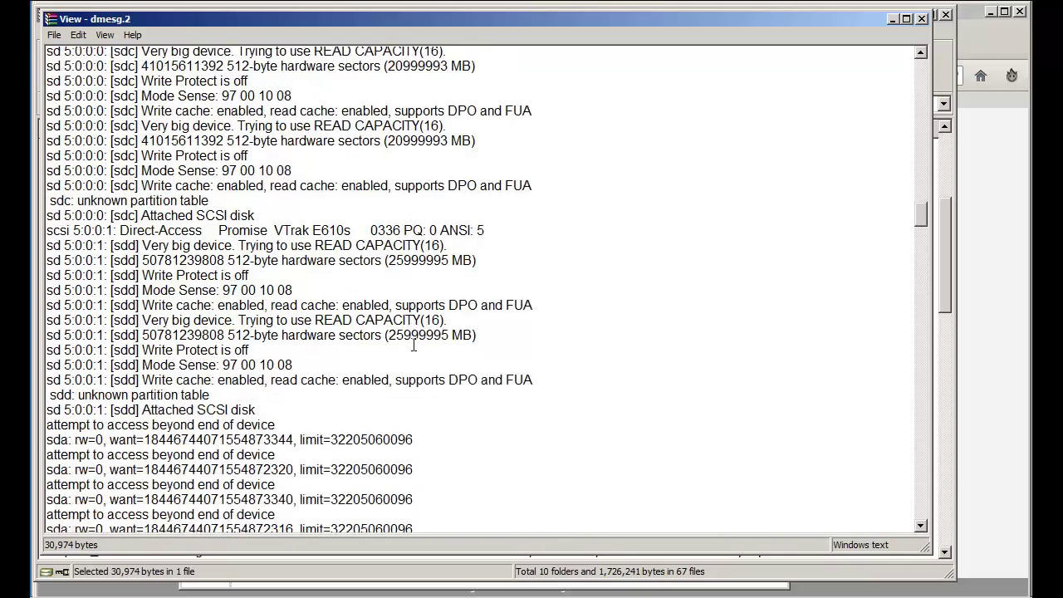
pyautogui.scroll(-2, 413, 345)
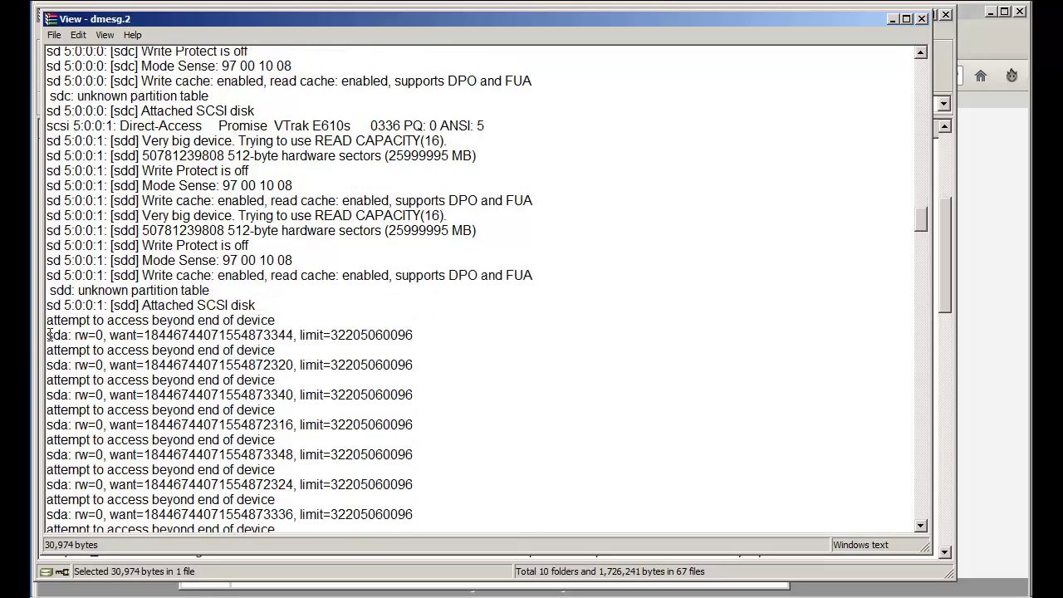
pyautogui.moveTo(47, 335); pyautogui.dragTo(119, 334)
pyautogui.moveTo(333, 353); pyautogui.dragTo(195, 342)
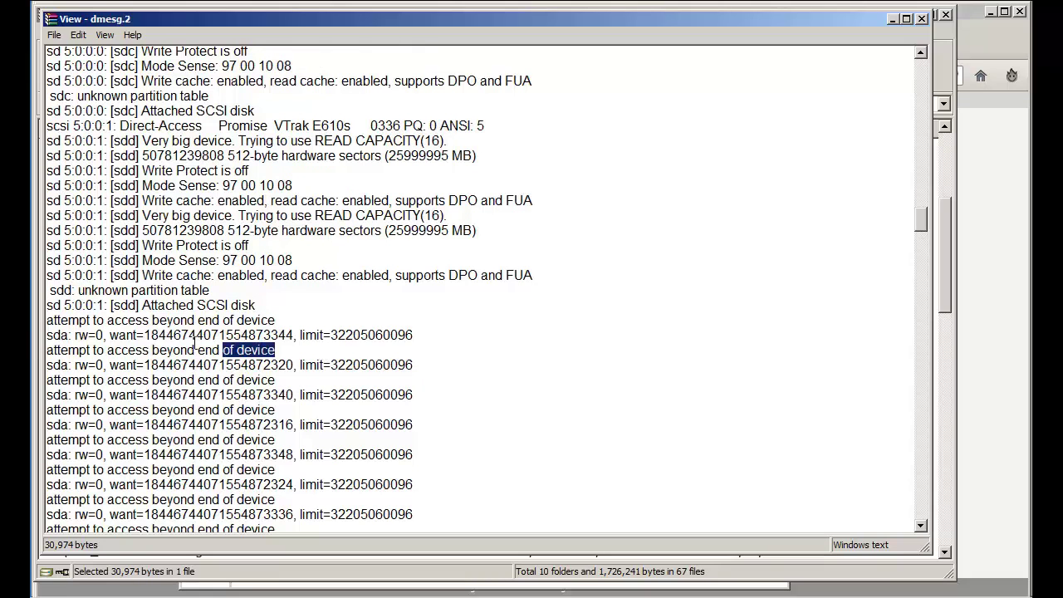
# Step: Examine the rest of dmesg.2 past the sda access errors for file system, network and USB disk messages, and close it
pyautogui.scroll(-13, 326, 354)
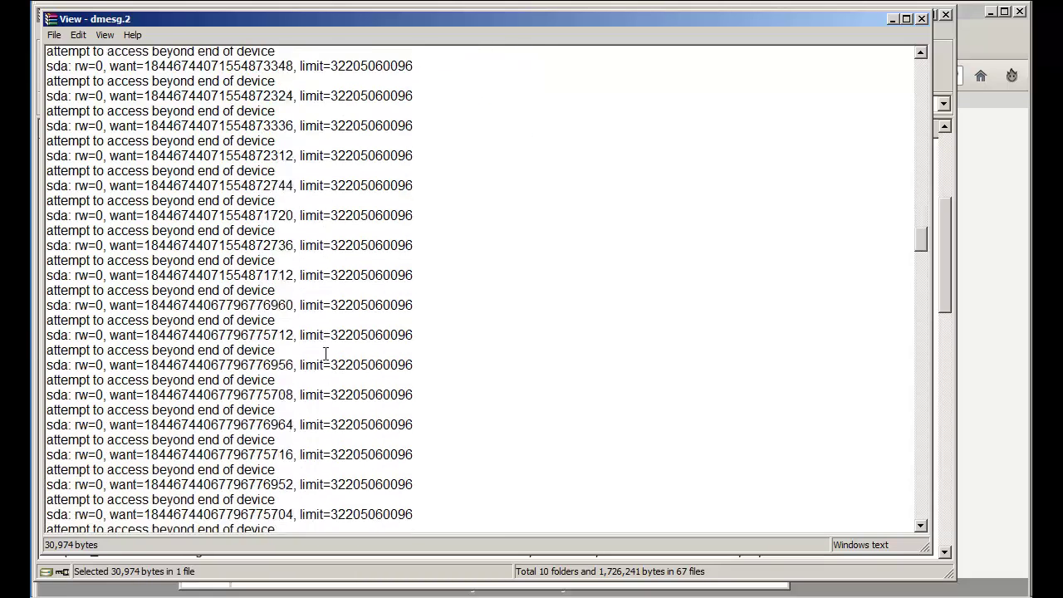
pyautogui.scroll(-11, 325, 355)
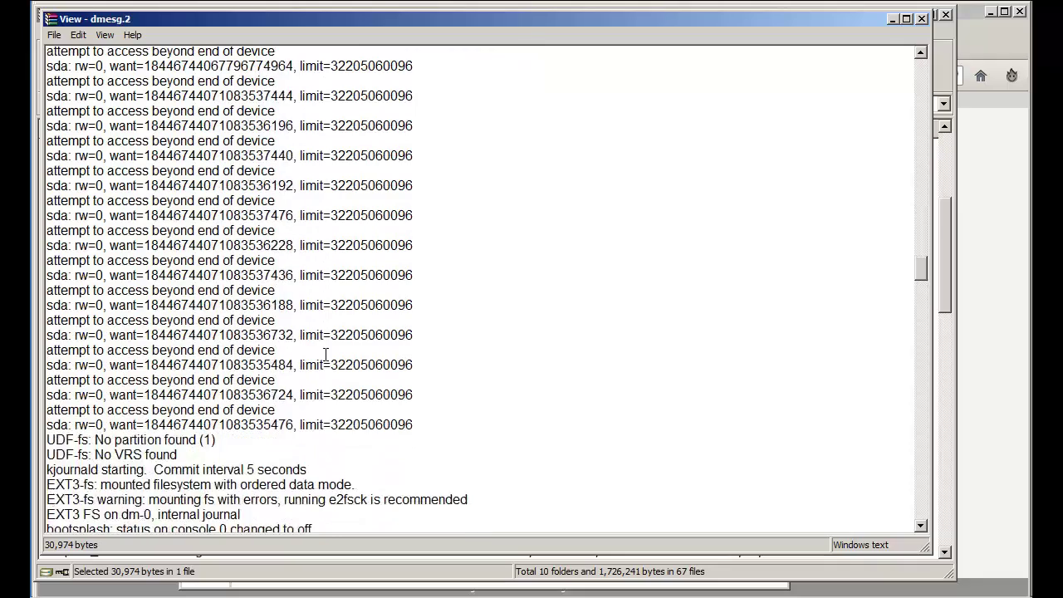
pyautogui.scroll(-5, 325, 355)
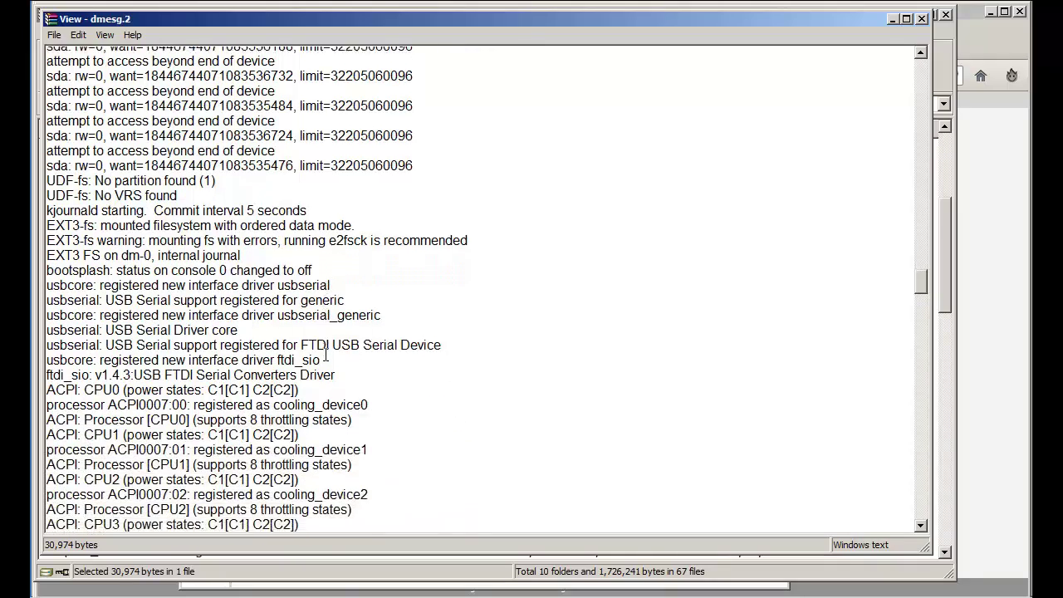
pyautogui.scroll(-16, 325, 355)
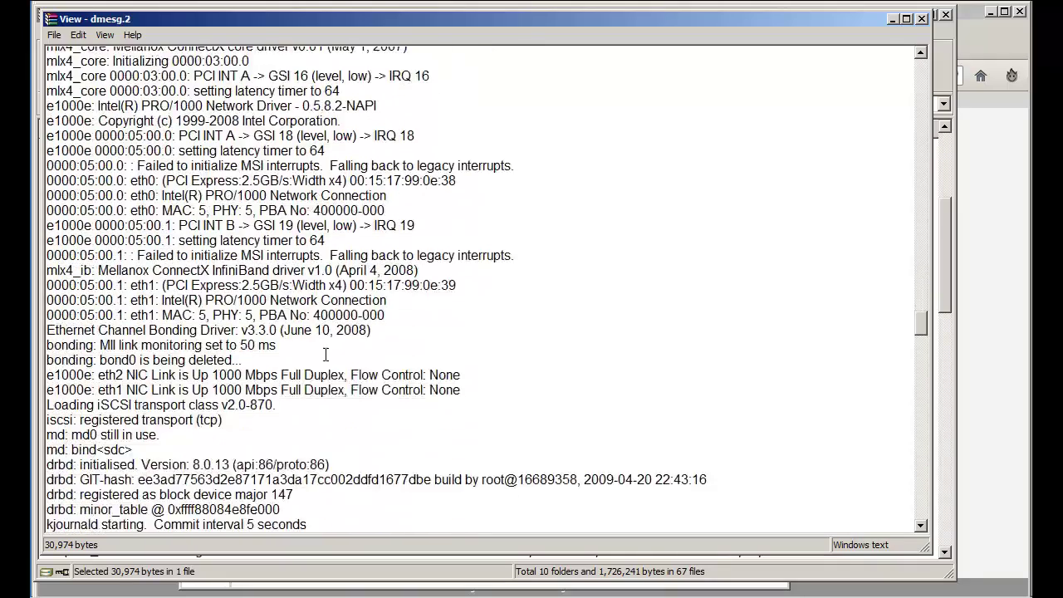
pyautogui.scroll(2, 800, 326)
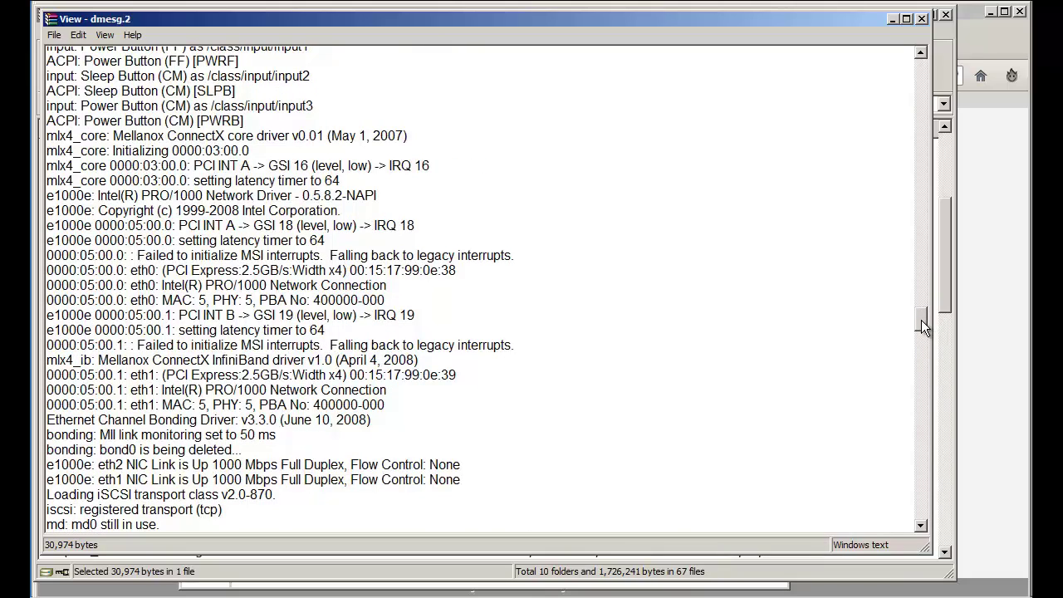
pyautogui.moveTo(921, 319); pyautogui.dragTo(925, 472)
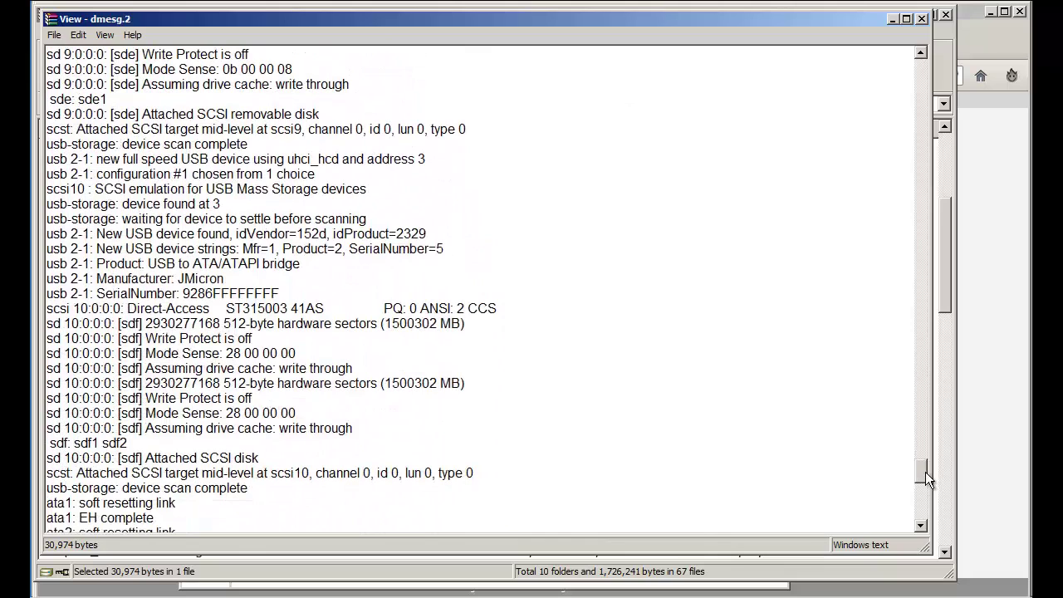
pyautogui.click(922, 19)
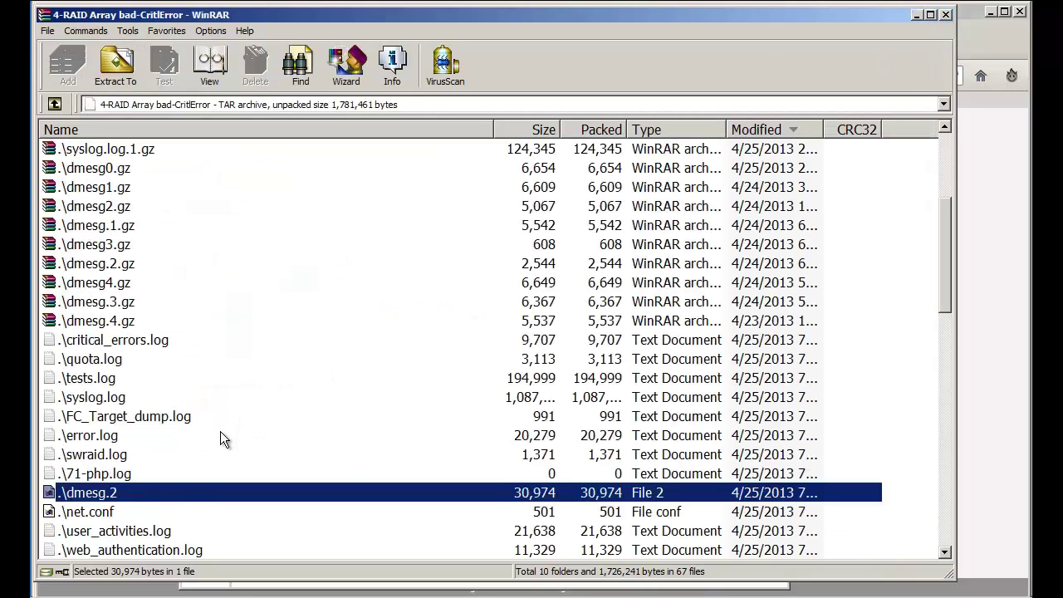
# Step: Point out the compressed dmesg archives one after another, from dmesg0.gz down to dmesg3.gz
pyautogui.scroll(2, 221, 432)
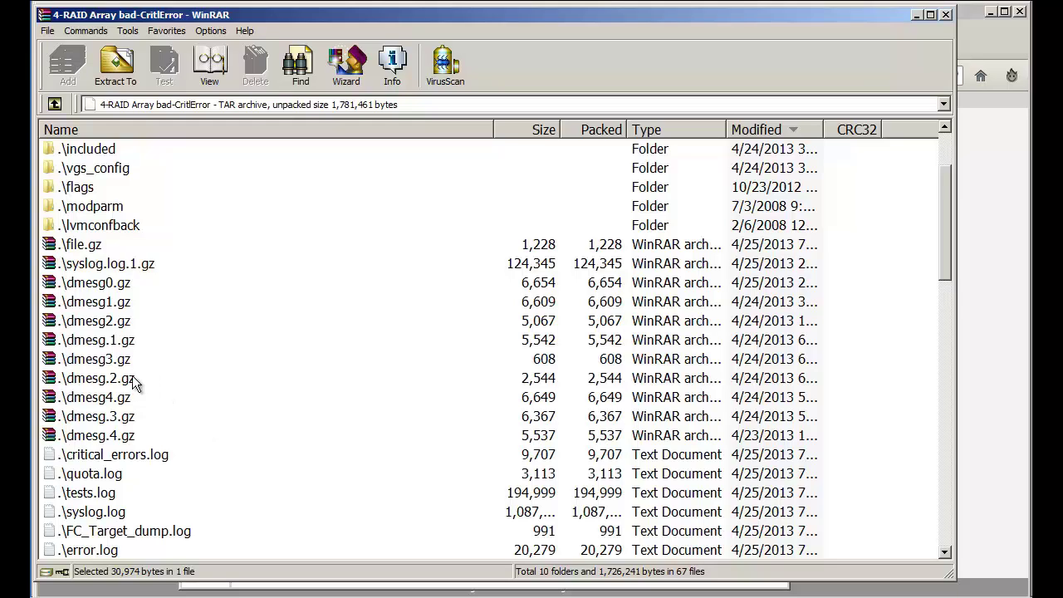
pyautogui.rightClick(108, 284)
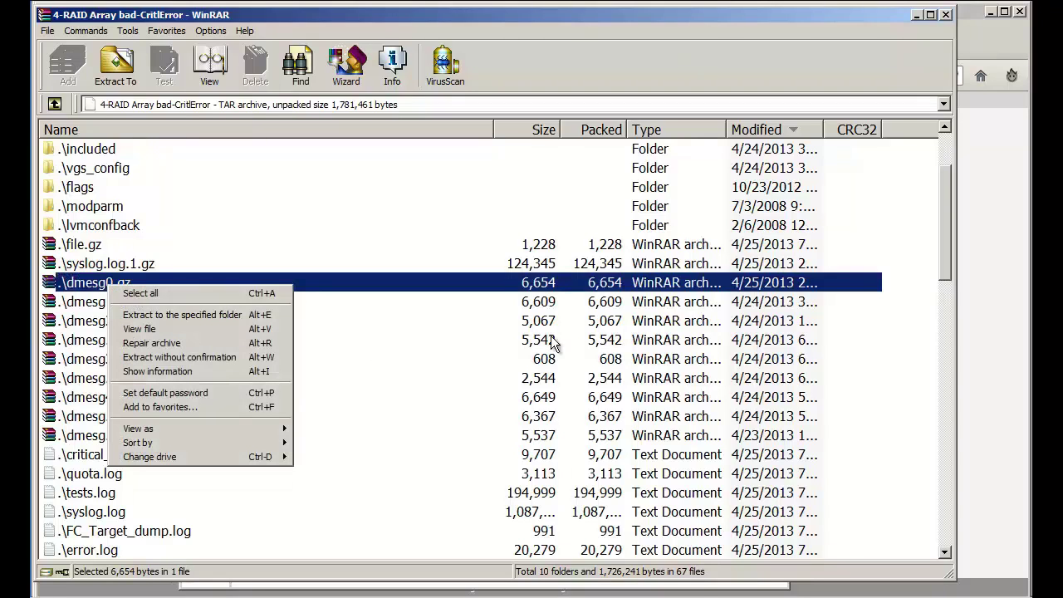
pyautogui.click(93, 304)
pyautogui.click(95, 326)
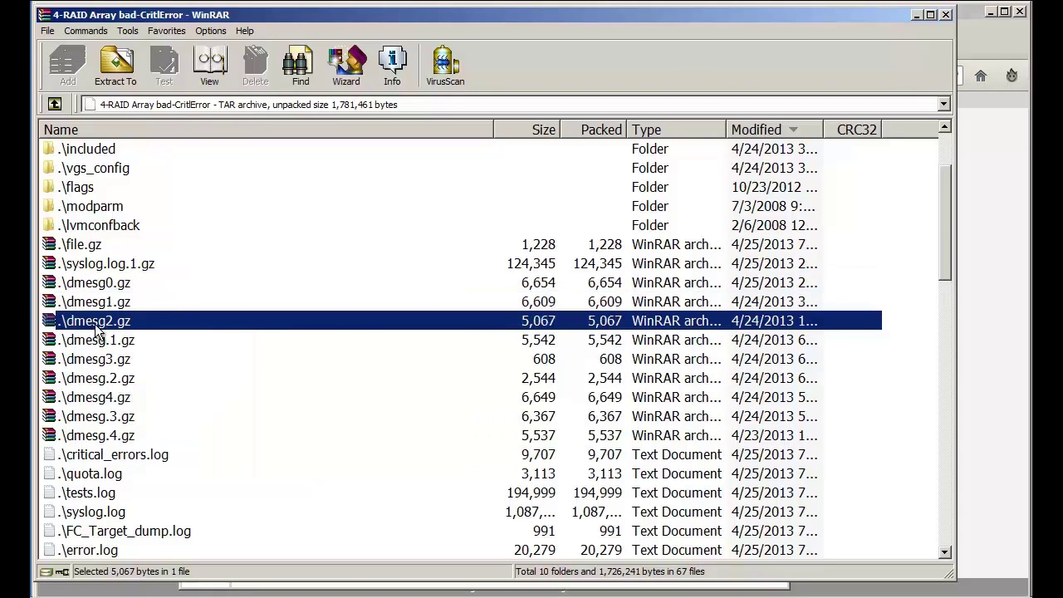
pyautogui.click(97, 343)
pyautogui.click(104, 363)
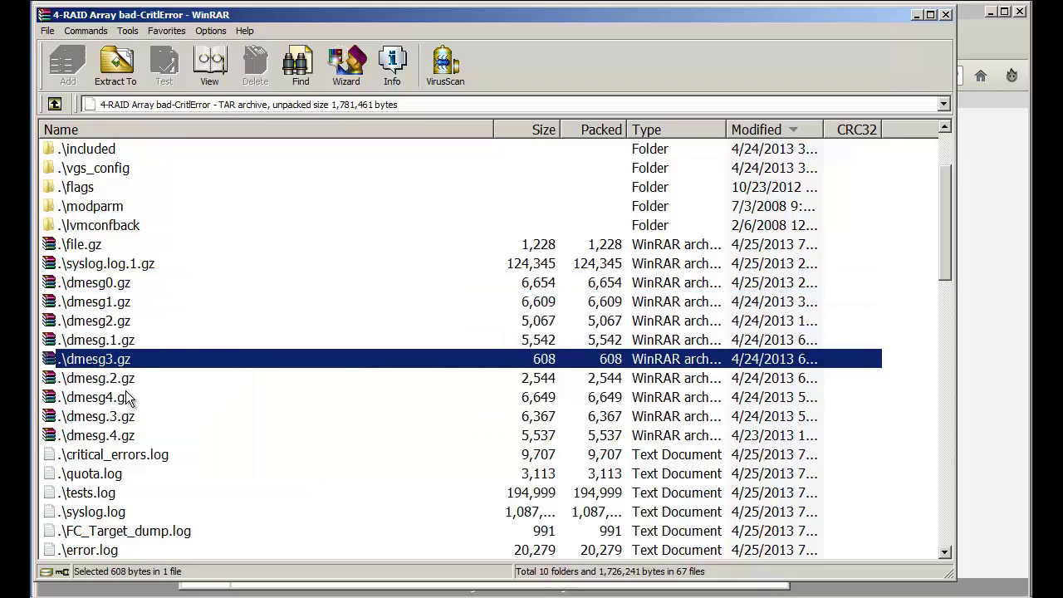
# Step: Open the dmesg.4.gz archive and view the dmesg.0 file inside it
pyautogui.click(102, 437)
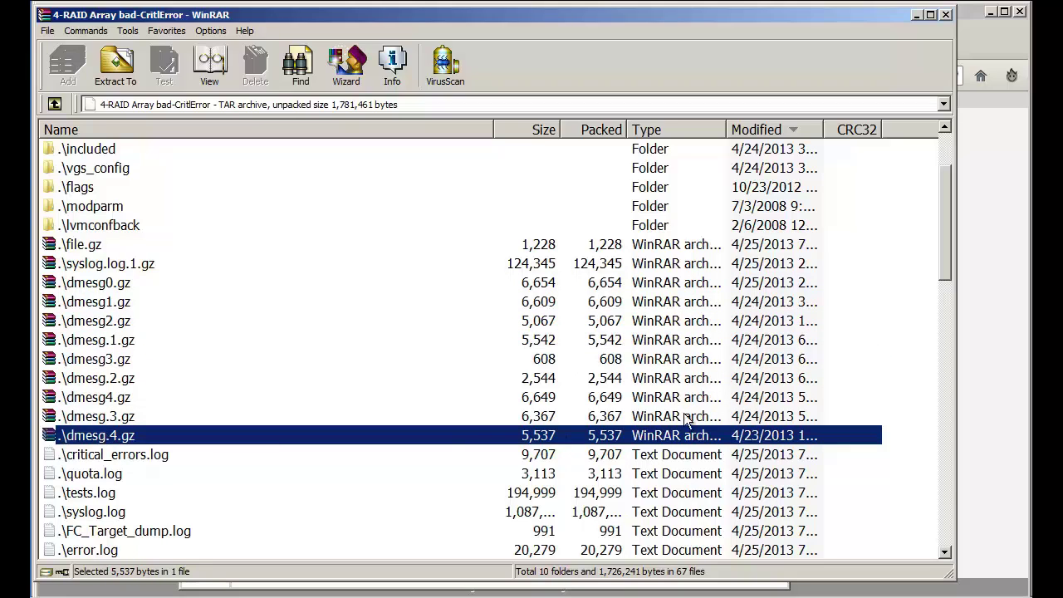
pyautogui.rightClick(123, 438)
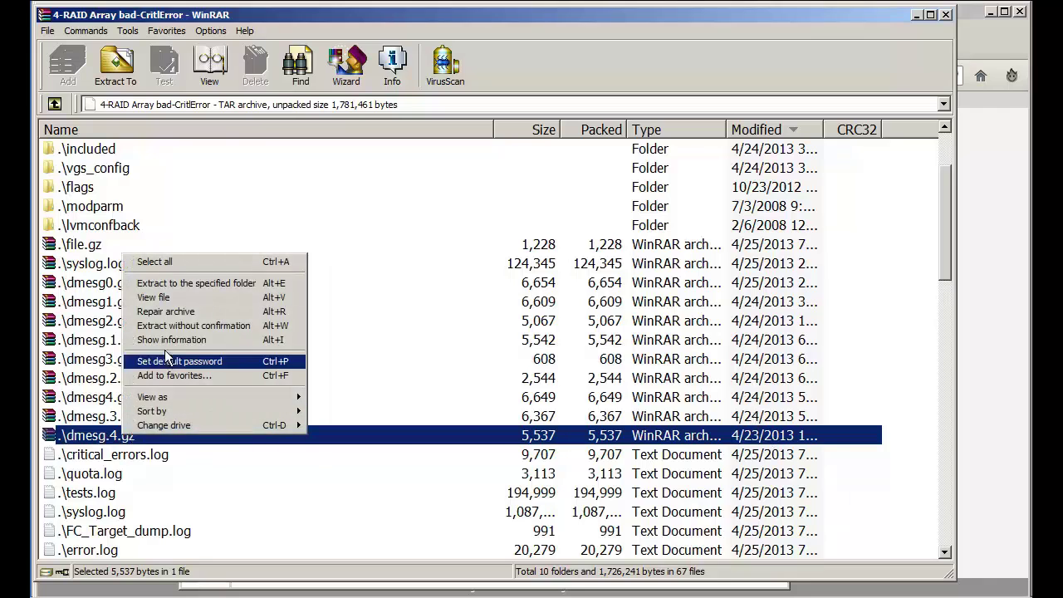
pyautogui.click(175, 297)
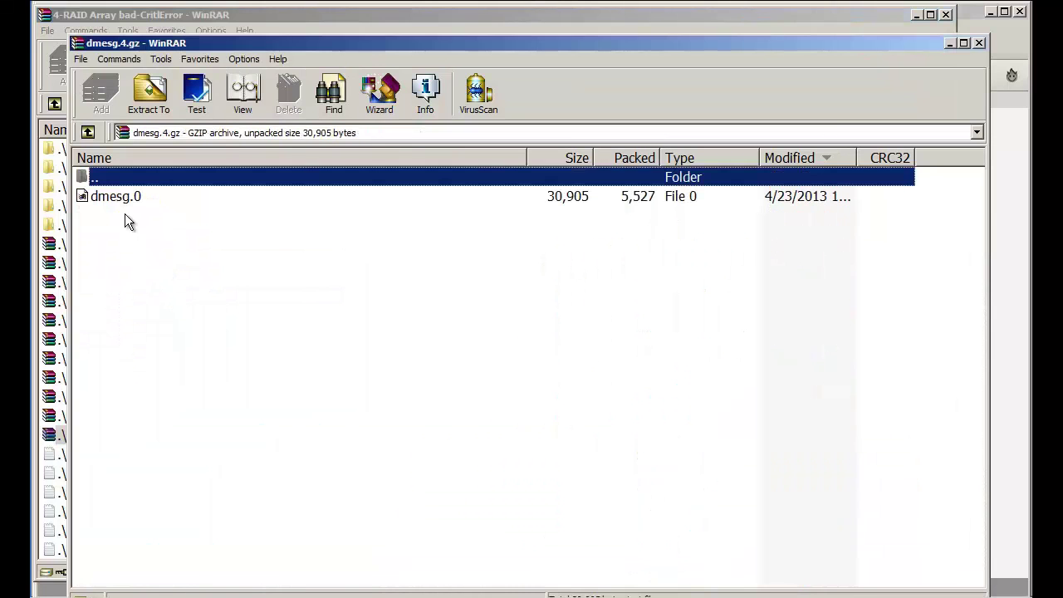
pyautogui.rightClick(126, 199)
pyautogui.click(174, 249)
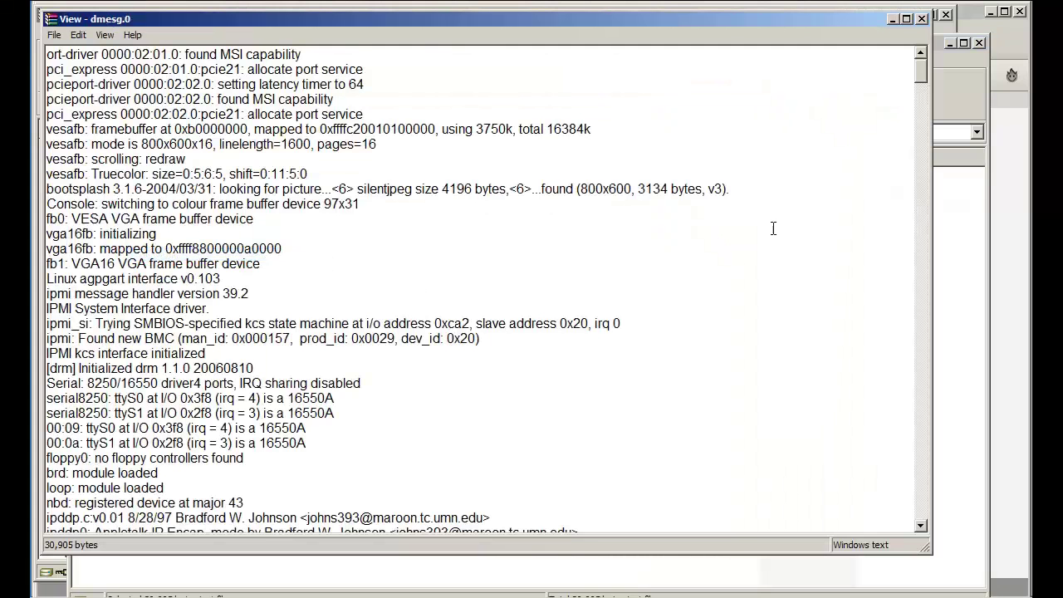
# Step: Highlight sda in the disk detection messages of dmesg.0 and one "attempt to access beyond end of device" entry, and close the file and its archive
pyautogui.moveTo(922, 74); pyautogui.dragTo(916, 367)
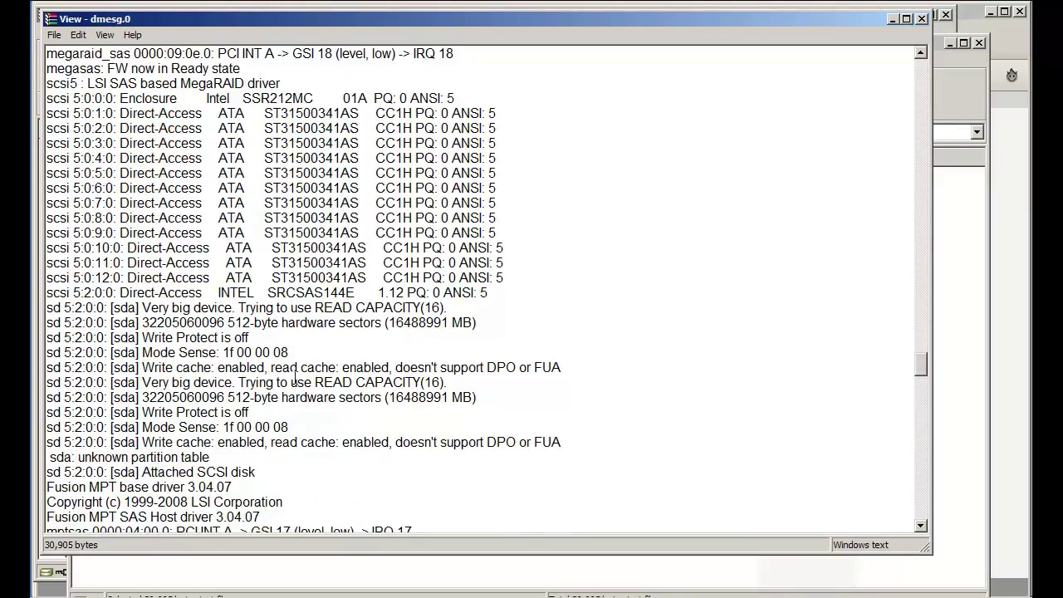
pyautogui.scroll(-2, 316, 379)
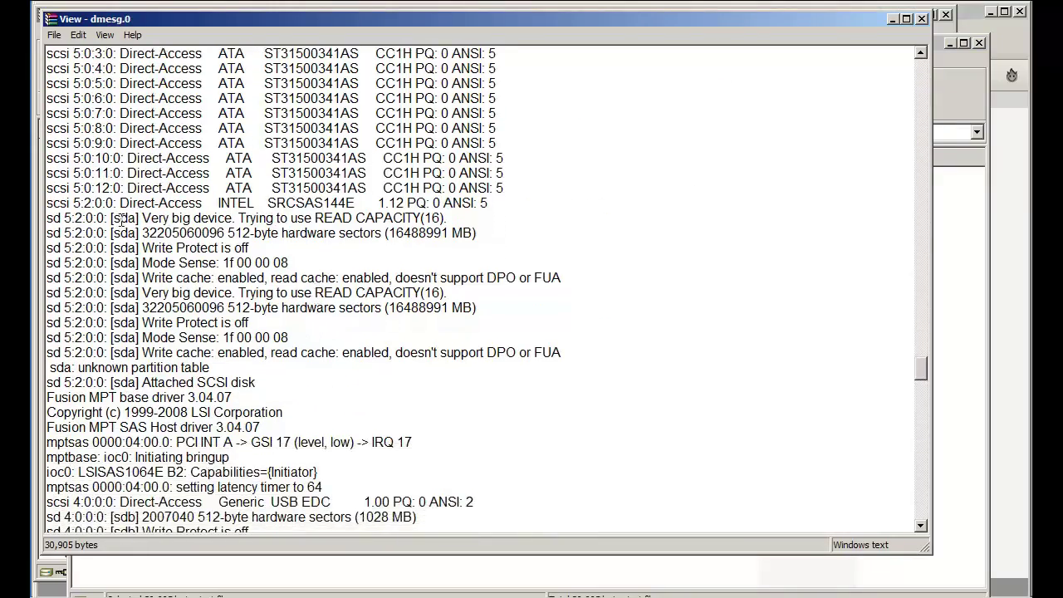
pyautogui.moveTo(117, 219); pyautogui.dragTo(138, 220)
pyautogui.moveTo(922, 372); pyautogui.dragTo(922, 431)
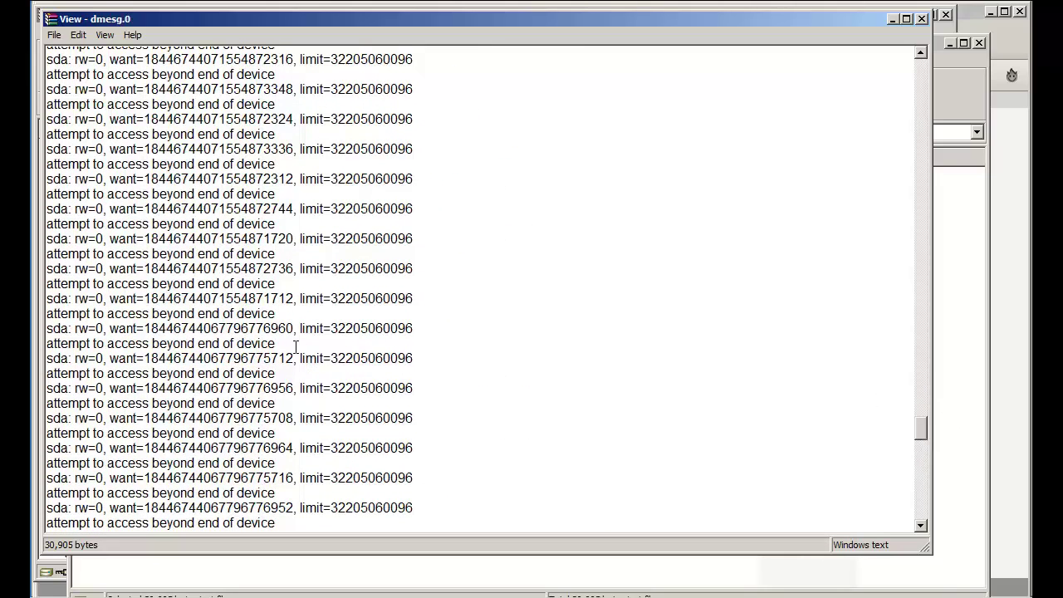
pyautogui.moveTo(295, 346); pyautogui.dragTo(33, 325)
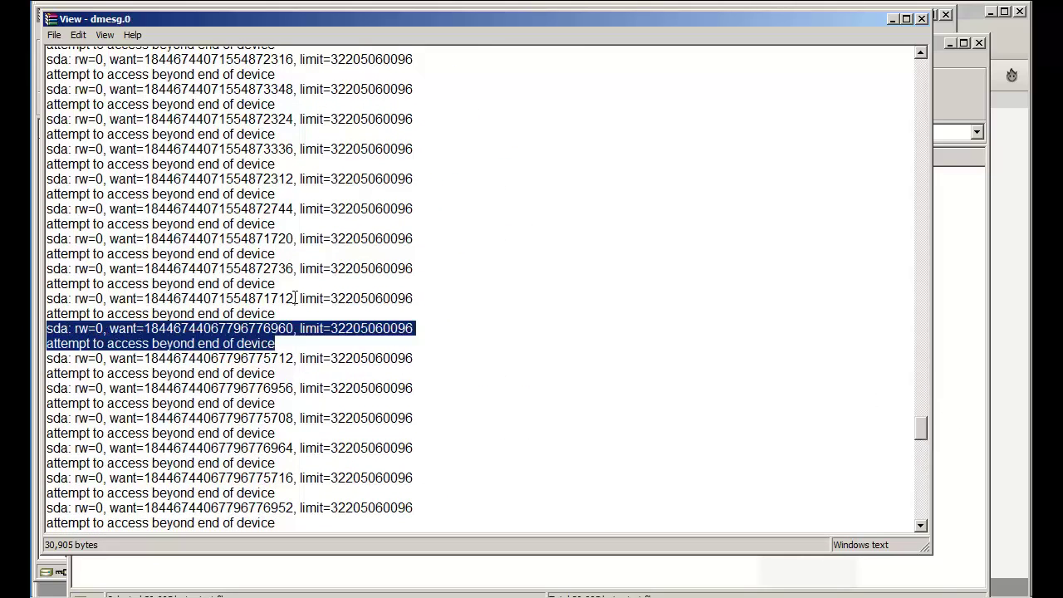
pyautogui.click(921, 19)
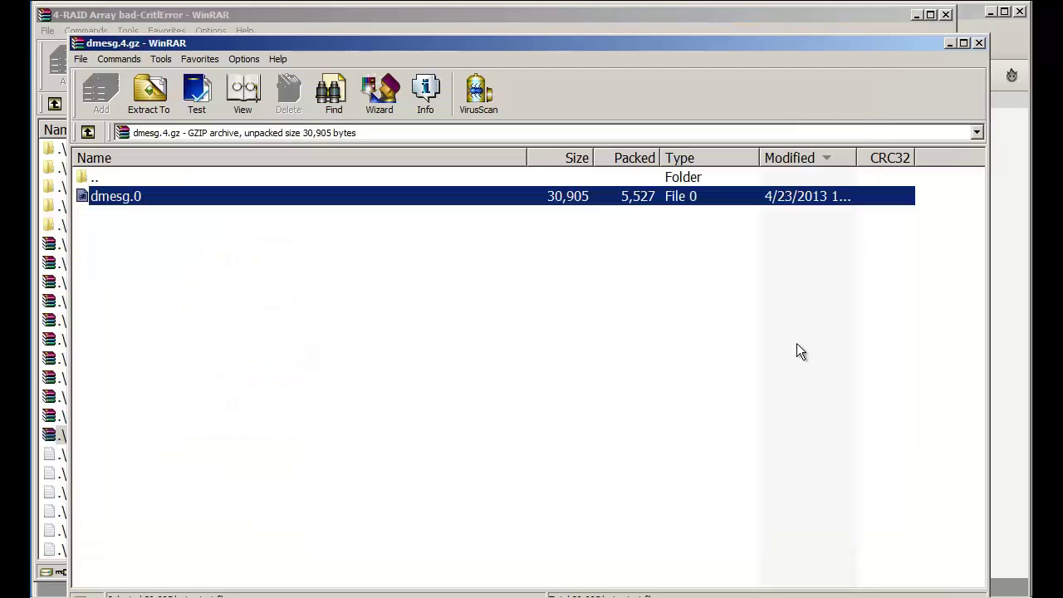
pyautogui.click(978, 44)
# Step: View tests.log and search it for hdparm
pyautogui.scroll(-1, 259, 390)
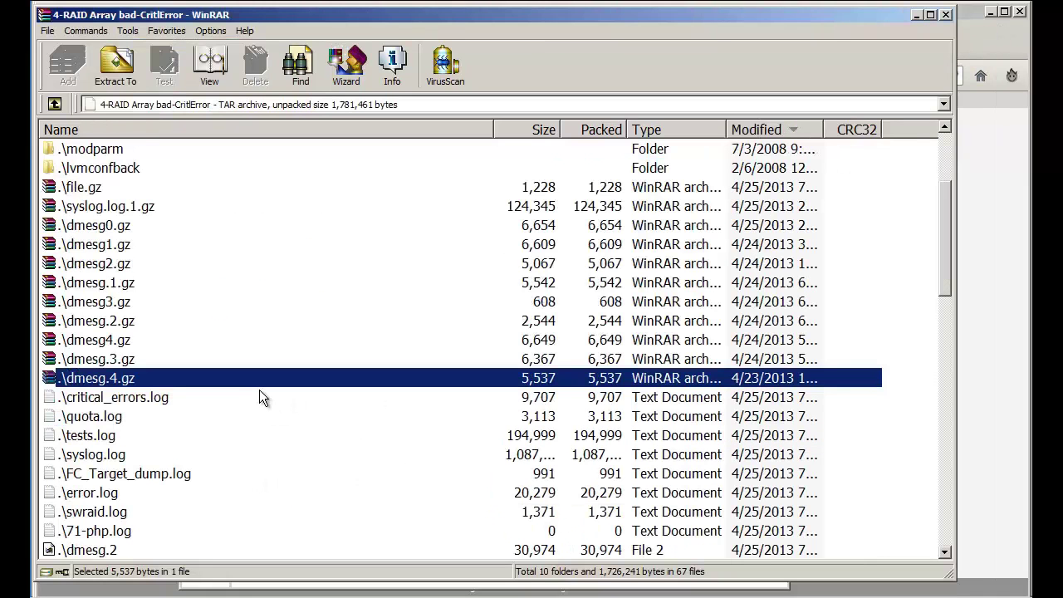
pyautogui.scroll(-2, 259, 391)
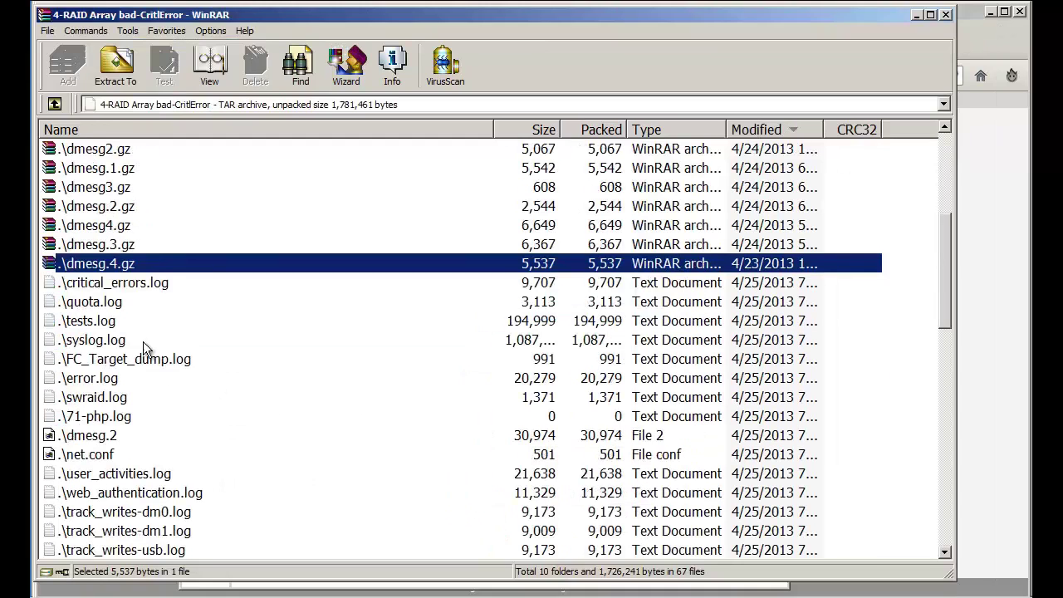
pyautogui.click(115, 326)
pyautogui.rightClick(114, 323)
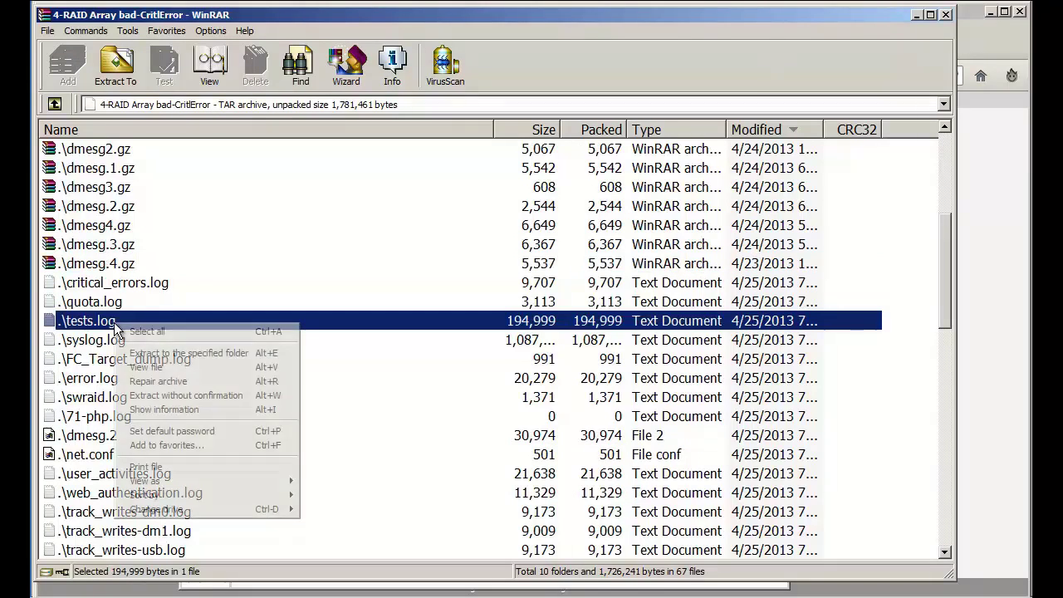
pyautogui.click(147, 367)
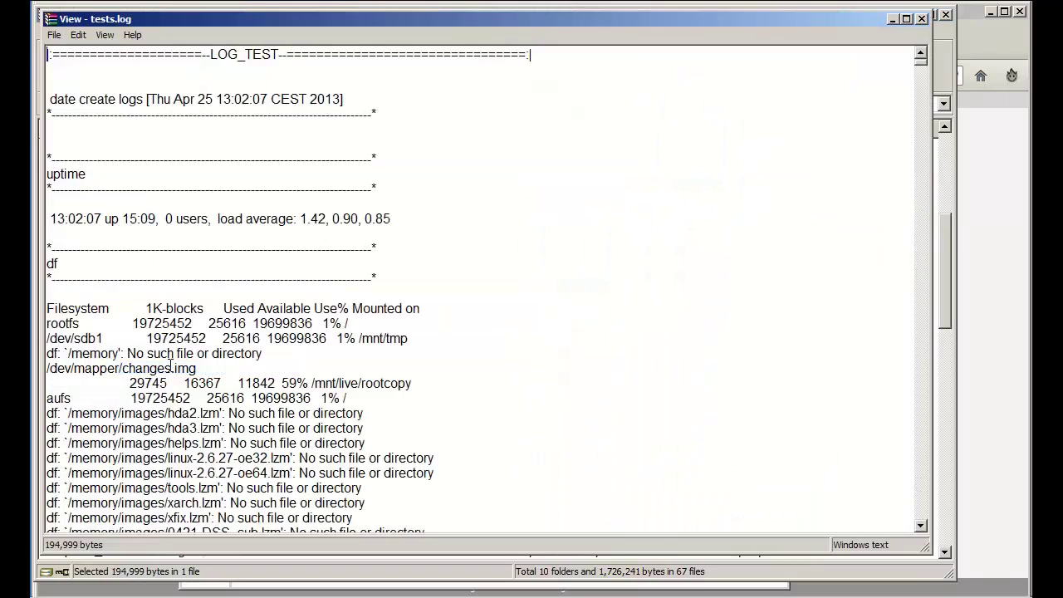
pyautogui.click(78, 35)
pyautogui.click(107, 88)
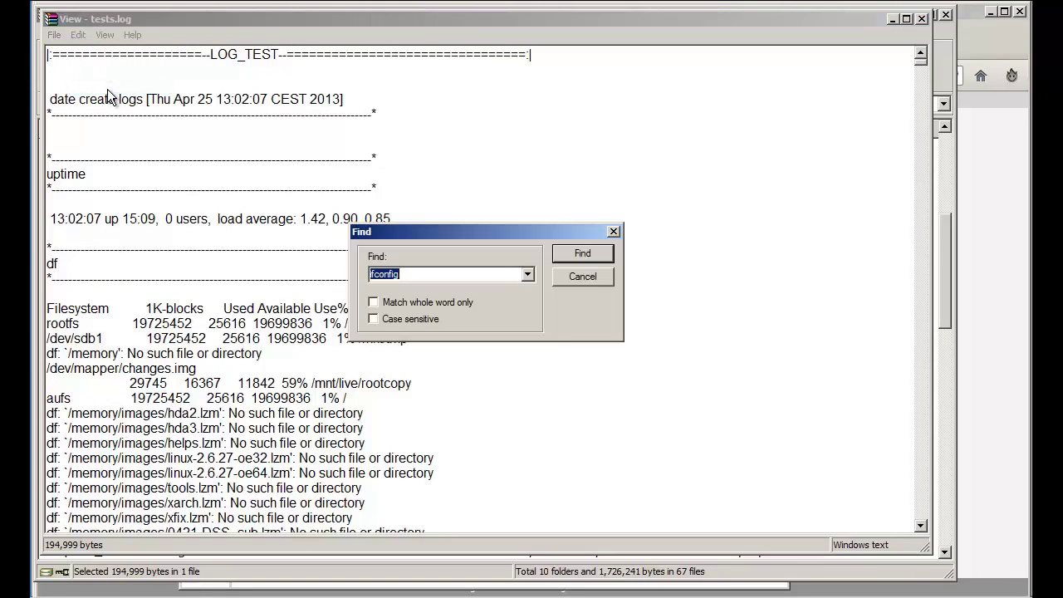
pyautogui.write('hdparm')
pyautogui.press('Return')
pyautogui.scroll(-6, 138, 166)
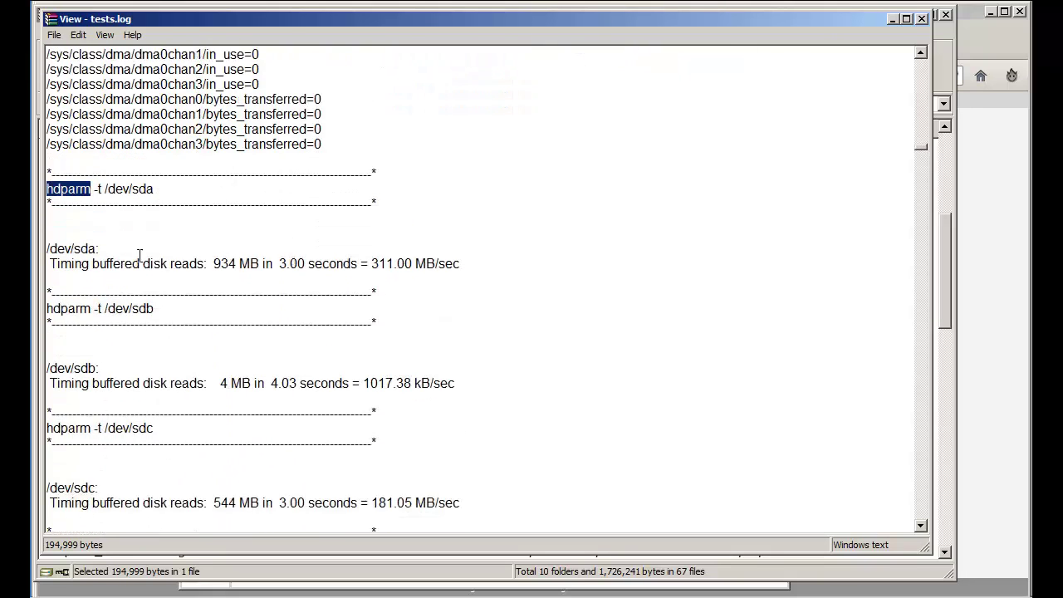
# Step: Highlight sda and sdb in the hdparm results, and review the disk read timings through sdf
pyautogui.moveTo(110, 251); pyautogui.dragTo(71, 250)
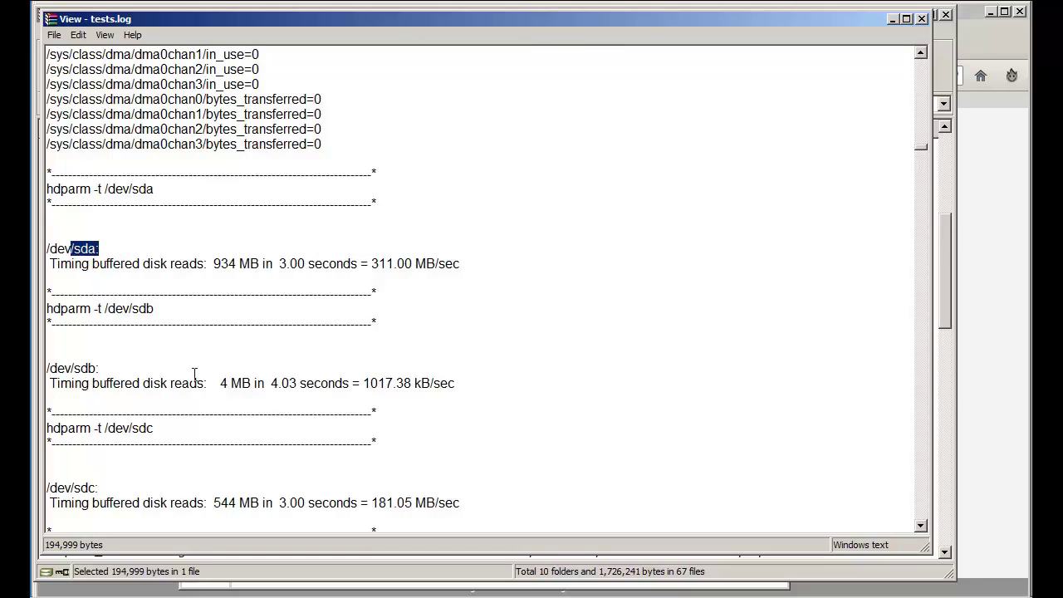
pyautogui.moveTo(101, 372); pyautogui.dragTo(73, 370)
pyautogui.scroll(-6, 132, 443)
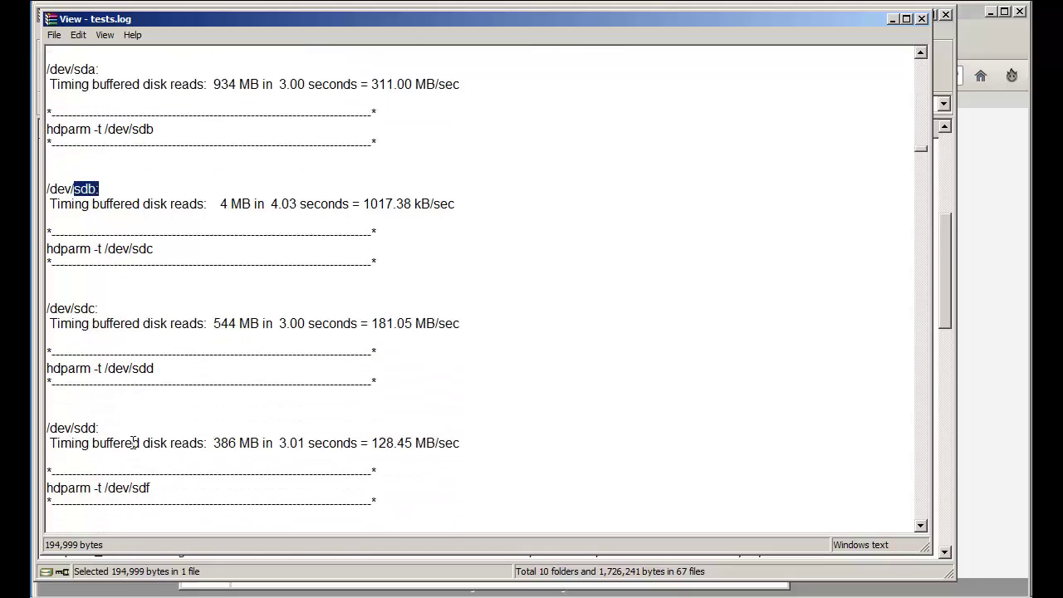
pyautogui.scroll(-3, 133, 443)
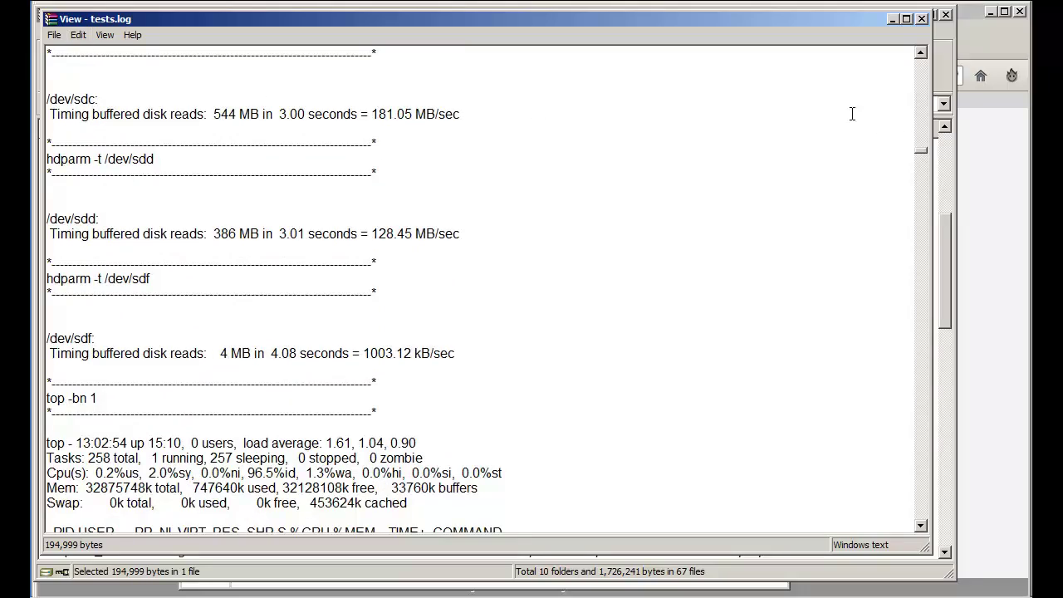
# Step: Find the fdisk -l output in tests.log, and highlight the /dev/sdb disk block and the sda device name
pyautogui.moveTo(920, 151); pyautogui.dragTo(939, 402)
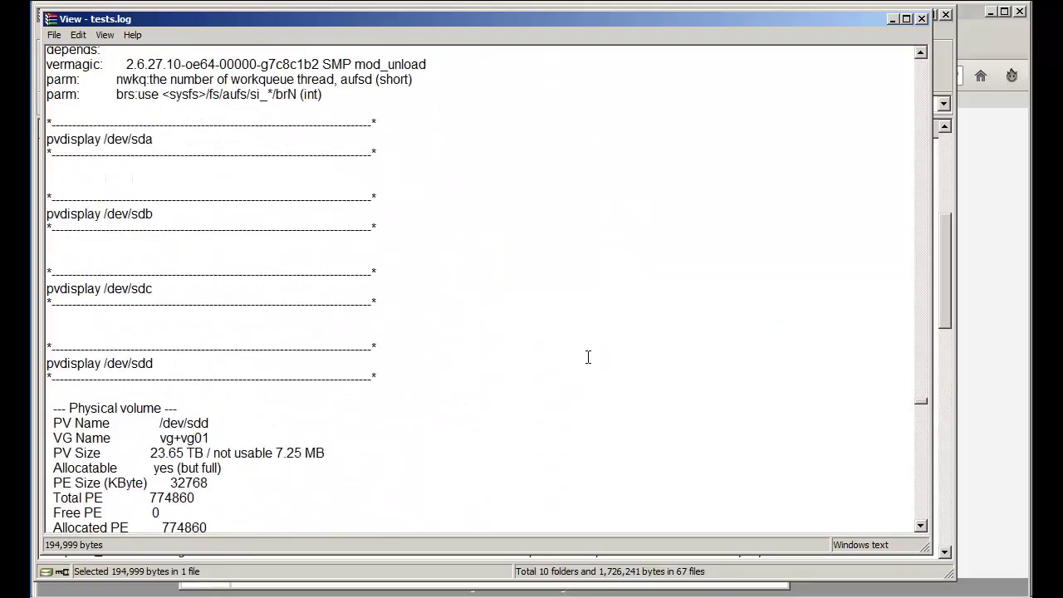
pyautogui.scroll(-7, 588, 357)
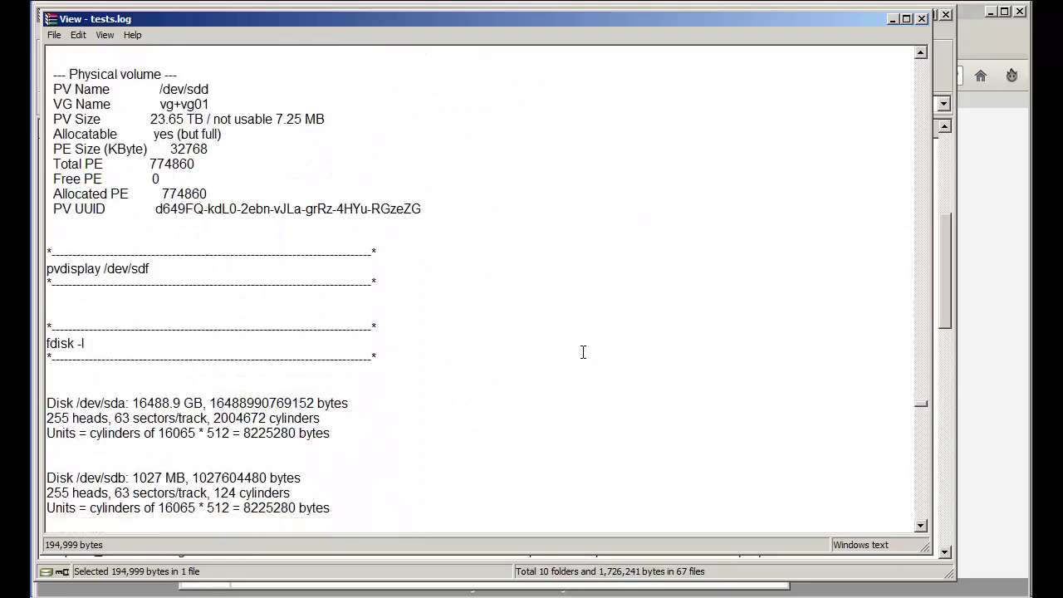
pyautogui.scroll(-6, 583, 352)
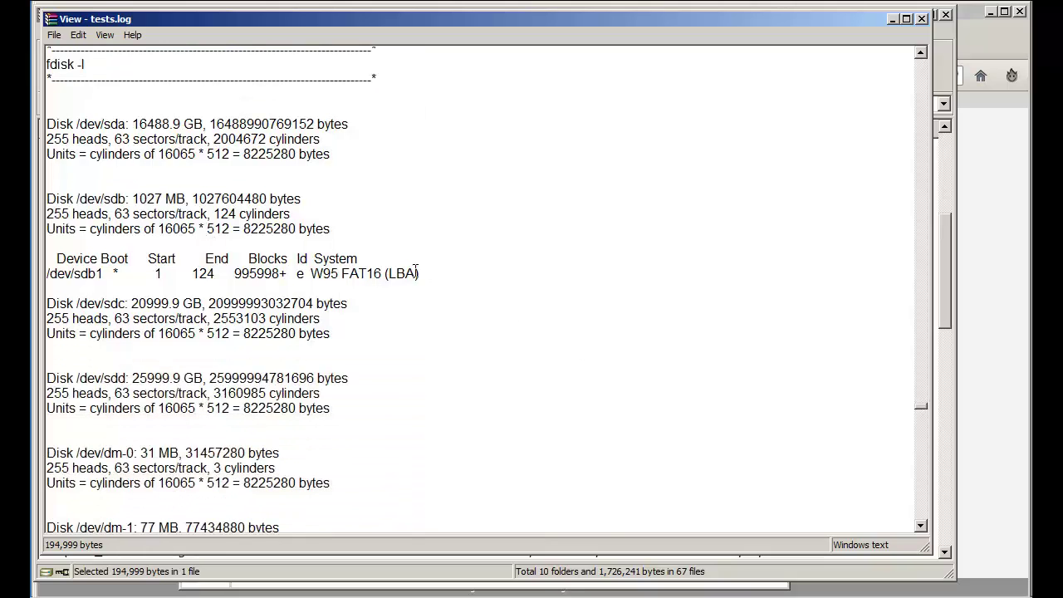
pyautogui.moveTo(429, 273); pyautogui.dragTo(35, 198)
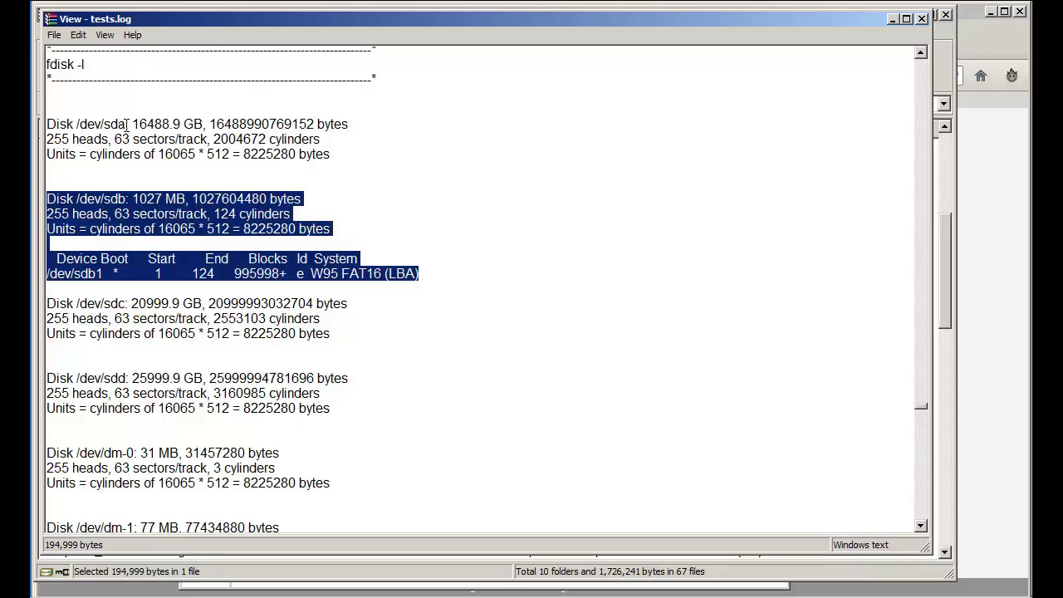
pyautogui.moveTo(127, 124); pyautogui.dragTo(111, 124)
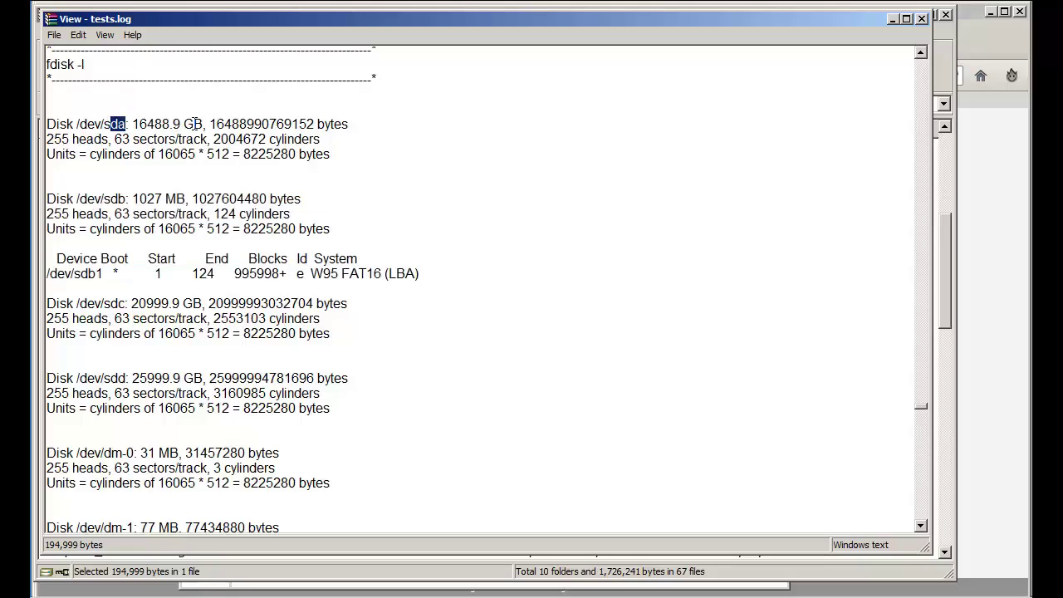
# Step: Review the remaining fdisk disk entries down to the pvs output, and highlight its PV column heading
pyautogui.scroll(-15, 375, 282)
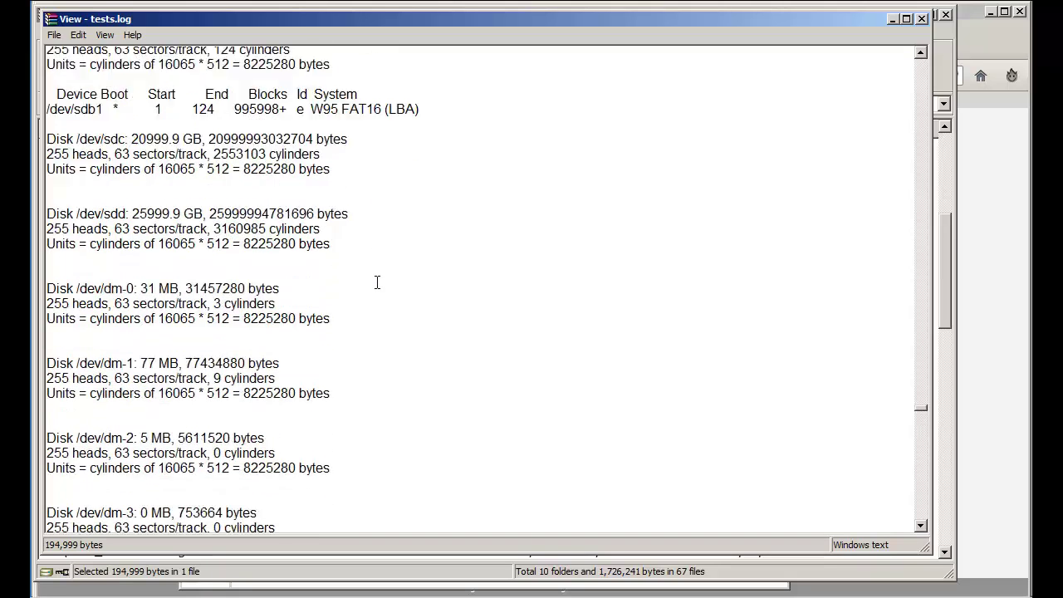
pyautogui.scroll(-4, 377, 282)
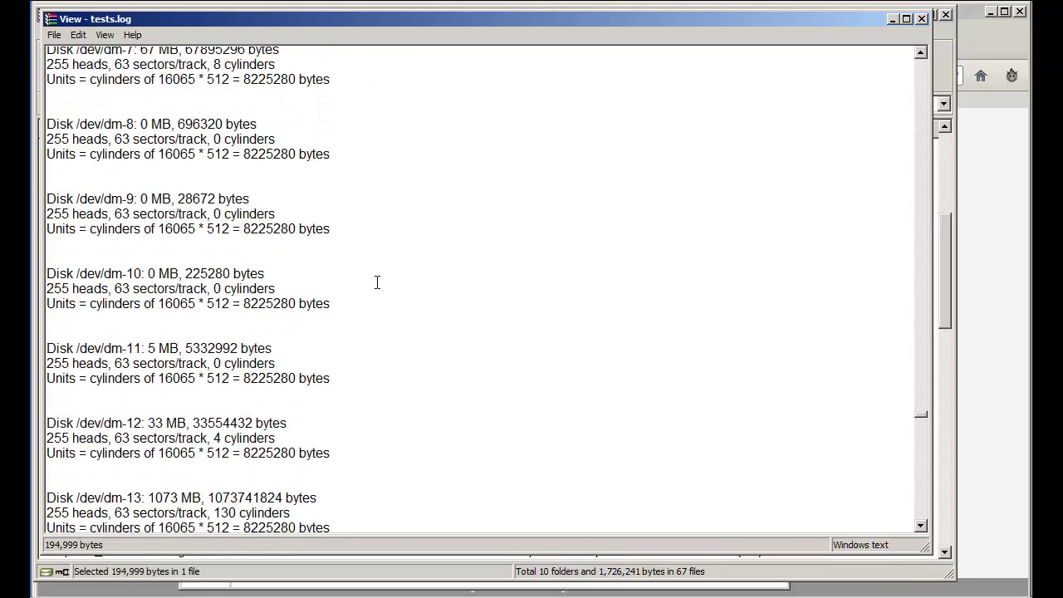
pyautogui.scroll(-10, 377, 282)
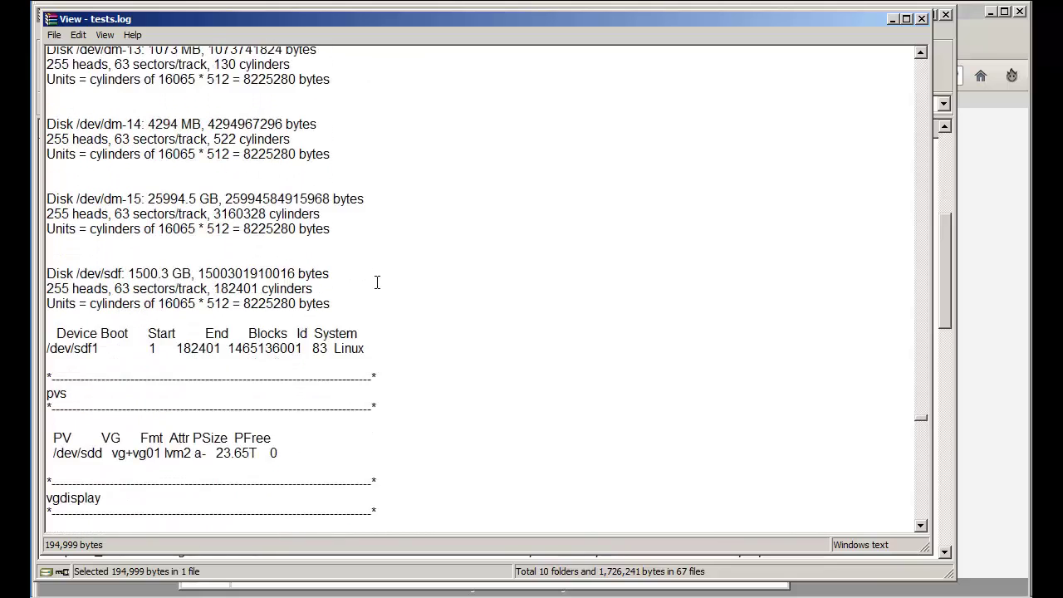
pyautogui.scroll(-2, 377, 282)
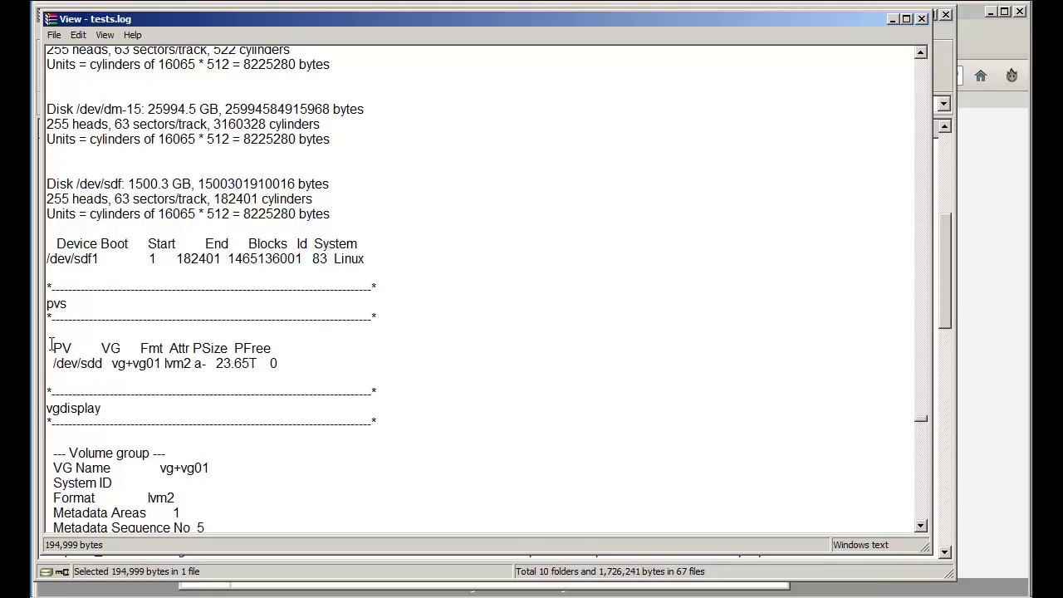
pyautogui.moveTo(53, 347); pyautogui.dragTo(73, 348)
pyautogui.scroll(-1, 126, 343)
pyautogui.scroll(-2, 274, 338)
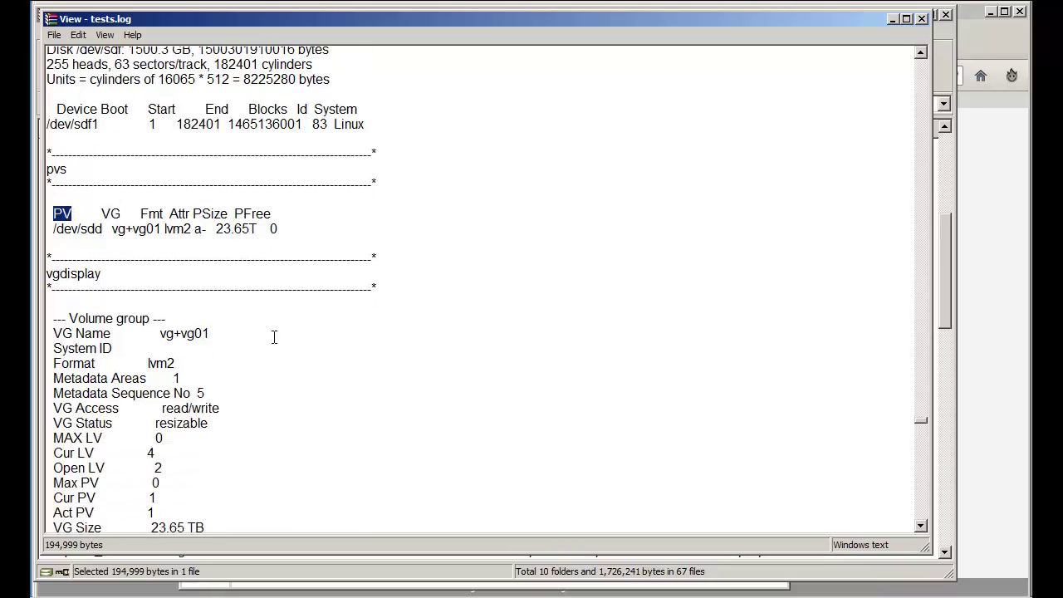
# Step: Highlight the volume group name in the vgdisplay output, and review the volume group details and the vgs summary
pyautogui.moveTo(209, 334); pyautogui.dragTo(166, 338)
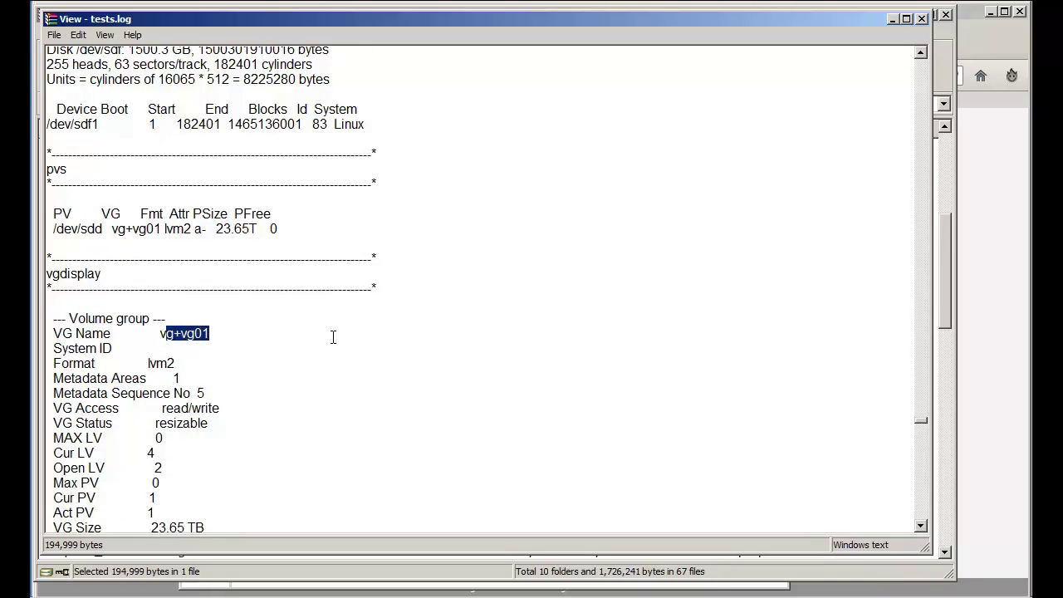
pyautogui.scroll(-4, 332, 337)
pyautogui.scroll(-4, 333, 336)
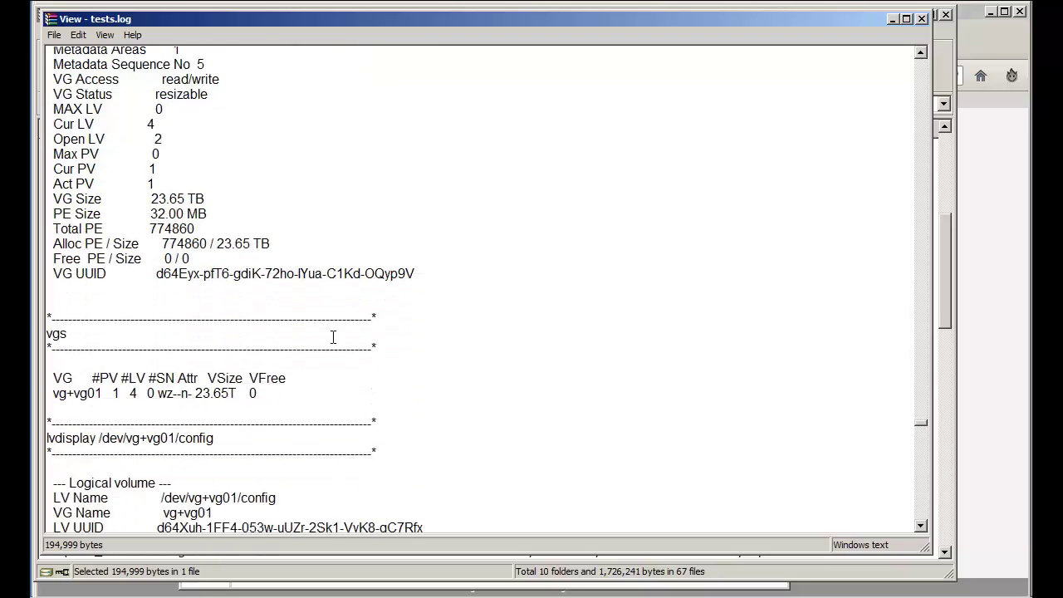
pyautogui.scroll(3, 333, 336)
pyautogui.scroll(2, 333, 337)
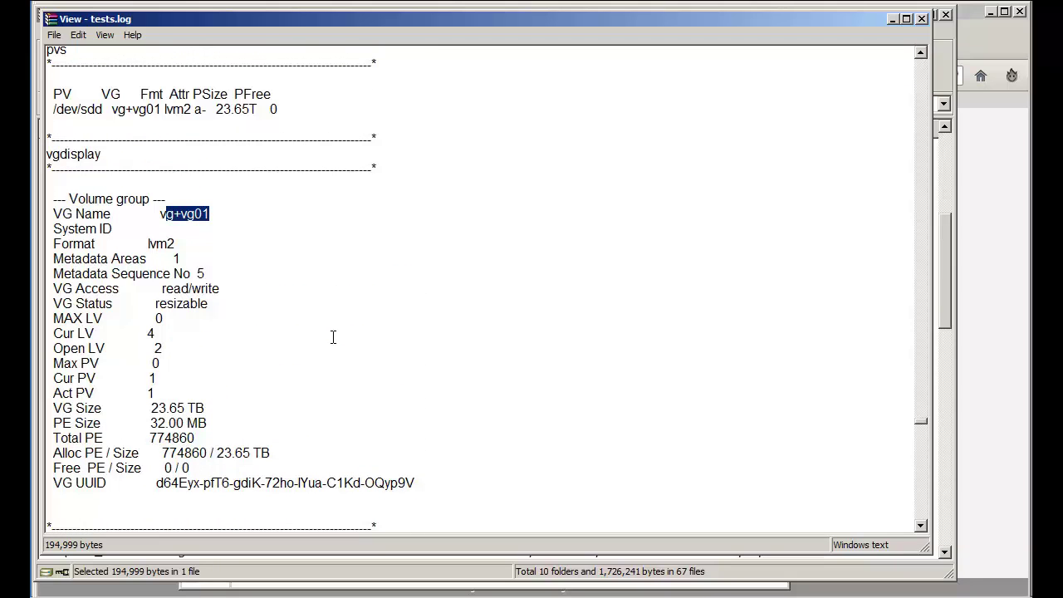
pyautogui.scroll(-2, 333, 338)
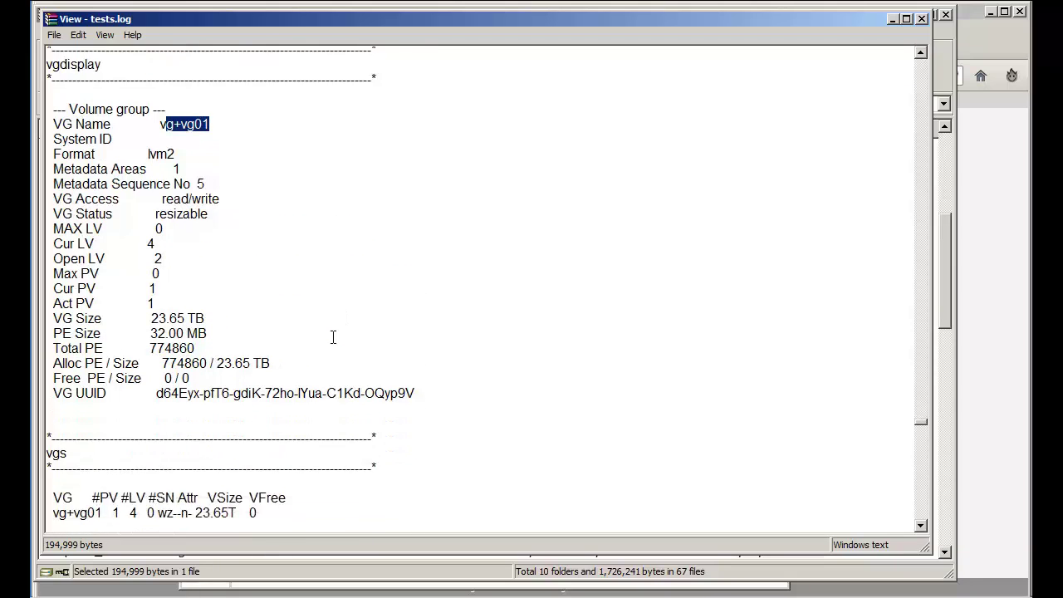
pyautogui.scroll(-2, 333, 337)
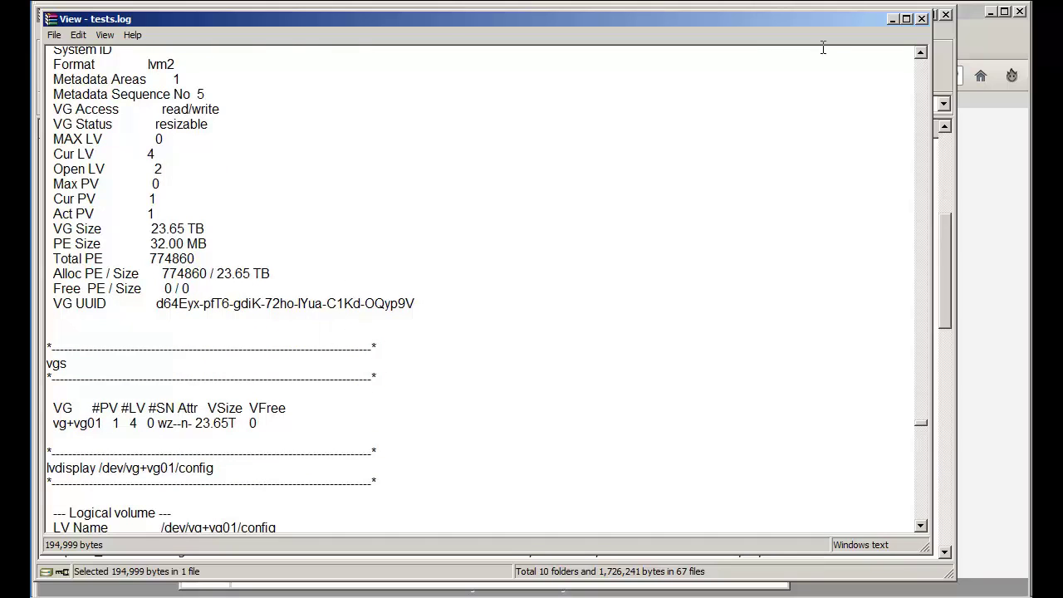
# Step: Close tests.log and the 4-RAID Array bad-CritlError archive
pyautogui.click(922, 19)
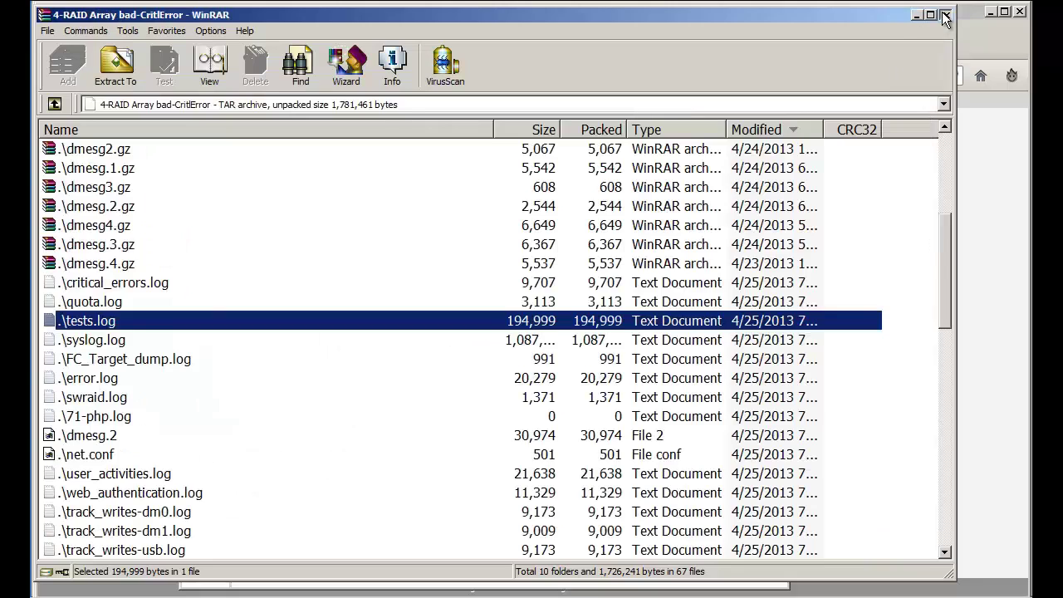
pyautogui.click(945, 14)
pyautogui.click(945, 15)
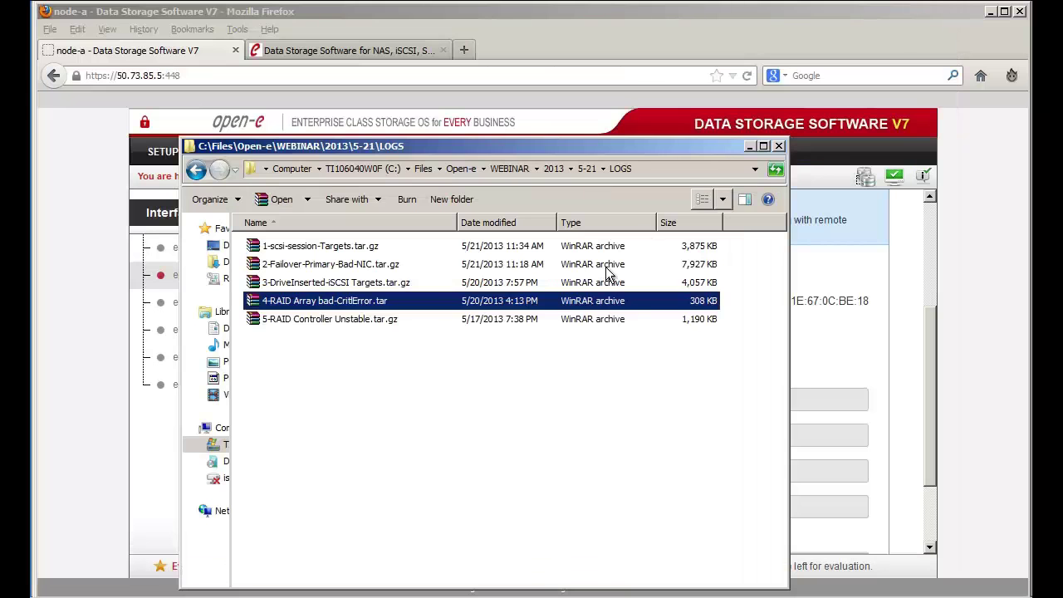
# Step: Open the 5-RAID Controller Unstable.tar.gz archive from the LOGS folder
pyautogui.click(292, 323)
pyautogui.rightClick(292, 322)
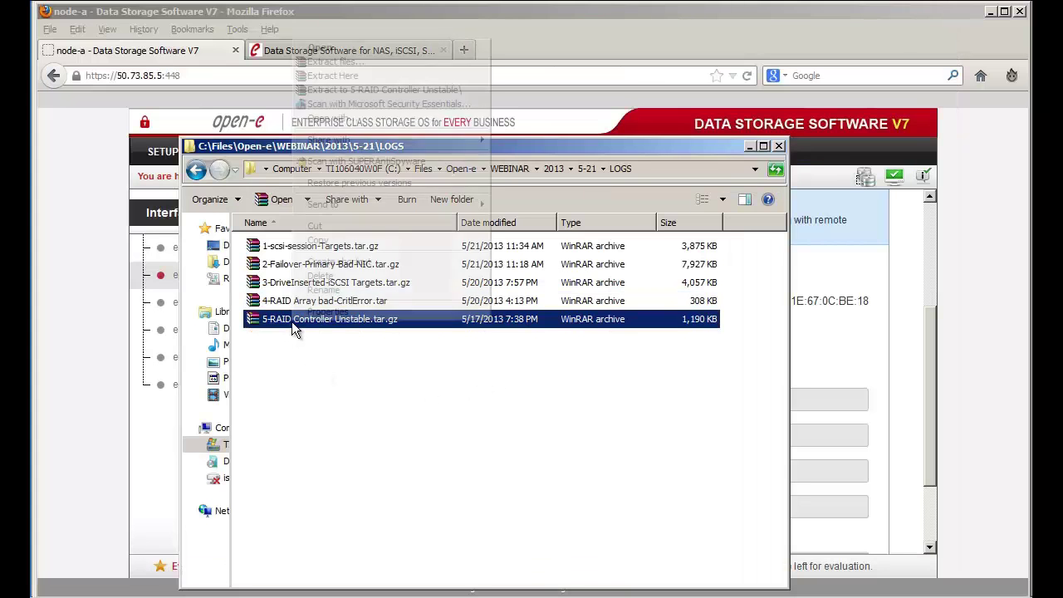
pyautogui.click(347, 47)
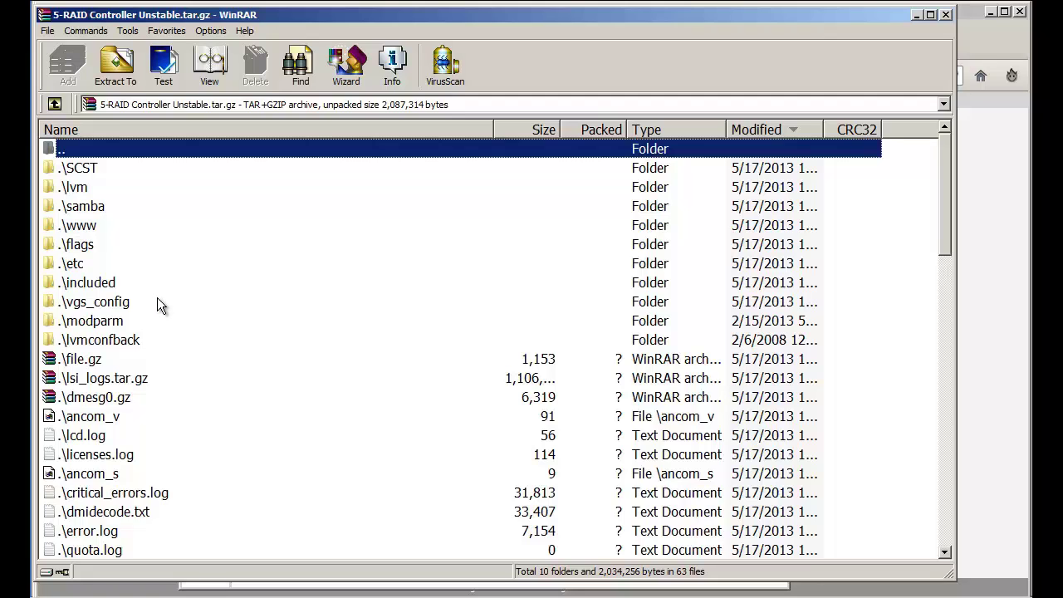
# Step: View ancom_v in the archive, highlight the build number in its Version line, and close the file
pyautogui.rightClick(94, 419)
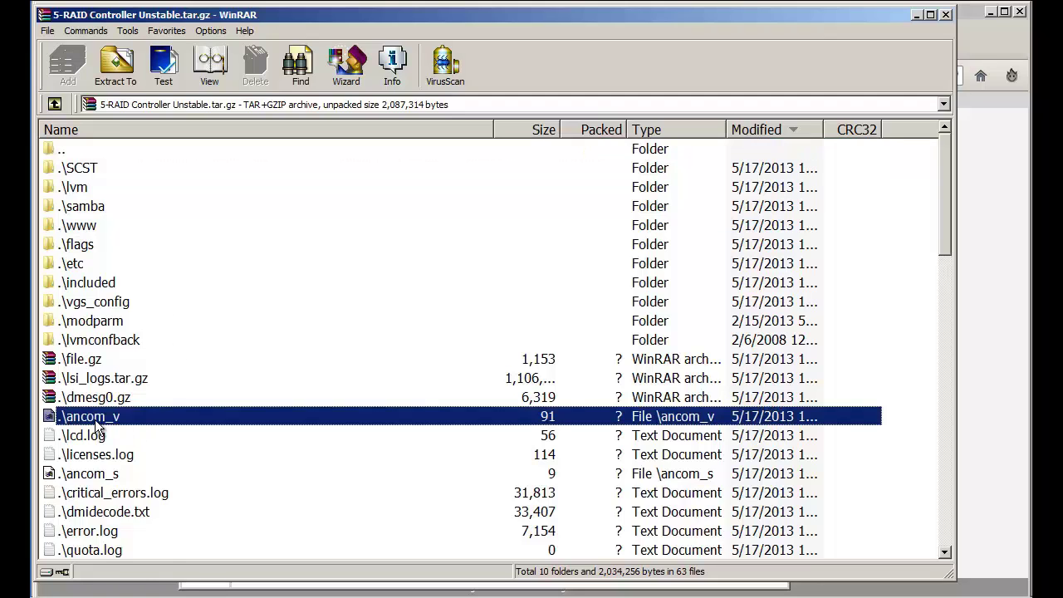
pyautogui.click(148, 283)
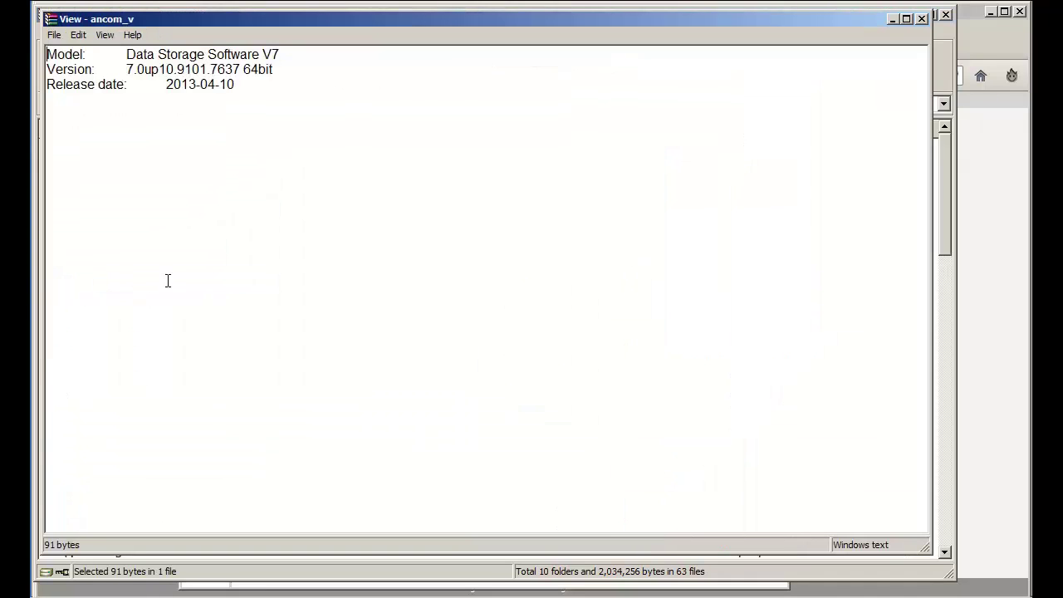
pyautogui.moveTo(256, 66); pyautogui.dragTo(217, 70)
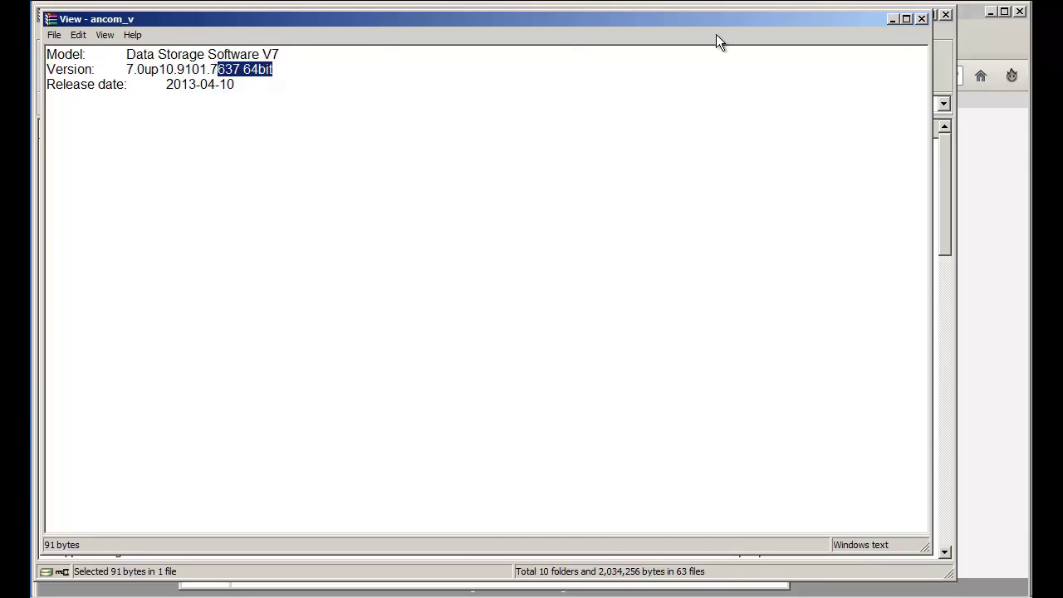
pyautogui.moveTo(260, 80); pyautogui.dragTo(185, 71)
pyautogui.click(922, 19)
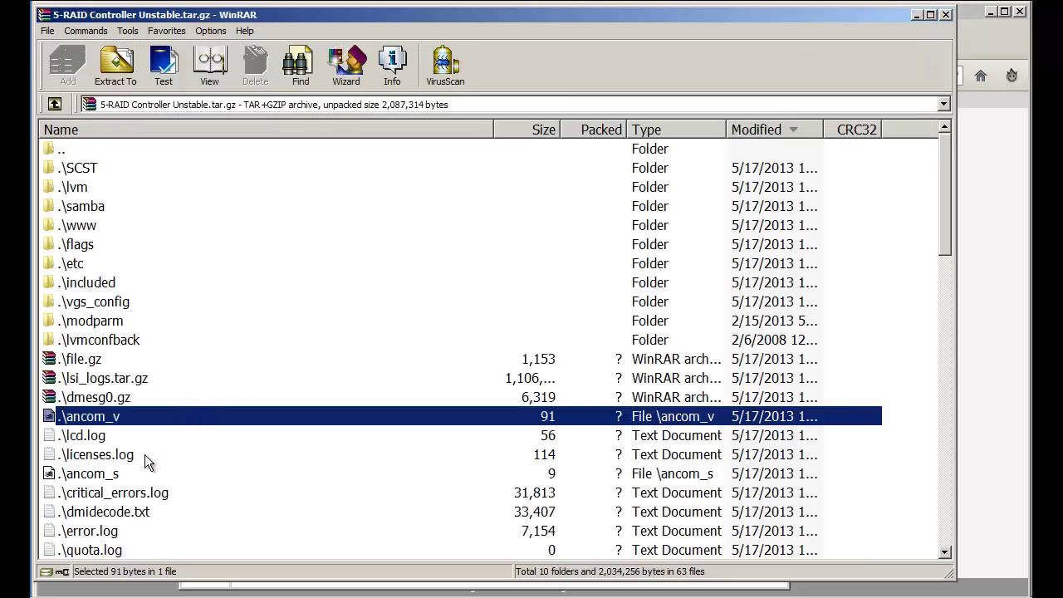
# Step: View critical_errors.log and examine the RAID controller, disk insertion and write policy events from the start of the log
pyautogui.click(143, 493)
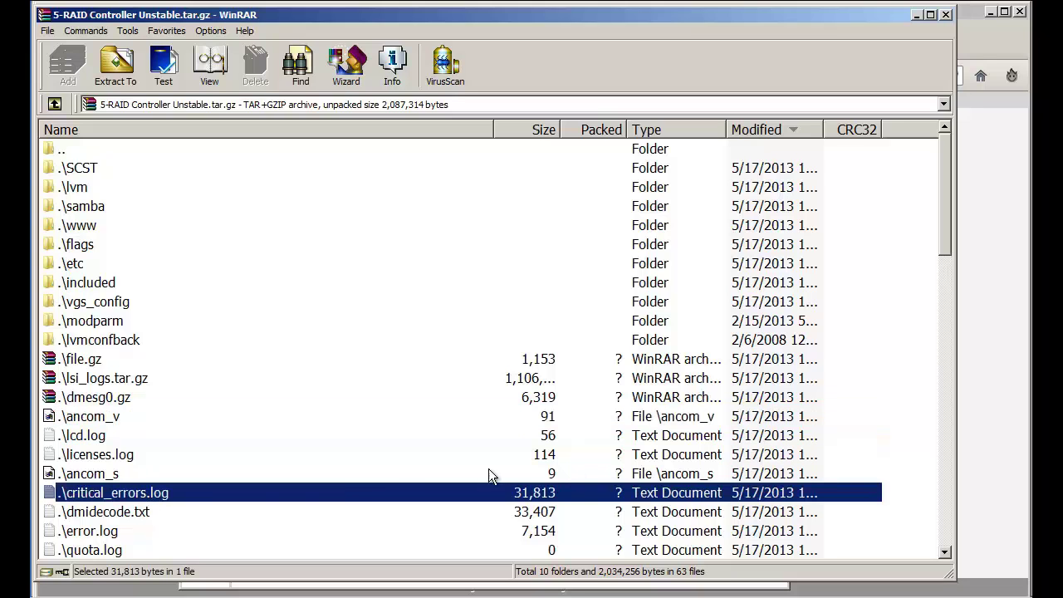
pyautogui.rightClick(148, 494)
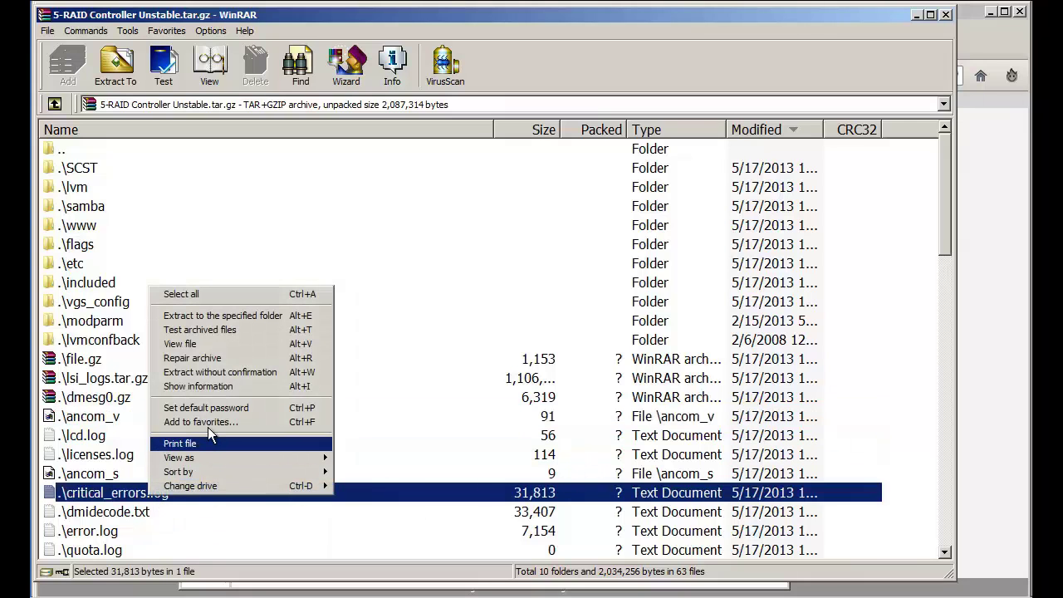
pyautogui.click(217, 344)
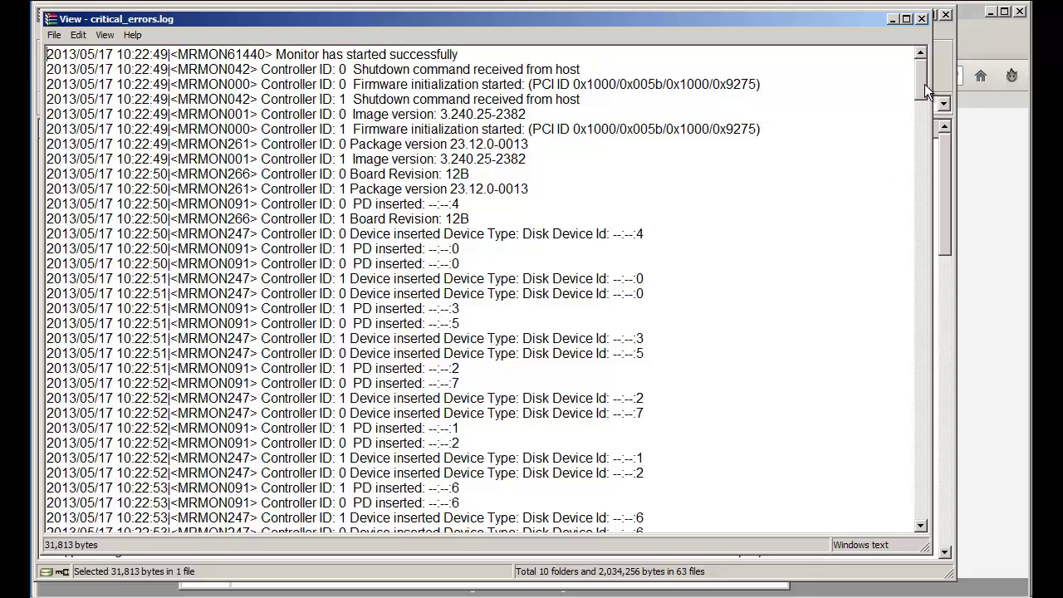
pyautogui.scroll(-1, 799, 232)
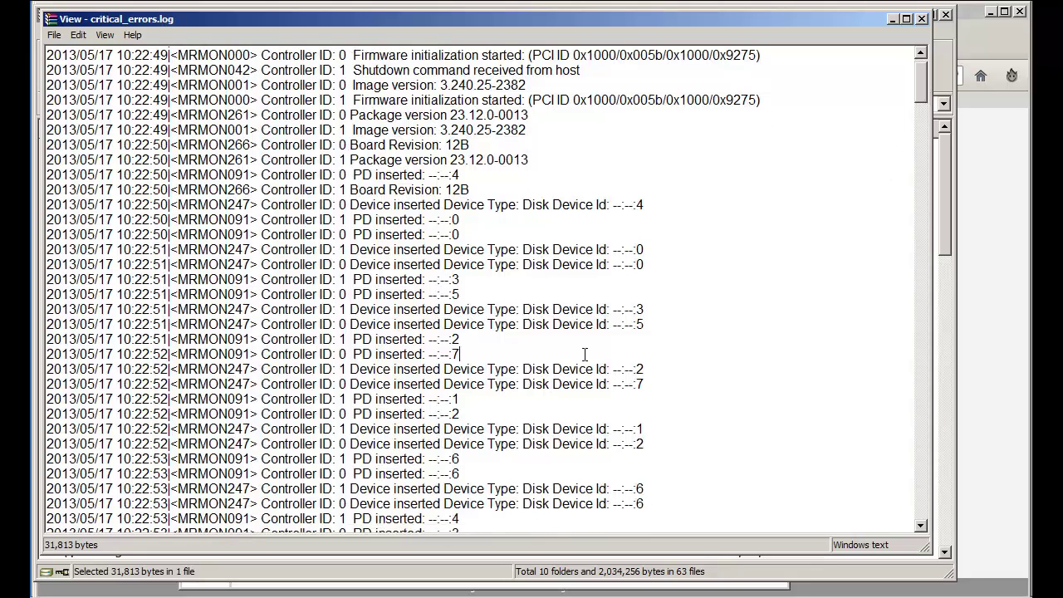
pyautogui.scroll(-1, 585, 355)
pyautogui.scroll(-2, 585, 354)
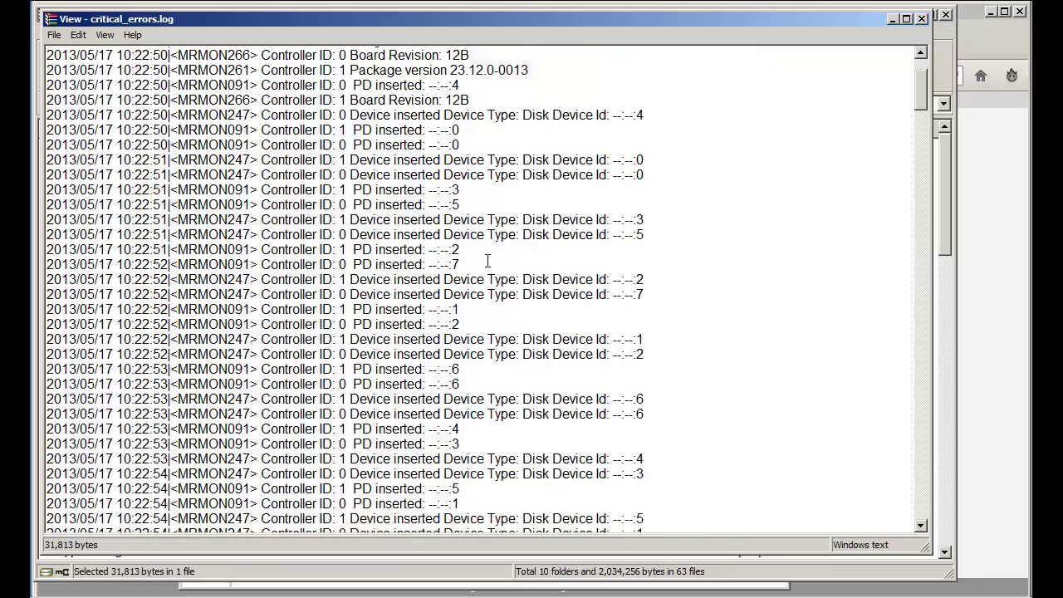
pyautogui.scroll(-1, 487, 261)
pyautogui.scroll(-5, 487, 261)
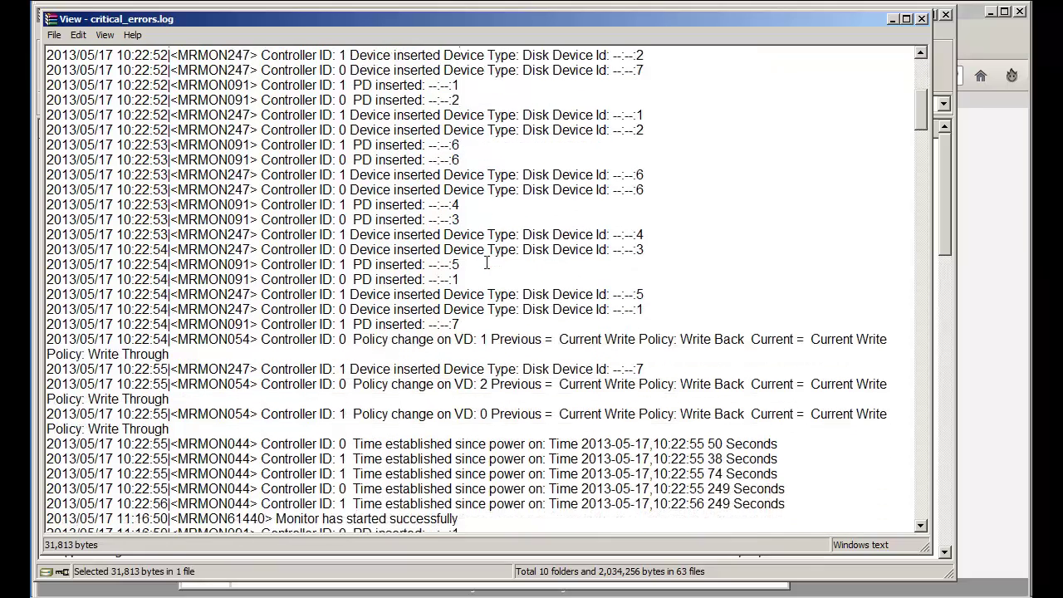
pyautogui.scroll(-10, 488, 260)
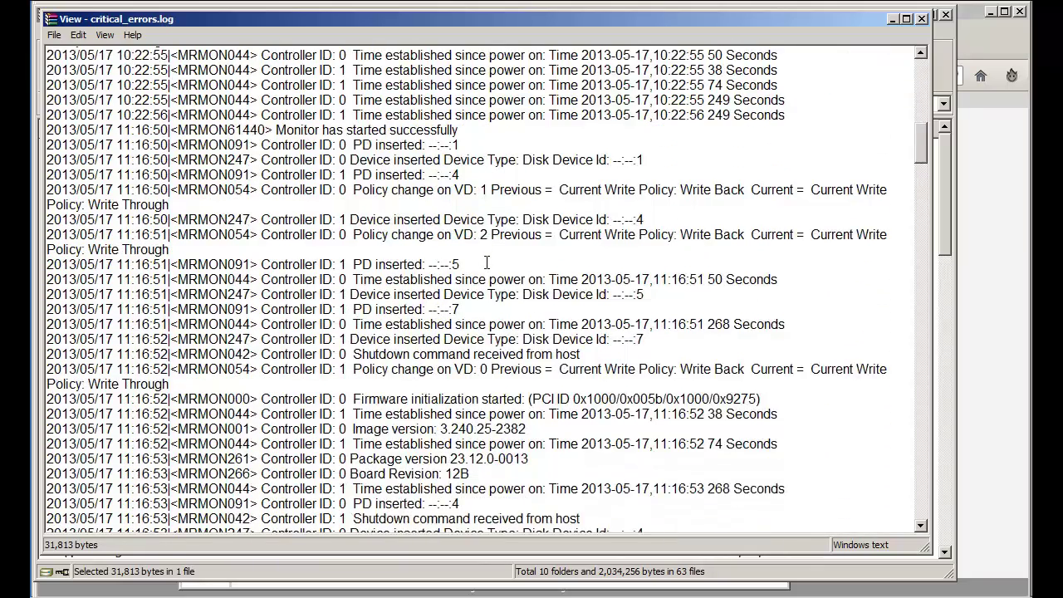
pyautogui.scroll(-2, 488, 259)
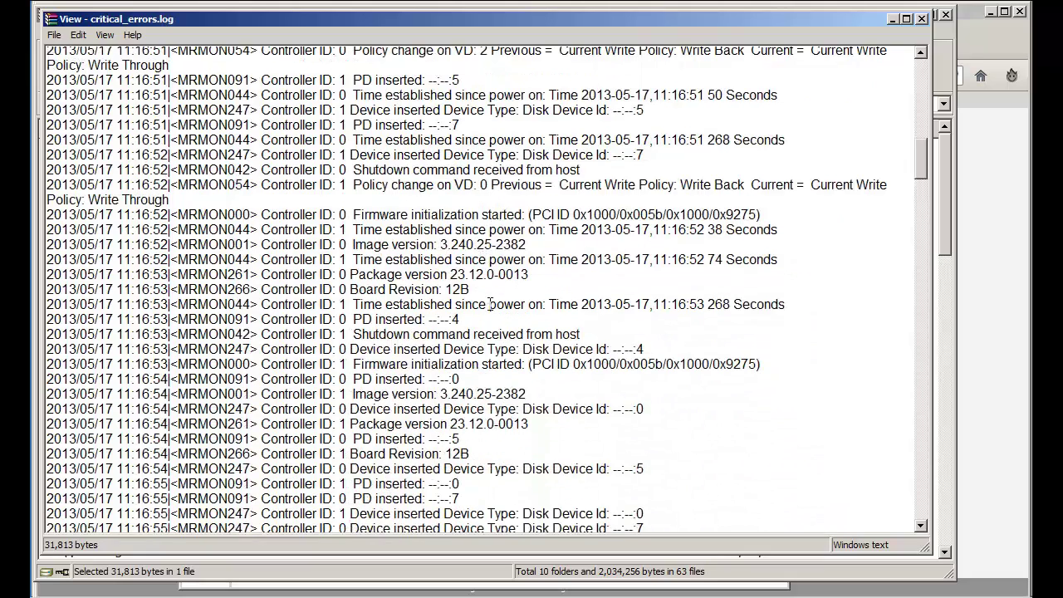
# Step: Review the 11:16 controller events, and highlight the two 11:17:00 shutdown command entries for controllers 0 and 1
pyautogui.scroll(-2, 490, 303)
pyautogui.scroll(-3, 490, 303)
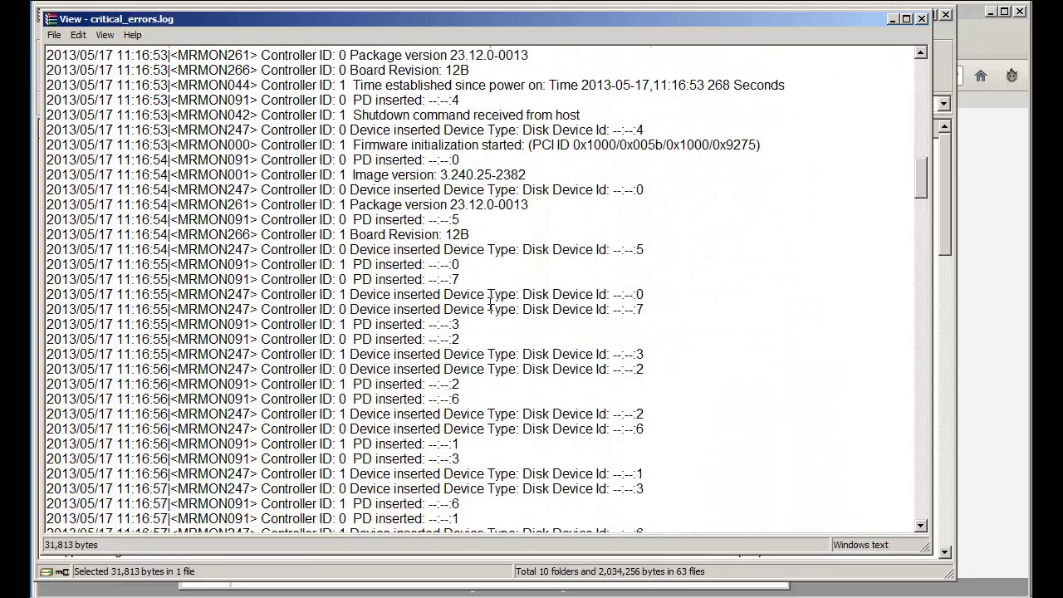
pyautogui.scroll(-2, 490, 303)
pyautogui.scroll(-3, 490, 304)
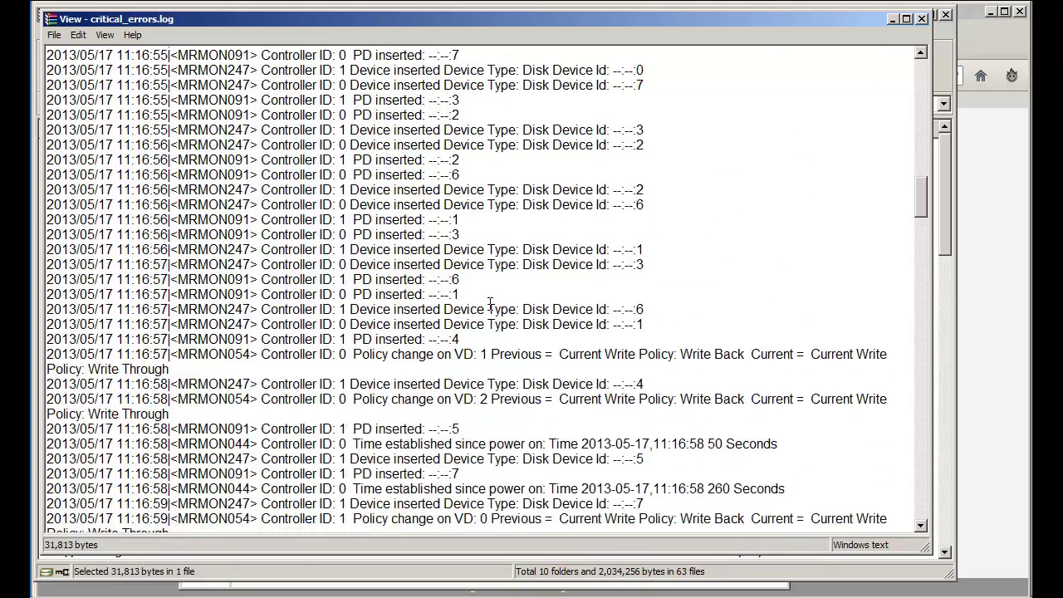
pyautogui.scroll(-1, 490, 303)
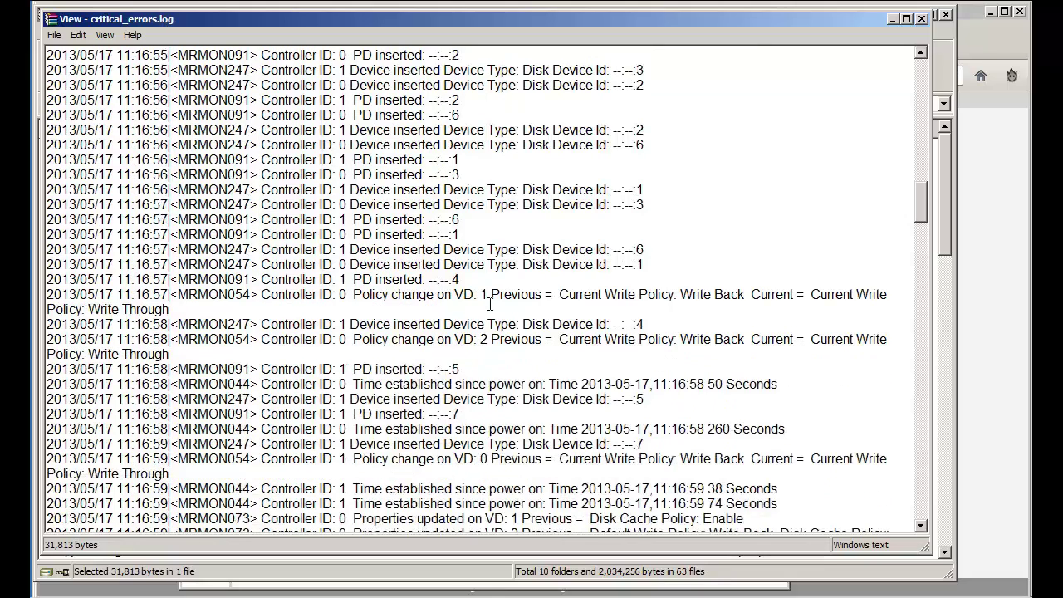
pyautogui.scroll(-2, 490, 310)
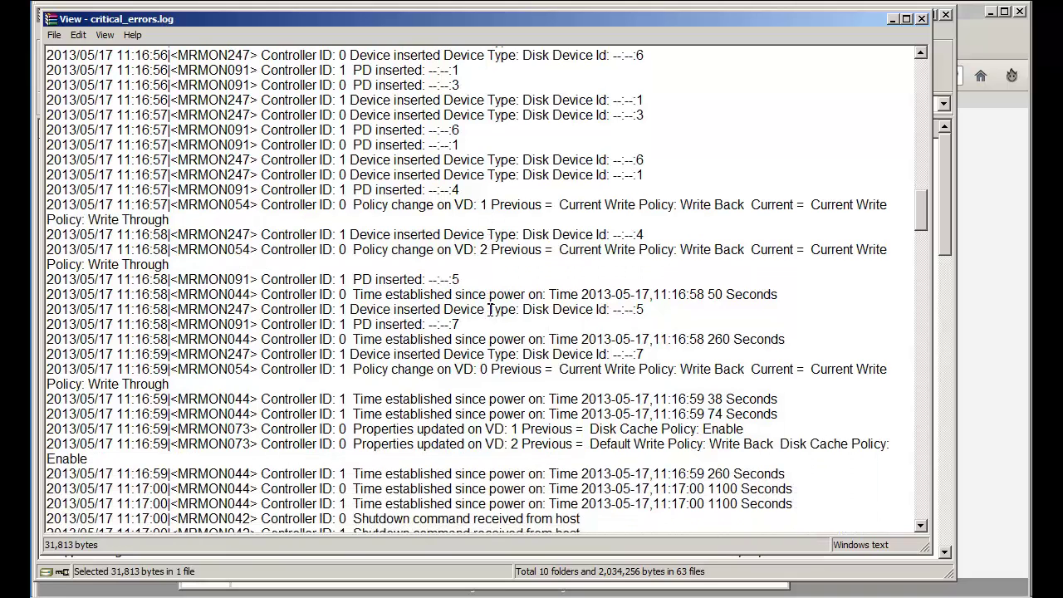
pyautogui.scroll(-2, 490, 310)
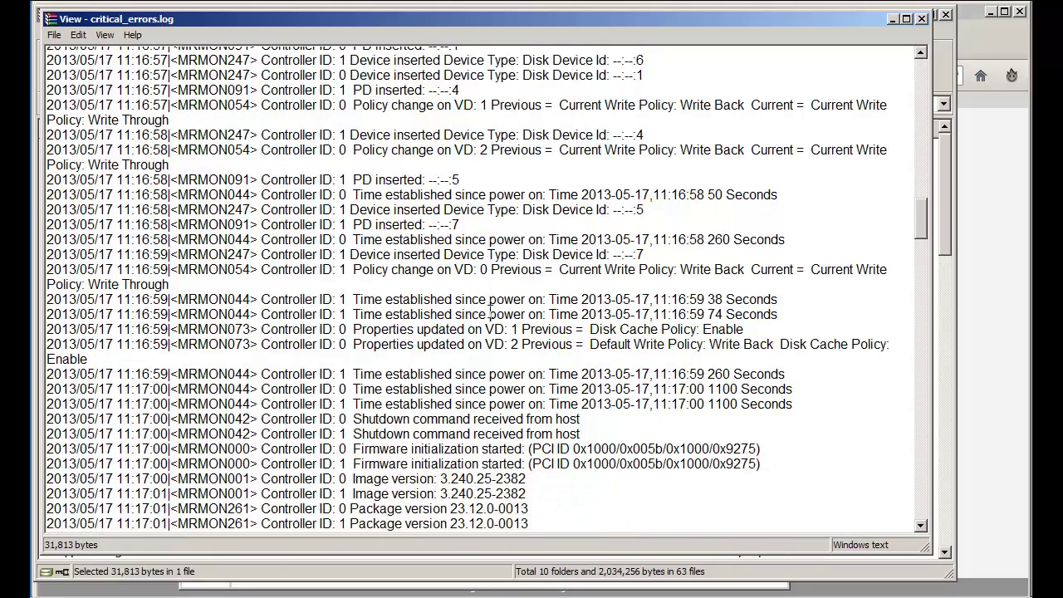
pyautogui.scroll(-3, 490, 310)
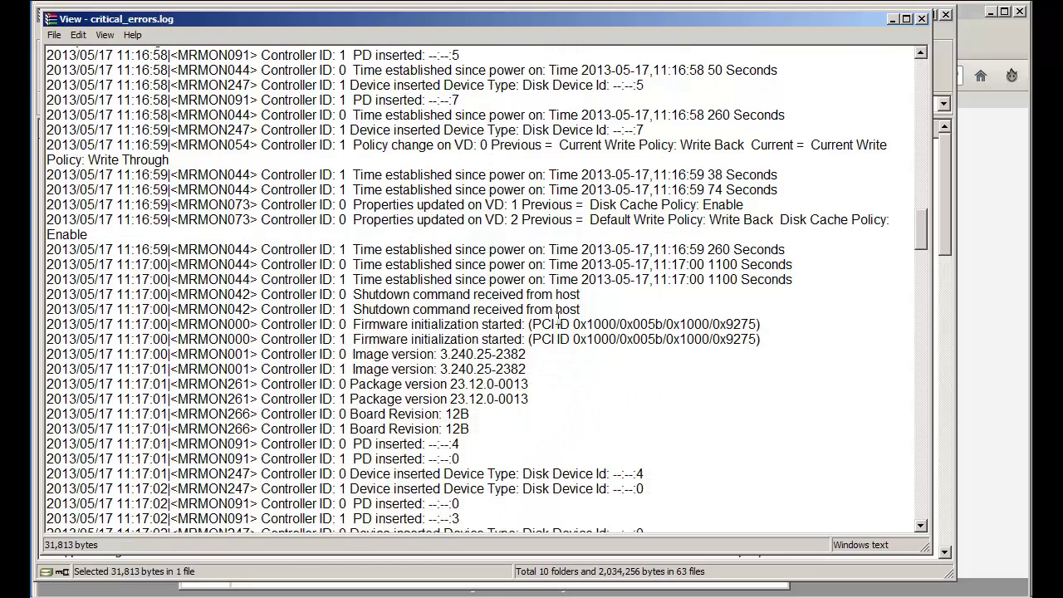
pyautogui.scroll(-2, 560, 317)
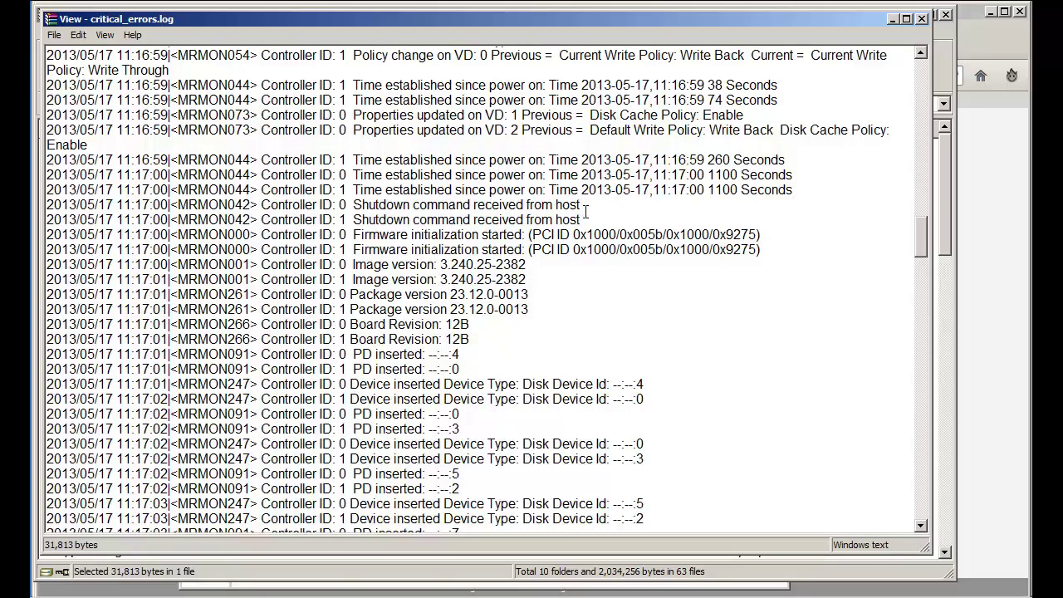
pyautogui.moveTo(583, 218); pyautogui.dragTo(339, 206)
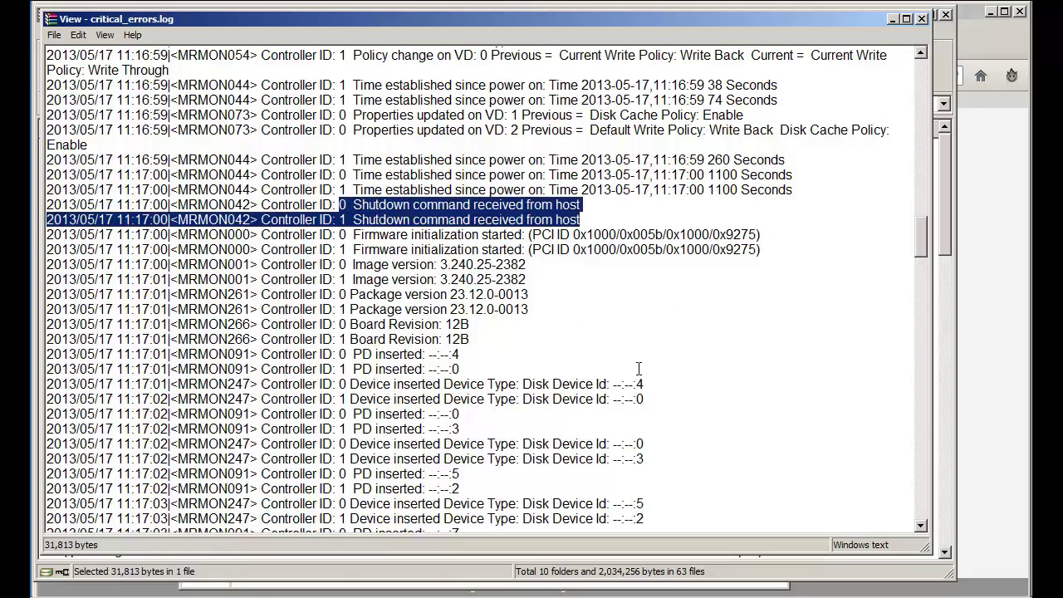
# Step: Examine the remaining critical_errors.log entries for further controller shutdowns and restarts up to the end, and close the file
pyautogui.scroll(-9, 638, 369)
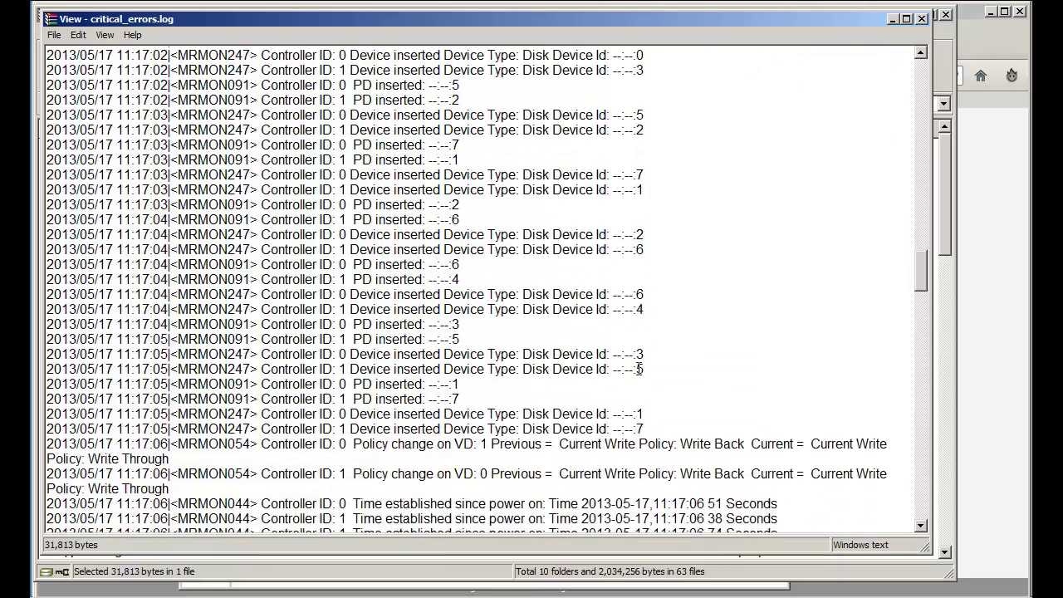
pyautogui.scroll(-10, 639, 368)
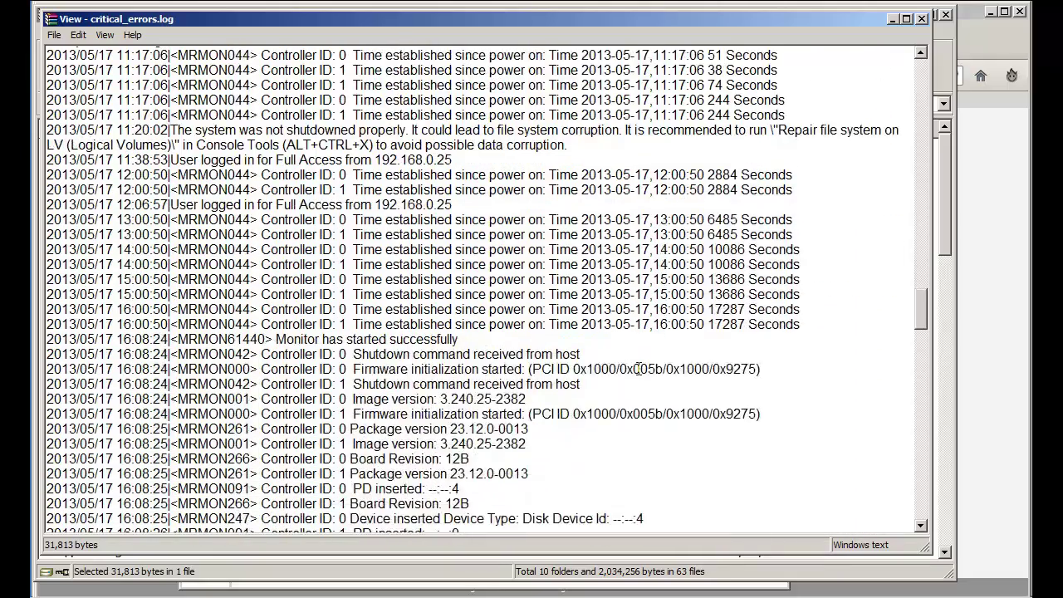
pyautogui.scroll(-2, 639, 369)
pyautogui.scroll(-6, 638, 369)
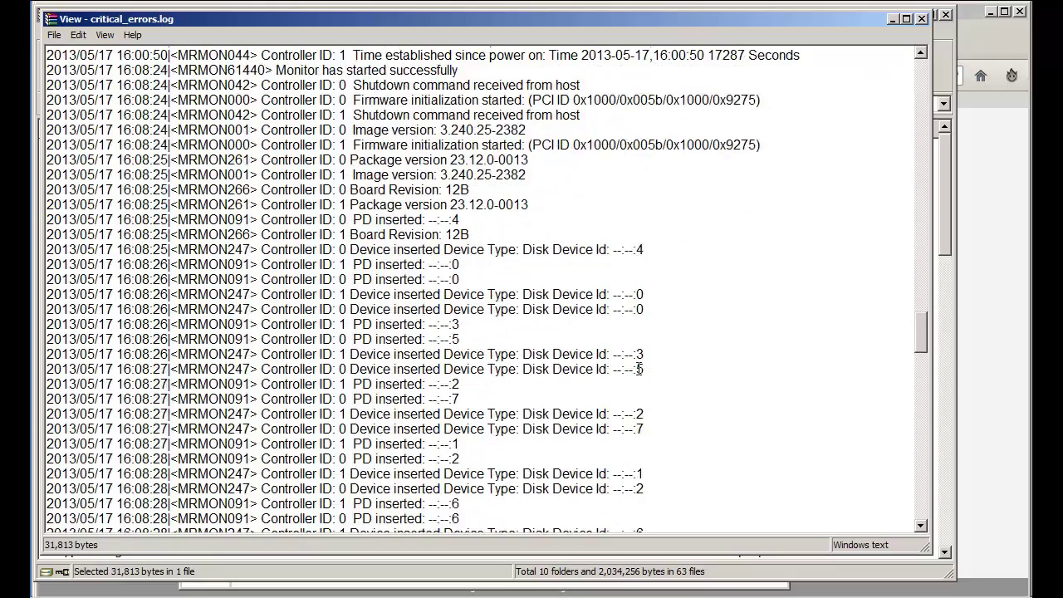
pyautogui.scroll(-3, 639, 369)
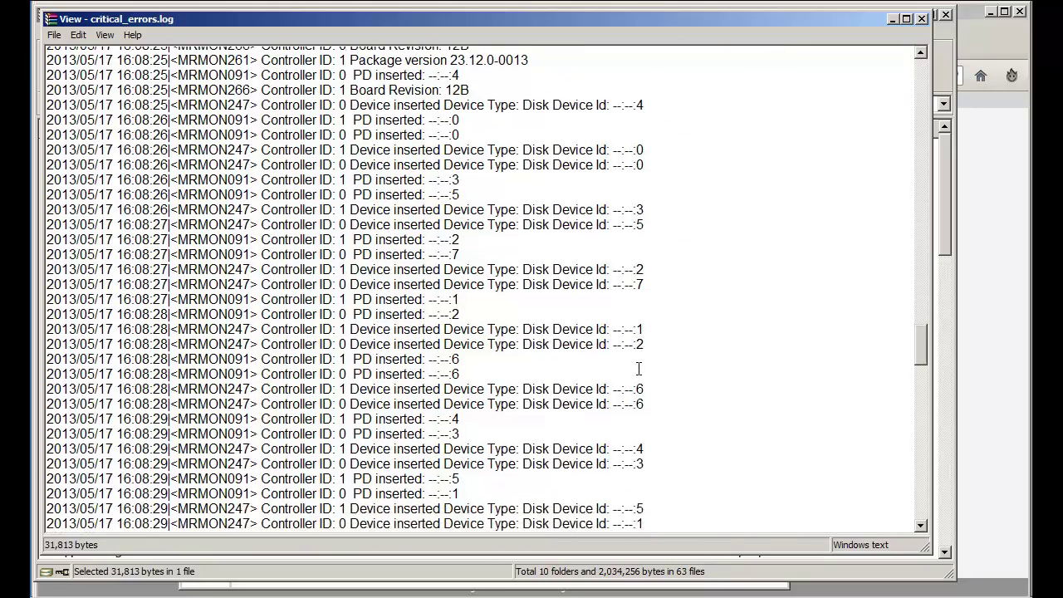
pyautogui.scroll(-4, 639, 369)
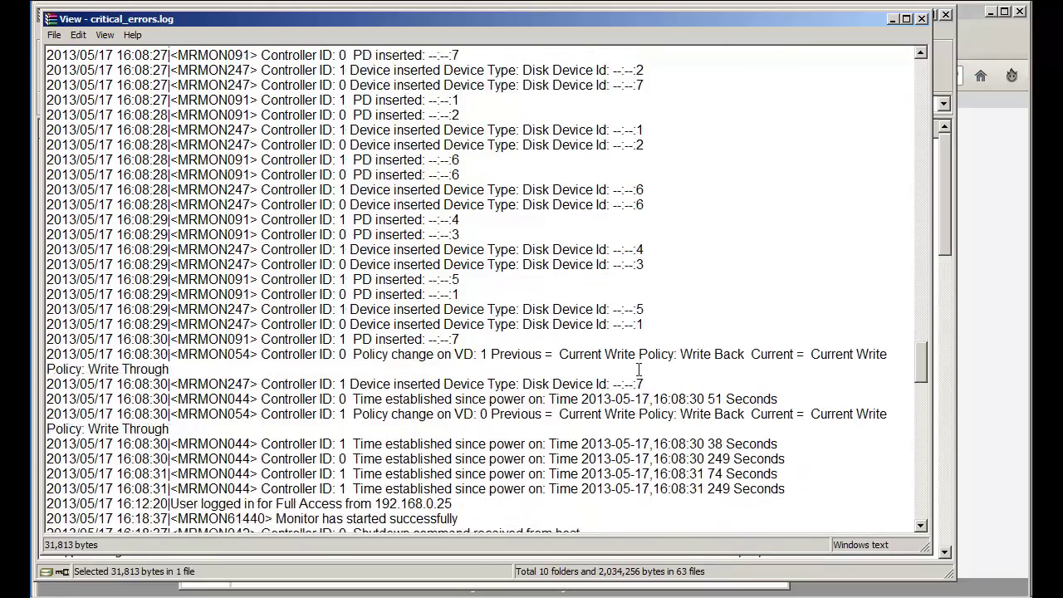
pyautogui.scroll(-2, 639, 369)
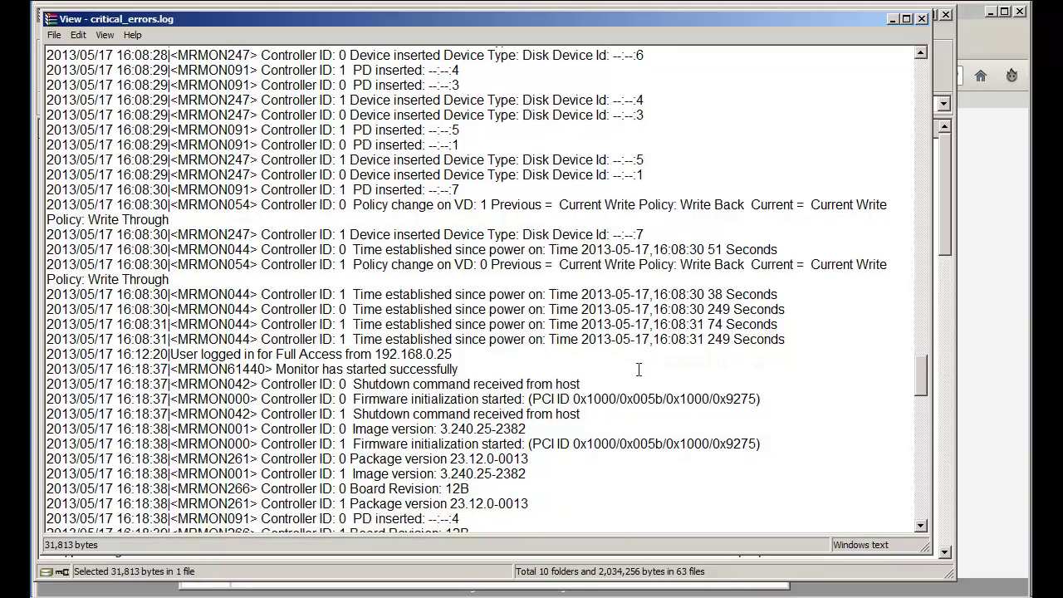
pyautogui.scroll(-8, 639, 369)
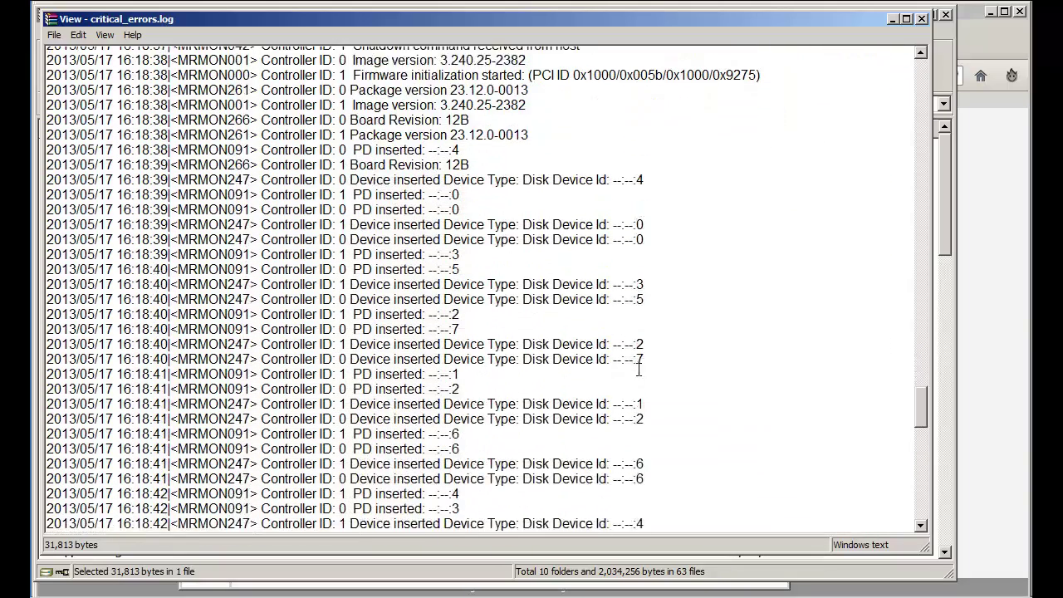
pyautogui.scroll(-7, 639, 369)
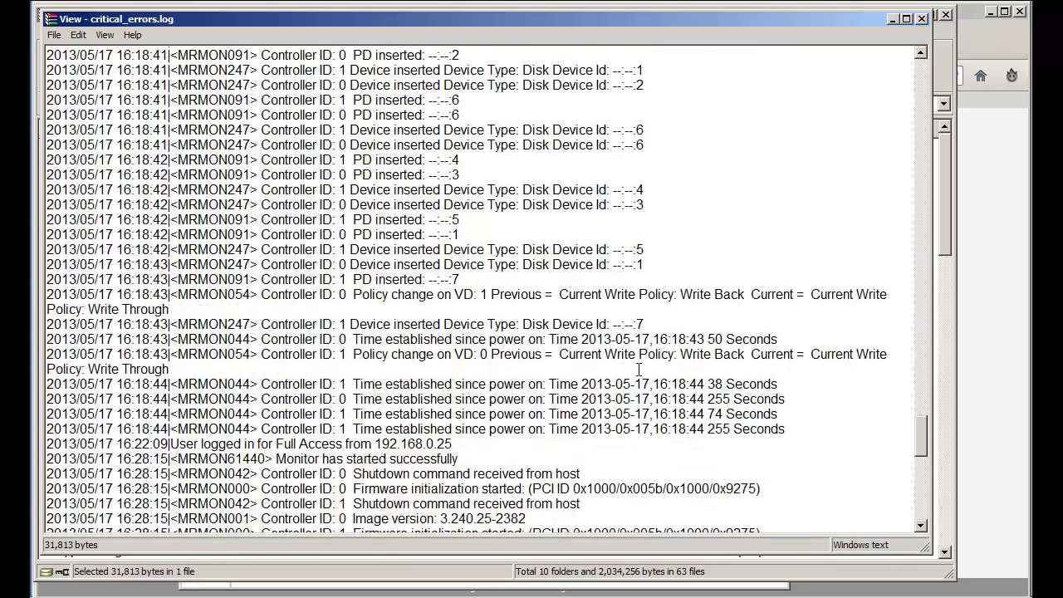
pyautogui.scroll(-5, 638, 369)
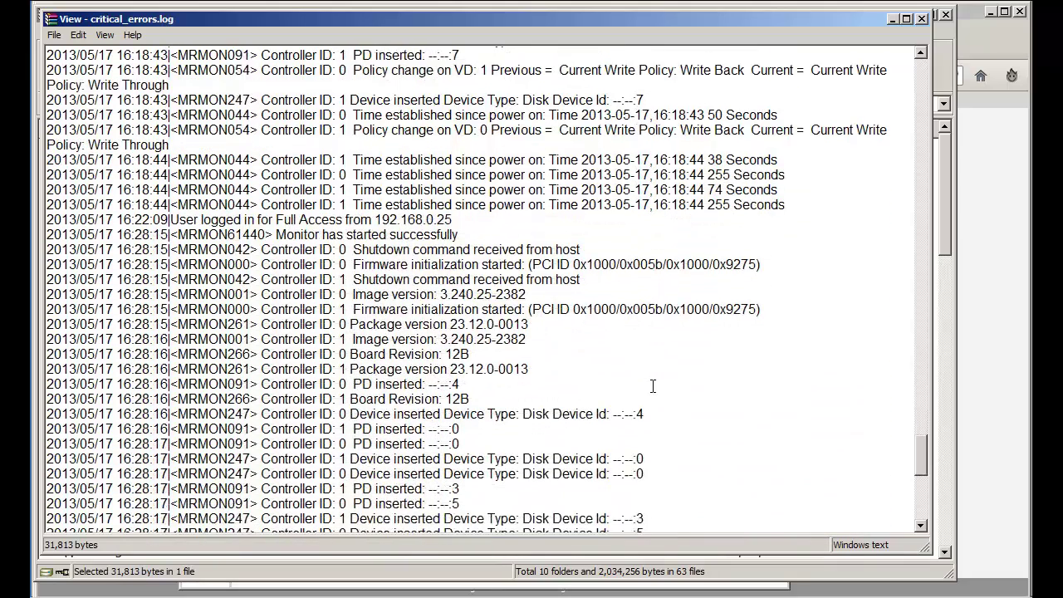
pyautogui.scroll(-8, 653, 385)
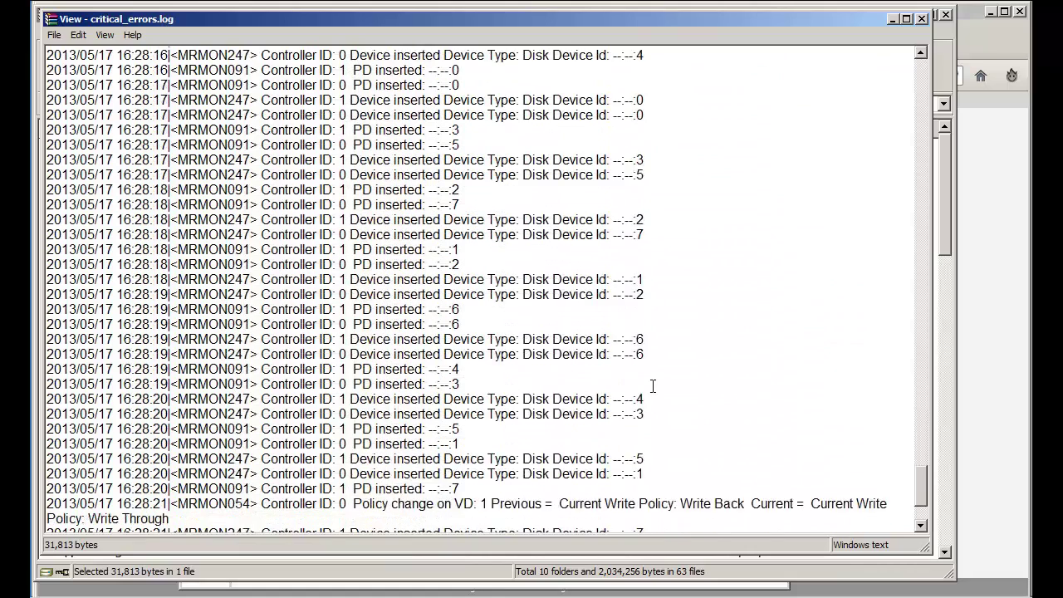
pyautogui.scroll(-3, 653, 385)
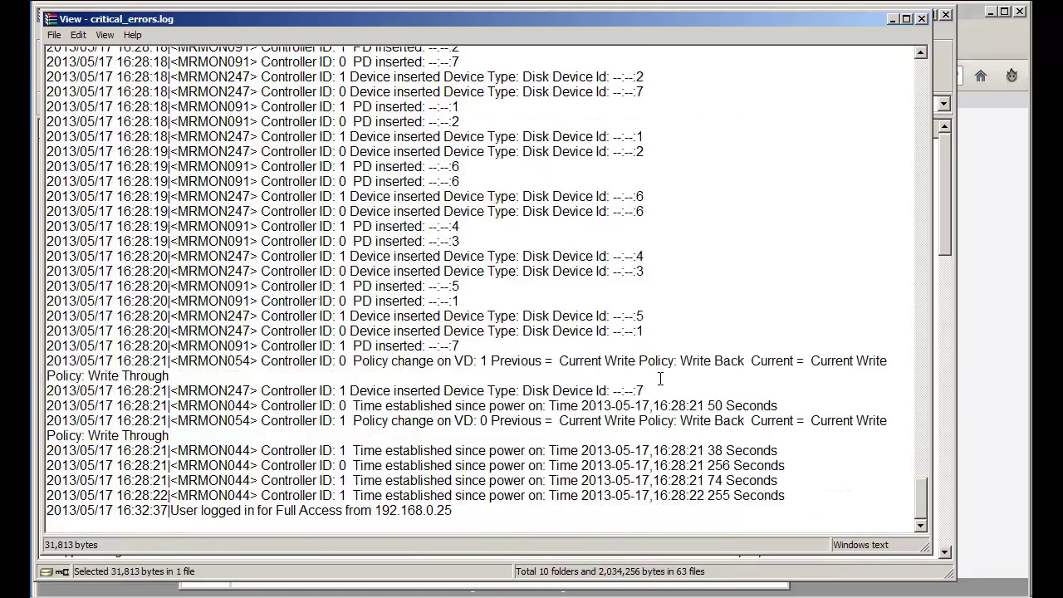
pyautogui.click(921, 19)
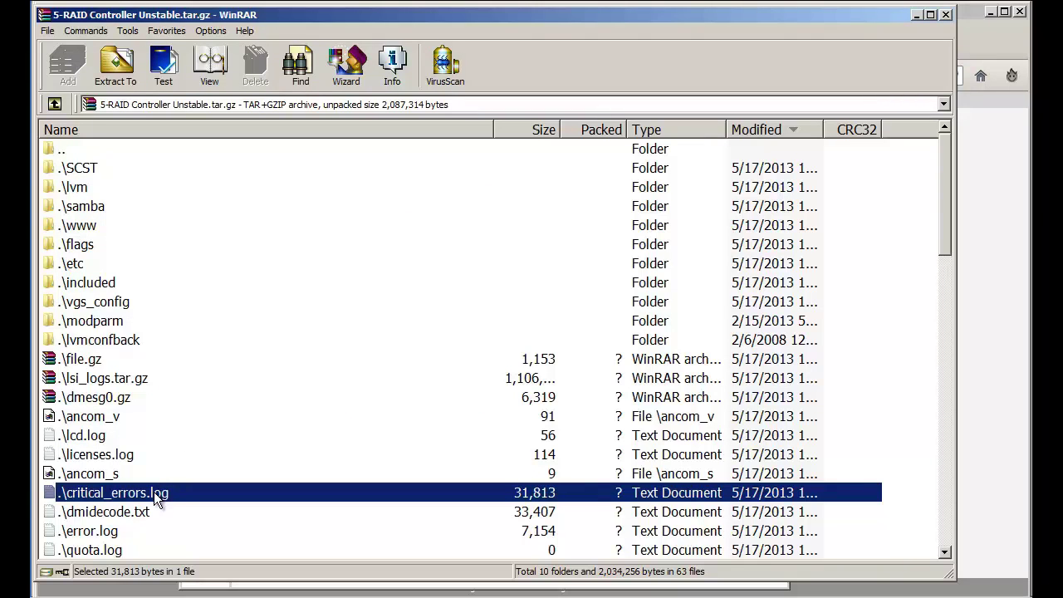
# Step: View dmesg0 inside dmesg0.gz, find the LSI MegaRAID driver entries, and highlight the controller model in the first Direct-Access line
pyautogui.rightClick(103, 399)
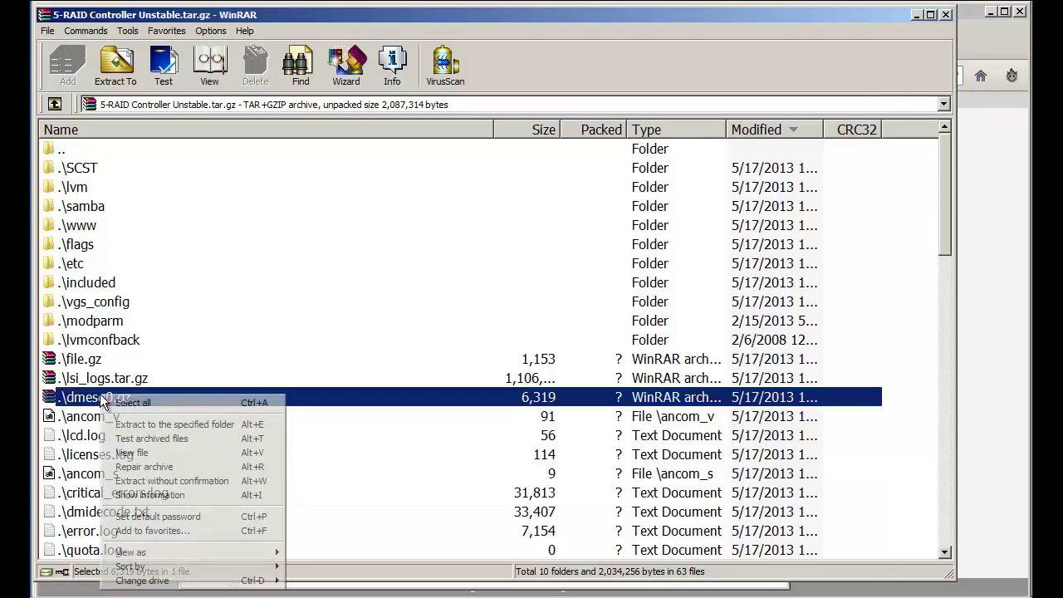
pyautogui.click(156, 455)
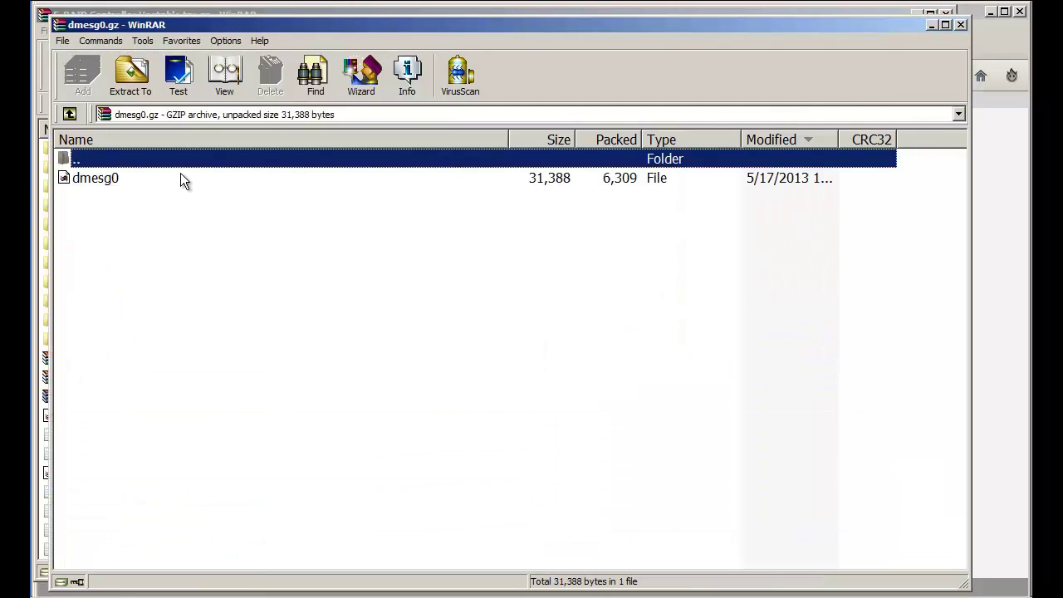
pyautogui.rightClick(122, 178)
pyautogui.click(175, 238)
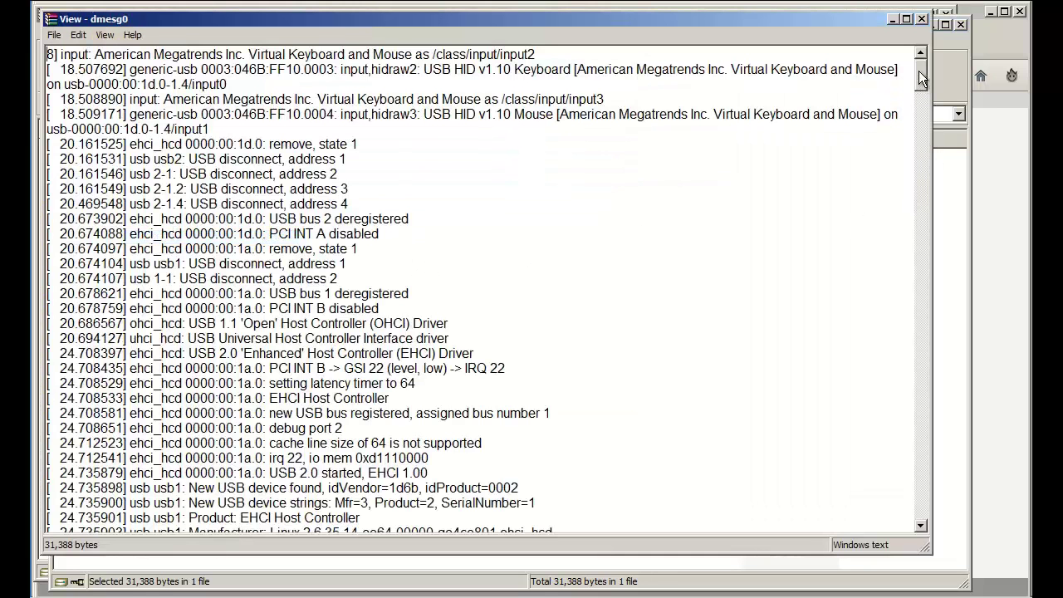
pyautogui.moveTo(919, 71); pyautogui.dragTo(914, 143)
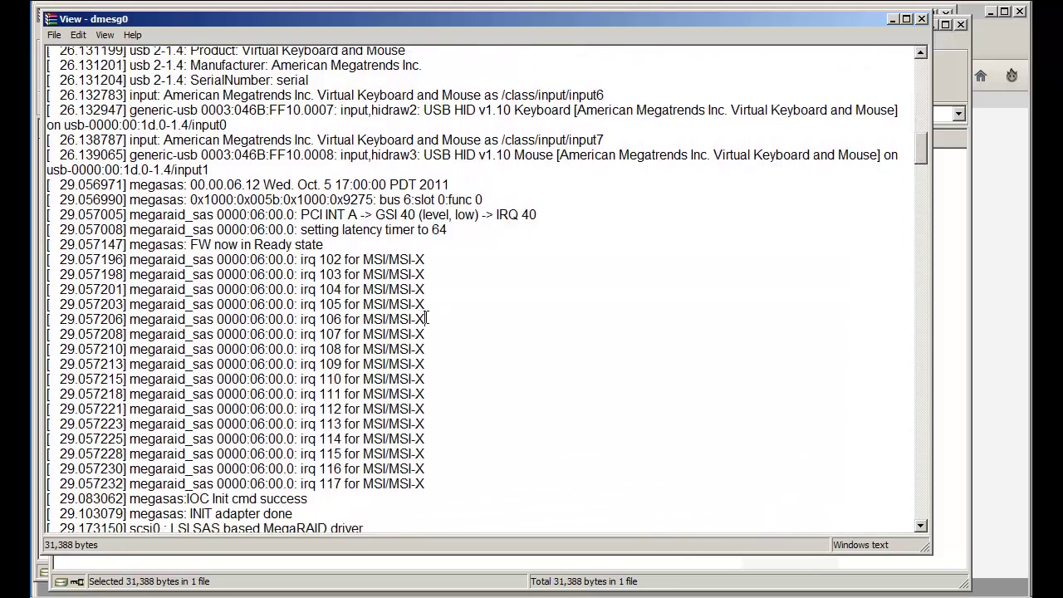
pyautogui.scroll(-4, 426, 318)
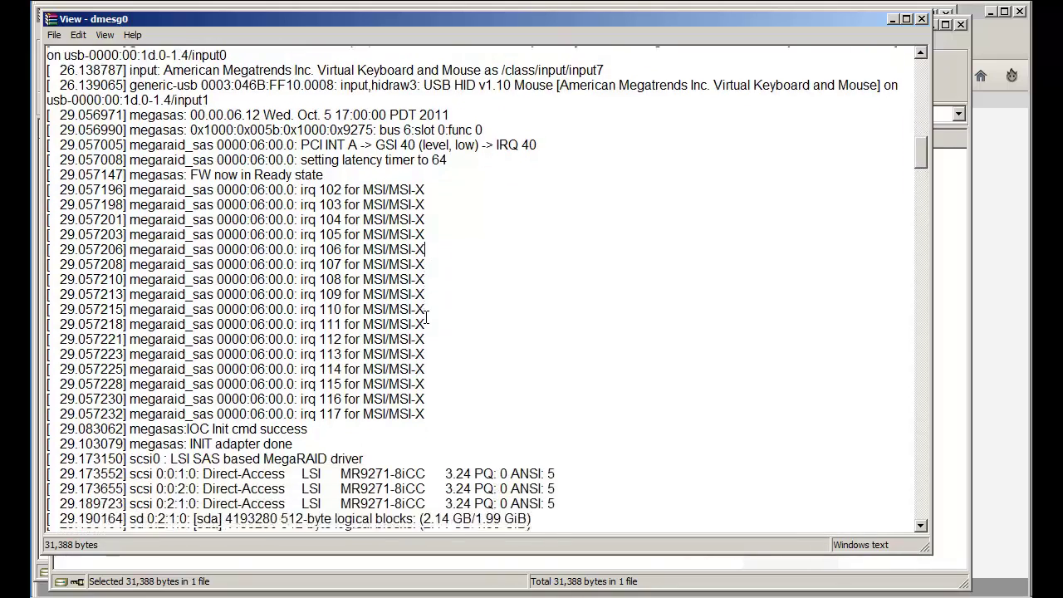
pyautogui.scroll(-1, 426, 318)
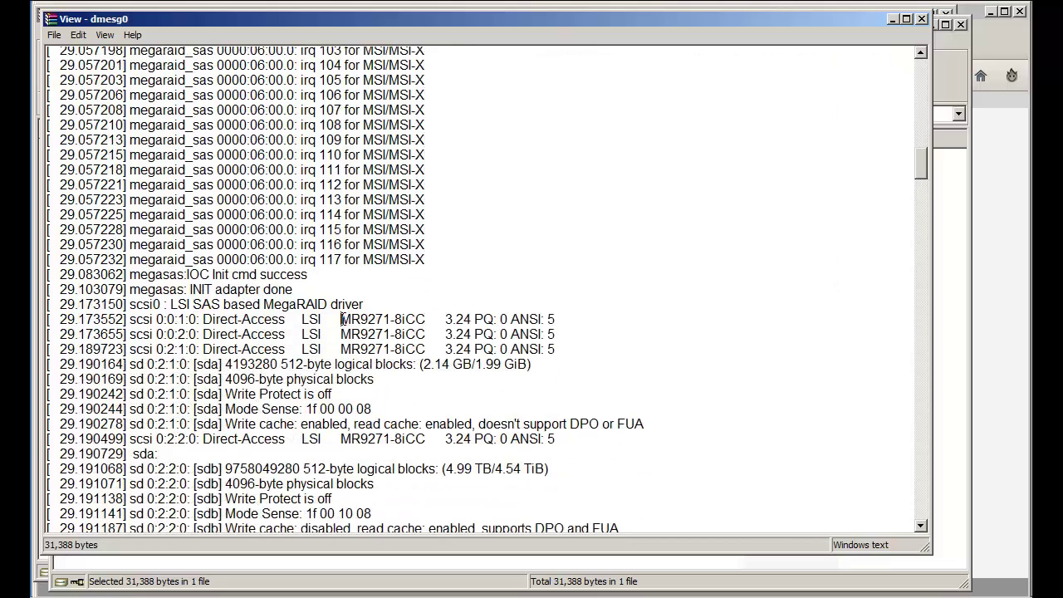
pyautogui.moveTo(342, 319); pyautogui.dragTo(442, 319)
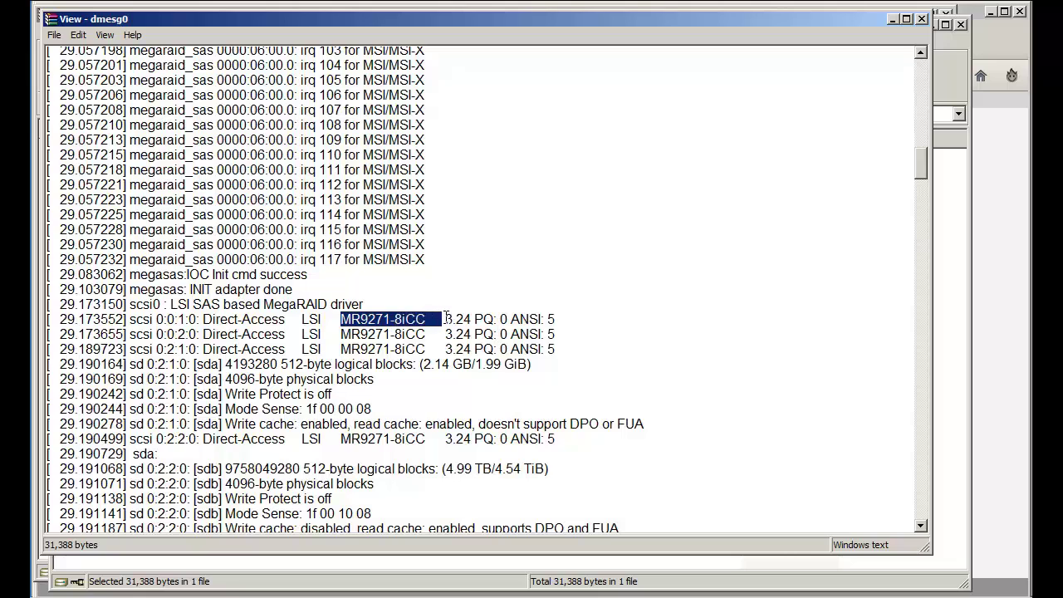
# Step: Highlight the sda device name and its size on the logical blocks line, and clear the selection
pyautogui.scroll(-1, 501, 354)
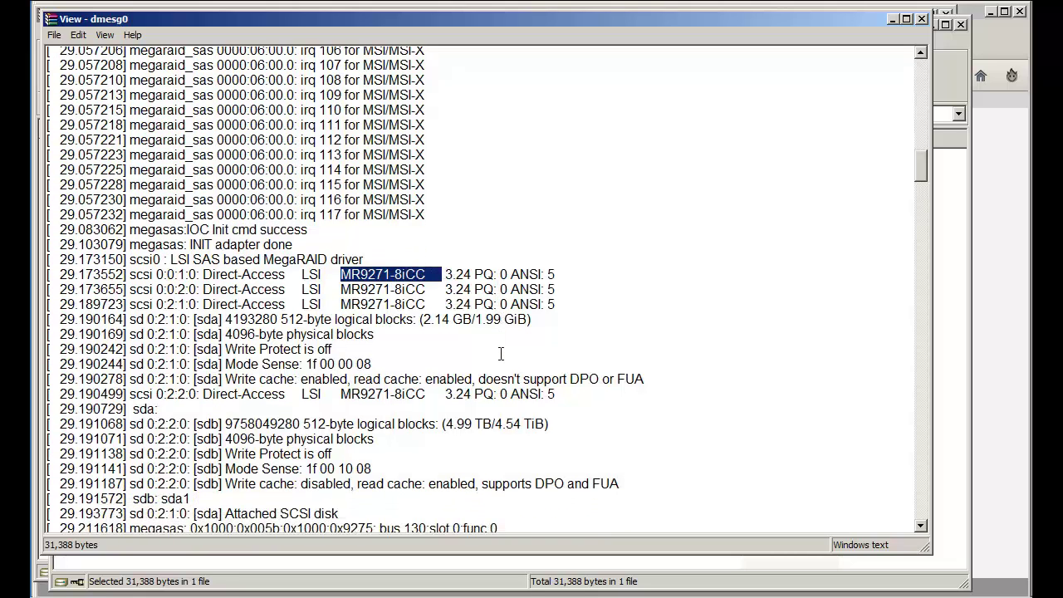
pyautogui.scroll(-1, 501, 354)
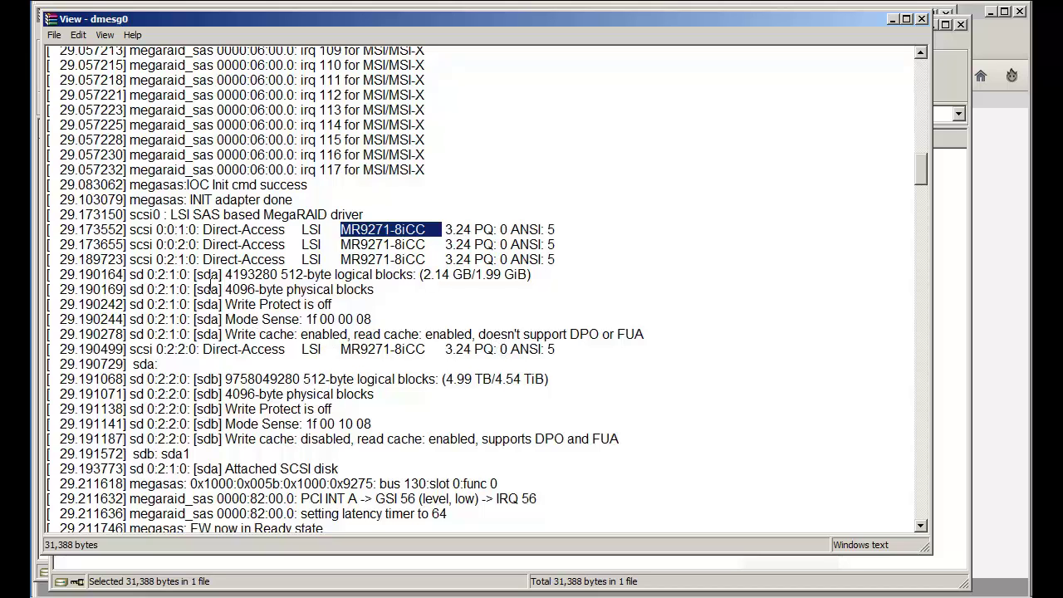
pyautogui.moveTo(197, 275); pyautogui.dragTo(220, 278)
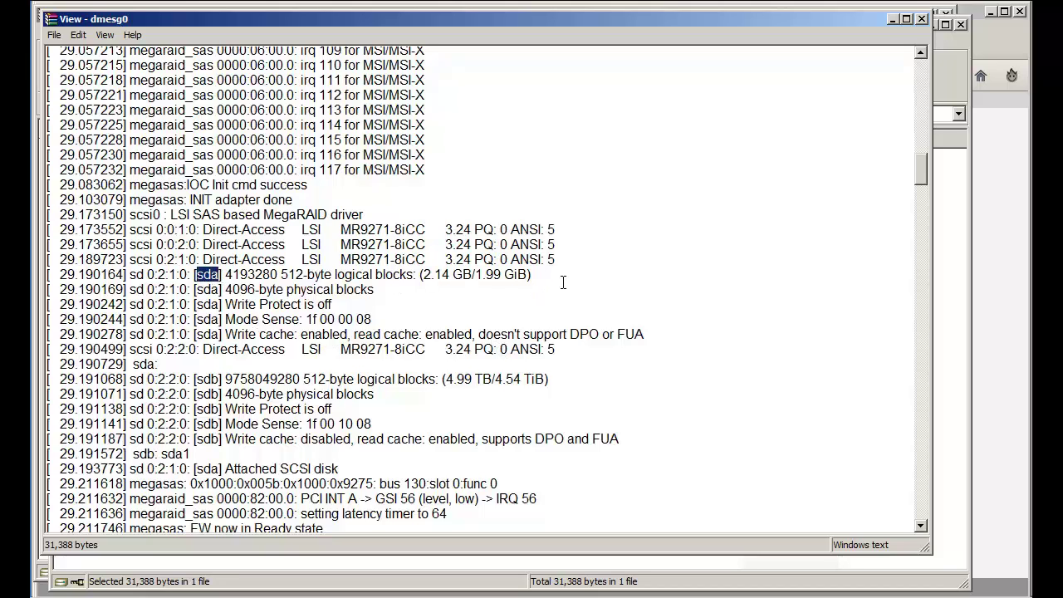
pyautogui.moveTo(532, 275); pyautogui.dragTo(420, 275)
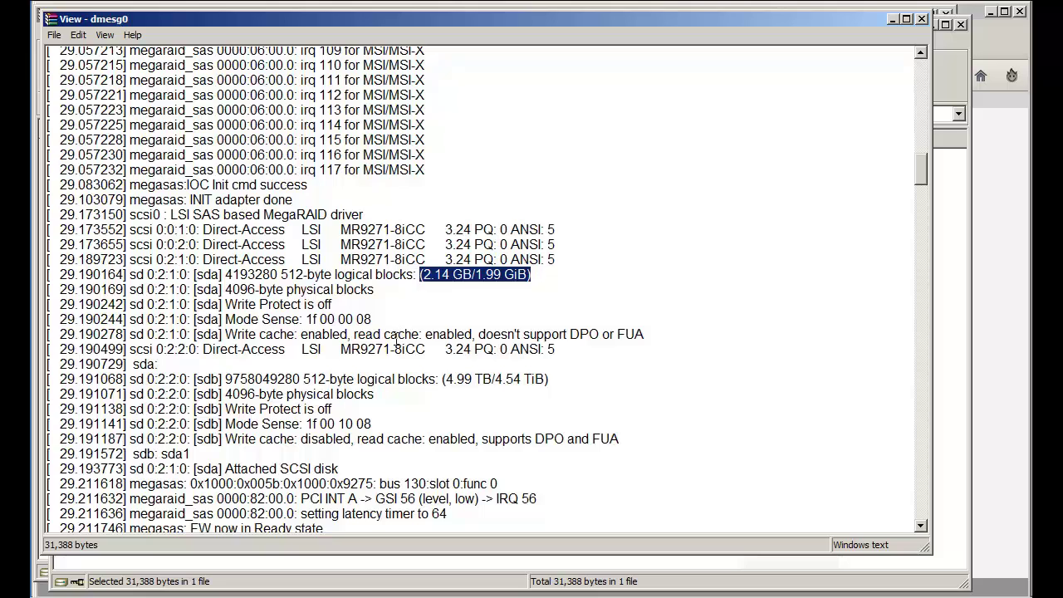
pyautogui.click(397, 337)
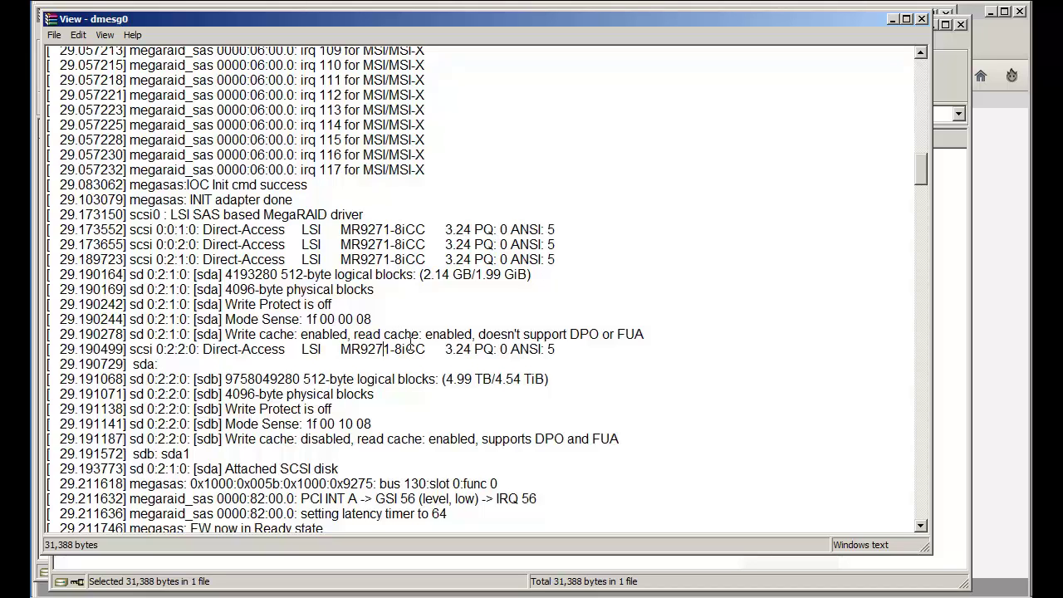
# Step: Examine the sdb entries and highlight the write cache status on the sdb Write cache line
pyautogui.scroll(-1, 409, 342)
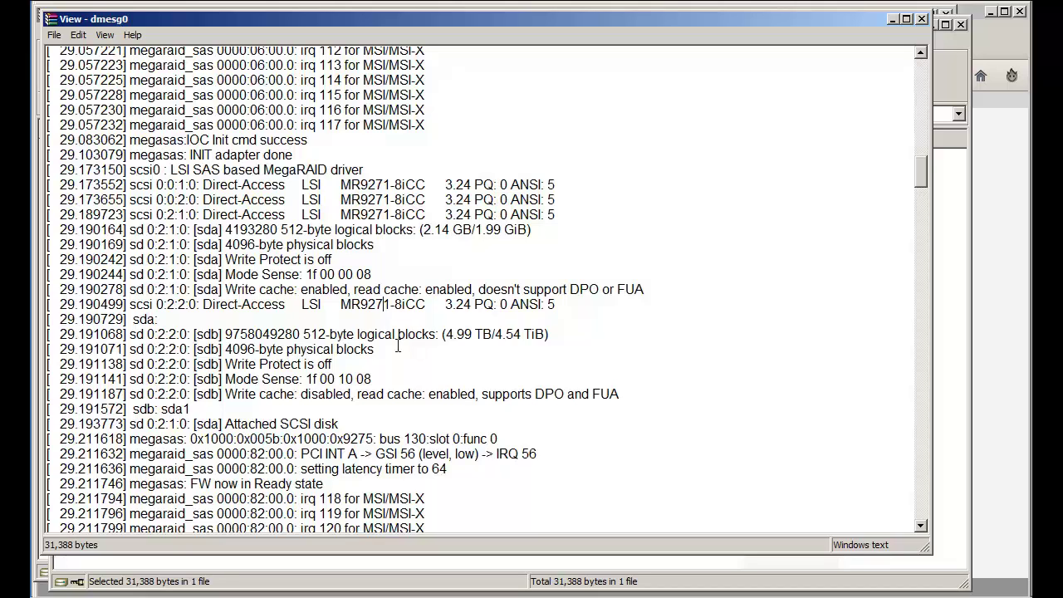
pyautogui.scroll(-1, 398, 346)
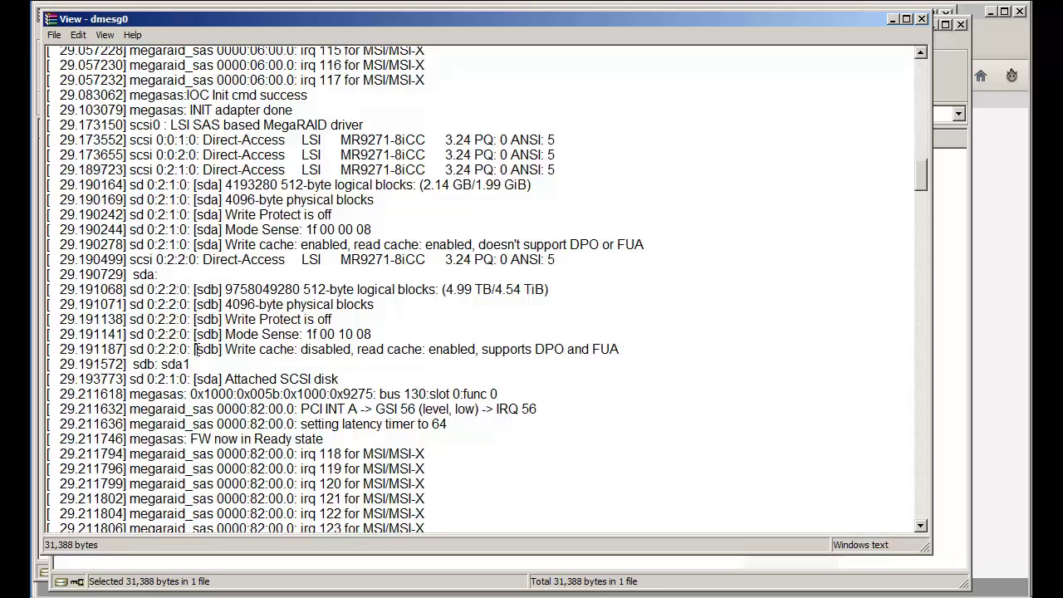
pyautogui.moveTo(196, 349); pyautogui.dragTo(359, 354)
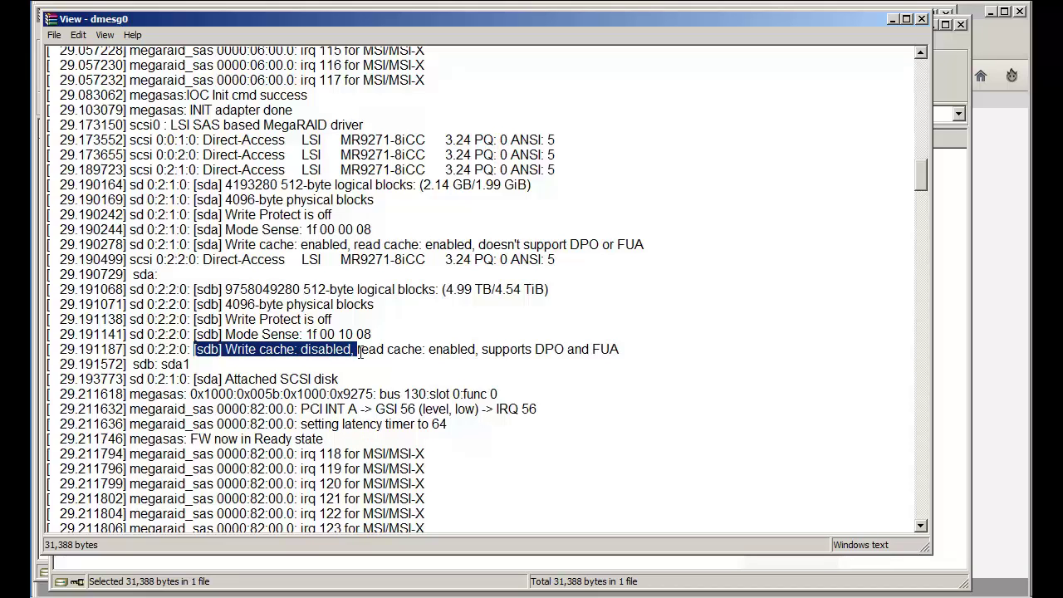
pyautogui.click(351, 373)
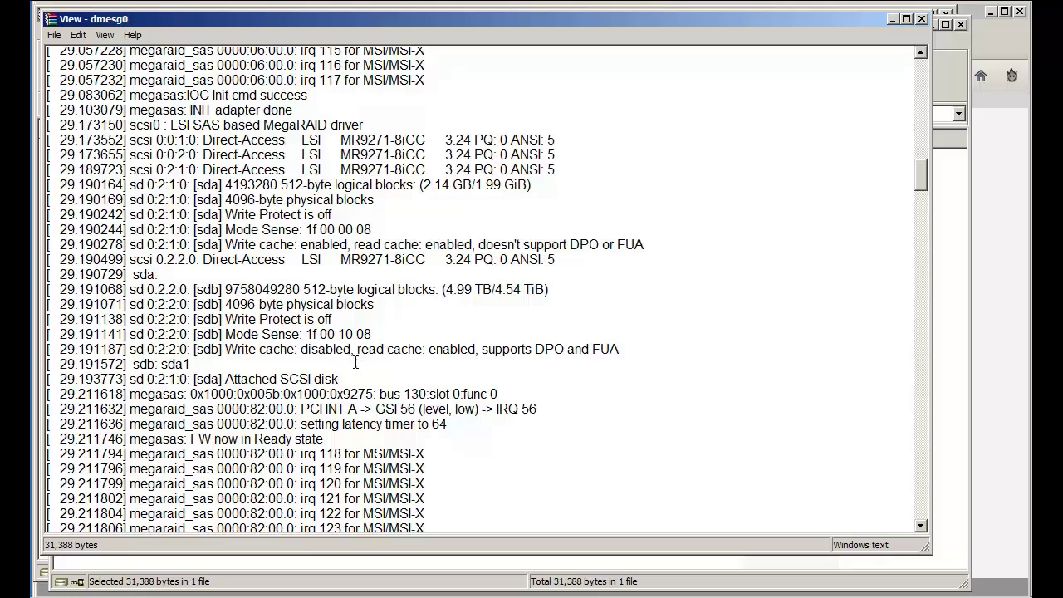
pyautogui.doubleClick(347, 349)
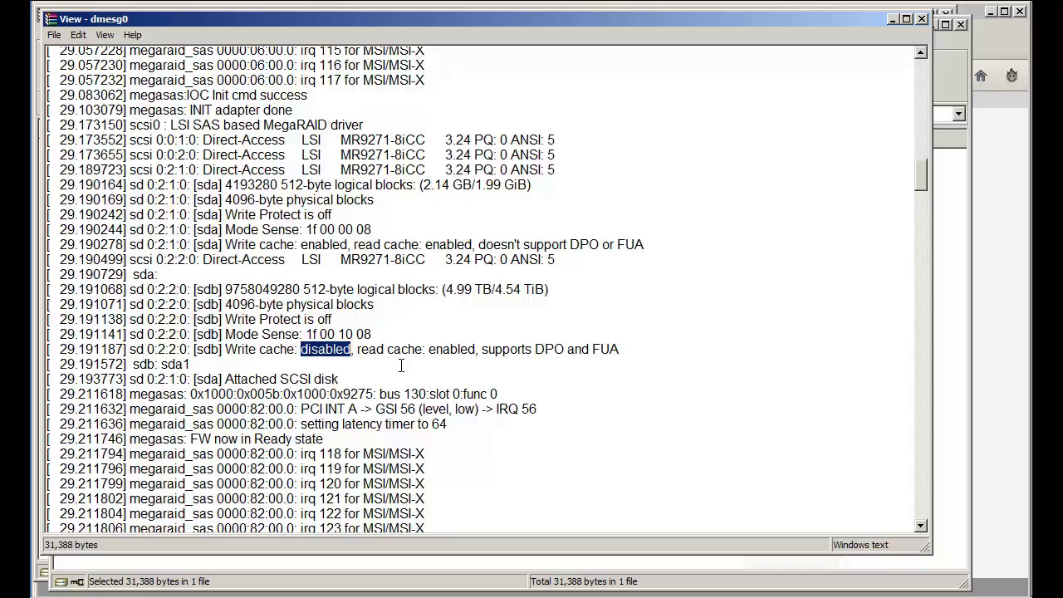
# Step: Review the second MegaRAID controller's entries and highlight the sdc label on its Mode Sense line
pyautogui.scroll(-7, 401, 366)
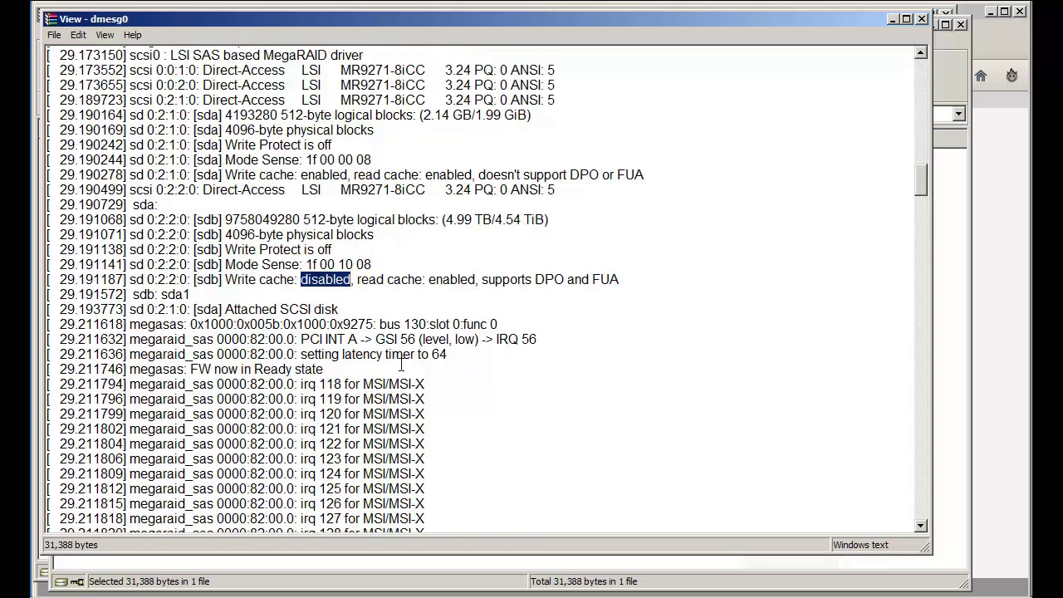
pyautogui.scroll(-5, 403, 366)
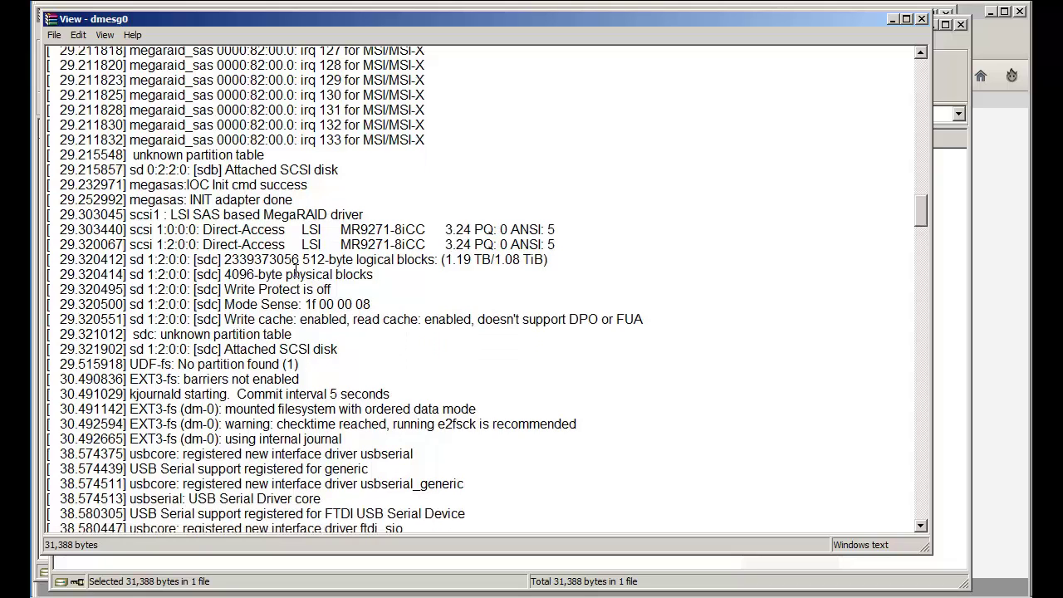
pyautogui.scroll(-1, 296, 272)
pyautogui.moveTo(202, 259); pyautogui.dragTo(226, 260)
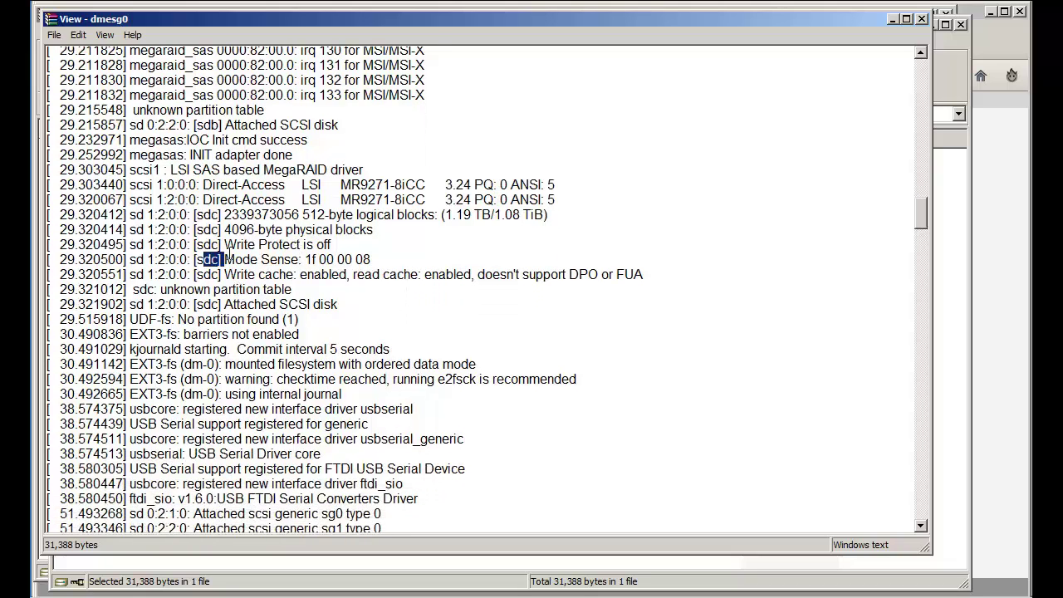
# Step: Examine the igb network entries, and highlight the Intel 10 Gigabit PCI Express driver name and its version number
pyautogui.scroll(-13, 346, 336)
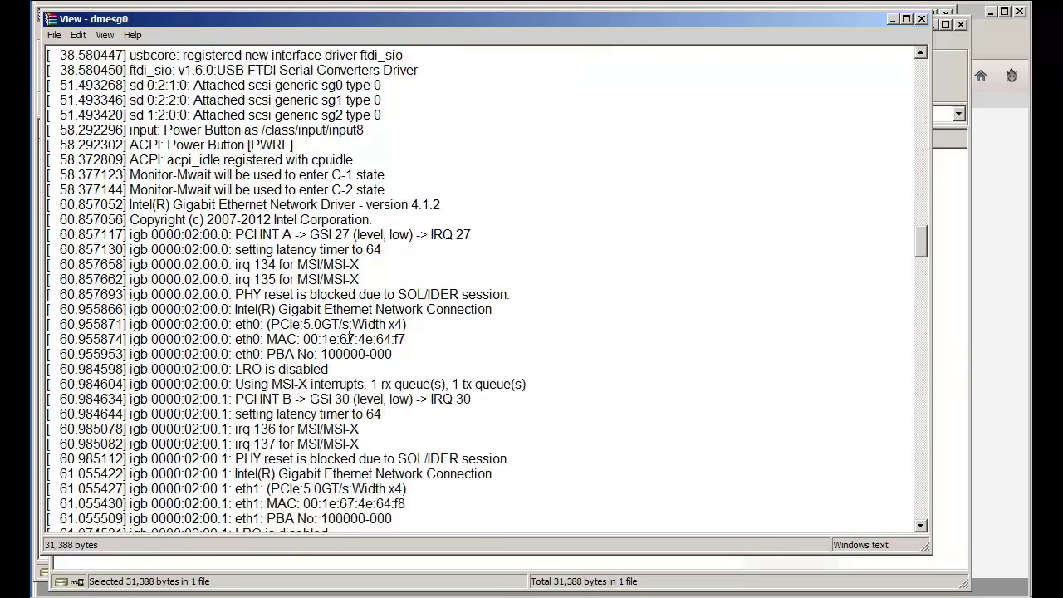
pyautogui.scroll(-8, 349, 336)
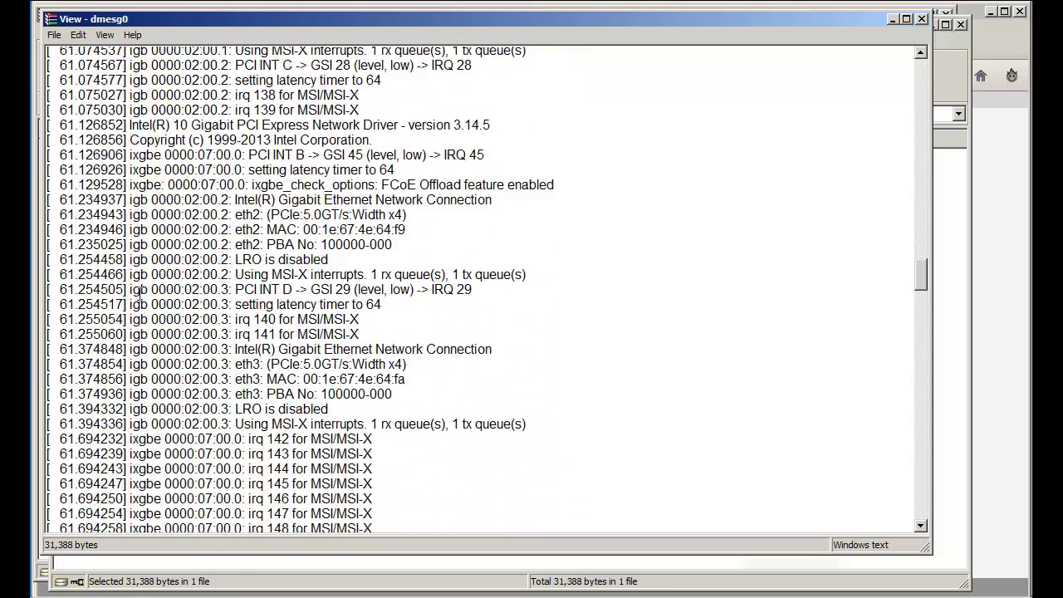
pyautogui.doubleClick(132, 289)
pyautogui.click(134, 125)
pyautogui.moveTo(135, 124); pyautogui.dragTo(292, 126)
pyautogui.click(509, 125)
pyautogui.moveTo(509, 124); pyautogui.dragTo(455, 124)
pyautogui.click(523, 184)
# Step: Examine the remaining ixgbe entries through to the end of dmesg0, and close the file and the dmesg0.gz archive
pyautogui.scroll(-6, 514, 199)
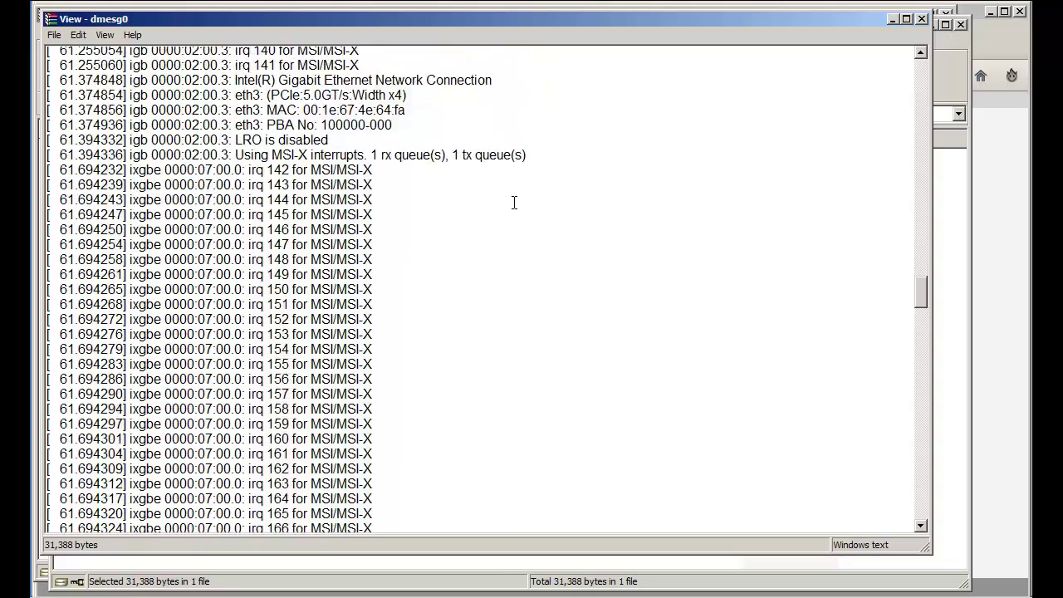
pyautogui.scroll(-18, 515, 202)
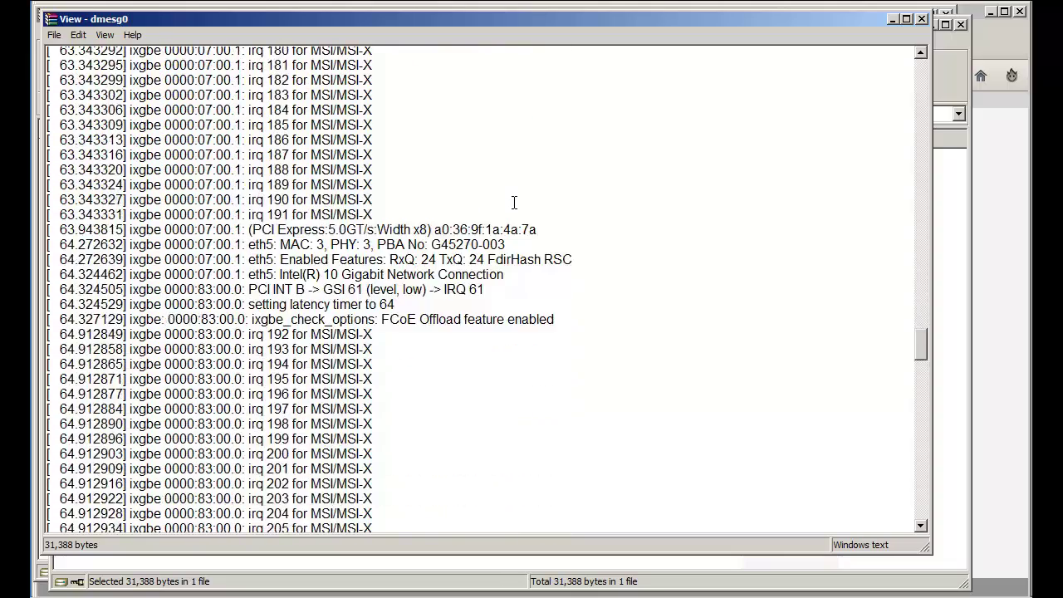
pyautogui.scroll(-14, 514, 202)
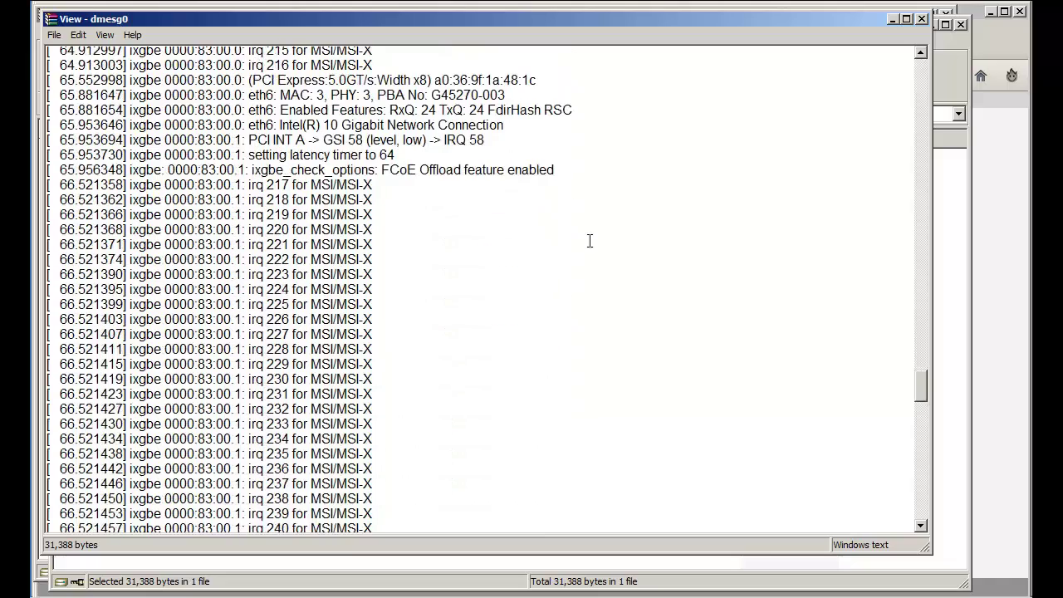
pyautogui.moveTo(923, 392); pyautogui.dragTo(926, 494)
pyautogui.click(922, 19)
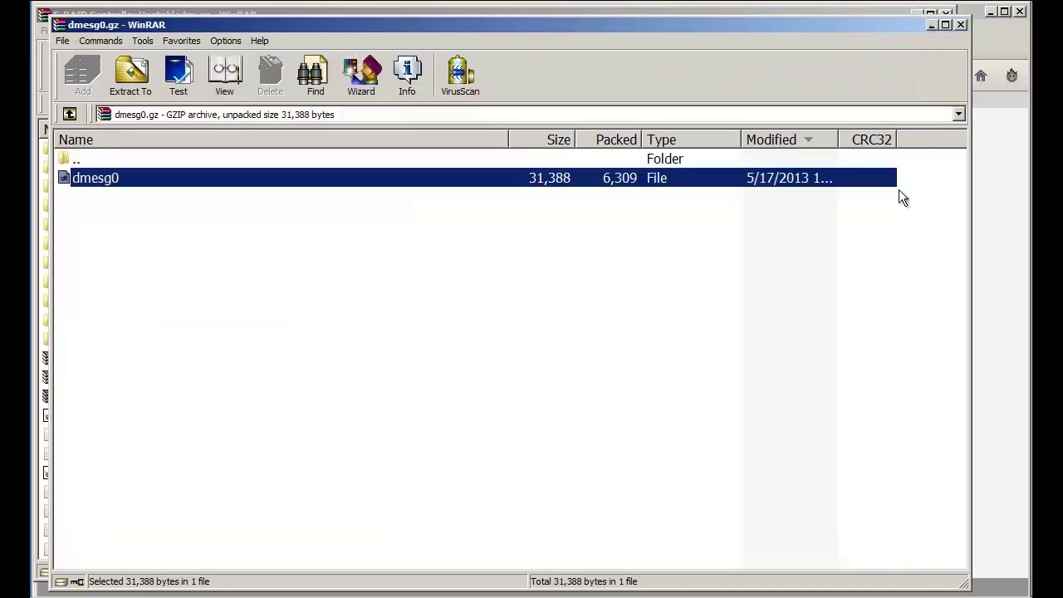
pyautogui.click(961, 26)
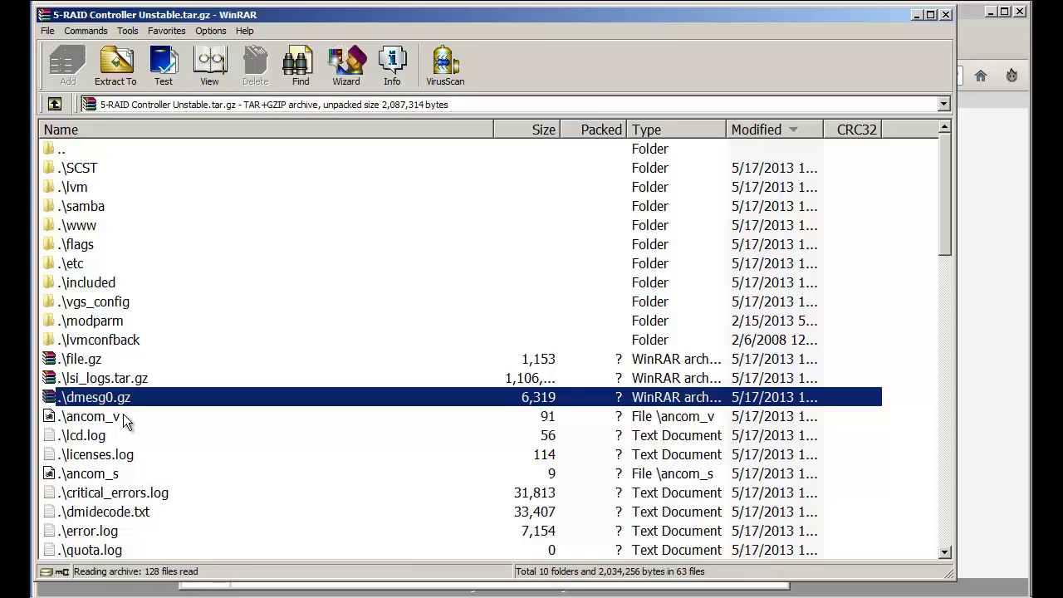
# Step: Open lsi_logs.tar.gz from the case archive and examine the files in its MegaRAID folder
pyautogui.click(99, 382)
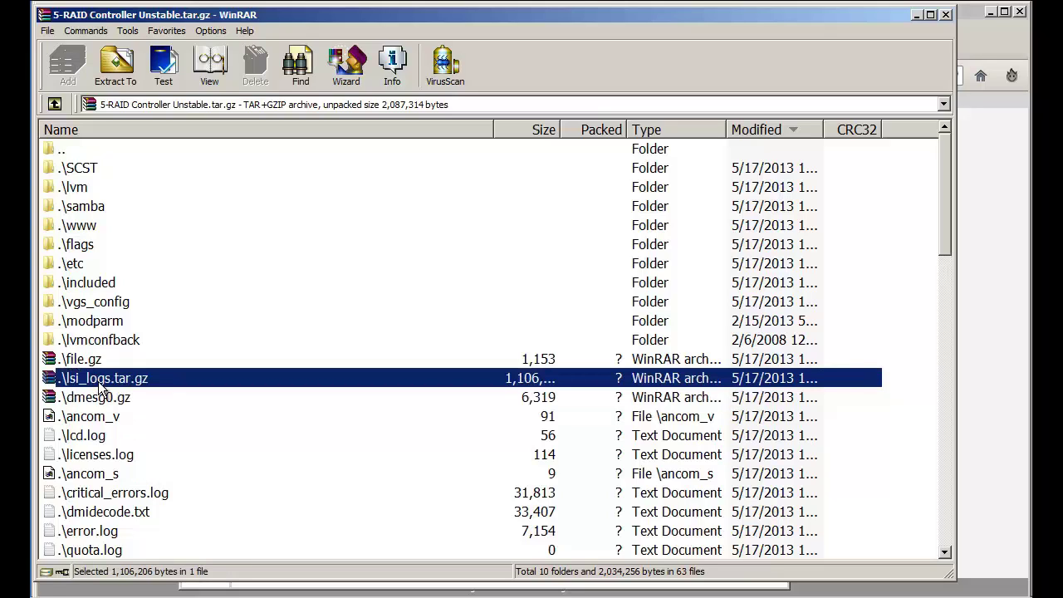
pyautogui.rightClick(99, 384)
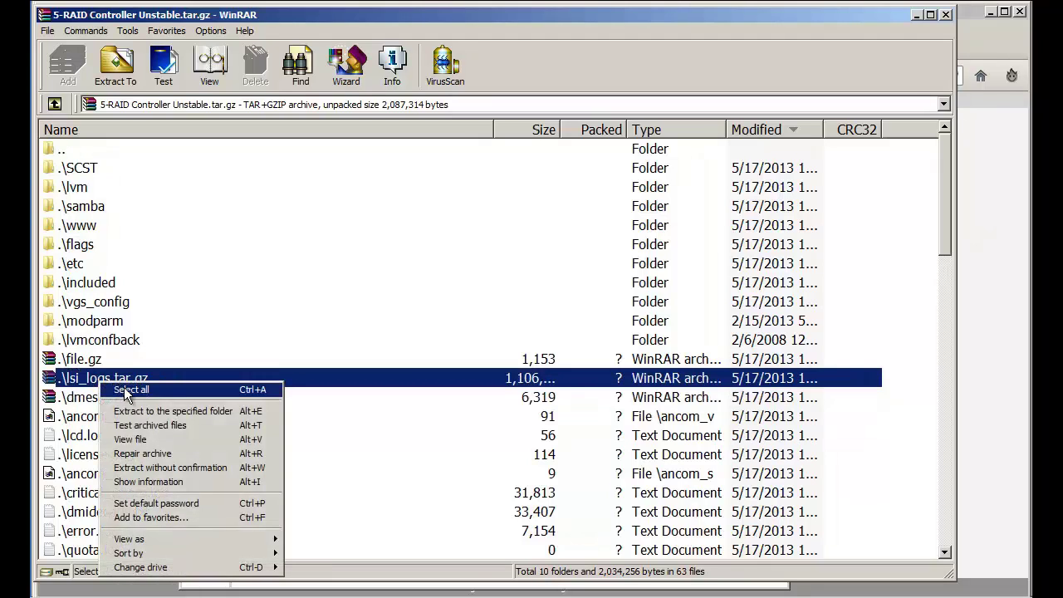
pyautogui.click(146, 439)
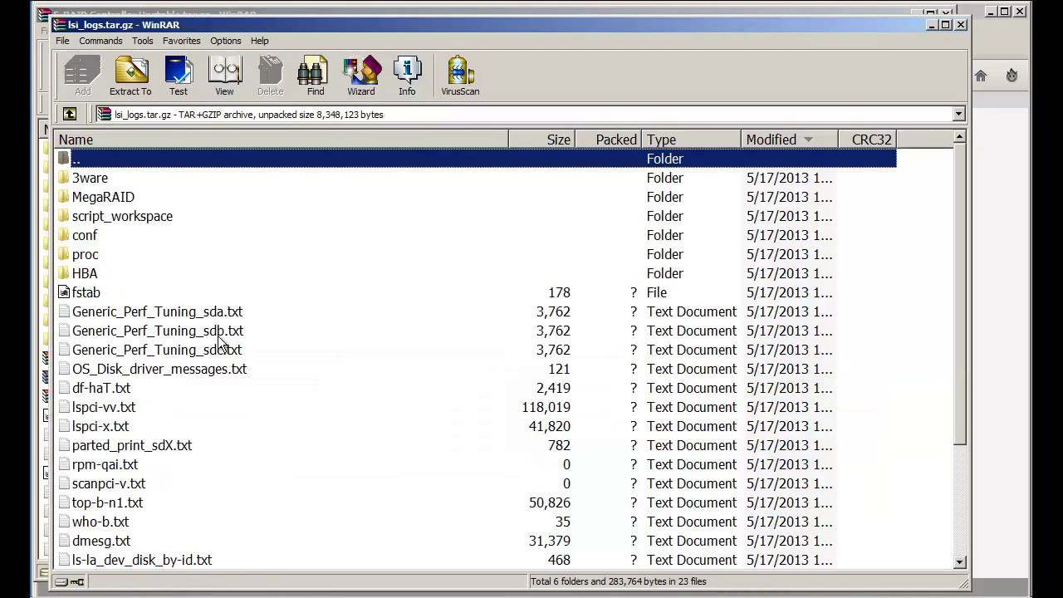
pyautogui.doubleClick(103, 202)
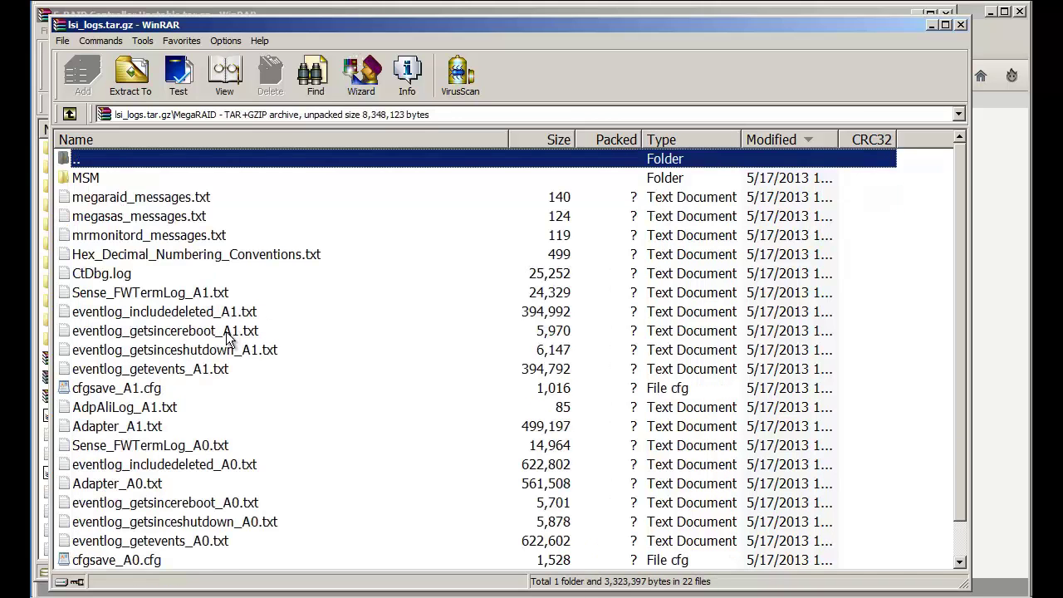
pyautogui.scroll(-1, 230, 348)
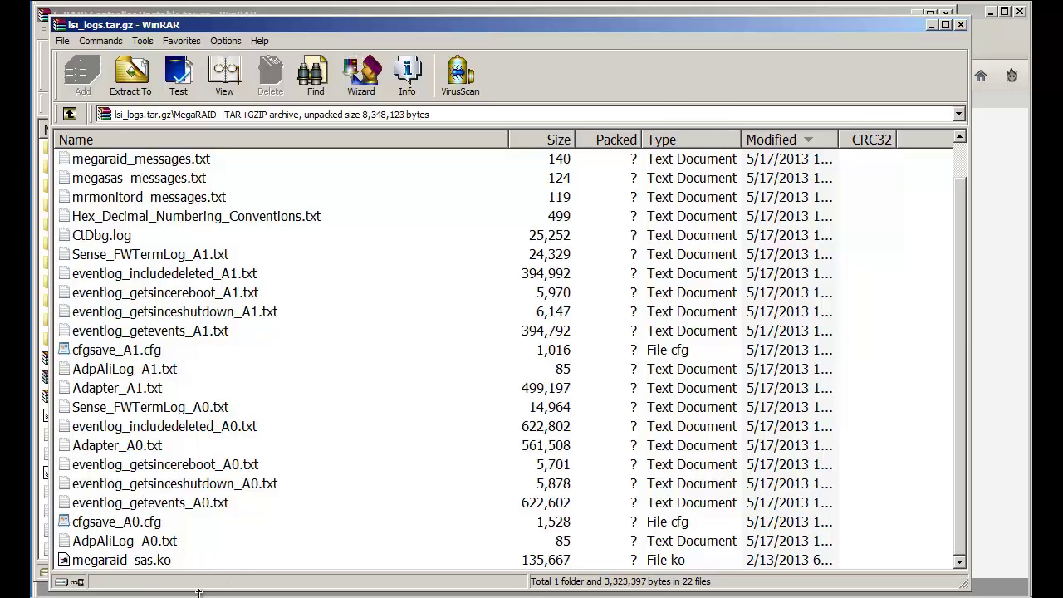
# Step: Switch to the Data Storage Software V7 page in Firefox and open the Hardware RAID setup
pyautogui.hotkey('alt', 'Tab')
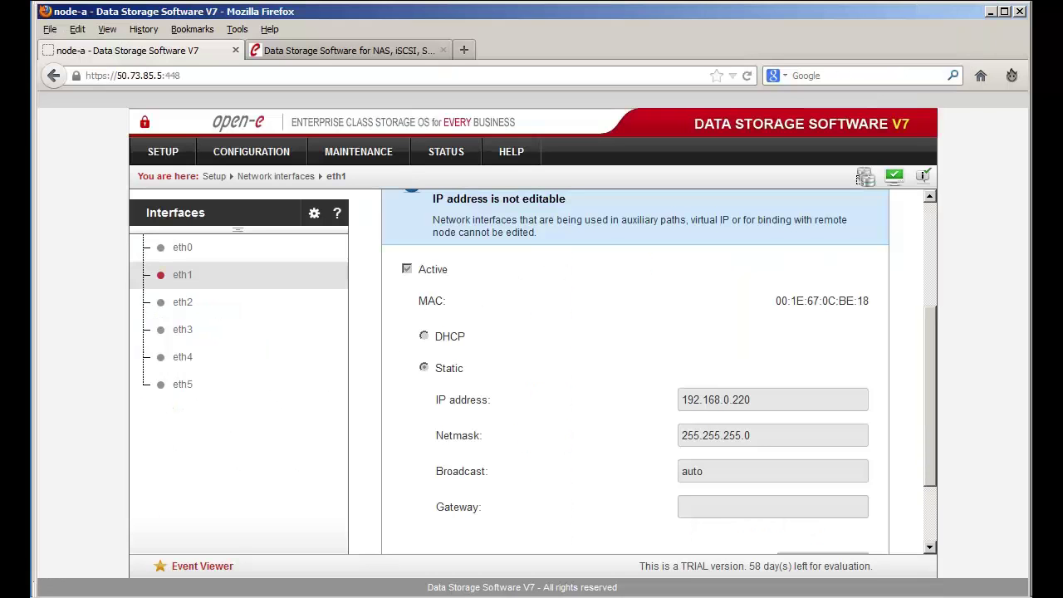
pyautogui.click(153, 159)
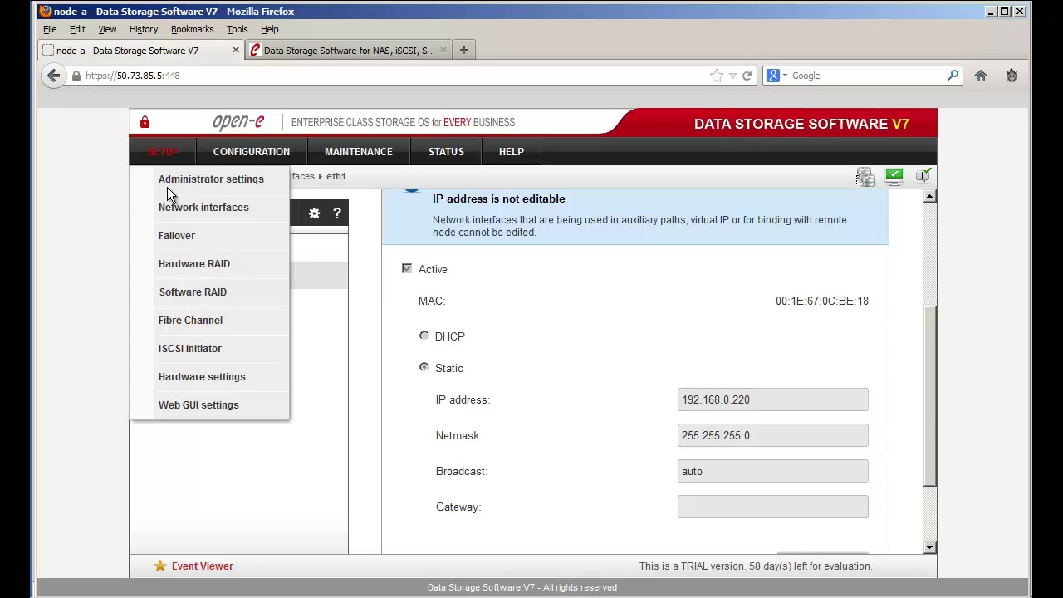
pyautogui.click(205, 269)
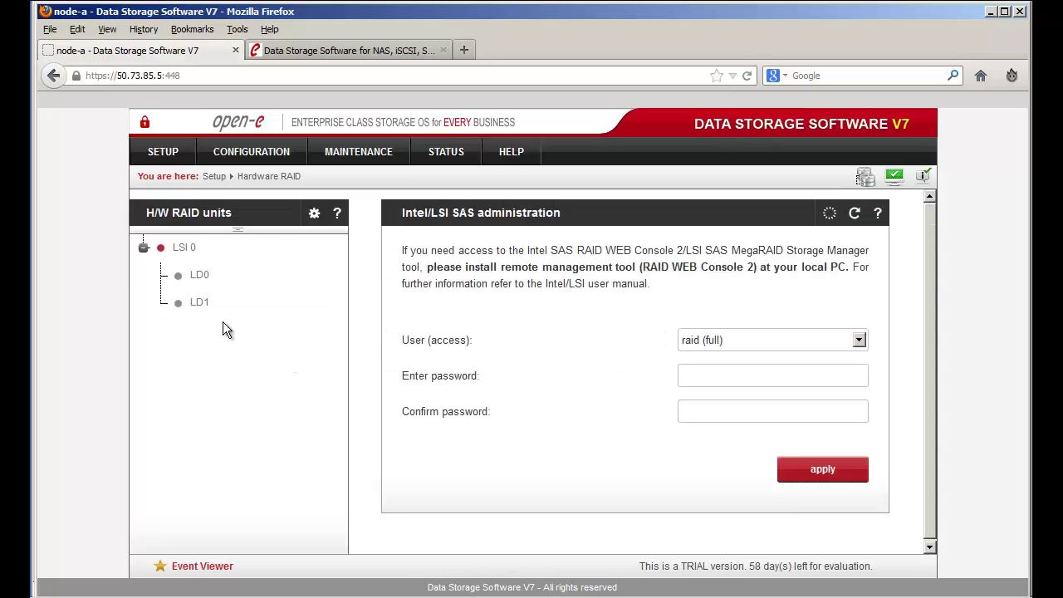
# Step: Examine logical disk LD0's configuration, including the Default Write Policy options, and its Hardware RAID info
pyautogui.click(199, 274)
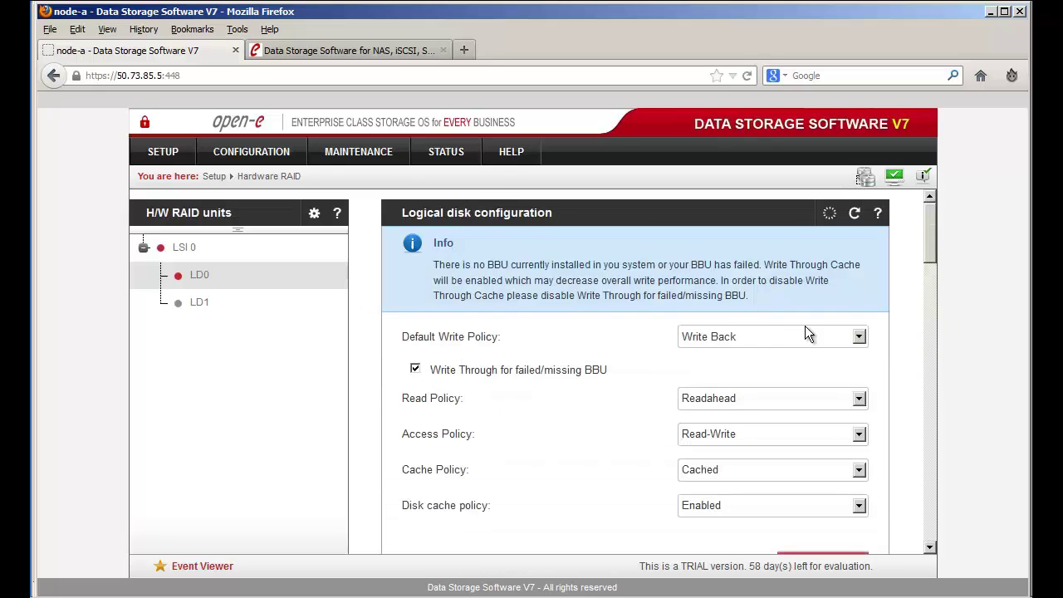
pyautogui.scroll(-2, 935, 249)
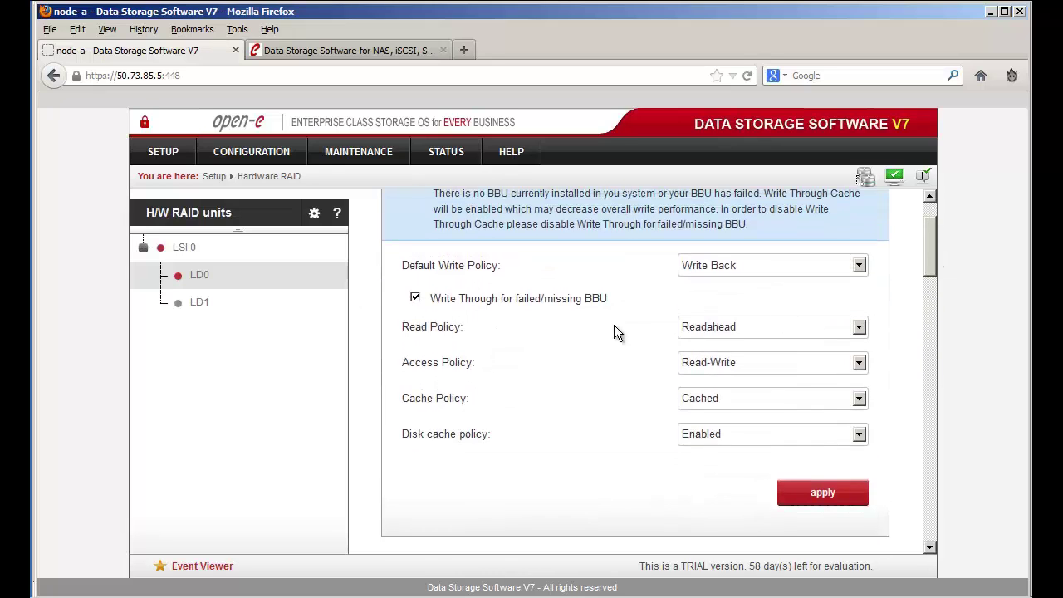
pyautogui.click(725, 274)
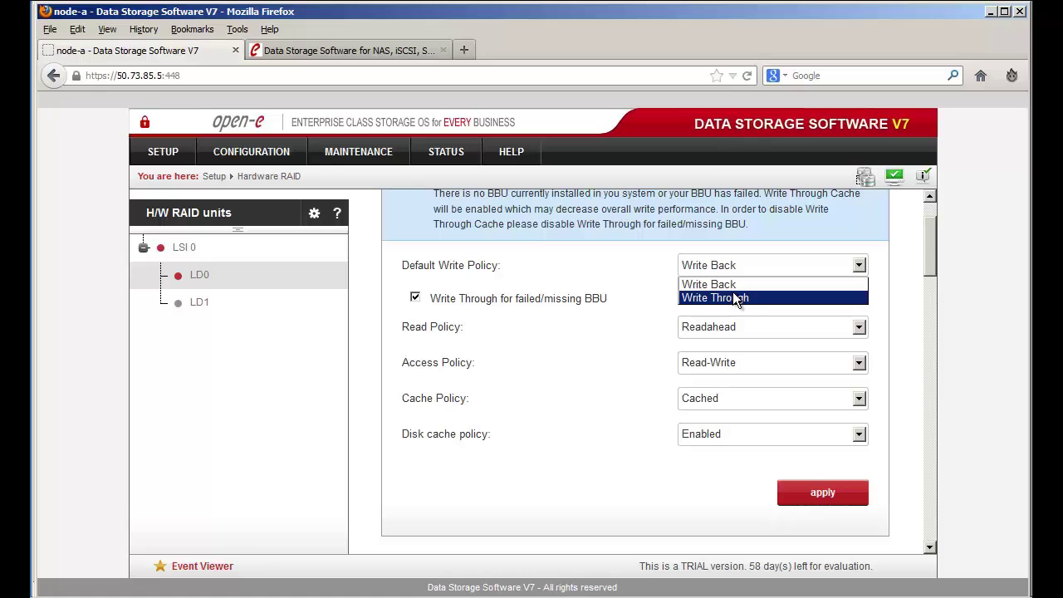
pyautogui.click(651, 259)
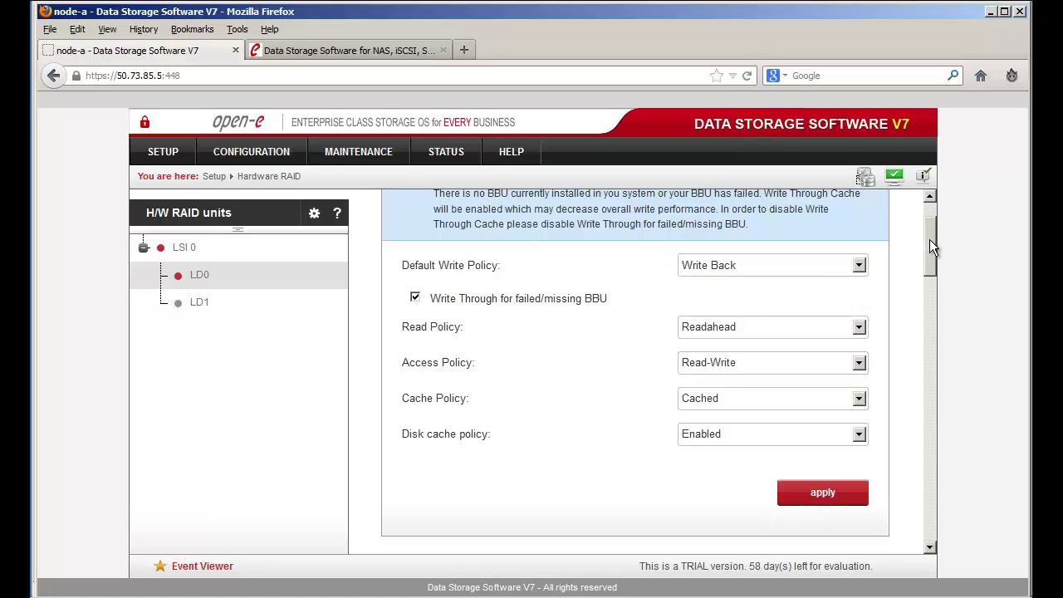
pyautogui.moveTo(928, 239); pyautogui.dragTo(918, 454)
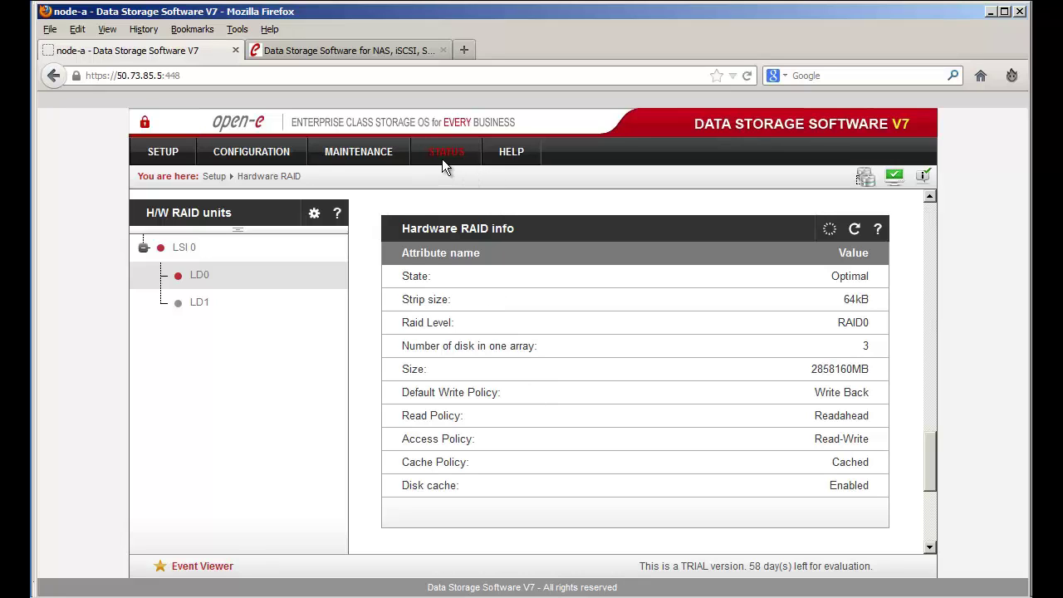
# Step: Switch to the Open-E website and open its Webcasts & Videos page from the support resources
pyautogui.click(367, 53)
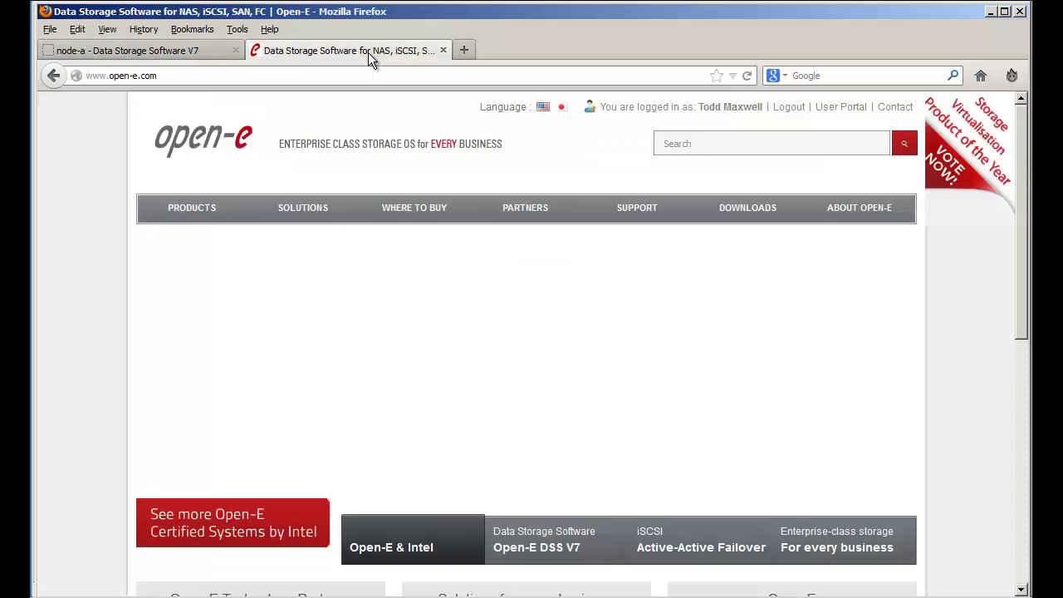
pyautogui.moveTo(525, 212)
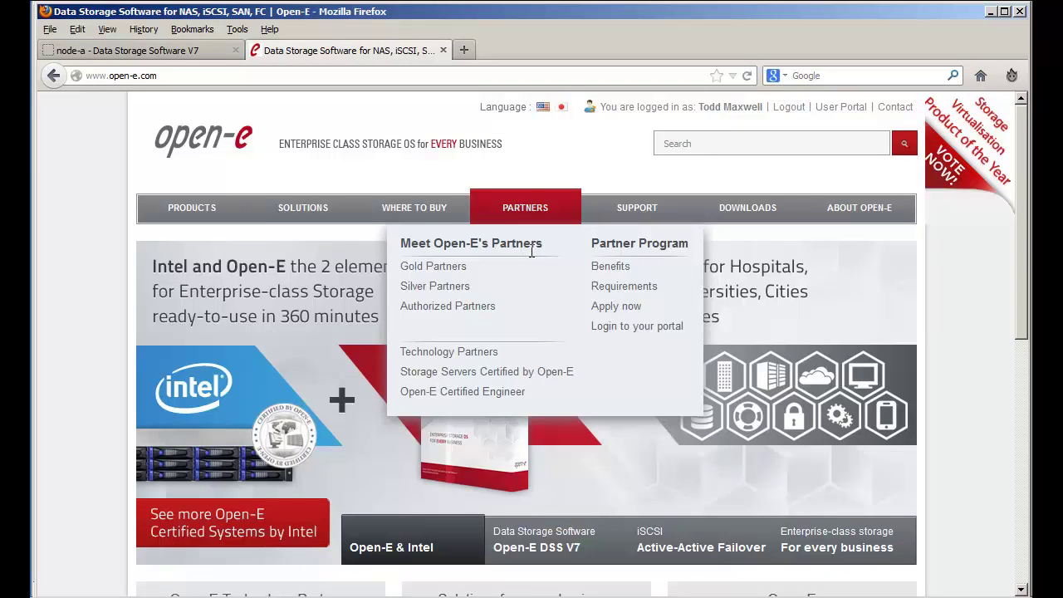
pyautogui.moveTo(645, 218)
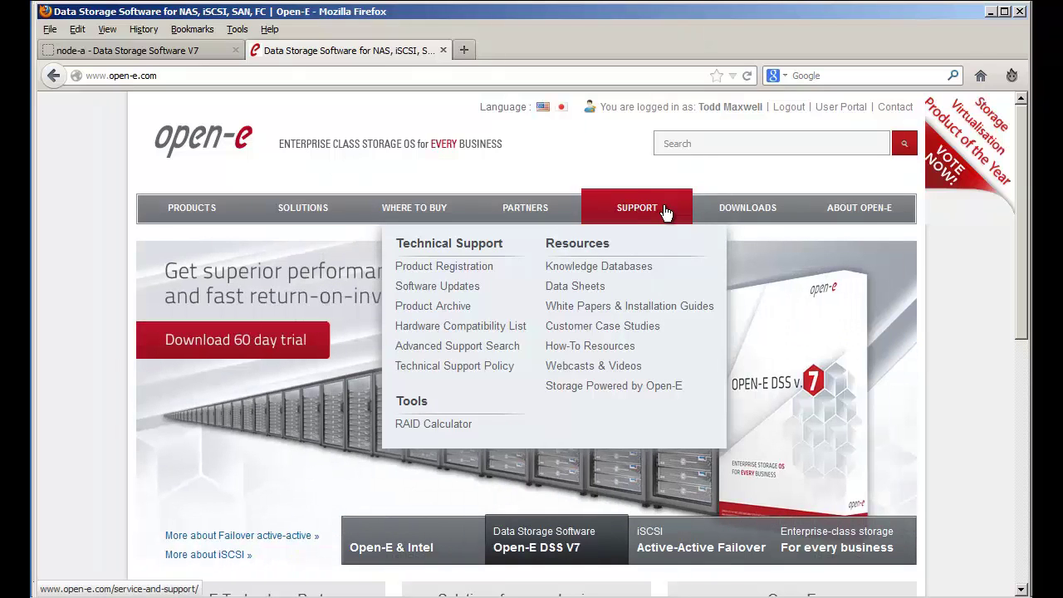
pyautogui.click(648, 368)
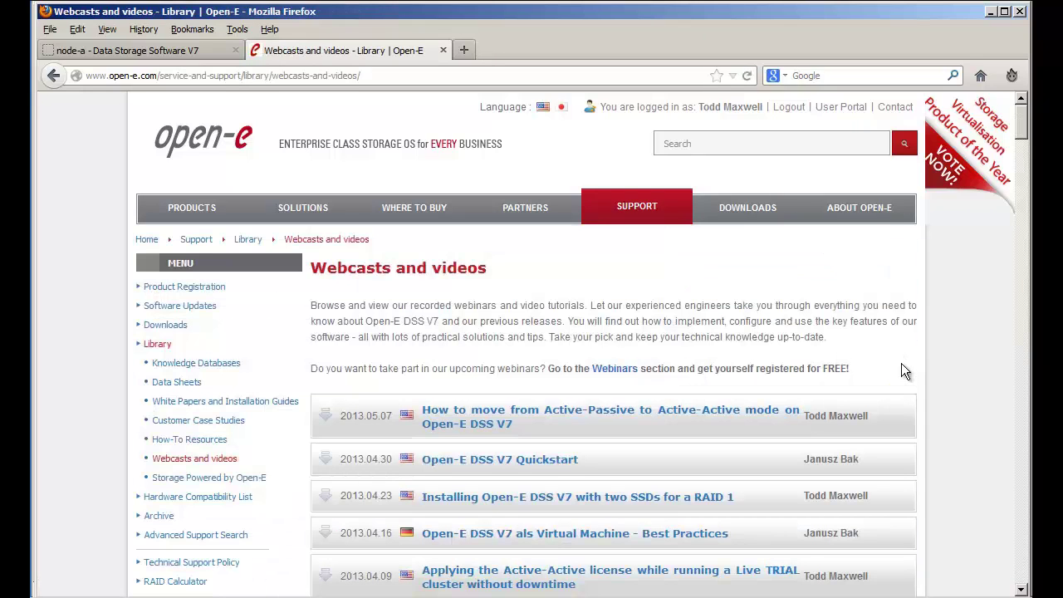
# Step: Expand the webcast "Understanding the log file and quick troubleshooting techniques" to view its topics, and return to the Open-E home page
pyautogui.scroll(-6, 901, 363)
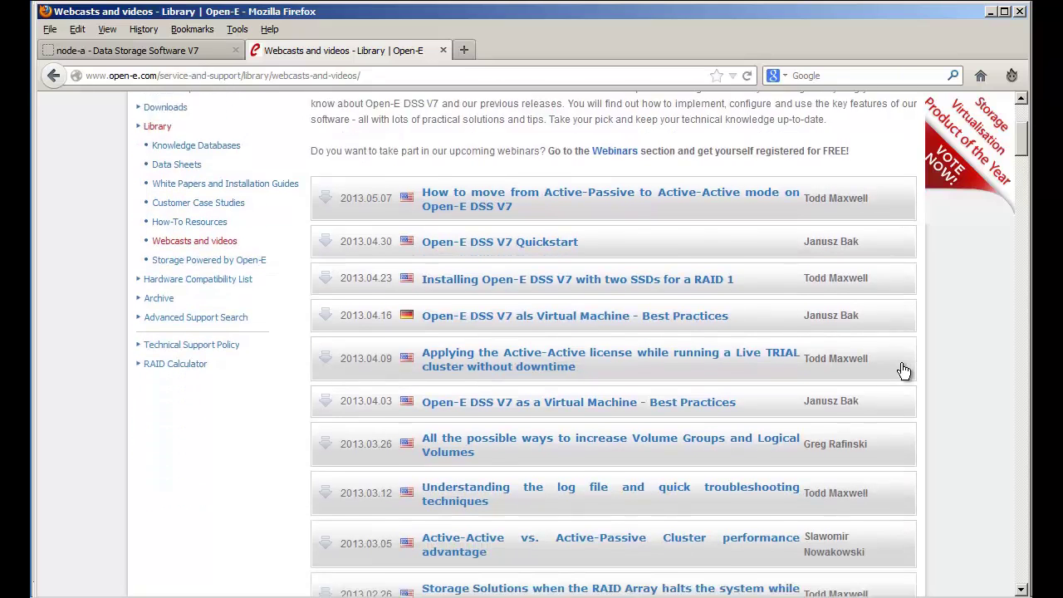
pyautogui.scroll(-4, 904, 372)
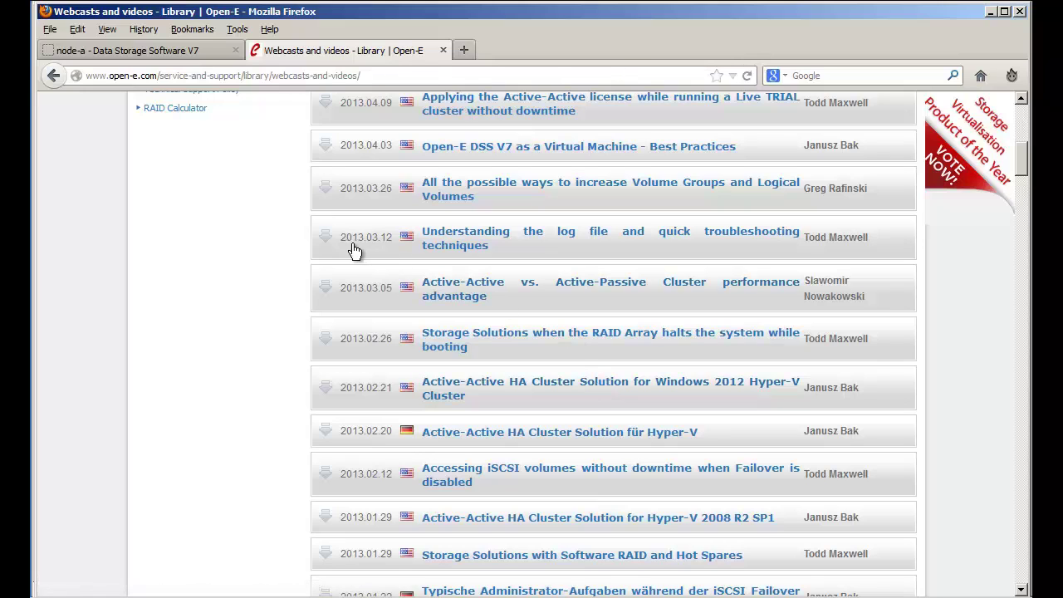
pyautogui.click(326, 241)
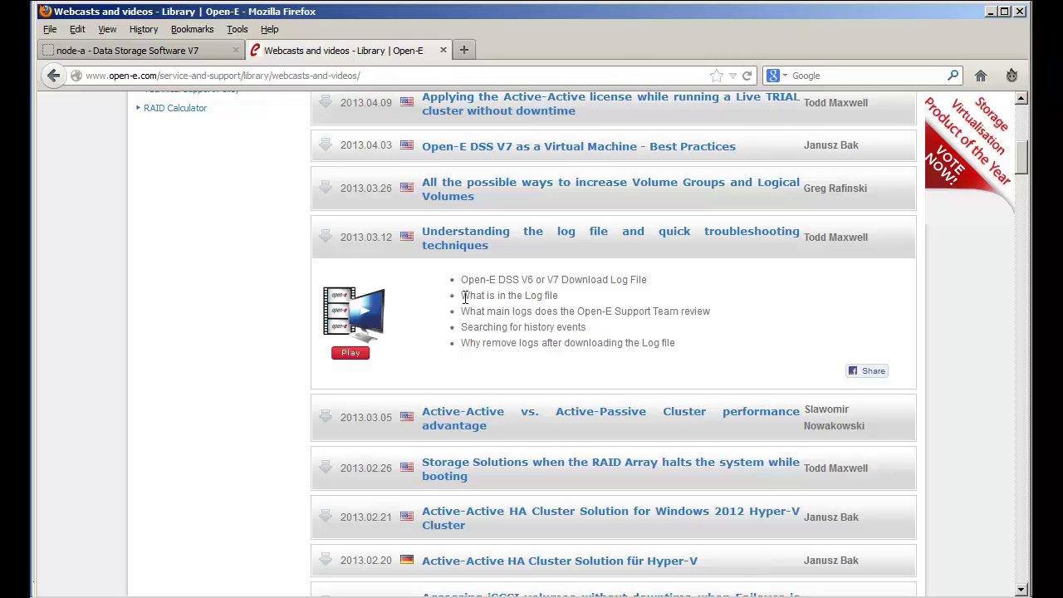
pyautogui.scroll(10, 465, 299)
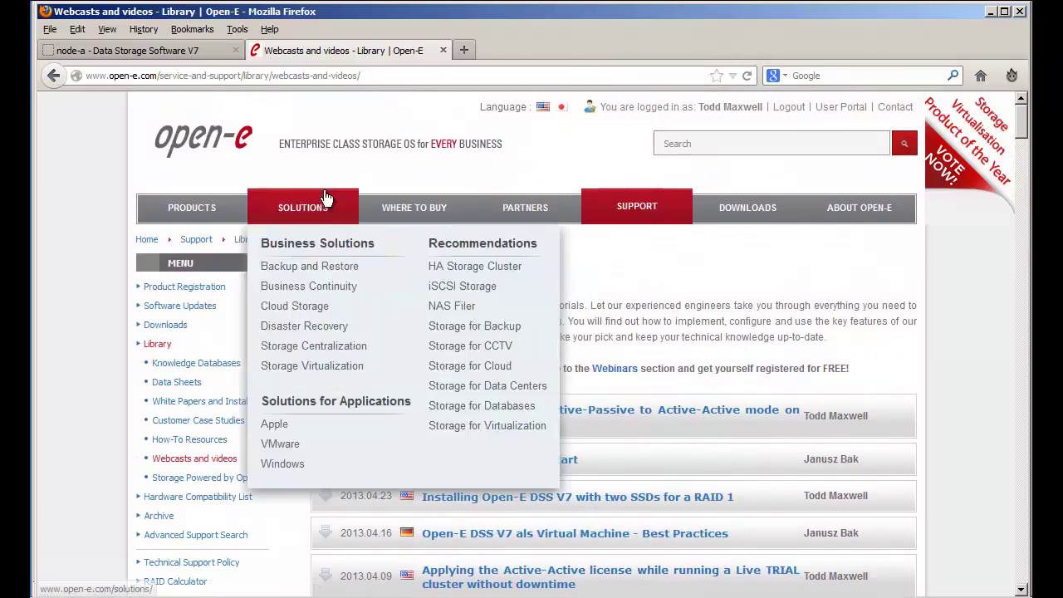
pyautogui.click(231, 152)
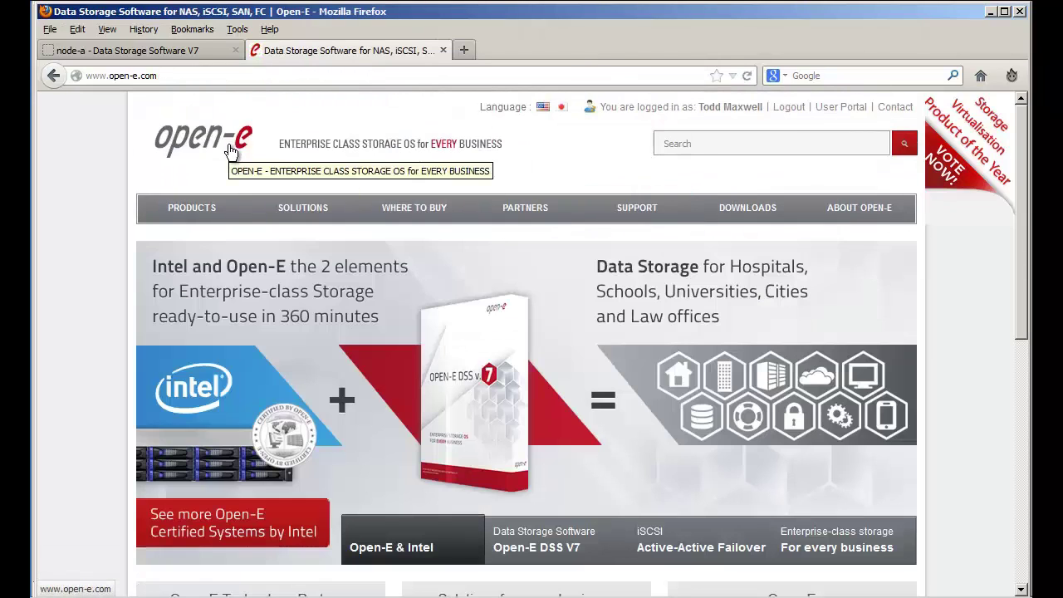